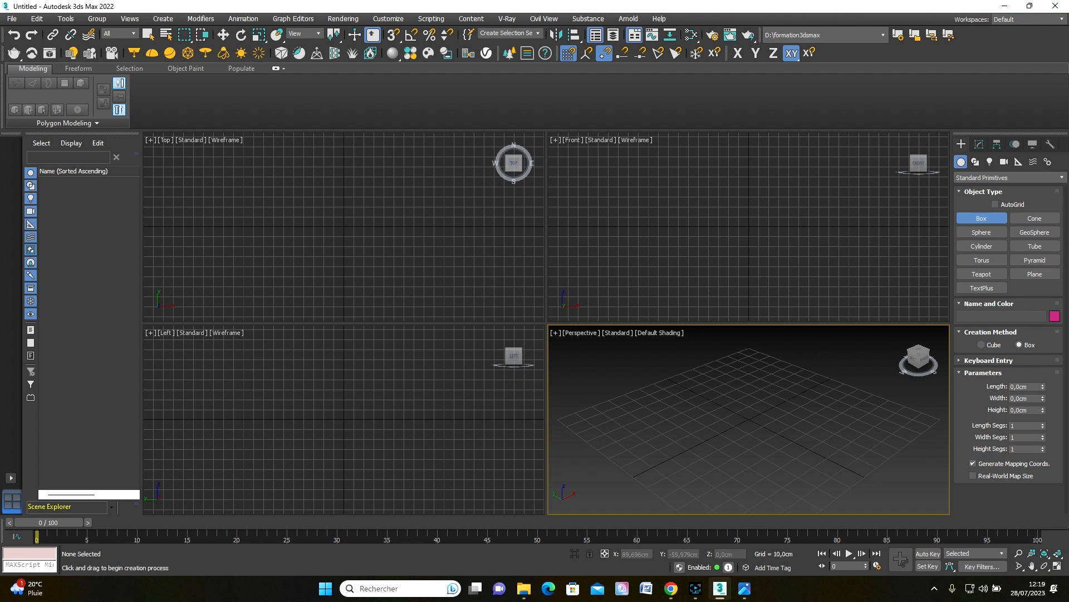
Step: Switch to the image viewer and examine the orange and red plastic stool reference photos, then return to 3ds Max
{"action": "left_click", "coordinate": [744, 588]}
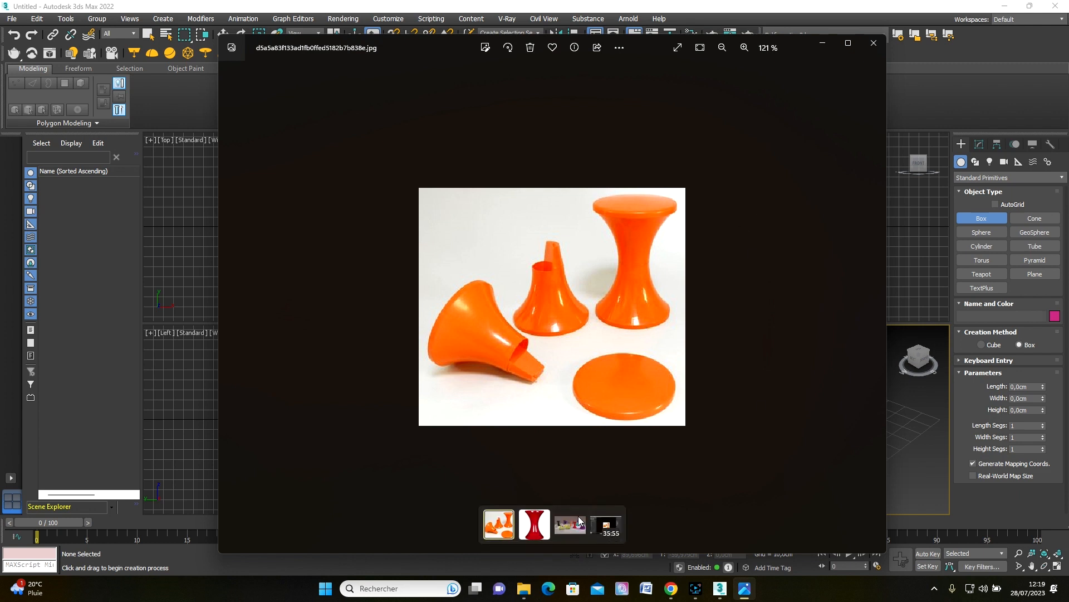
{"action": "left_click", "coordinate": [540, 530]}
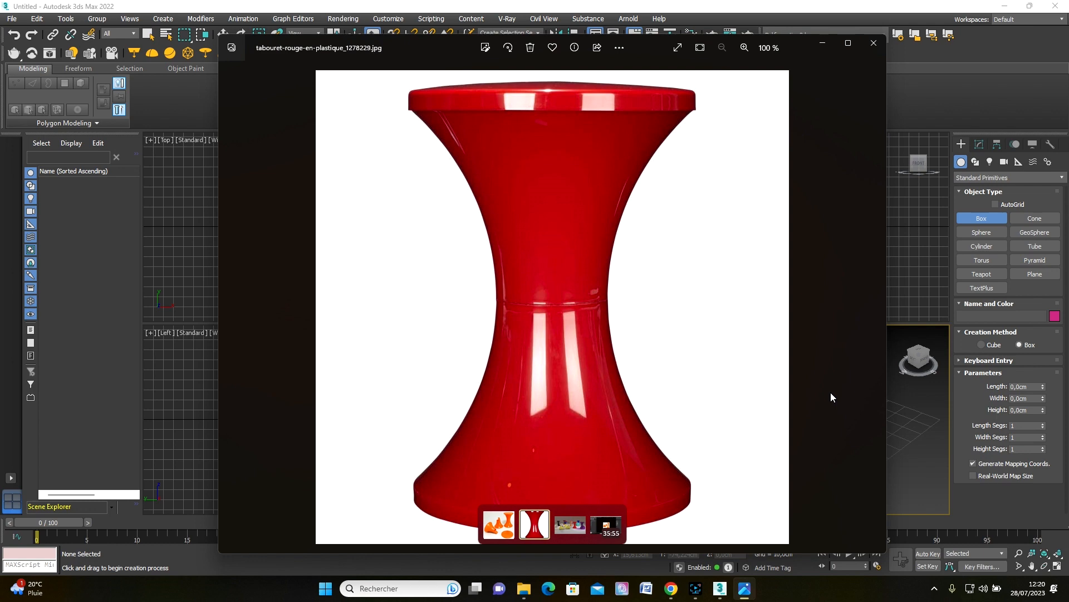
{"action": "left_click", "coordinate": [776, 5]}
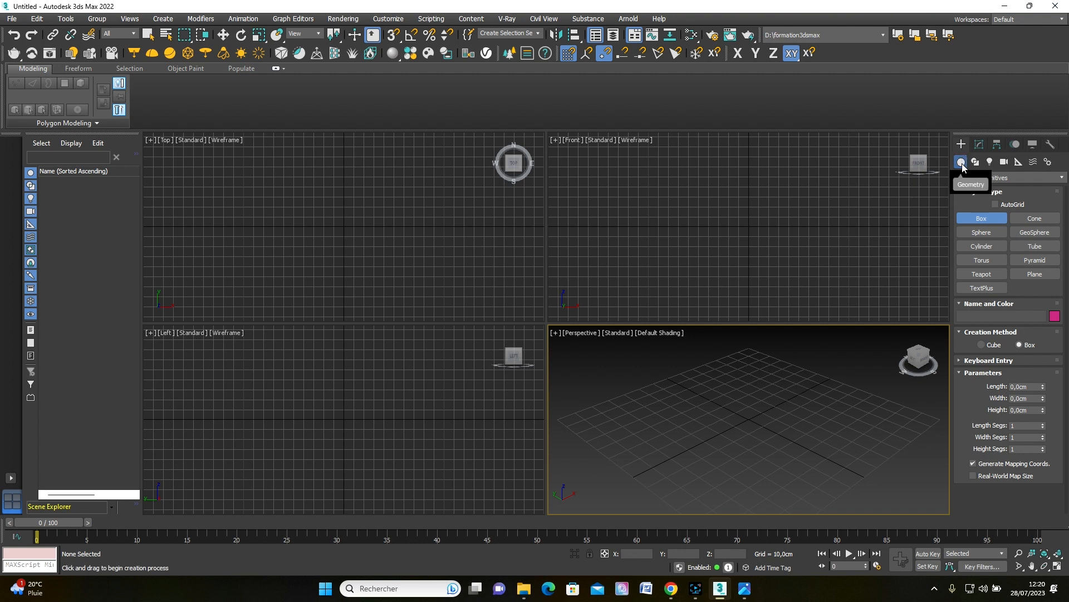
Step: Create a plane at the centre of the Front view and set its length and width to 45 cm
{"action": "left_click", "coordinate": [1036, 272]}
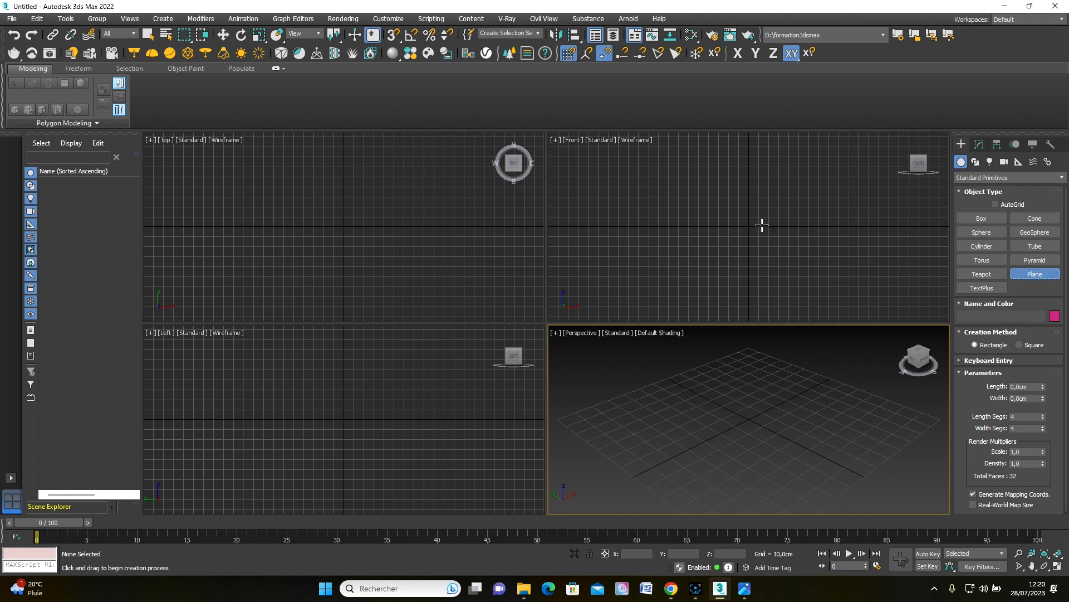
{"action": "left_click_drag", "start_coordinate": [723, 194], "coordinate": [779, 254]}
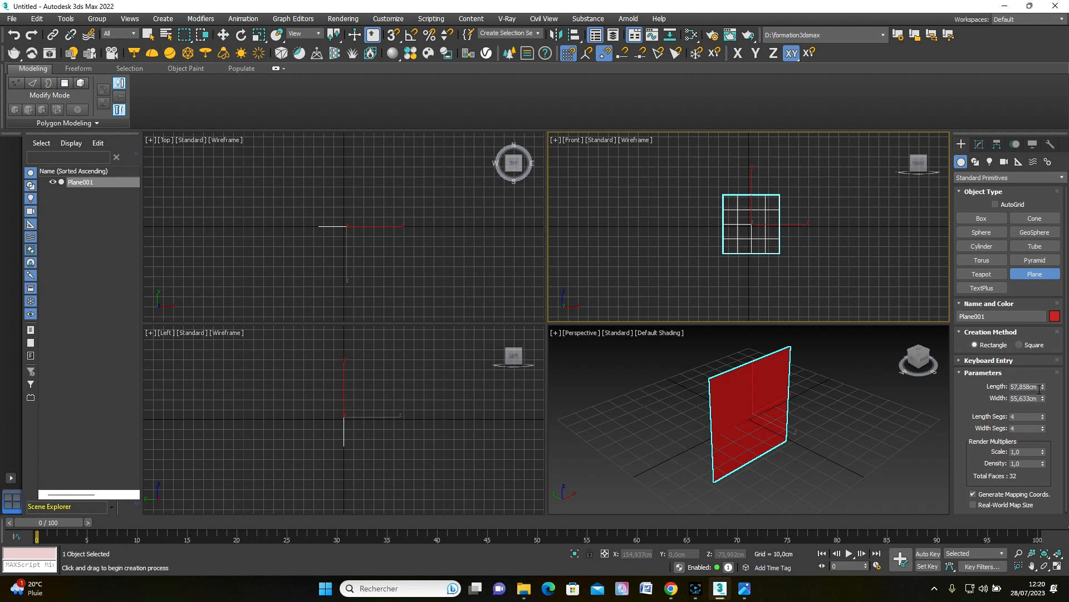
{"action": "left_click", "coordinate": [1038, 386]}
{"action": "type", "text": "45"}
{"action": "left_click", "coordinate": [1036, 398]}
{"action": "double_click", "coordinate": [1035, 397]}
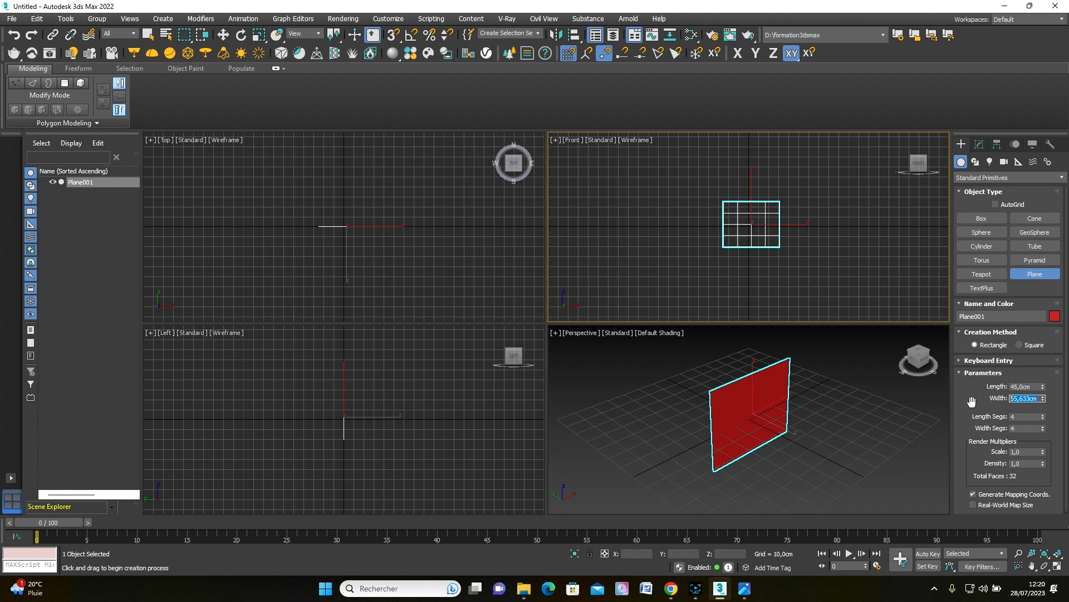
{"action": "type", "text": "45"}
{"action": "key", "text": "Return"}
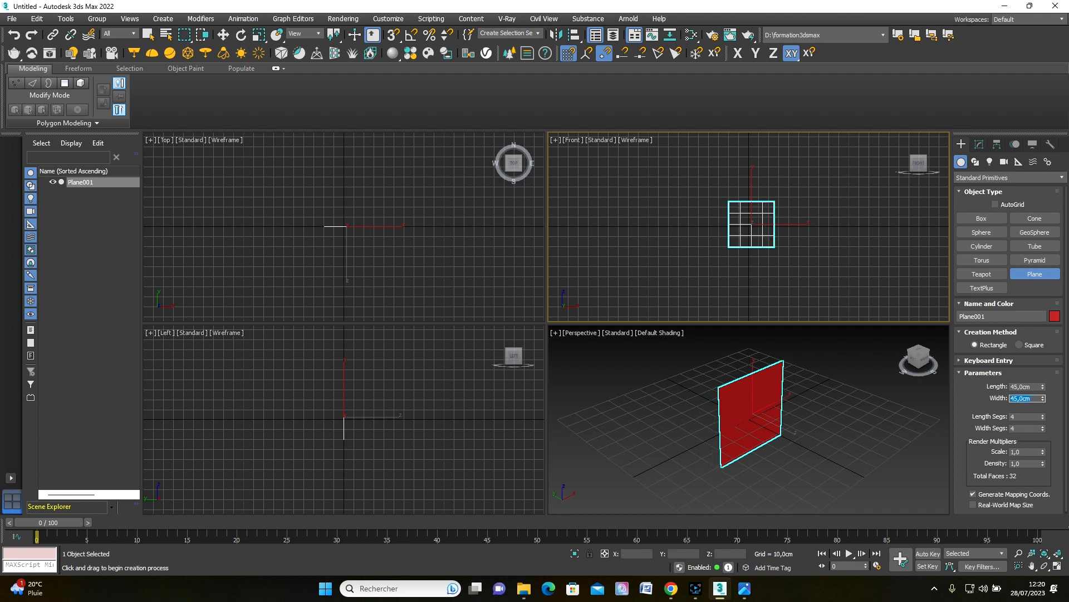
Step: Apply the image tabouret-rouge-en-plastique_1278229.jpg from the tutomax folder in File Explorer to the plane as its texture
{"action": "mouse_move", "coordinate": [524, 594]}
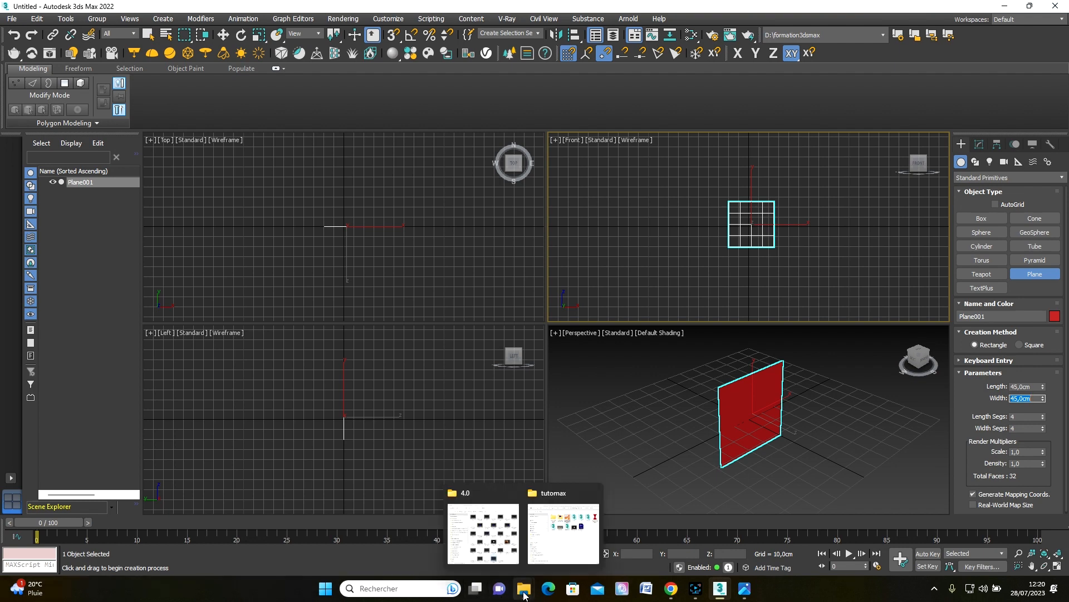
{"action": "left_click", "coordinate": [584, 549]}
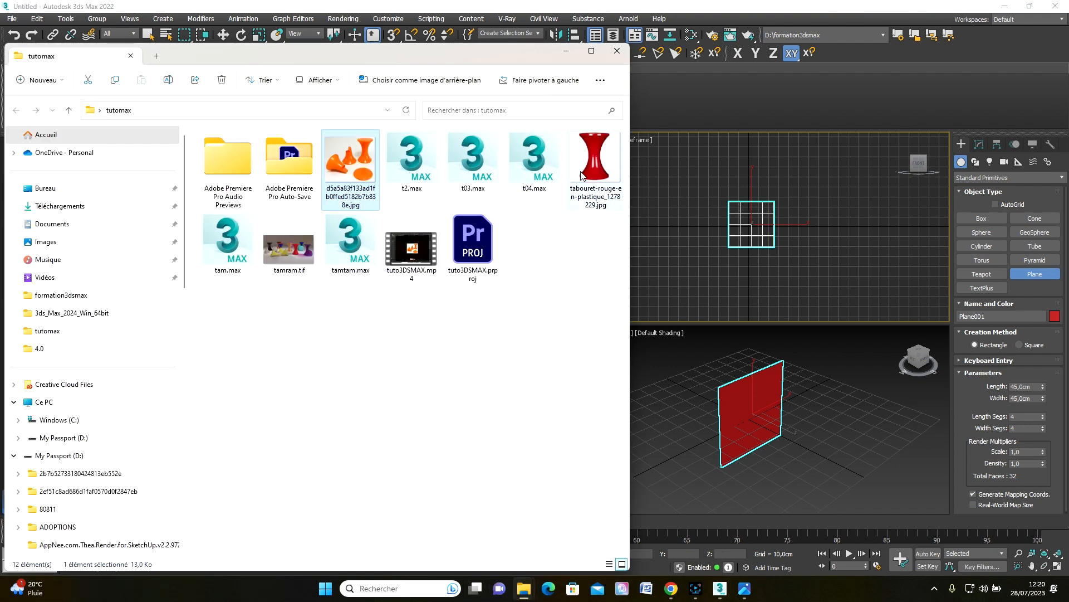
{"action": "left_click_drag", "start_coordinate": [577, 149], "coordinate": [751, 436]}
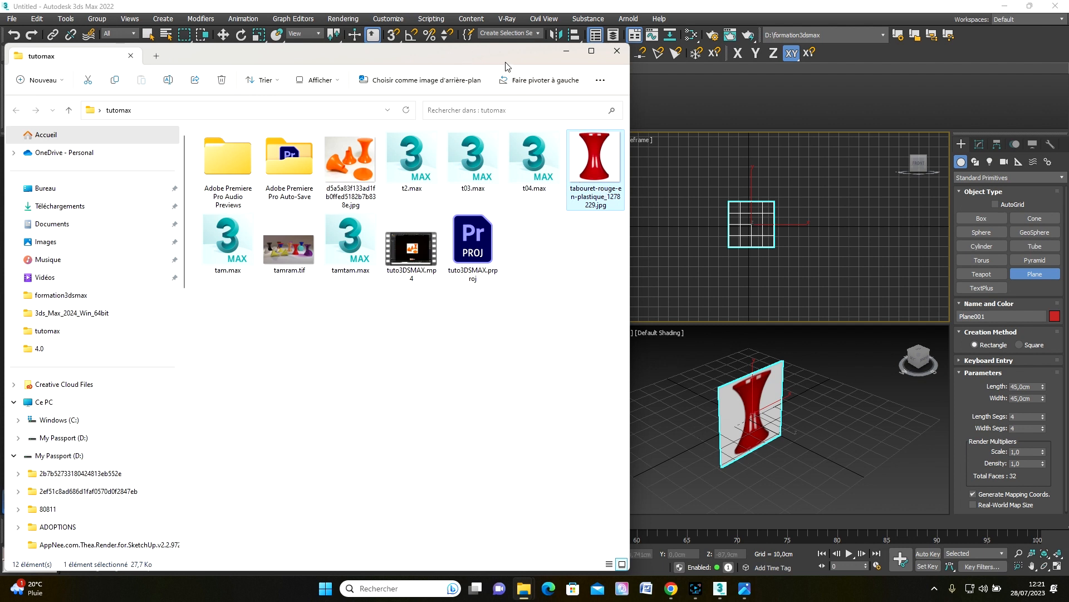
{"action": "left_click", "coordinate": [568, 55]}
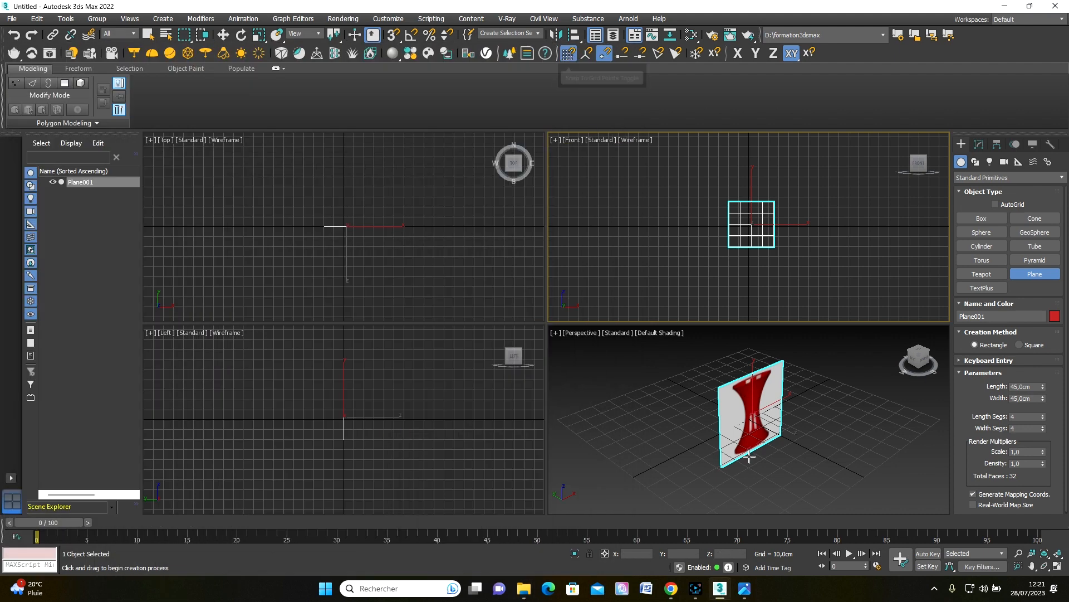
{"action": "middle_click_drag", "start_coordinate": [761, 428], "coordinate": [756, 452], "text": "alt"}
{"action": "scroll", "coordinate": [728, 419], "scroll_direction": "up", "scroll_amount": 3}
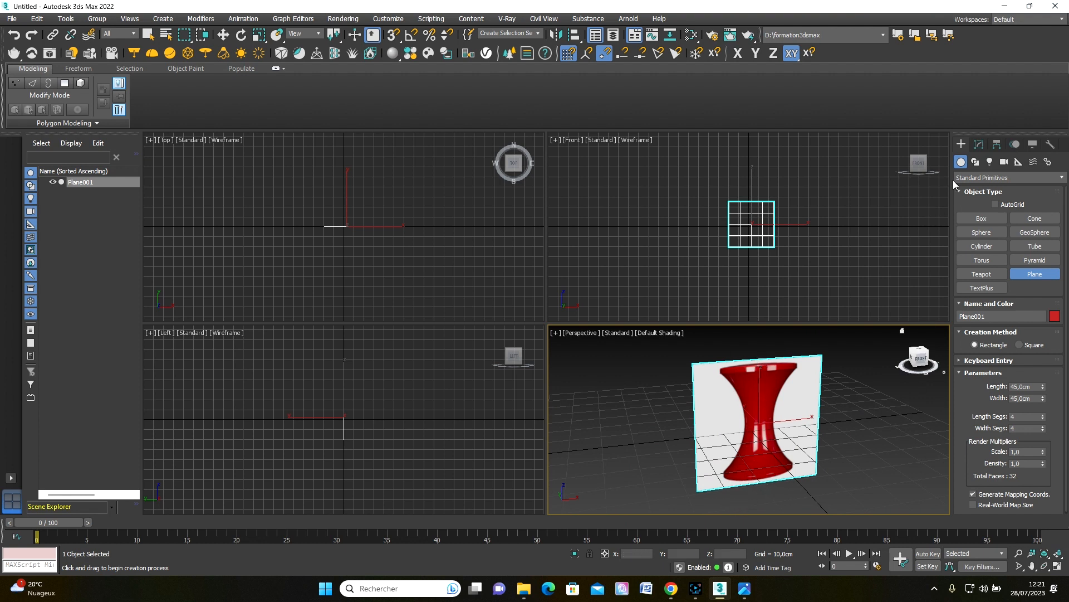
Step: Add a UVW Map modifier to the textured plane
{"action": "left_click", "coordinate": [979, 145]}
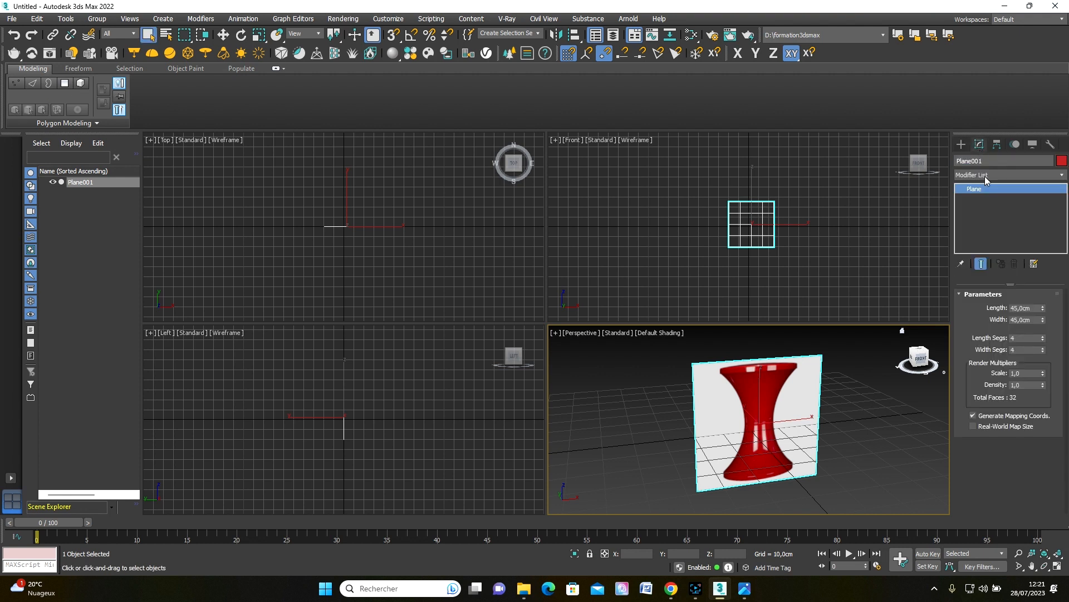
{"action": "left_click", "coordinate": [984, 175]}
{"action": "scroll", "coordinate": [990, 402], "scroll_direction": "down", "scroll_amount": 15}
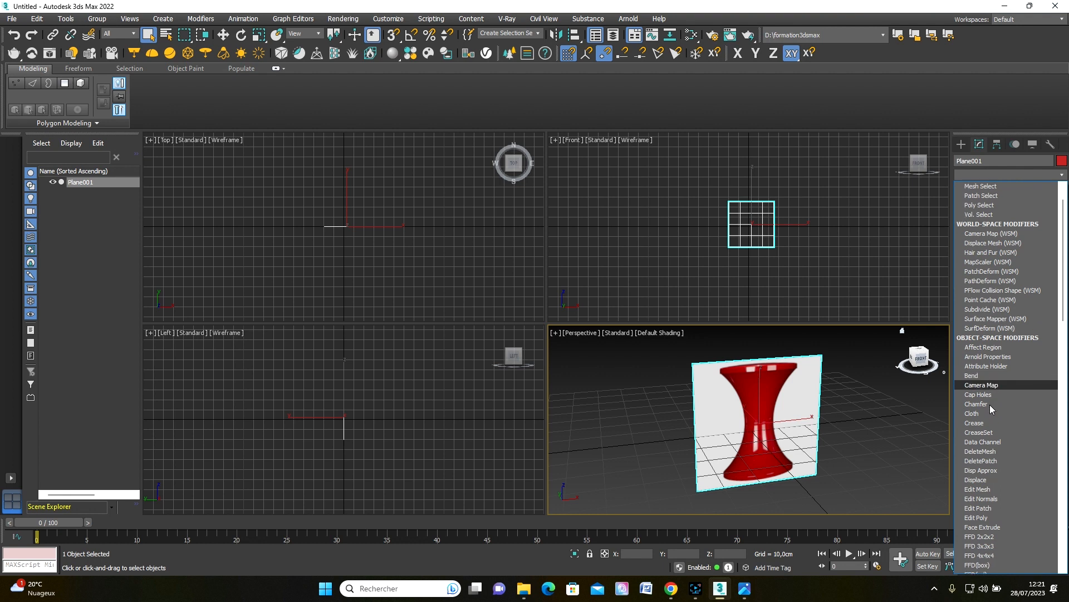
{"action": "scroll", "coordinate": [991, 407], "scroll_direction": "down", "scroll_amount": 13}
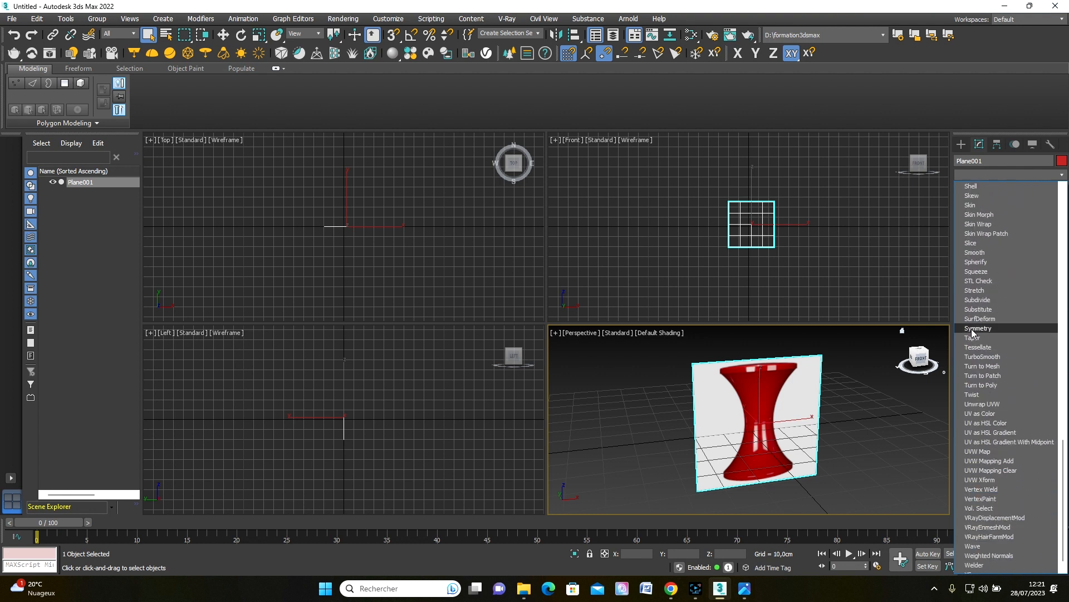
{"action": "left_click", "coordinate": [979, 452]}
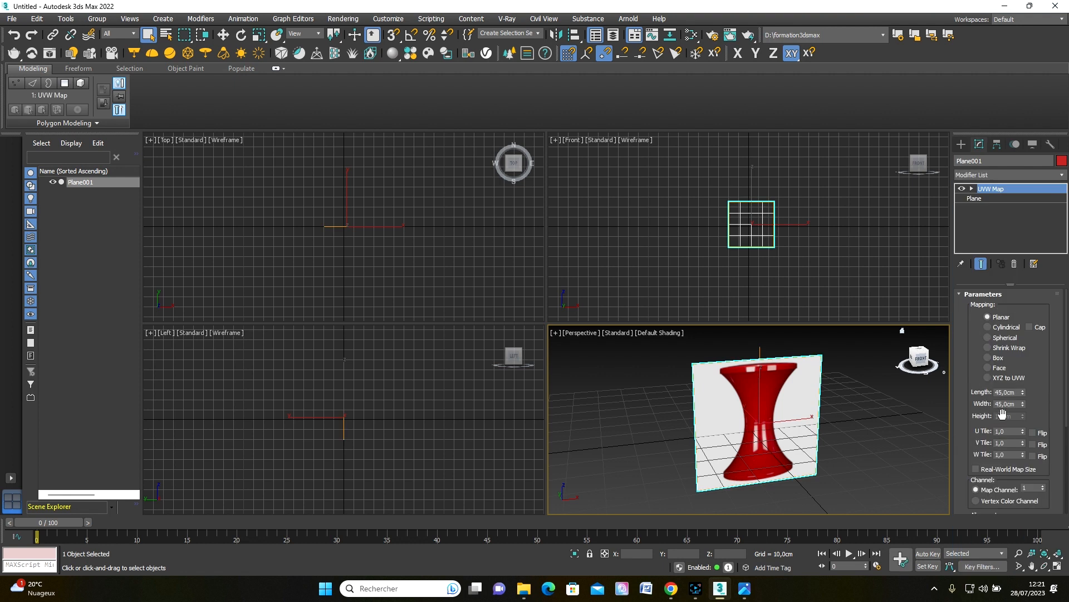
Step: Scale the UVW Map gizmo up slightly beyond the plane's edges and move it up about 0.4 cm in Z
{"action": "left_click", "coordinate": [972, 189]}
{"action": "left_click", "coordinate": [993, 199]}
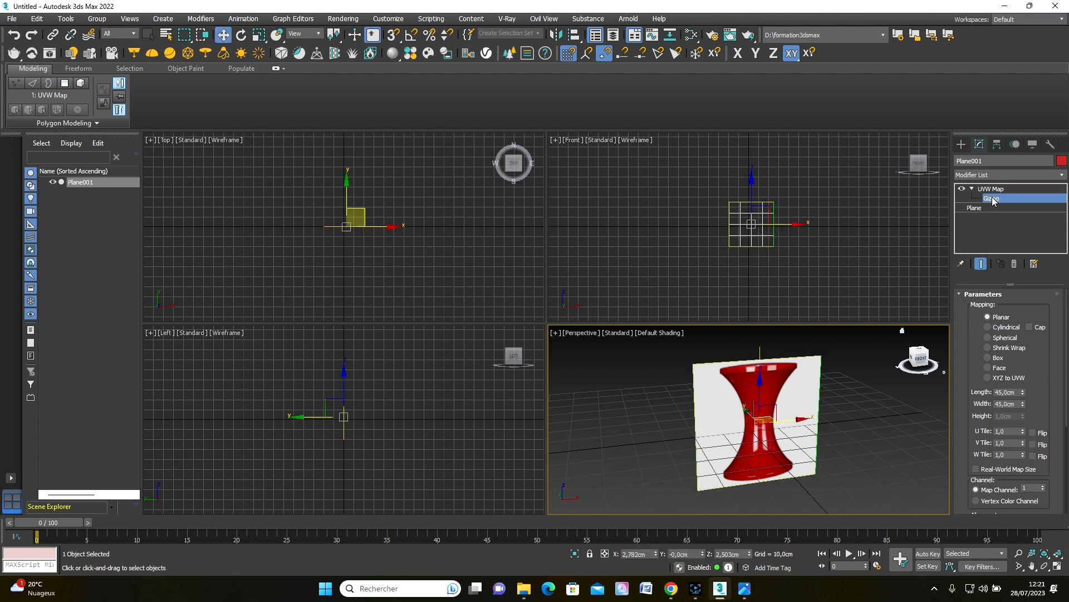
{"action": "left_click", "coordinate": [1058, 567]}
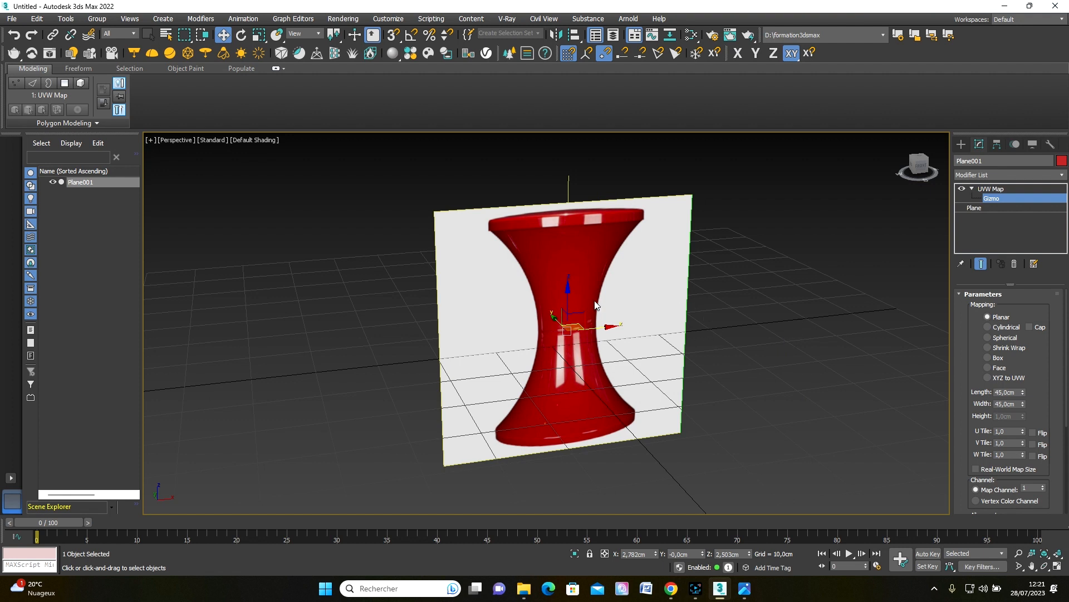
{"action": "left_click", "coordinate": [258, 35]}
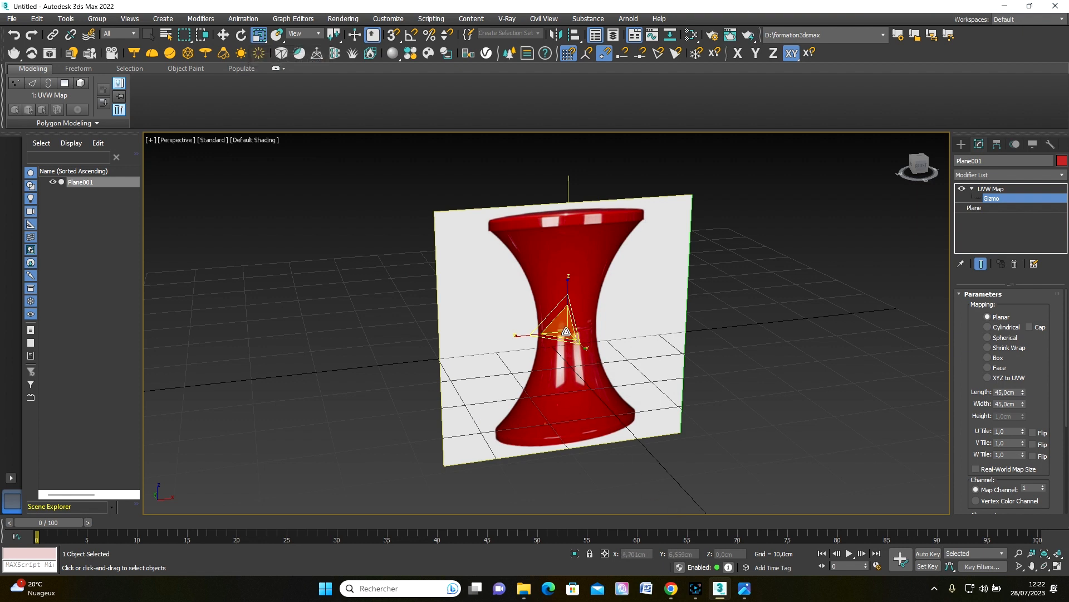
{"action": "left_click_drag", "start_coordinate": [566, 331], "coordinate": [571, 327]}
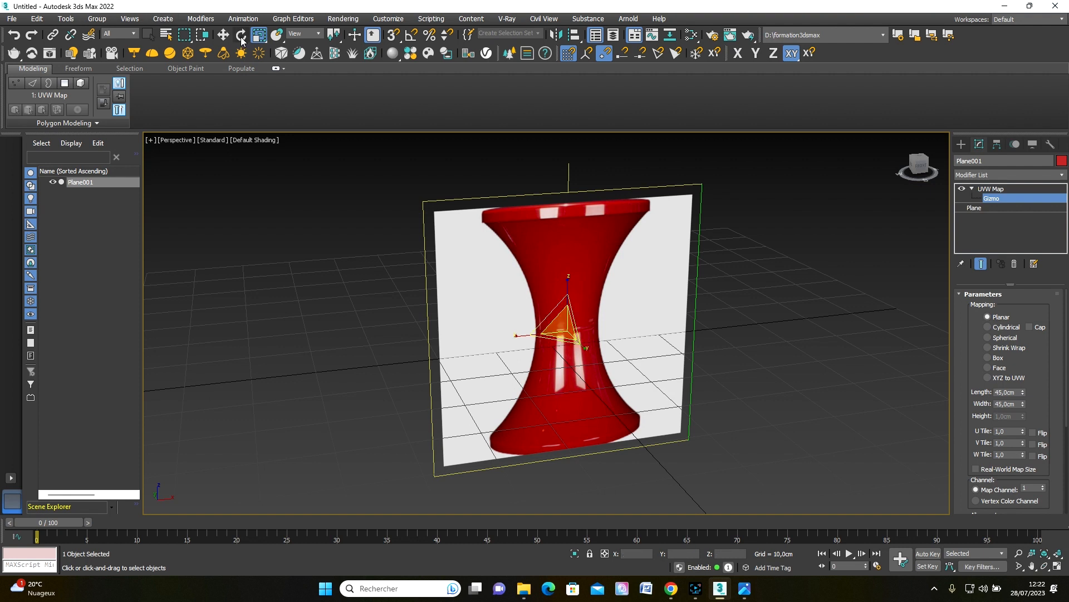
{"action": "left_click", "coordinate": [224, 35]}
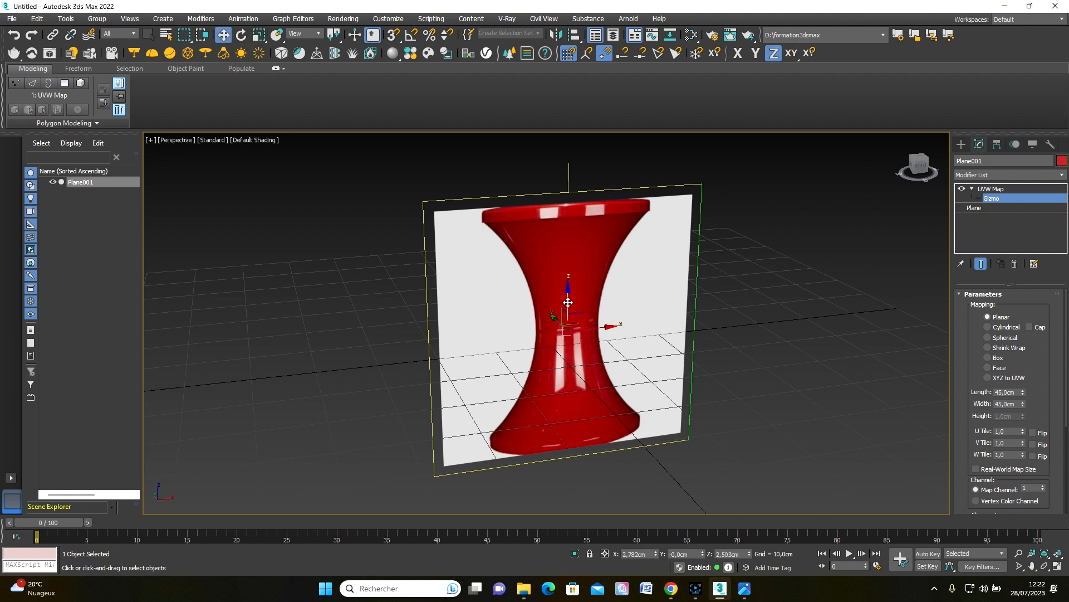
{"action": "left_click_drag", "start_coordinate": [565, 302], "coordinate": [565, 301]}
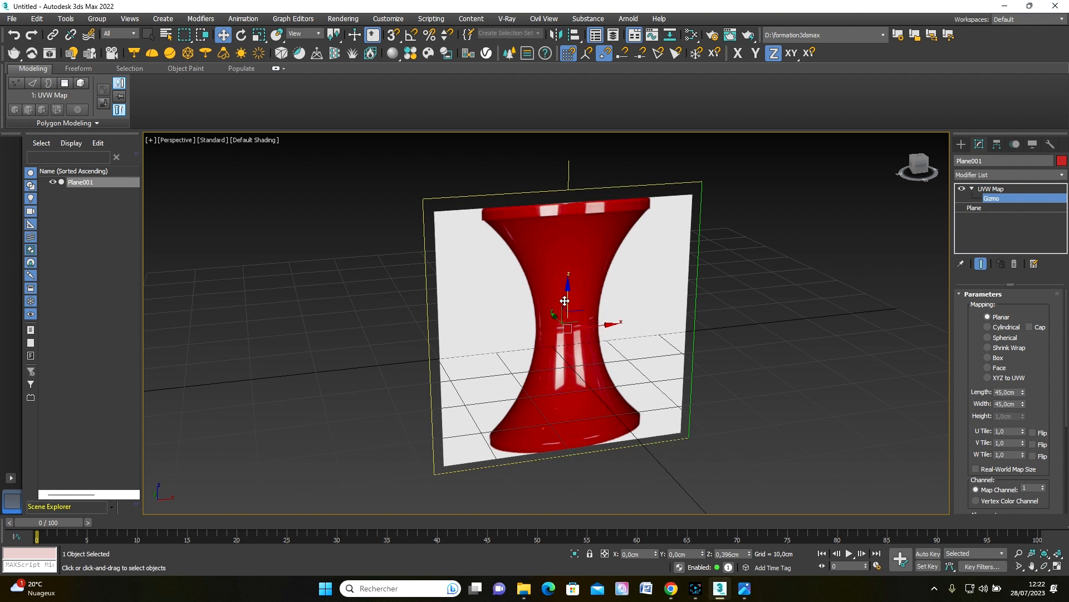
{"action": "left_click", "coordinate": [1008, 188]}
Step: Position the reference plane at X 0 and Z 22,5 cm so its base rests on the grid
{"action": "mouse_move", "coordinate": [475, 588]}
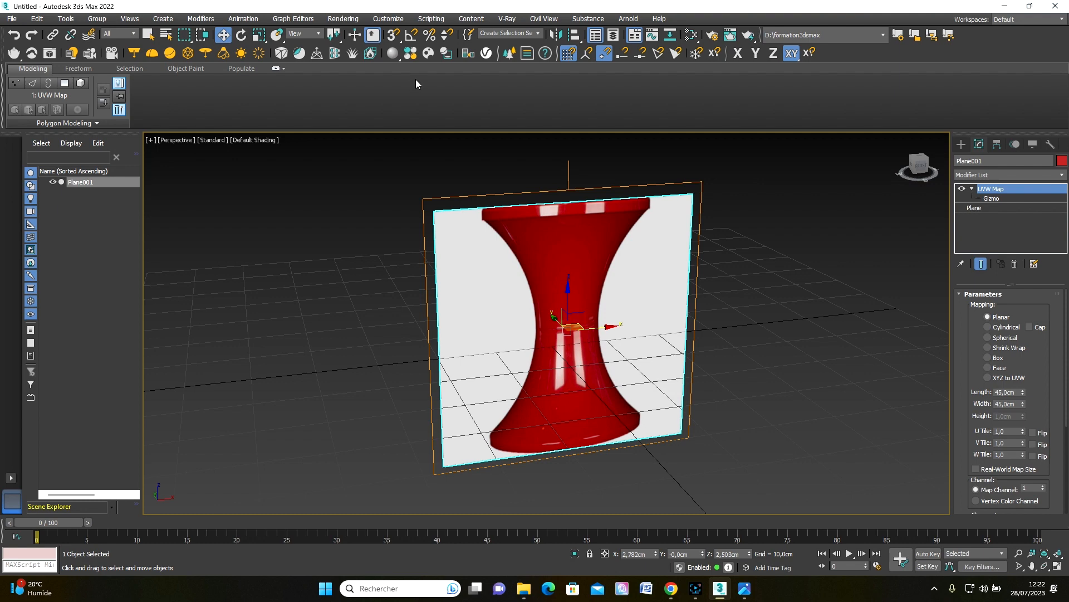
{"action": "mouse_move", "coordinate": [662, 355]}
{"action": "middle_mouse_down", "text": "alt"}
{"action": "mouse_move", "coordinate": [628, 347]}
{"action": "mouse_move", "coordinate": [634, 323]}
{"action": "mouse_move", "coordinate": [712, 353]}
{"action": "mouse_move", "coordinate": [624, 329]}
{"action": "mouse_move", "coordinate": [583, 304]}
{"action": "mouse_move", "coordinate": [645, 253]}
{"action": "mouse_move", "coordinate": [719, 311]}
{"action": "mouse_move", "coordinate": [677, 380]}
{"action": "mouse_move", "coordinate": [666, 363]}
{"action": "middle_mouse_up", "text": "alt"}
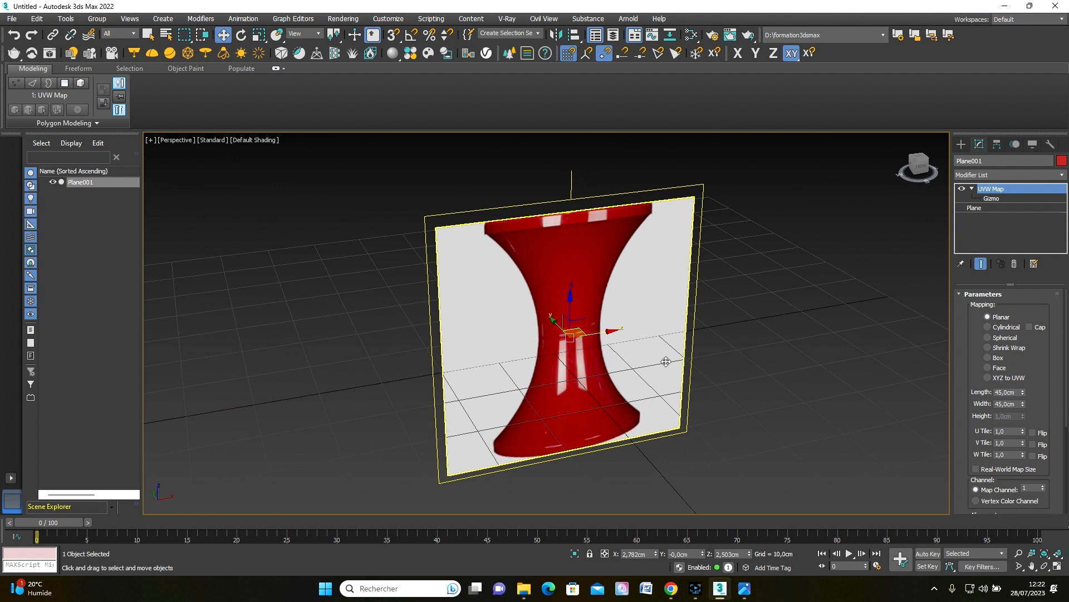
{"action": "double_click", "coordinate": [646, 555]}
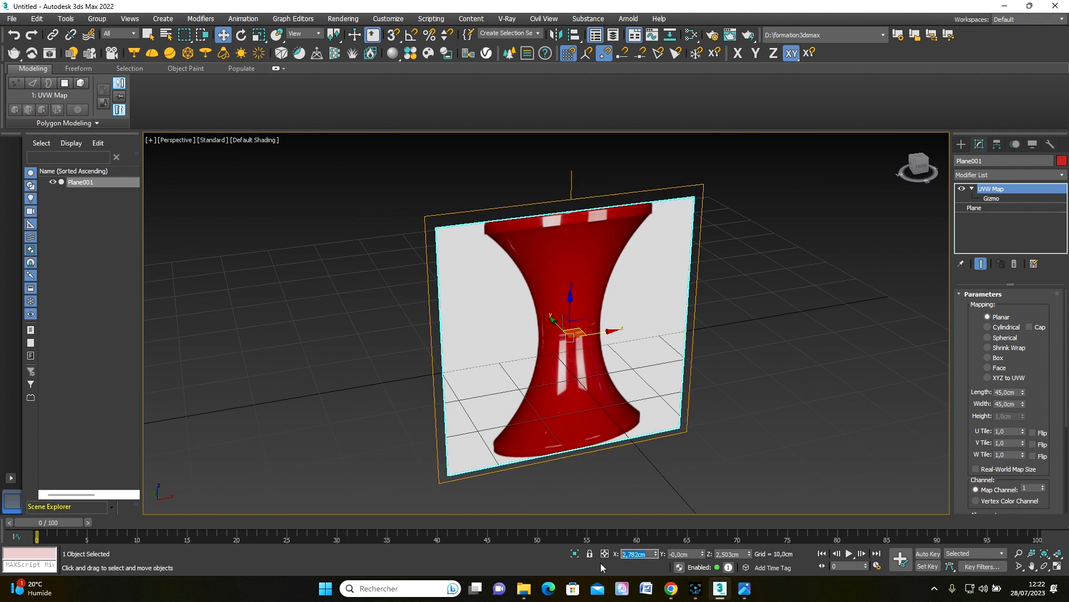
{"action": "type", "text": "0"}
{"action": "key", "text": "Return"}
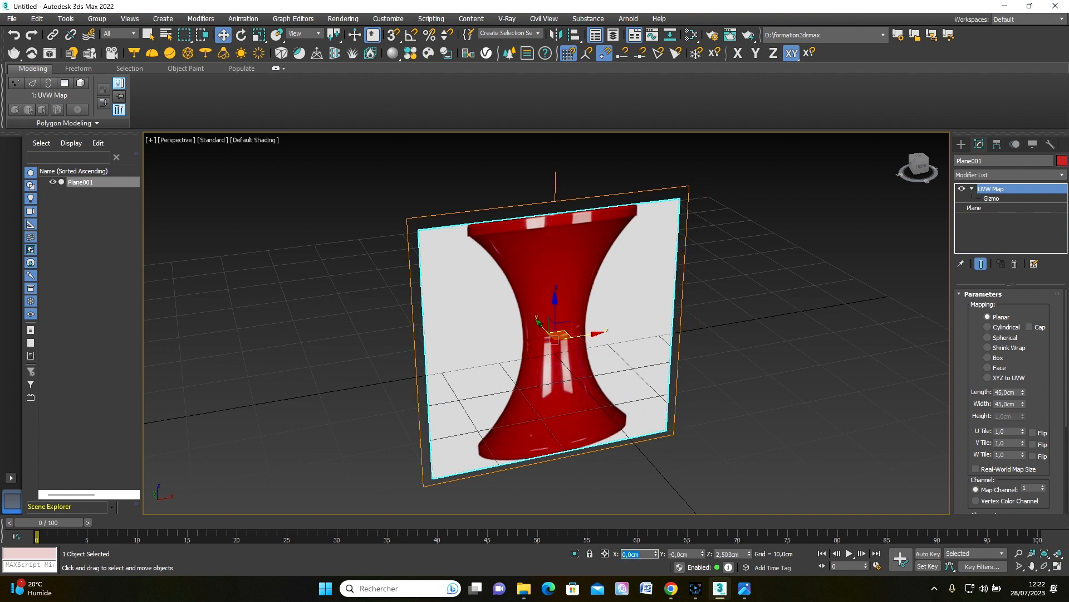
{"action": "left_click", "coordinate": [742, 553]}
{"action": "double_click", "coordinate": [742, 554]}
{"action": "type", "text": "22,5"}
{"action": "key", "text": "Return"}
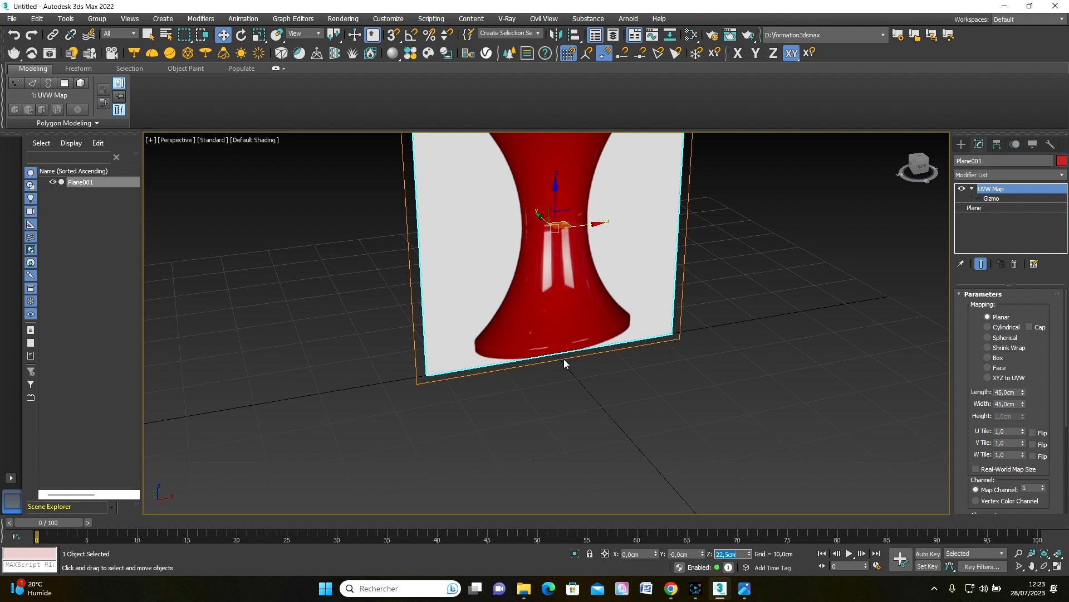
Step: Move the reference plane back along the Y axis to about 34 cm behind the origin
{"action": "scroll", "coordinate": [563, 359], "scroll_direction": "down", "scroll_amount": 3}
{"action": "mouse_move", "coordinate": [564, 359]}
{"action": "middle_mouse_down", "text": "alt"}
{"action": "mouse_move", "coordinate": [551, 359]}
{"action": "mouse_move", "coordinate": [584, 359]}
{"action": "middle_mouse_up", "text": "alt"}
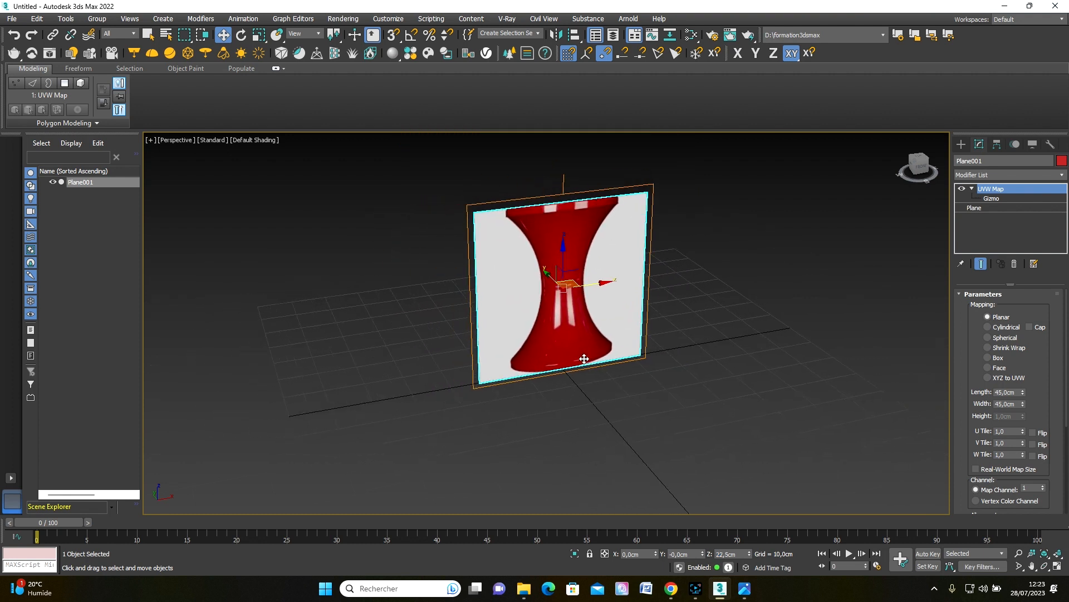
{"action": "left_click_drag", "start_coordinate": [546, 275], "coordinate": [446, 239]}
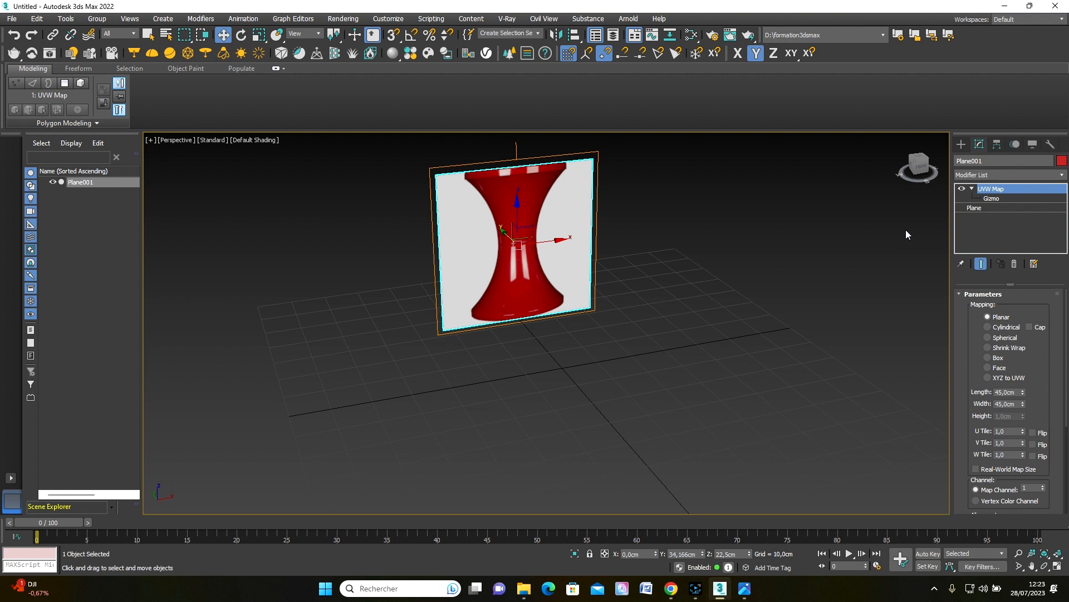
Step: Create a cylinder at the origin with a radius of 15 cm and a height of 22,5 cm using Keyboard Entry
{"action": "left_click", "coordinate": [963, 144]}
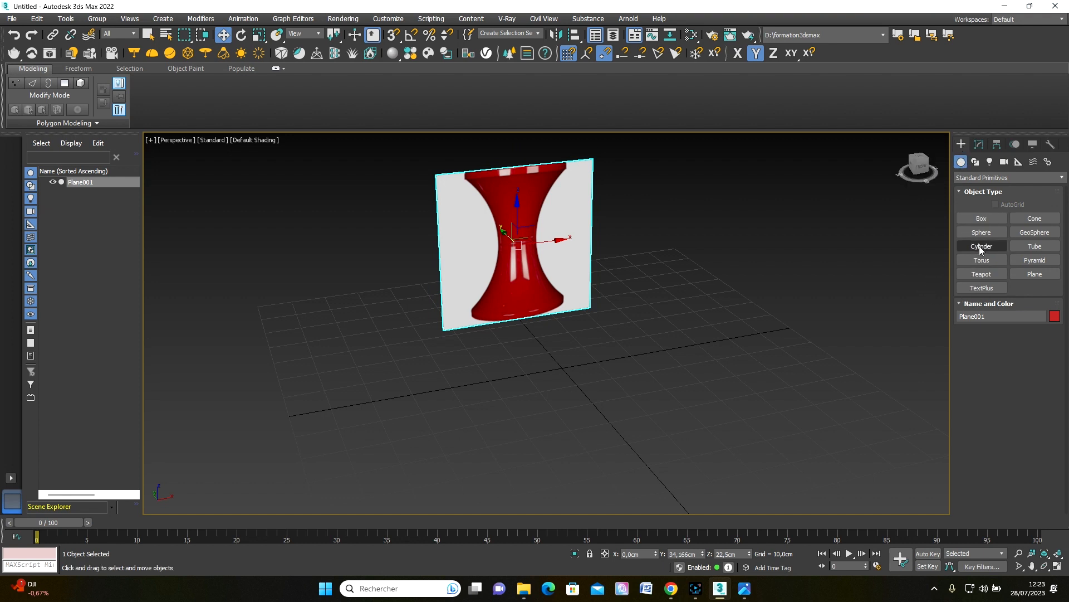
{"action": "left_click", "coordinate": [994, 250]}
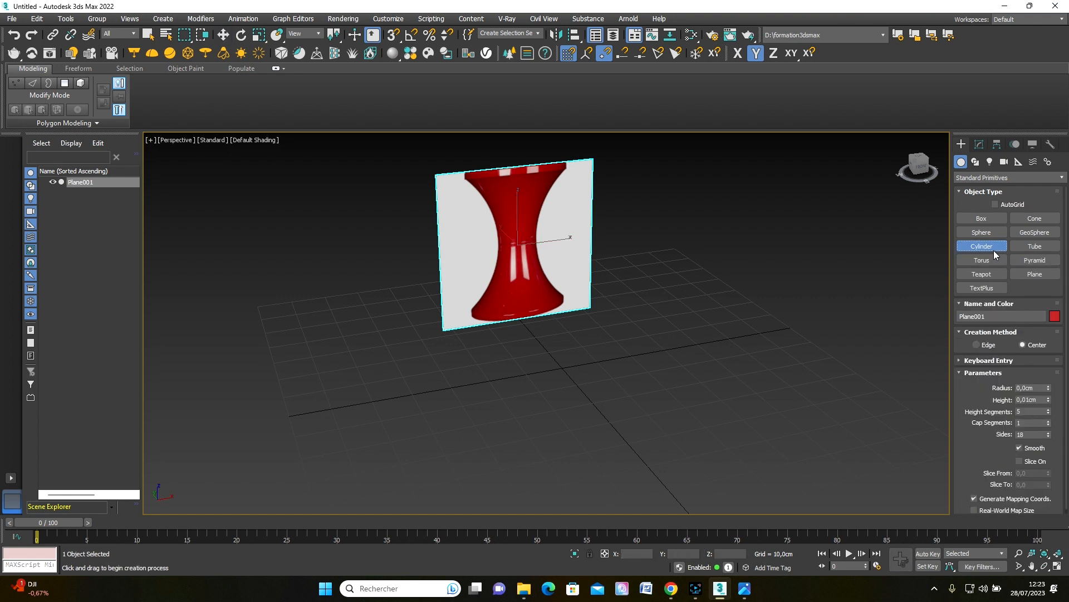
{"action": "left_click", "coordinate": [959, 361]}
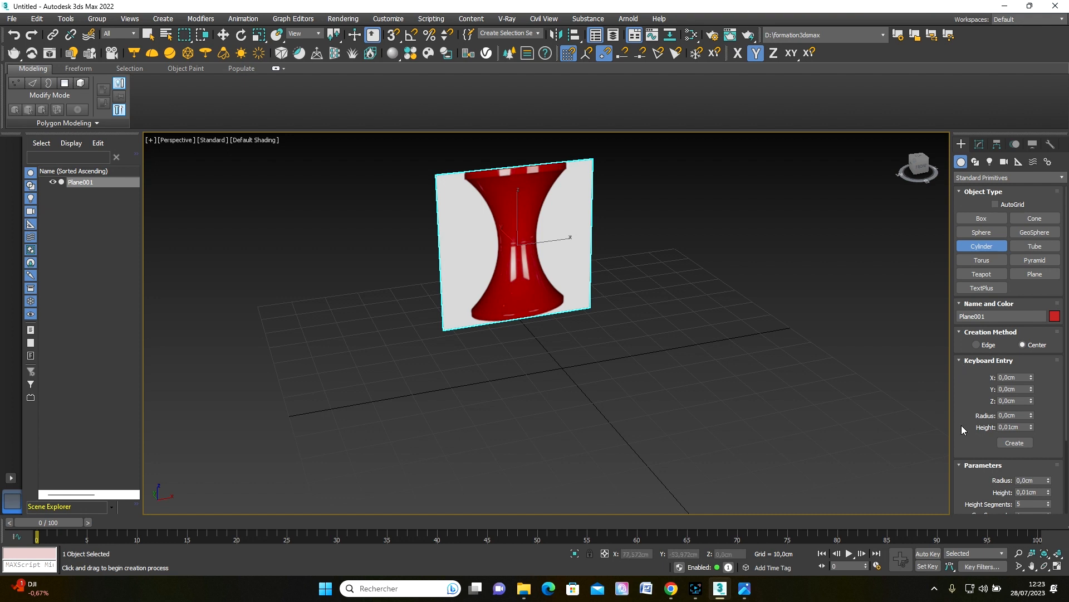
{"action": "scroll", "coordinate": [964, 412], "scroll_direction": "down", "scroll_amount": 1}
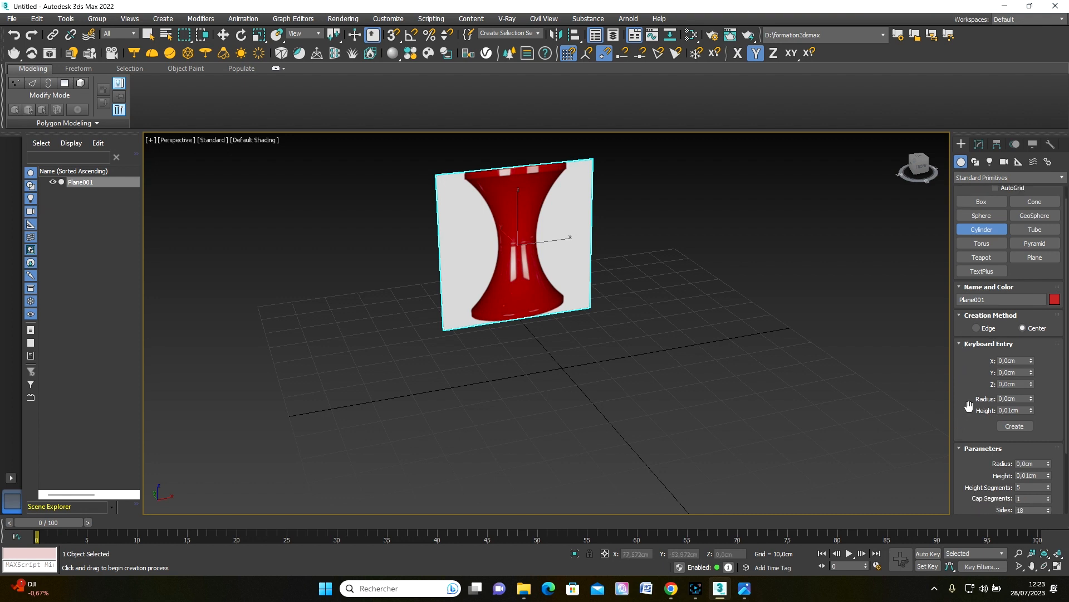
{"action": "scroll", "coordinate": [969, 405], "scroll_direction": "down", "scroll_amount": 1}
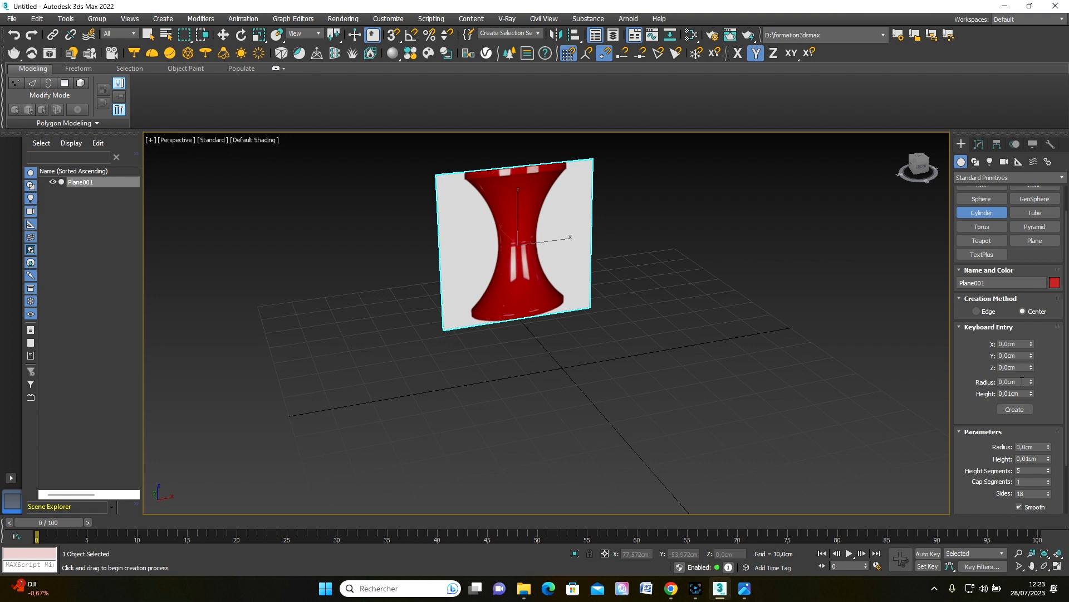
{"action": "left_click", "coordinate": [1023, 382]}
{"action": "type", "text": "15"}
{"action": "left_click", "coordinate": [1024, 394]}
{"action": "type", "text": "22,5"}
{"action": "left_click", "coordinate": [1010, 410]}
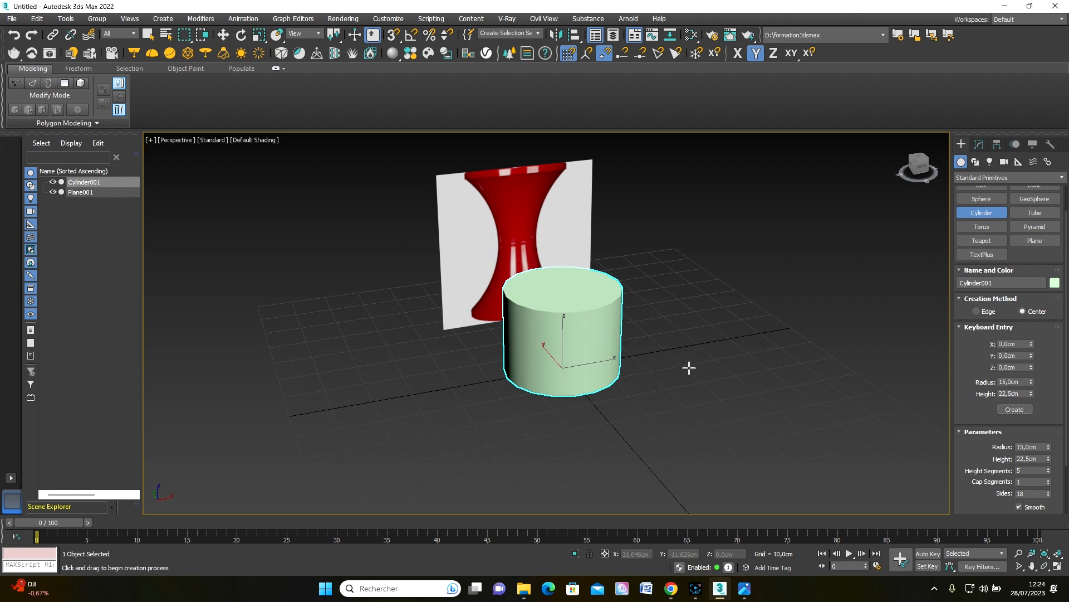
Step: Display edged faces in the perspective view and set the cylinder's number of sides to 24
{"action": "key", "text": "F4"}
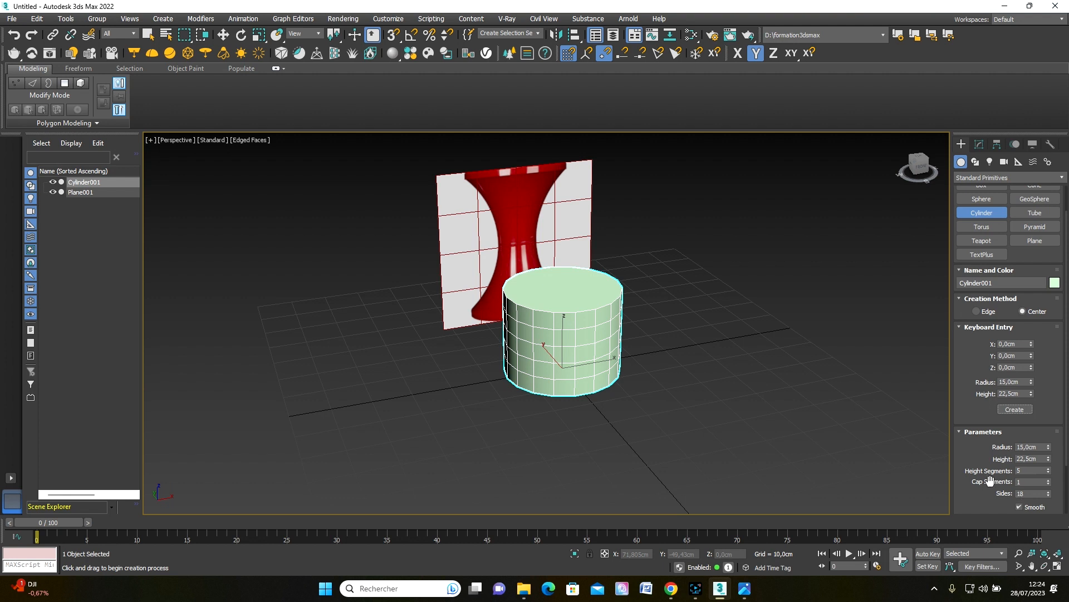
{"action": "scroll", "coordinate": [990, 429], "scroll_direction": "down", "scroll_amount": 2}
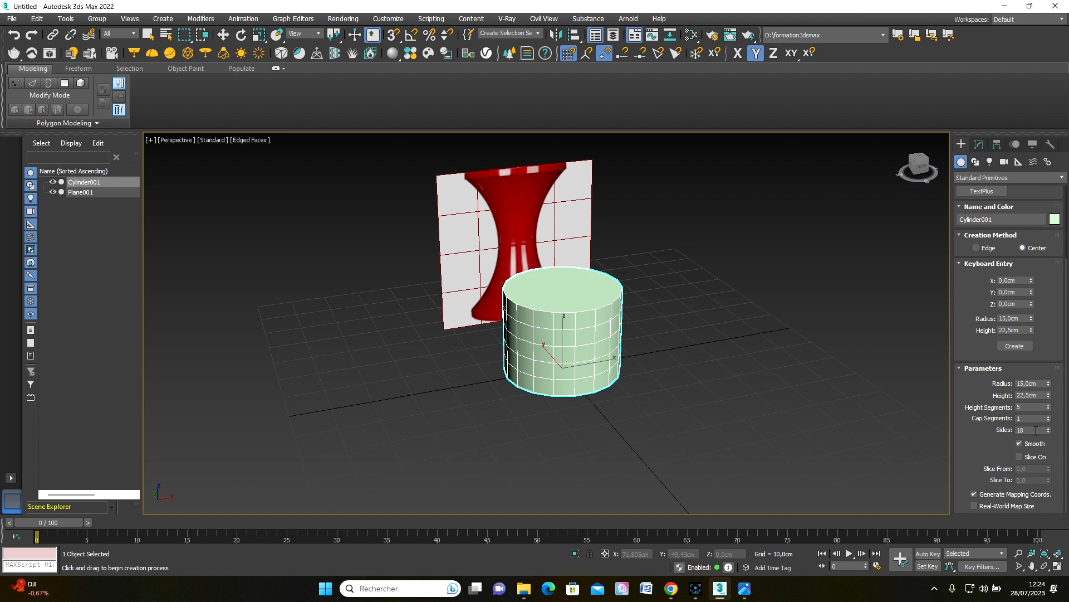
{"action": "left_click", "coordinate": [1036, 430]}
{"action": "type", "text": "24"}
{"action": "key", "text": "Return"}
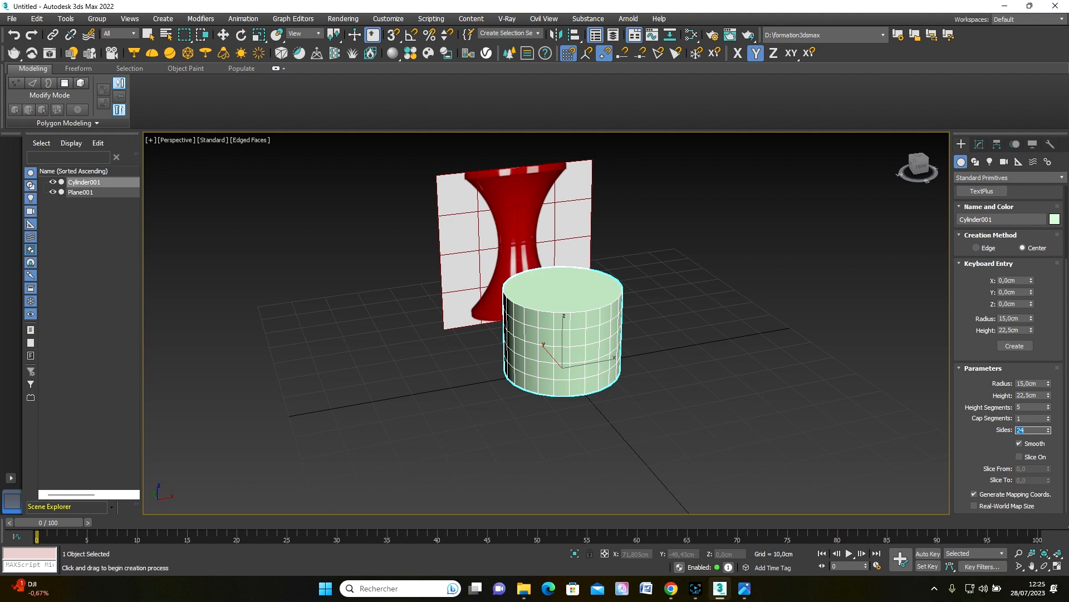
{"action": "mouse_move", "coordinate": [641, 384]}
{"action": "middle_mouse_down", "text": "alt"}
{"action": "mouse_move", "coordinate": [620, 386]}
{"action": "mouse_move", "coordinate": [622, 337]}
{"action": "mouse_move", "coordinate": [659, 374]}
{"action": "mouse_move", "coordinate": [618, 383]}
{"action": "middle_mouse_up", "text": "alt"}
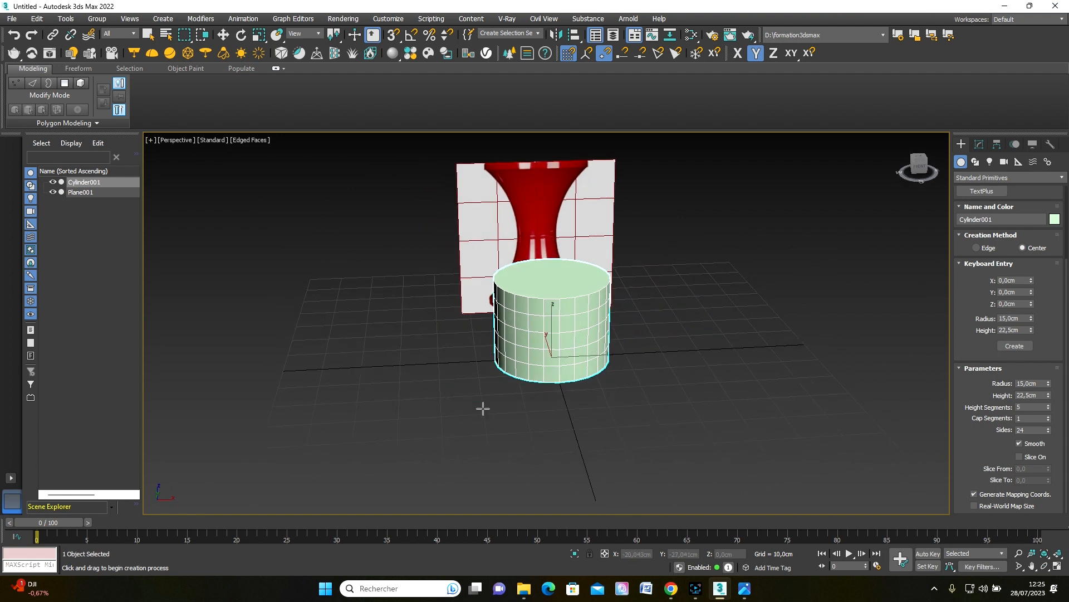
Step: Convert the cylinder to an Editable Poly
{"action": "left_click", "coordinate": [980, 149]}
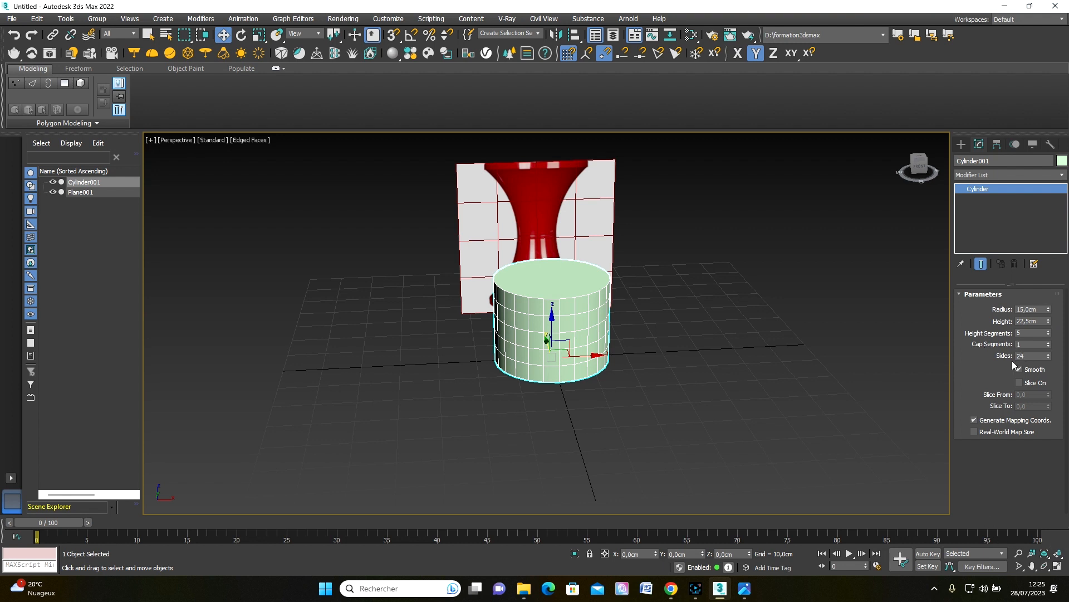
{"action": "right_click", "coordinate": [542, 311]}
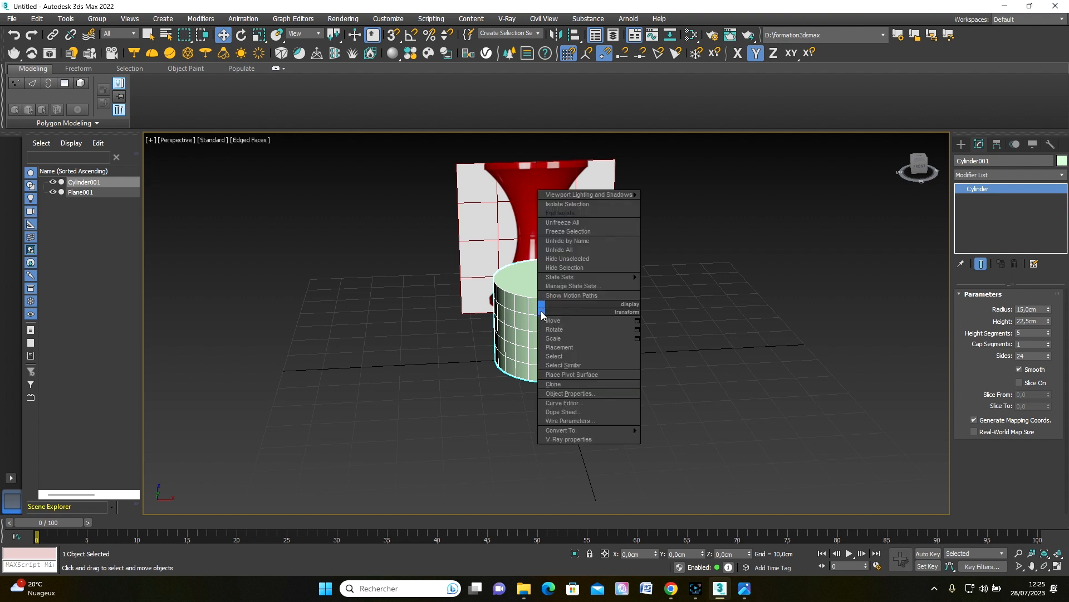
{"action": "mouse_move", "coordinate": [584, 432]}
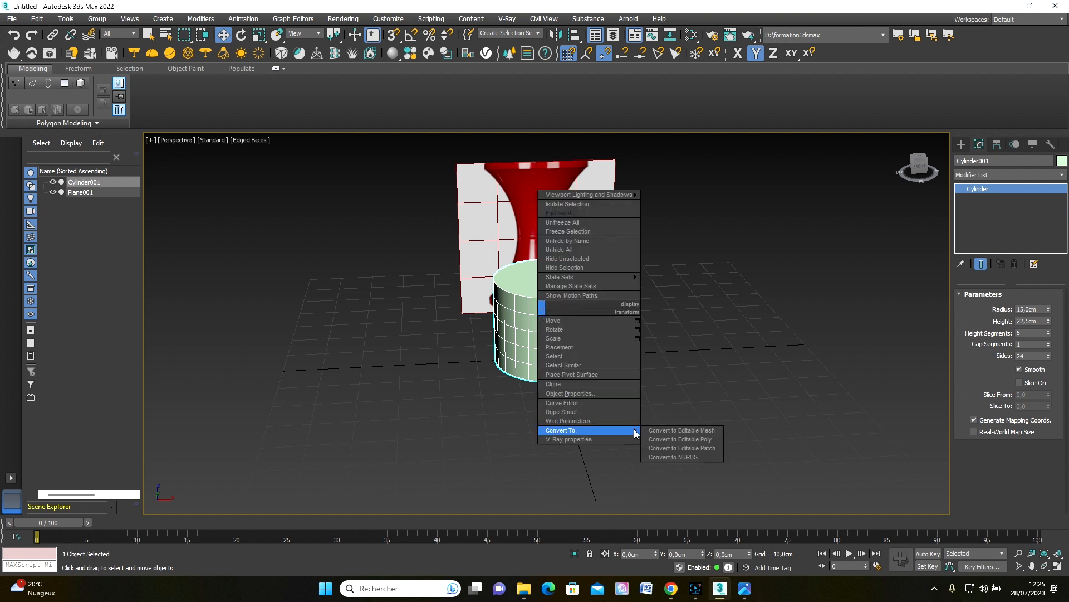
{"action": "left_click", "coordinate": [669, 440]}
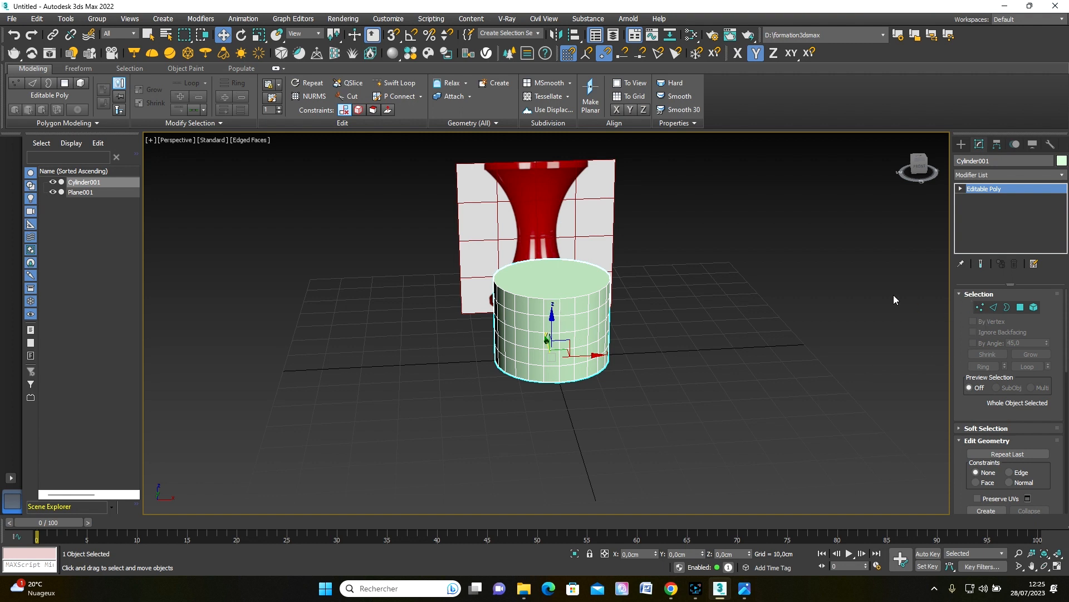
Step: Examine the cylinder's sub-object levels by selecting a side vertex, a vertical edge, the upper cap polygon and the whole element in turn
{"action": "scroll", "coordinate": [556, 291], "scroll_direction": "up", "scroll_amount": 2}
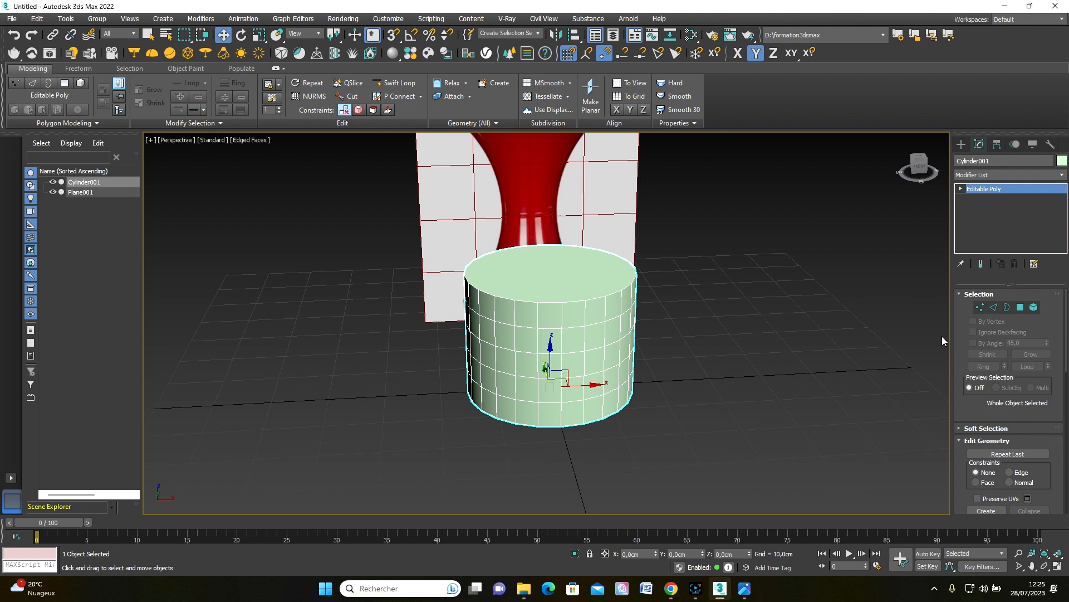
{"action": "left_click", "coordinate": [979, 306]}
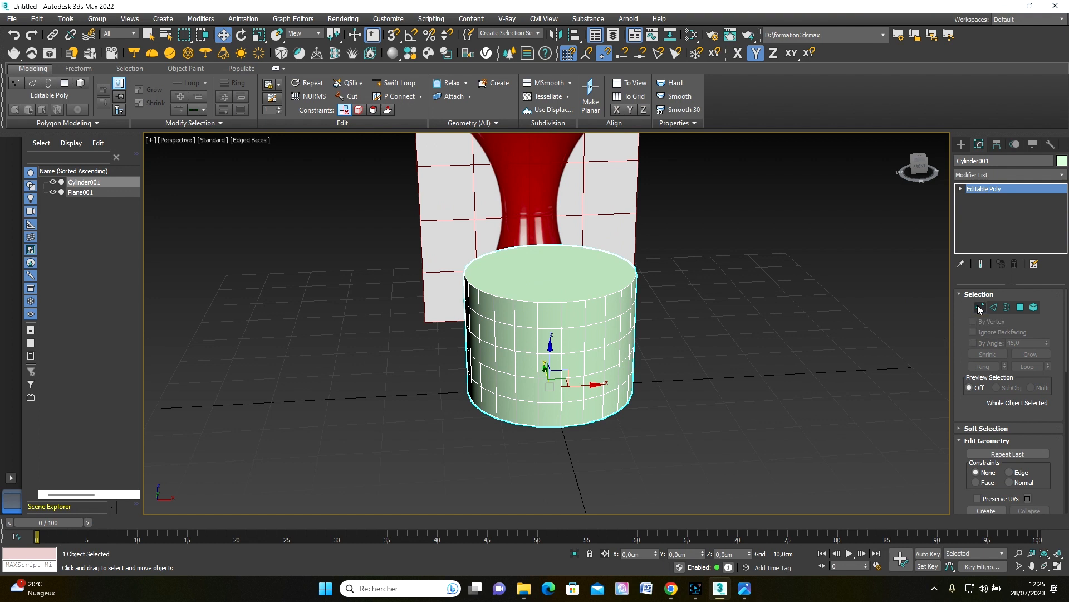
{"action": "left_click", "coordinate": [581, 324]}
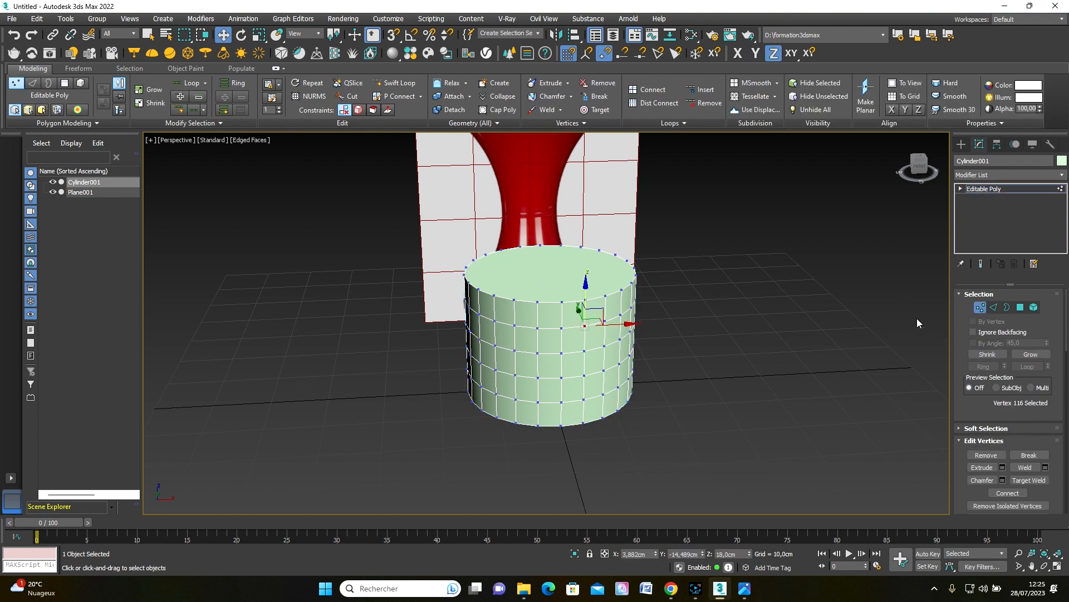
{"action": "left_click", "coordinate": [993, 307]}
{"action": "left_click", "coordinate": [563, 337]}
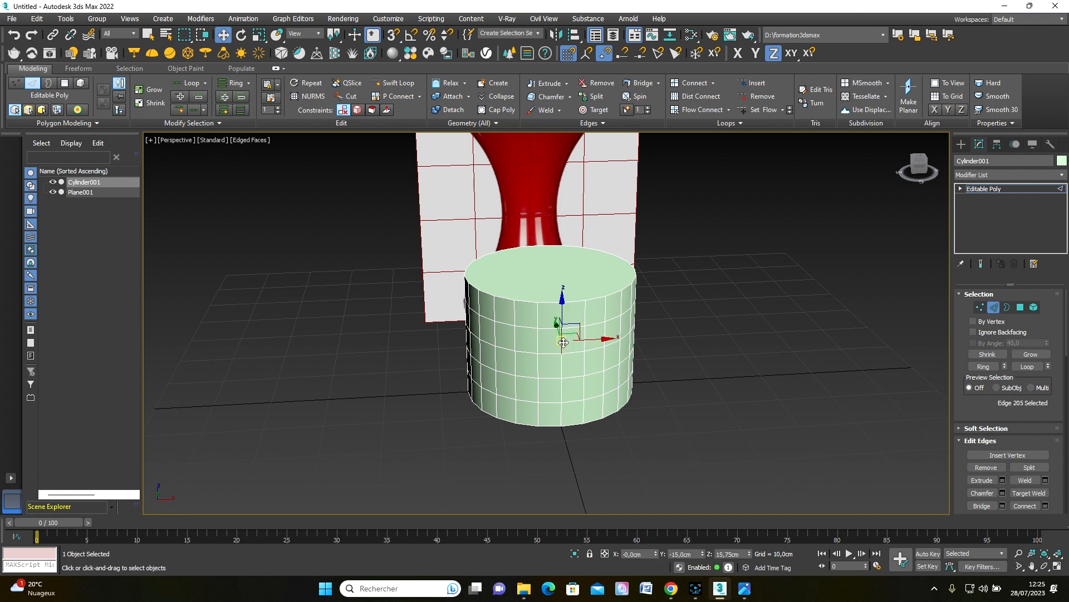
{"action": "left_click", "coordinate": [1020, 307]}
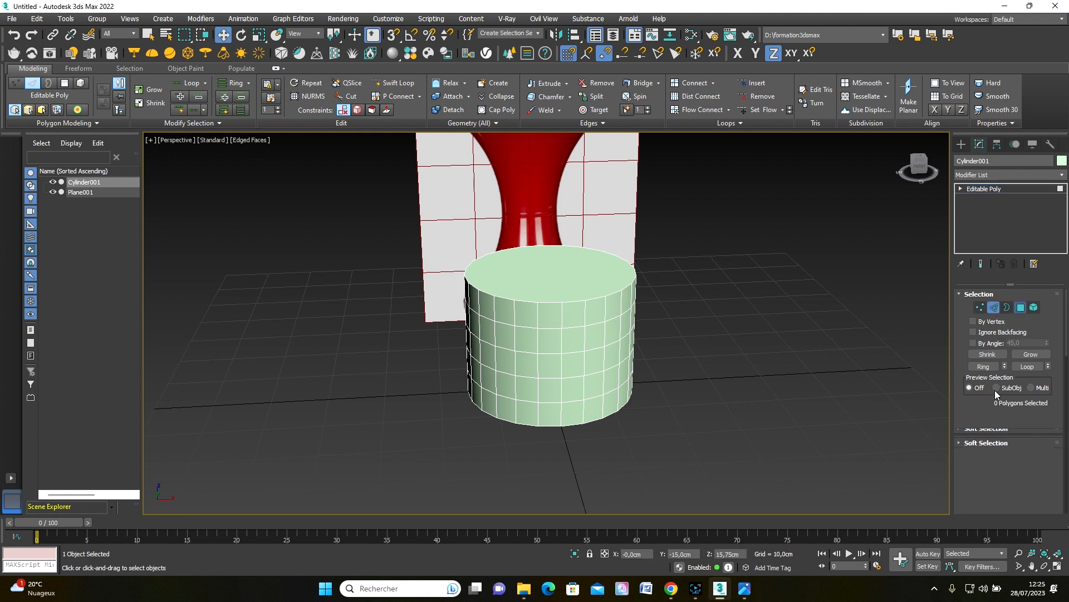
{"action": "left_click", "coordinate": [598, 285]}
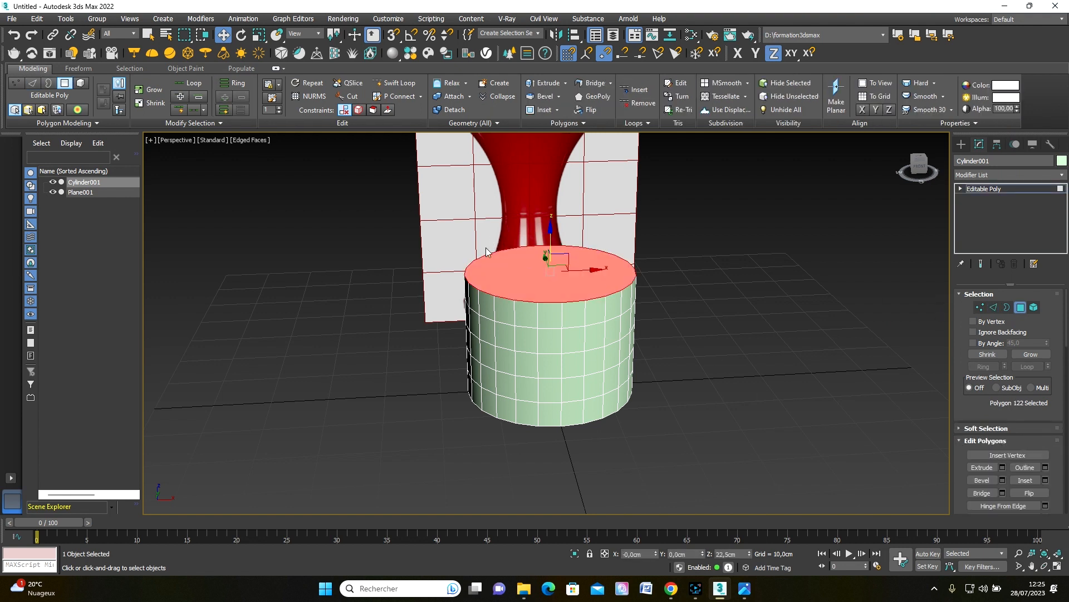
{"action": "left_click", "coordinate": [1034, 307]}
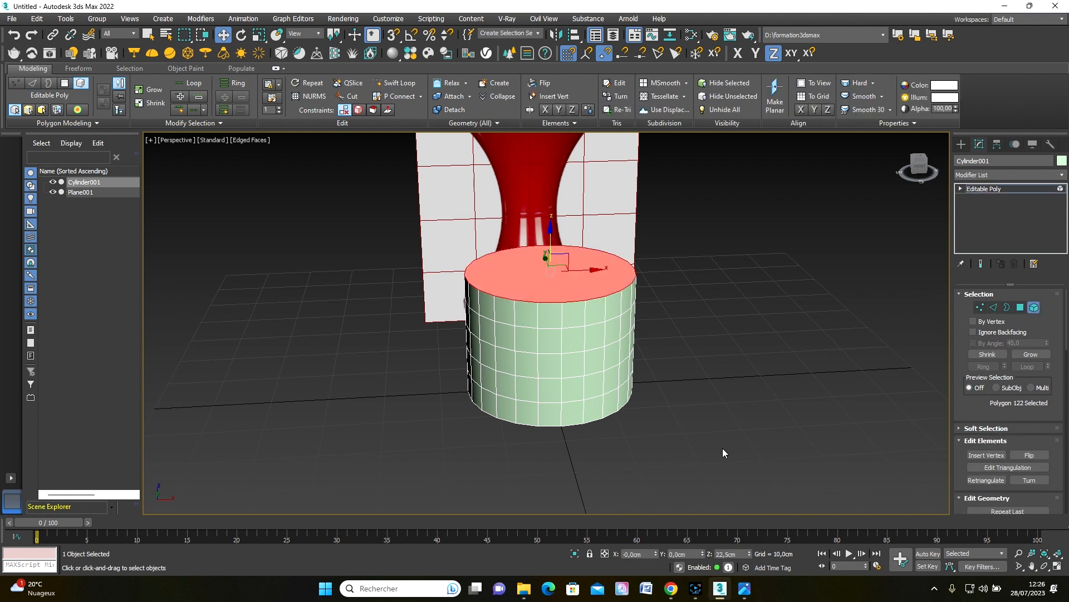
{"action": "left_click", "coordinate": [613, 358]}
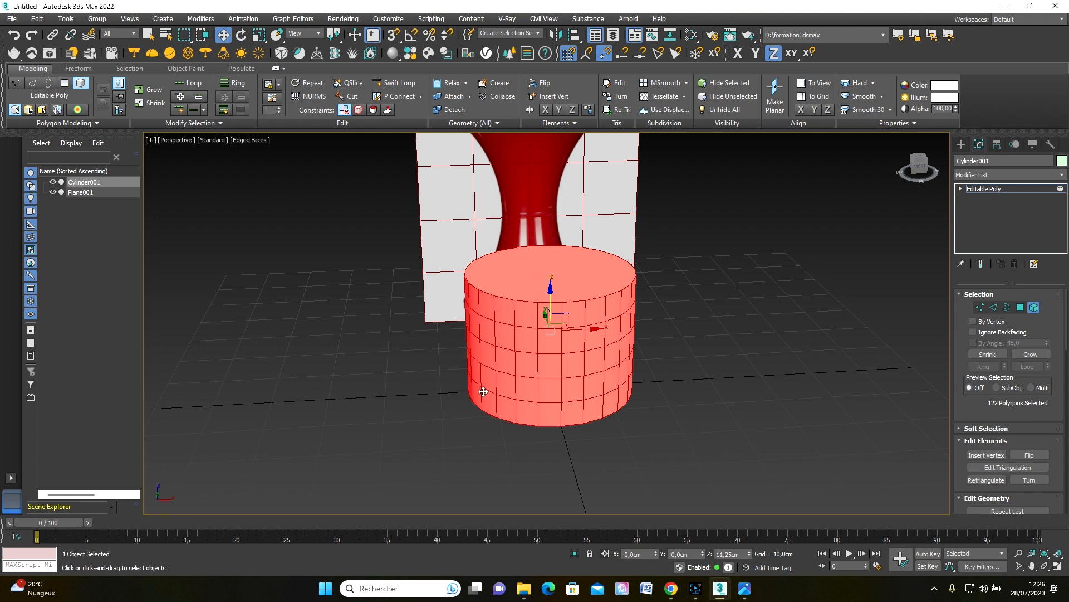
{"action": "left_click", "coordinate": [981, 308]}
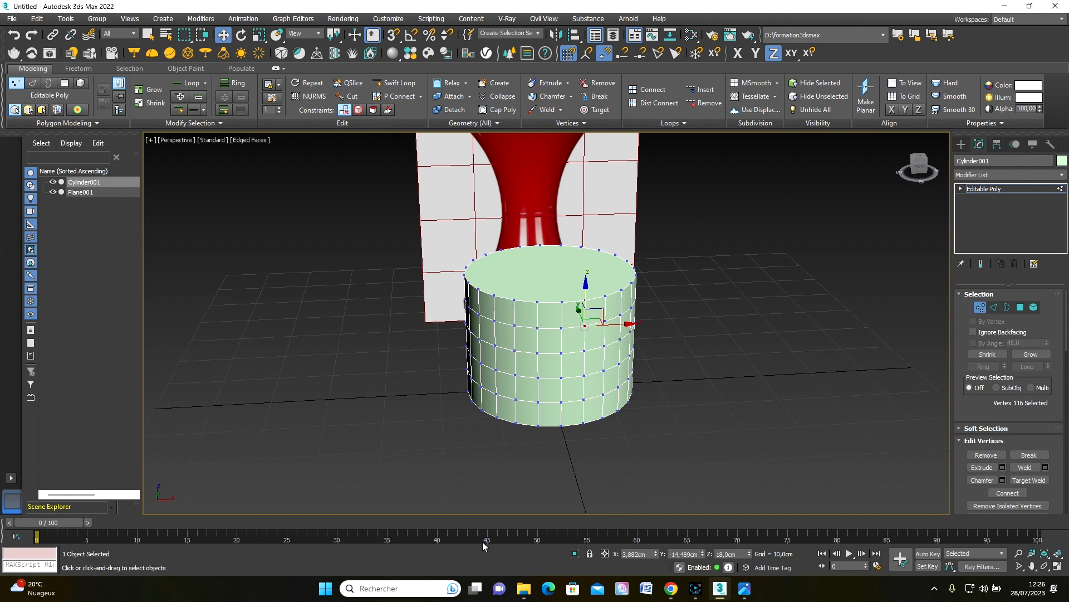
Step: Switch to the front view with default shading and edged faces, and return the cylinder to object level
{"action": "key", "text": "f"}
{"action": "scroll", "coordinate": [761, 242], "scroll_direction": "up", "scroll_amount": 5}
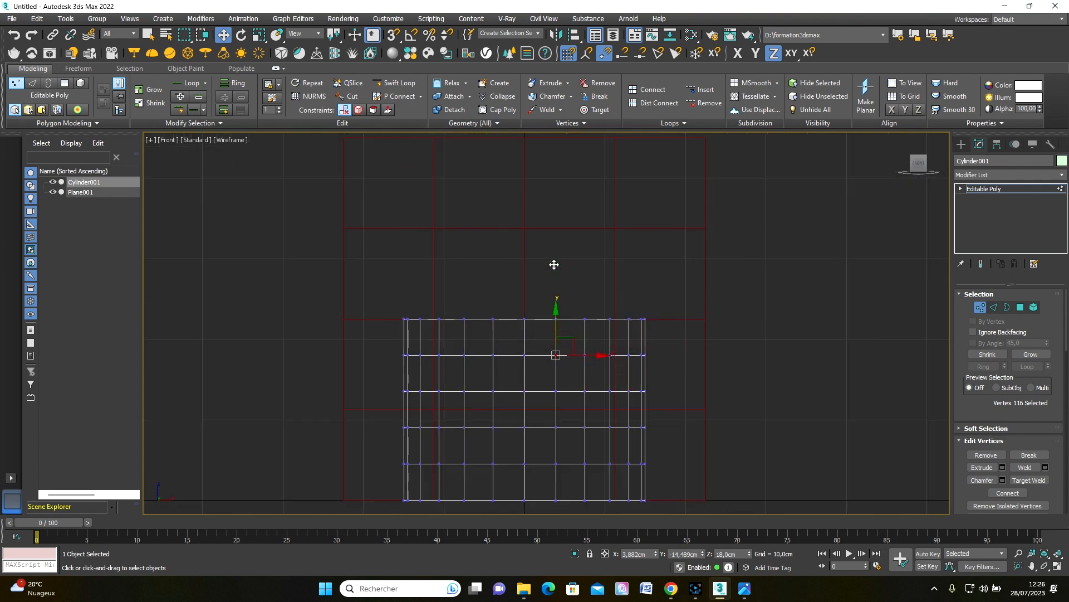
{"action": "scroll", "coordinate": [554, 264], "scroll_direction": "down", "scroll_amount": 2}
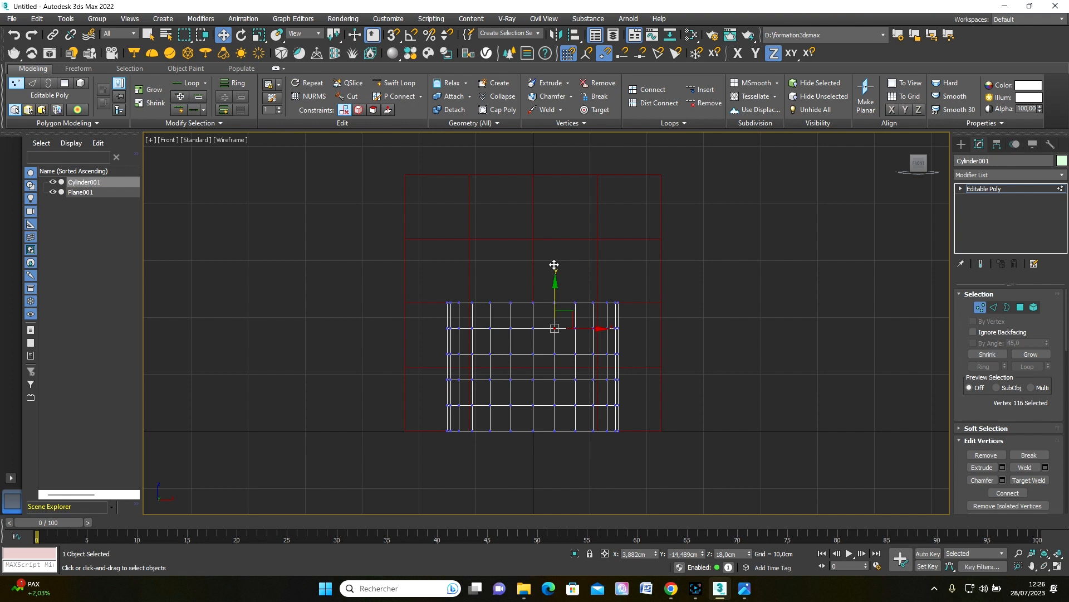
{"action": "key", "text": "F3"}
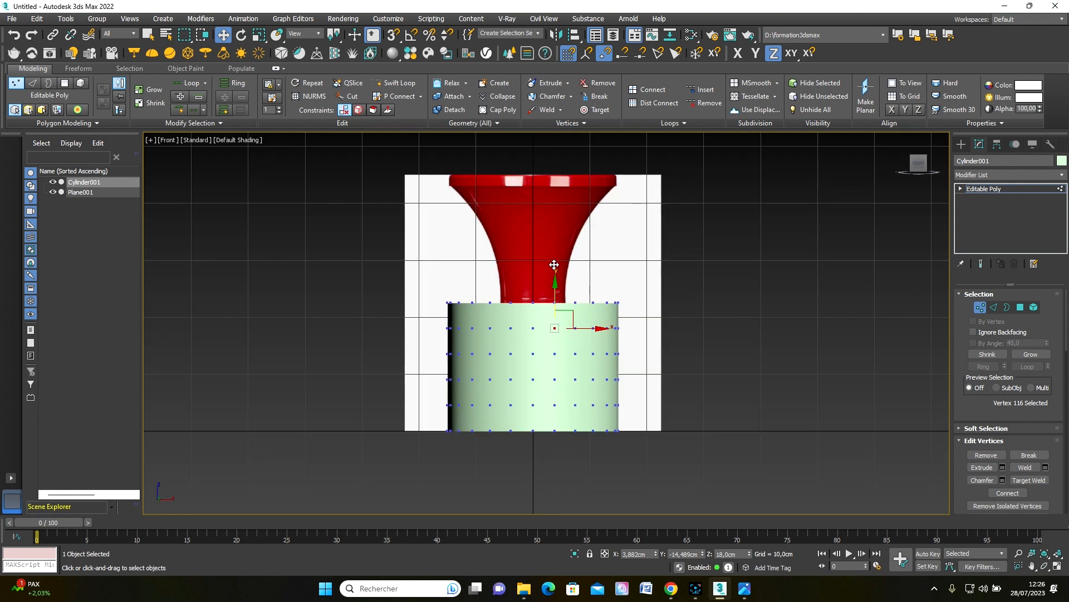
{"action": "key", "text": "F4"}
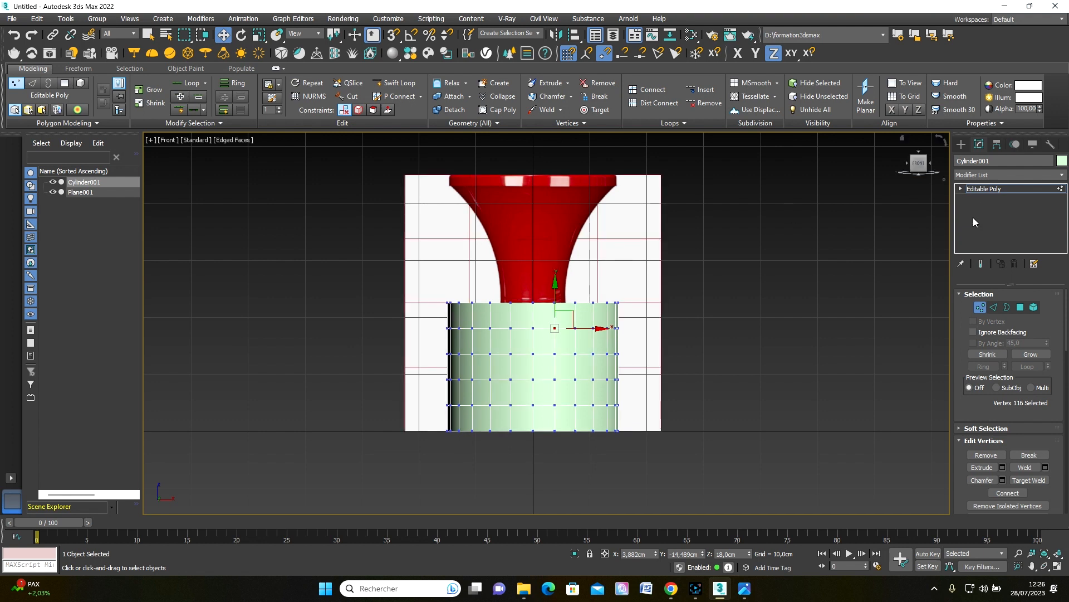
{"action": "left_click", "coordinate": [980, 307]}
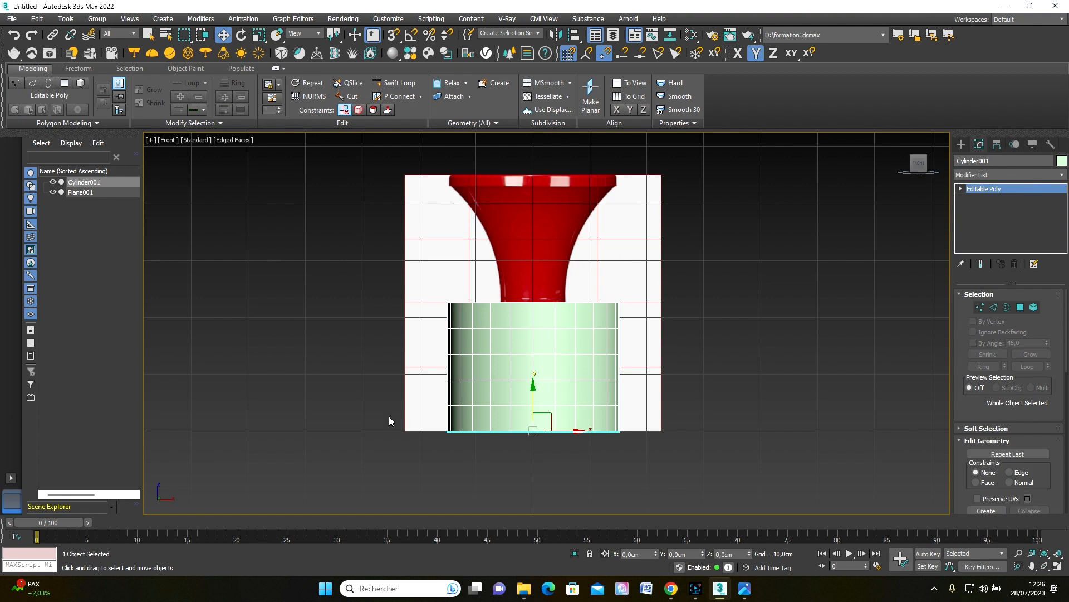
Step: Make the cylinder see-through in the front view so the reference image shows behind it
{"action": "scroll", "coordinate": [484, 402], "scroll_direction": "up", "scroll_amount": 2}
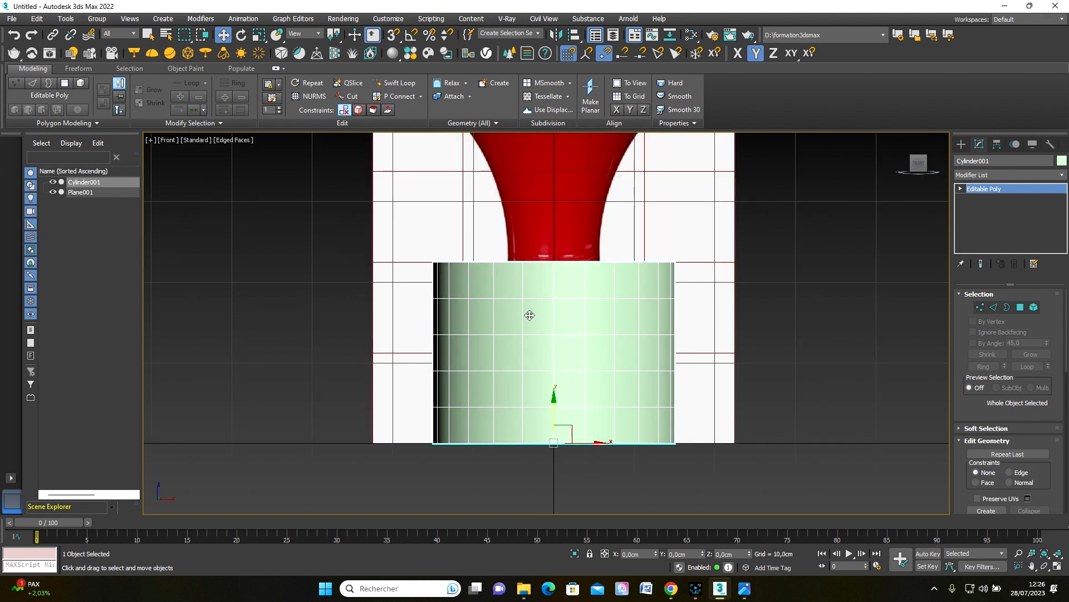
{"action": "middle_click_drag", "start_coordinate": [530, 310], "coordinate": [532, 354]}
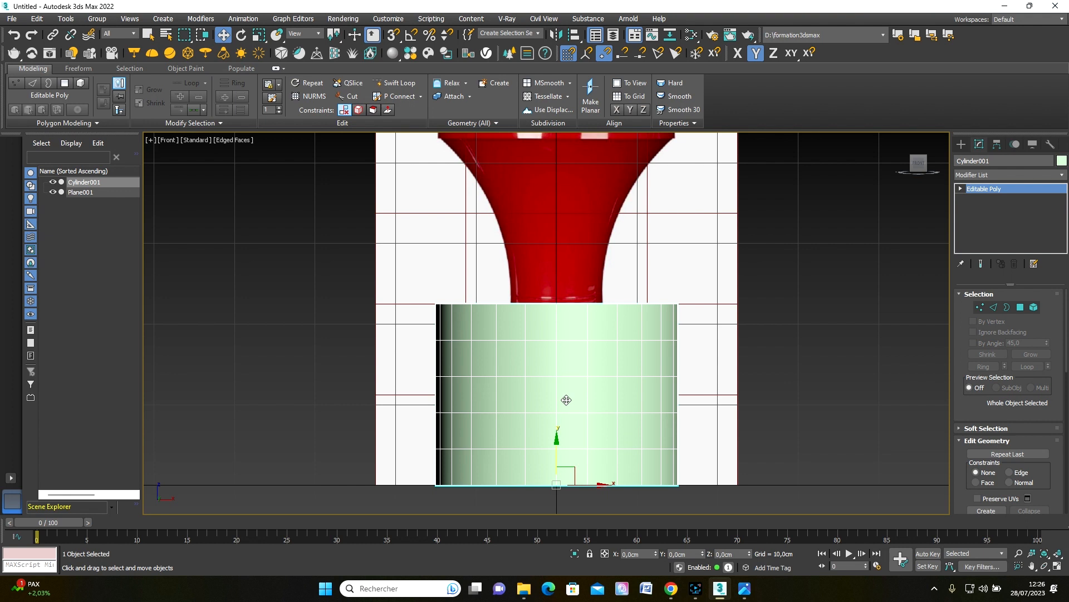
{"action": "key", "text": "alt+x"}
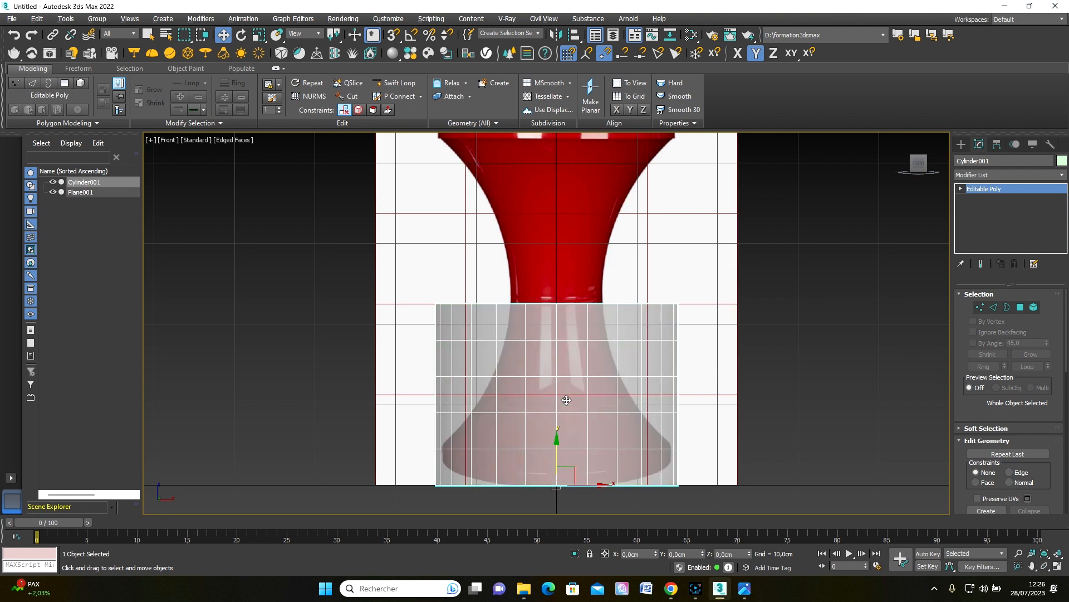
{"action": "scroll", "coordinate": [566, 400], "scroll_direction": "down", "scroll_amount": 1}
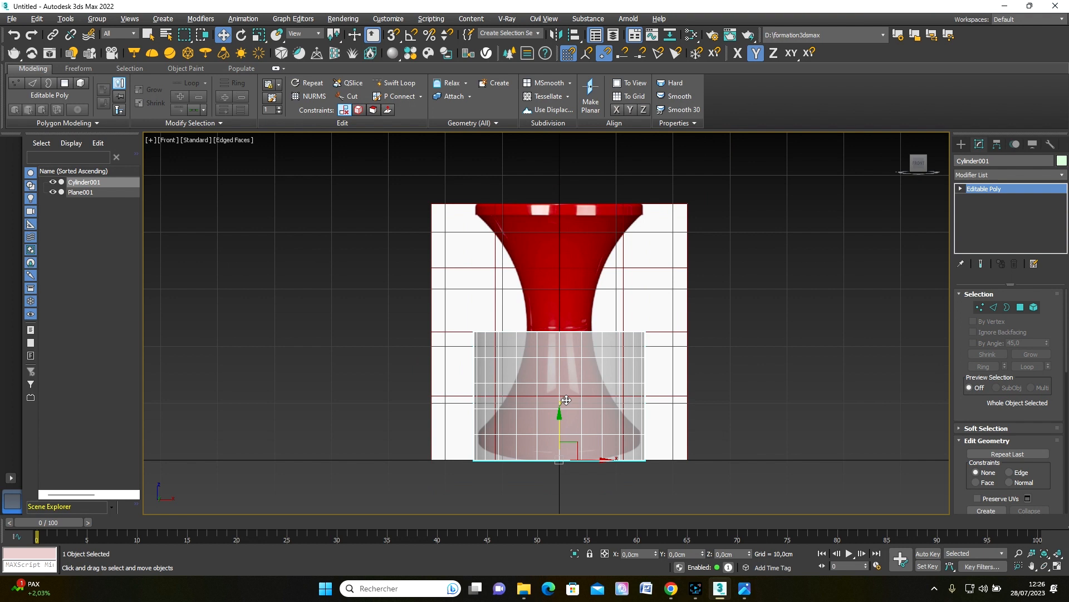
{"action": "scroll", "coordinate": [566, 400], "scroll_direction": "up", "scroll_amount": 1}
{"action": "scroll", "coordinate": [566, 399], "scroll_direction": "down", "scroll_amount": 1}
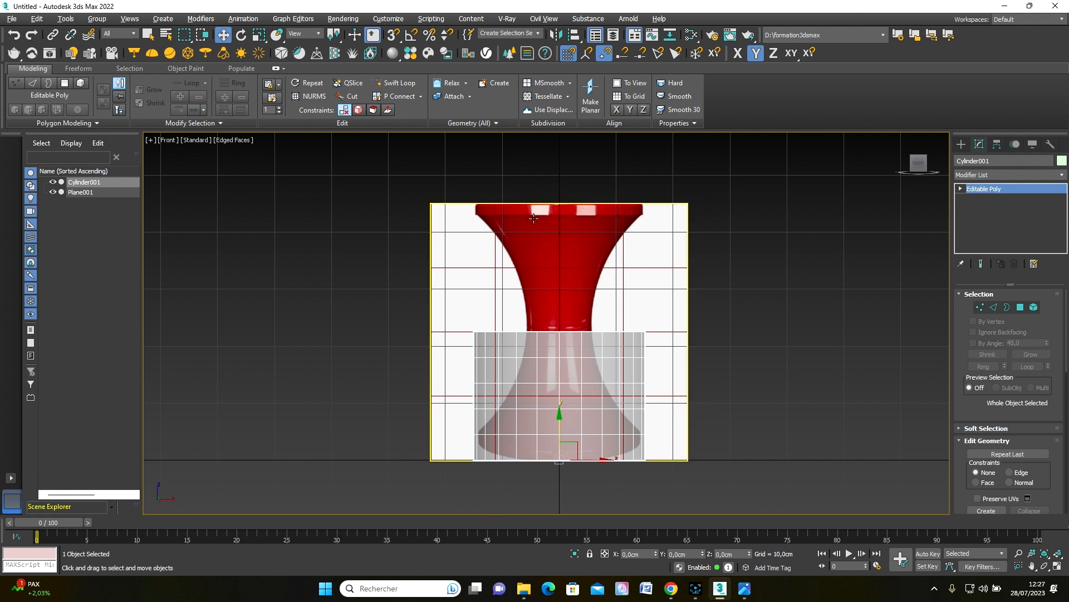
Step: Rotate the reference plane 180 degrees in the front view with angle snap on, turning the stool image upside down
{"action": "left_click", "coordinate": [557, 223]}
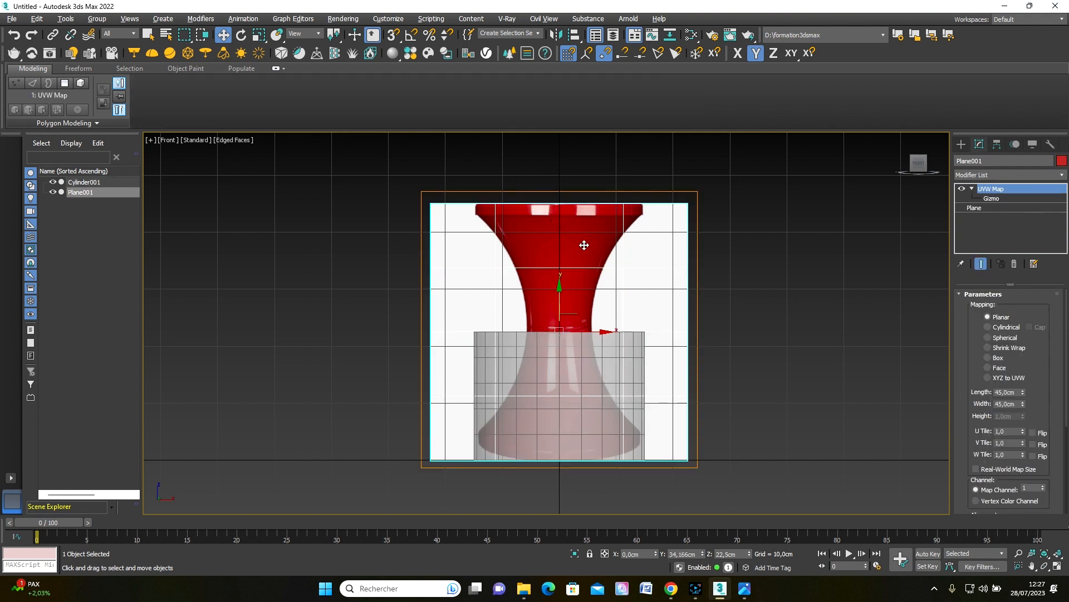
{"action": "left_click", "coordinate": [240, 35]}
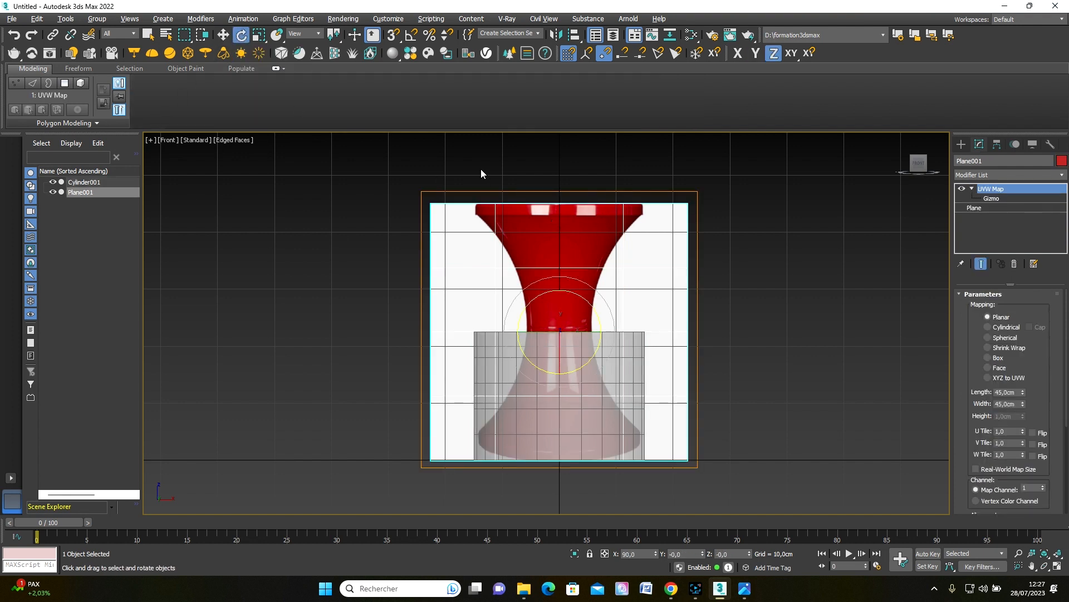
{"action": "left_click", "coordinate": [413, 36]}
{"action": "left_click_drag", "start_coordinate": [575, 295], "coordinate": [743, 554]}
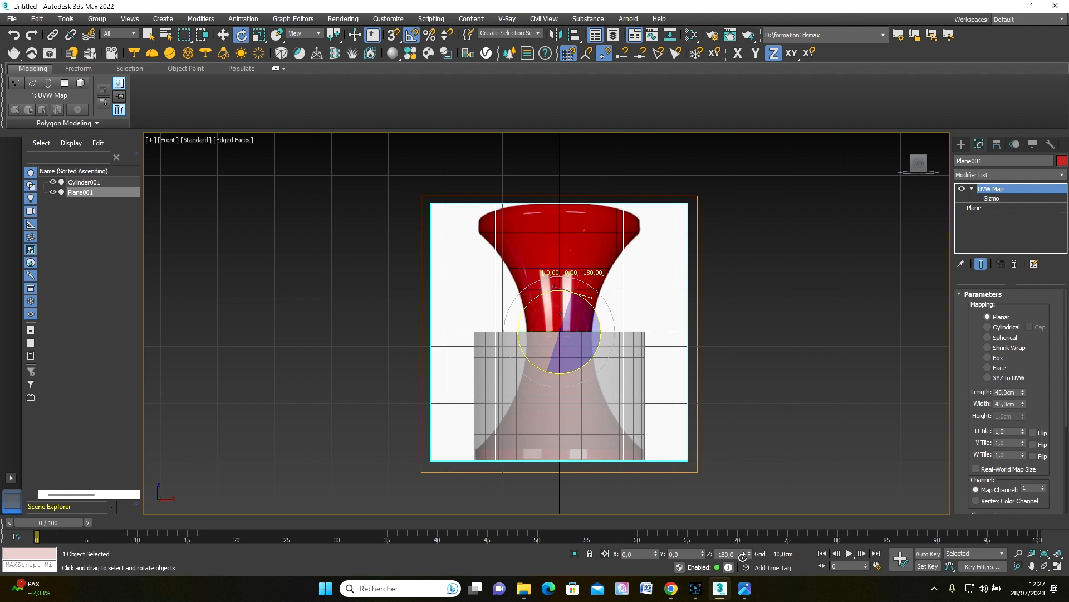
{"action": "left_click_drag", "start_coordinate": [743, 556], "coordinate": [743, 557]}
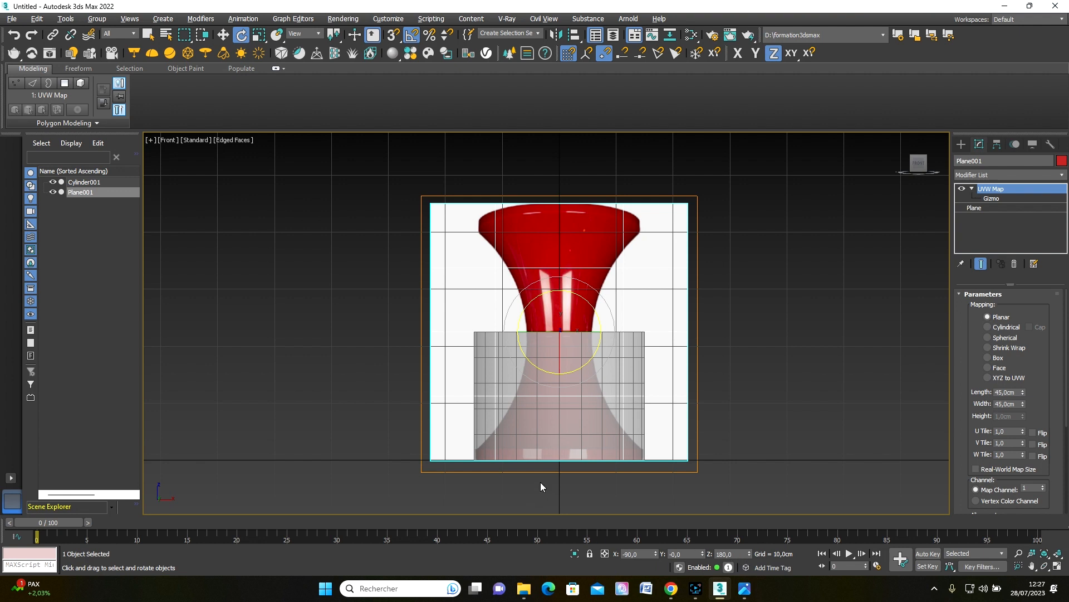
Step: Move the cylinder's lowest intermediate vertex ring down to about 2 cm height, level with the thin rim in the reference image
{"action": "scroll", "coordinate": [484, 466], "scroll_direction": "up", "scroll_amount": 2}
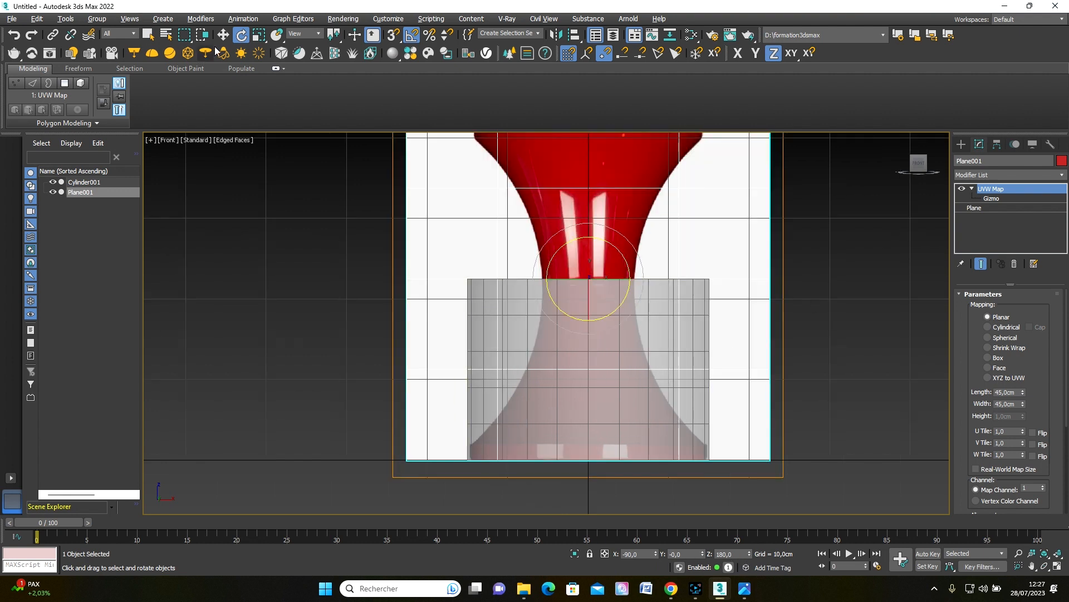
{"action": "left_click", "coordinate": [514, 390]}
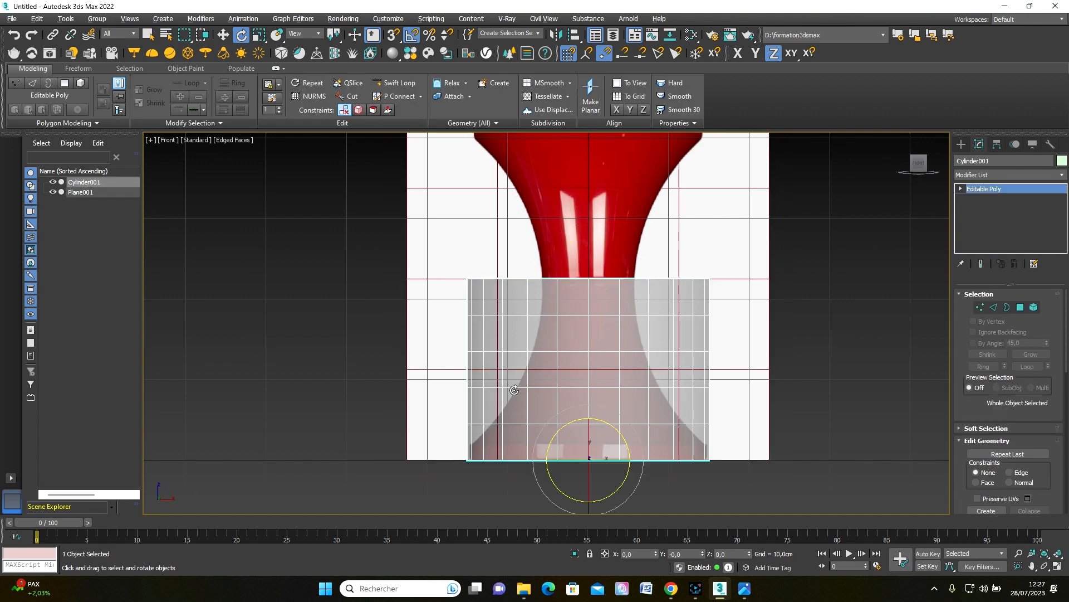
{"action": "left_click", "coordinate": [223, 34]}
{"action": "middle_click_drag", "start_coordinate": [557, 447], "coordinate": [558, 332]}
{"action": "scroll", "coordinate": [559, 332], "scroll_direction": "up", "scroll_amount": 4}
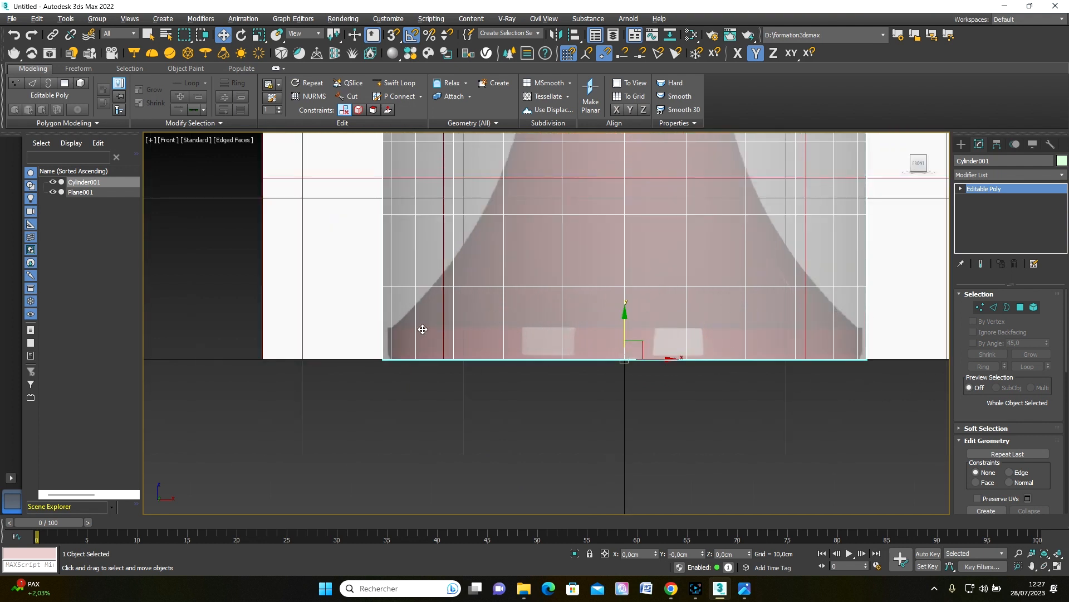
{"action": "left_click", "coordinate": [981, 306]}
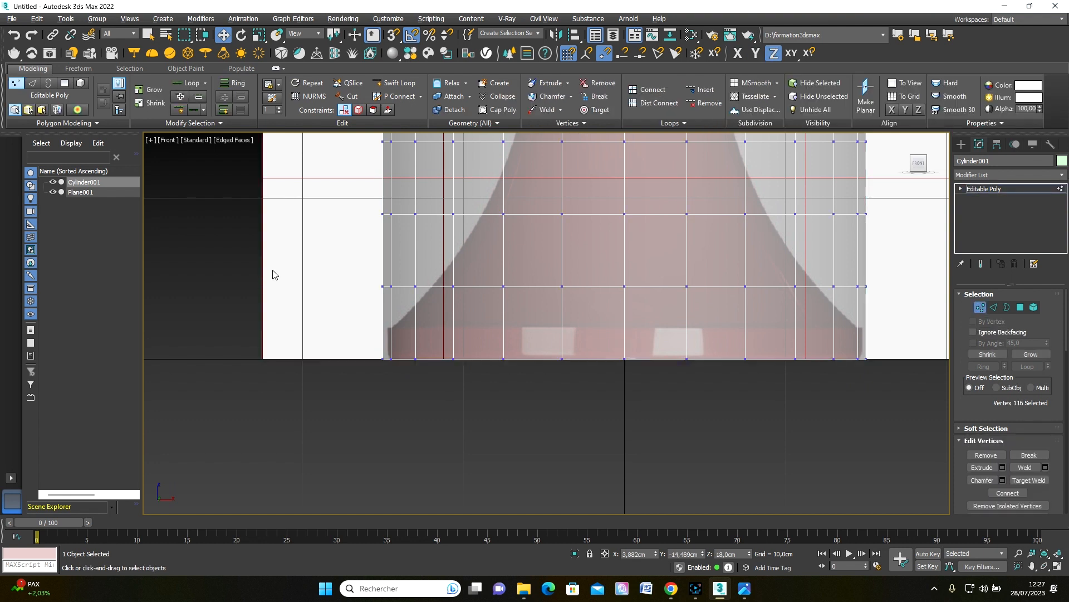
{"action": "left_click", "coordinate": [382, 286]}
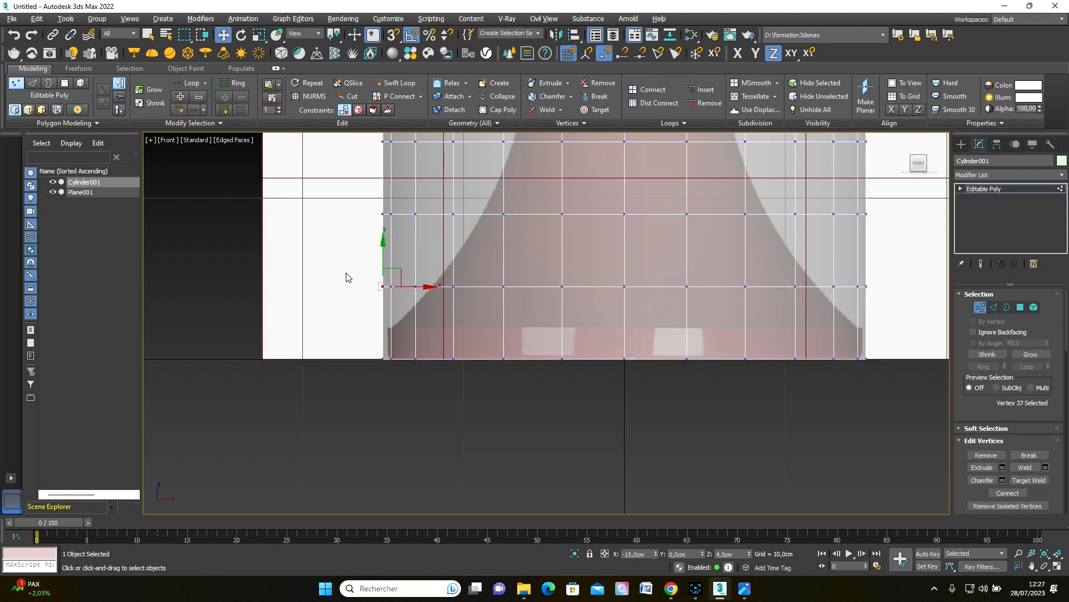
{"action": "left_click_drag", "start_coordinate": [343, 271], "coordinate": [909, 308]}
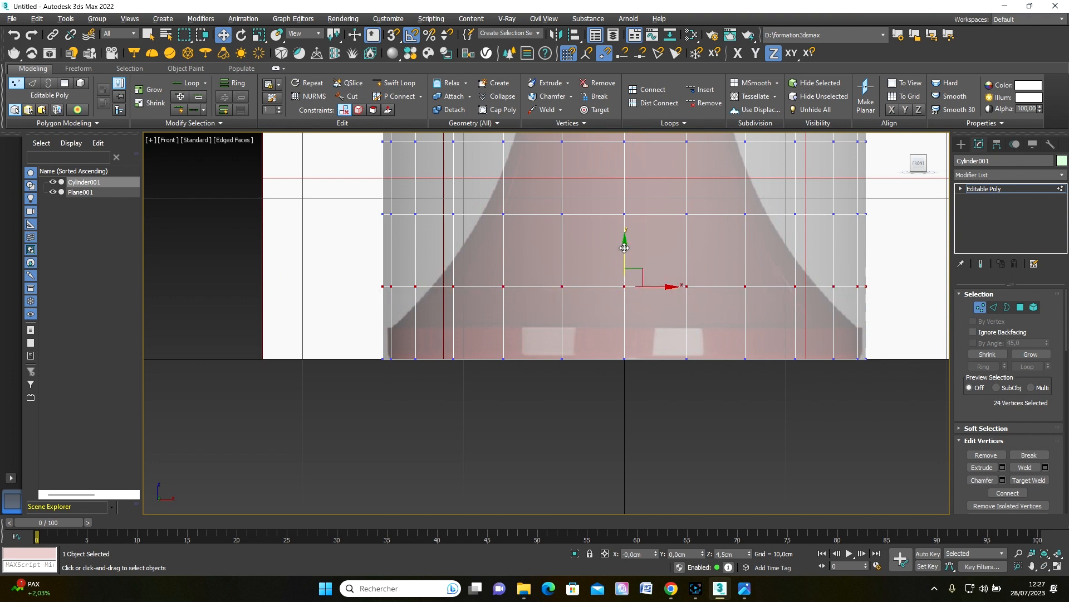
{"action": "left_click_drag", "start_coordinate": [624, 248], "coordinate": [619, 288]}
Step: Select all the cylinder's polygons except the thin bottom band and the bottom cap
{"action": "scroll", "coordinate": [619, 288], "scroll_direction": "down", "scroll_amount": 5}
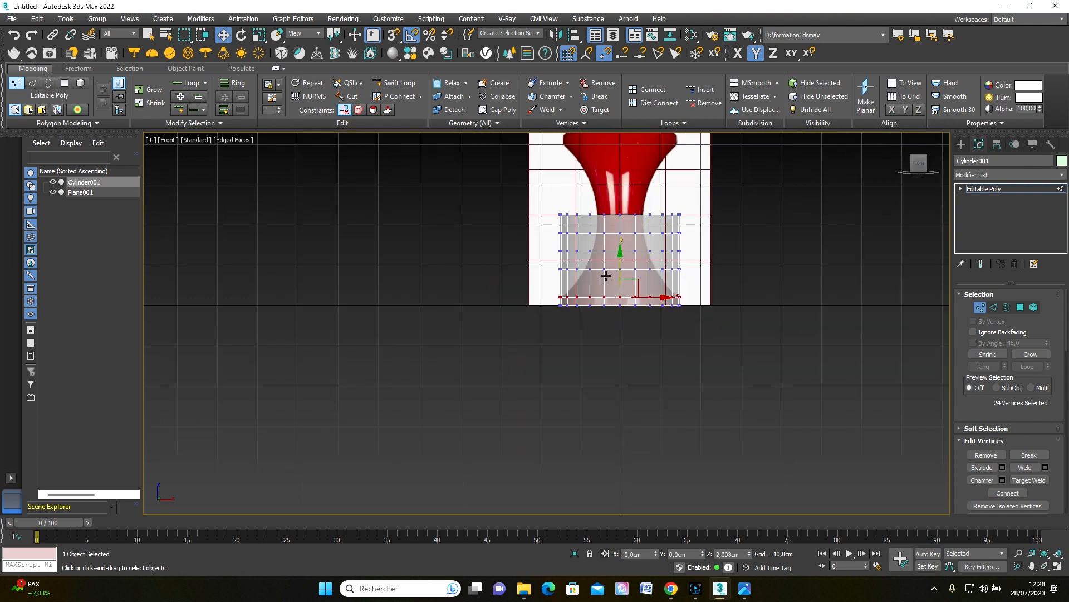
{"action": "middle_click_drag", "start_coordinate": [600, 252], "coordinate": [589, 267]}
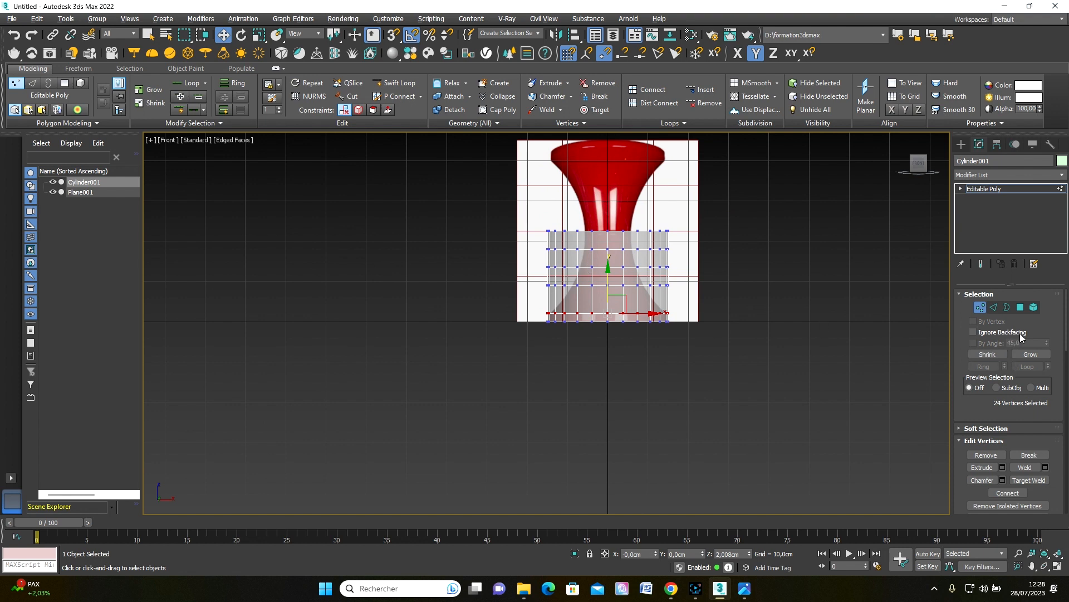
{"action": "left_click", "coordinate": [1021, 307]}
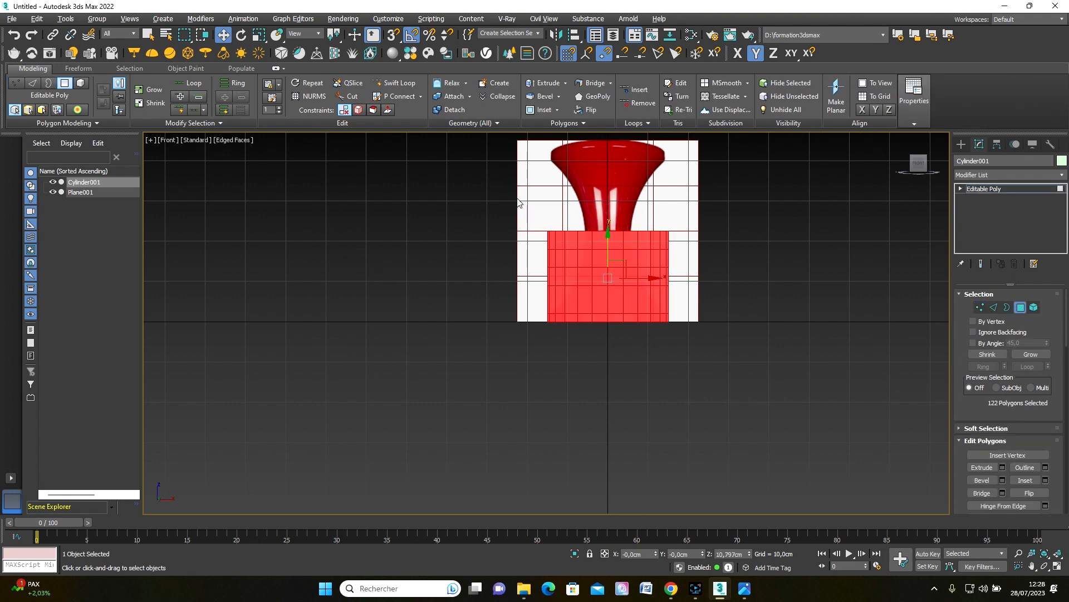
{"action": "left_click_drag", "start_coordinate": [693, 290], "coordinate": [706, 309]}
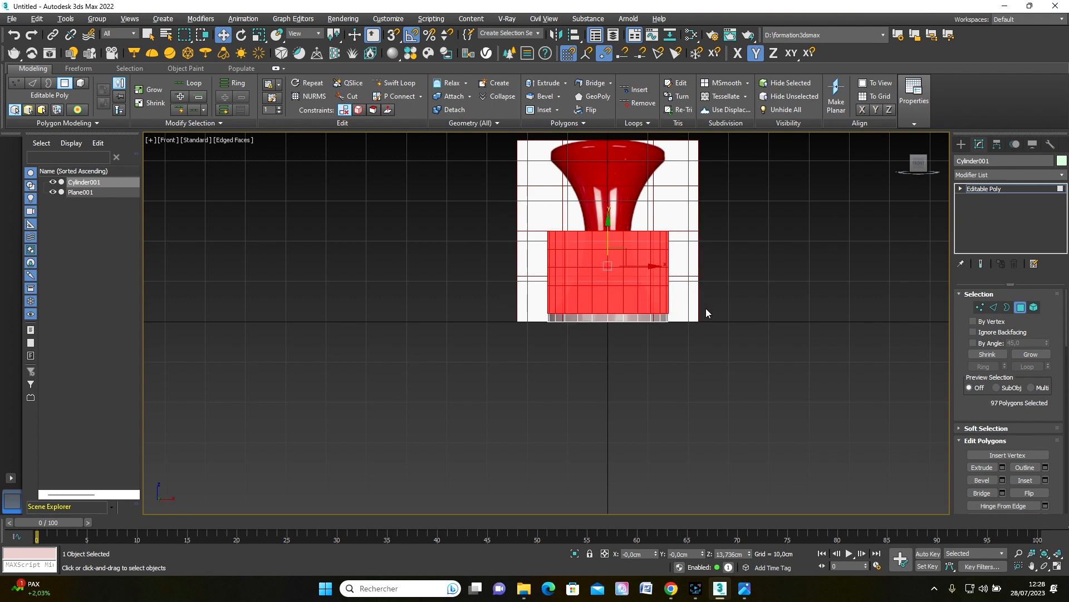
{"action": "scroll", "coordinate": [536, 261], "scroll_direction": "up", "scroll_amount": 5}
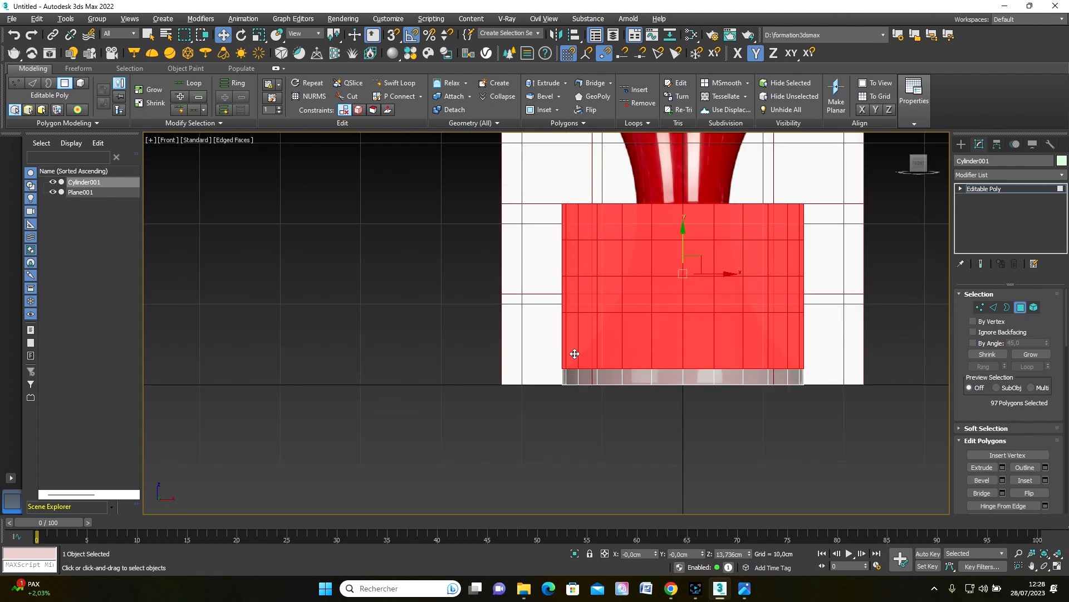
{"action": "scroll", "coordinate": [728, 371], "scroll_direction": "up", "scroll_amount": 2}
{"action": "scroll", "coordinate": [728, 371], "scroll_direction": "down", "scroll_amount": 2}
Step: Apply an FFD 3x3x3 modifier to the selected polygons of the cylinder
{"action": "left_click", "coordinate": [1065, 175]}
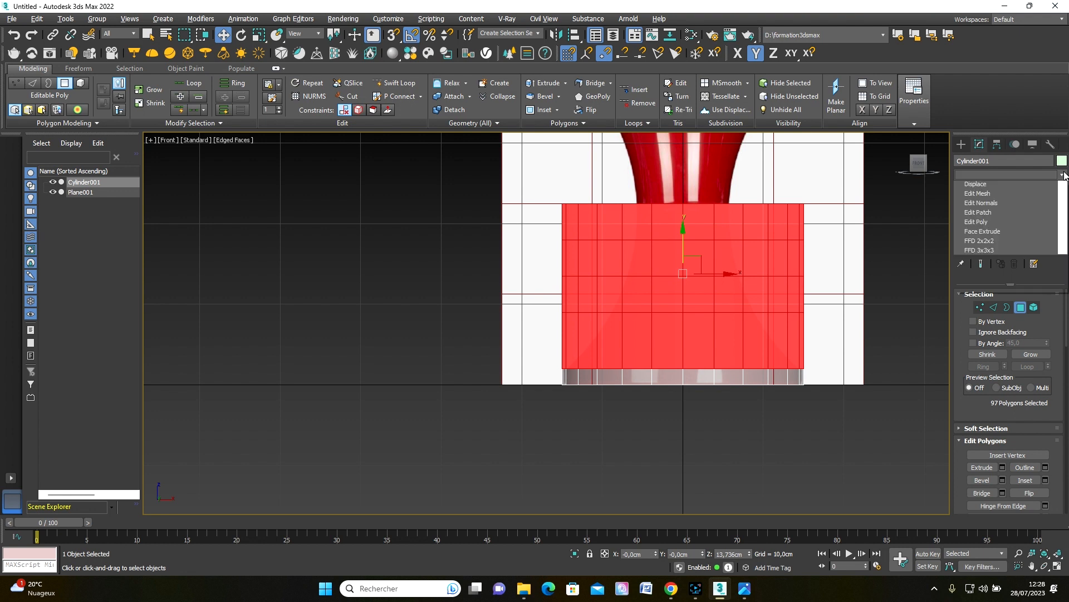
{"action": "scroll", "coordinate": [1017, 370], "scroll_direction": "down", "scroll_amount": 2}
{"action": "scroll", "coordinate": [1018, 369], "scroll_direction": "down", "scroll_amount": 1}
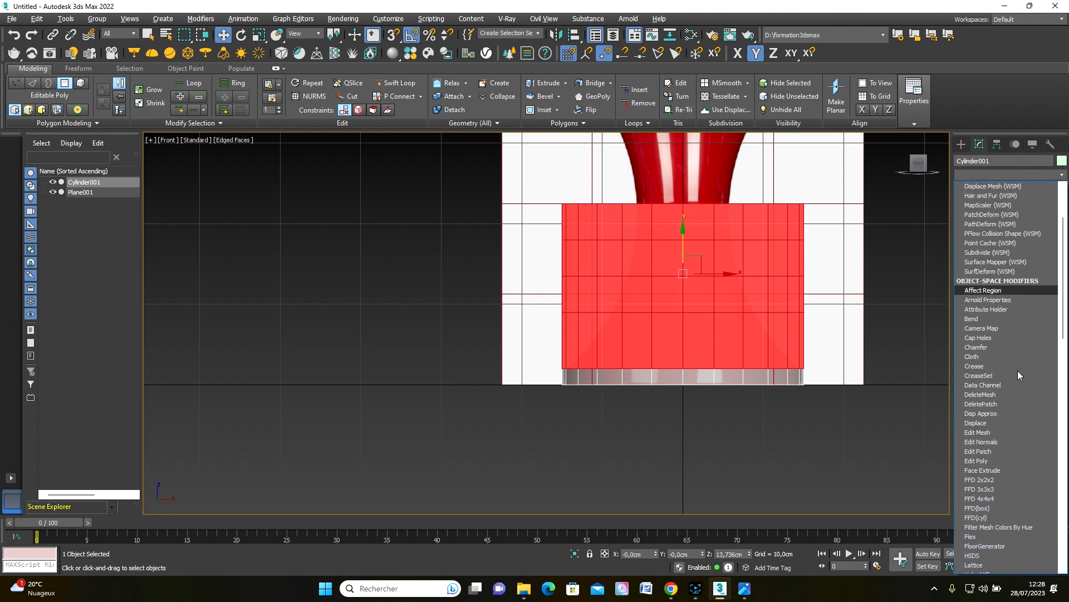
{"action": "left_click", "coordinate": [1005, 490]}
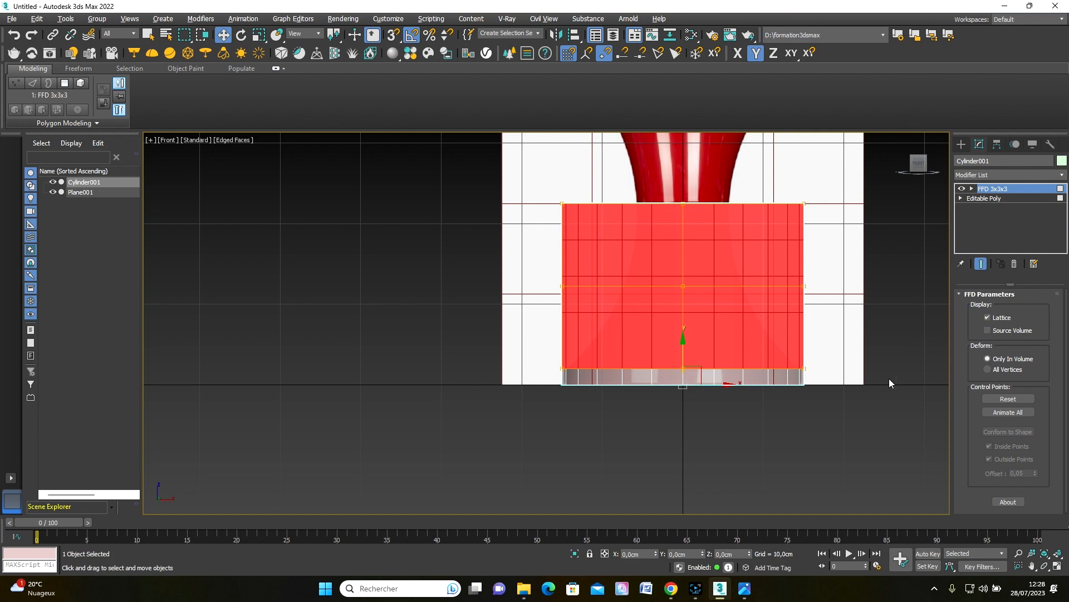
{"action": "mouse_move", "coordinate": [502, 353]}
{"action": "middle_mouse_down", "text": "alt"}
{"action": "mouse_move", "coordinate": [523, 373]}
{"action": "mouse_move", "coordinate": [503, 378]}
{"action": "mouse_move", "coordinate": [518, 373]}
{"action": "middle_mouse_up", "text": "alt"}
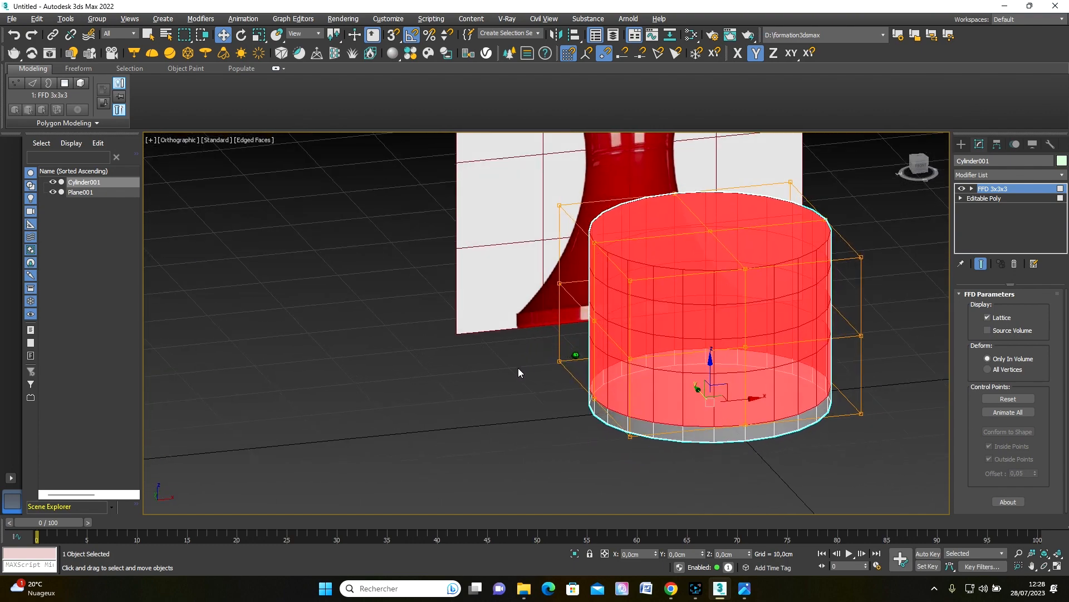
Step: Show the four-viewport layout with the orthographic view set to Front and the cylinder enlarged in the top, left and front views
{"action": "left_click", "coordinate": [1058, 567]}
{"action": "right_click", "coordinate": [631, 198]}
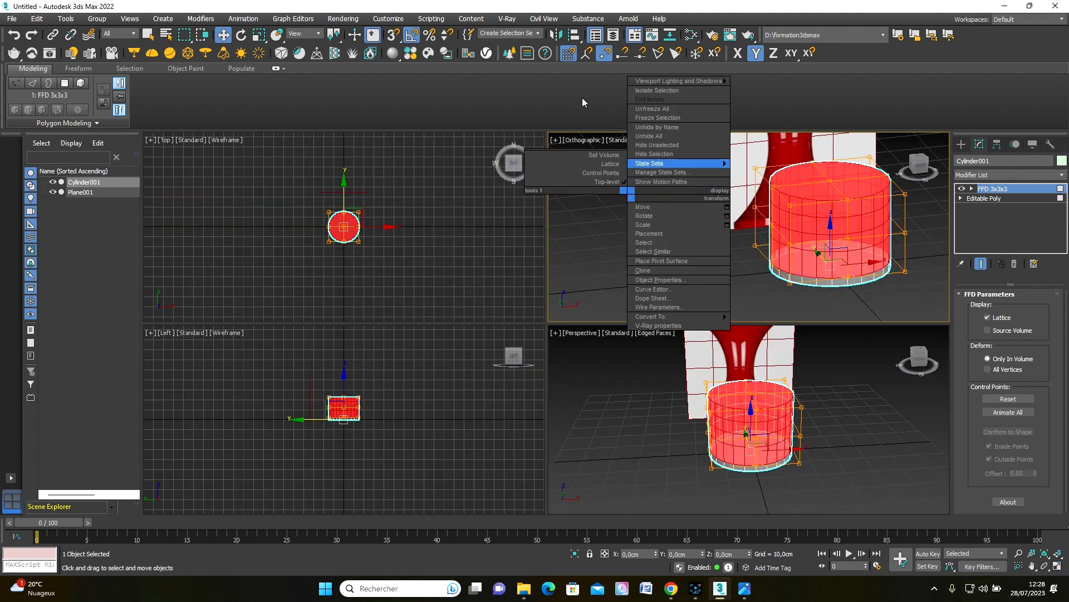
{"action": "key", "text": "f"}
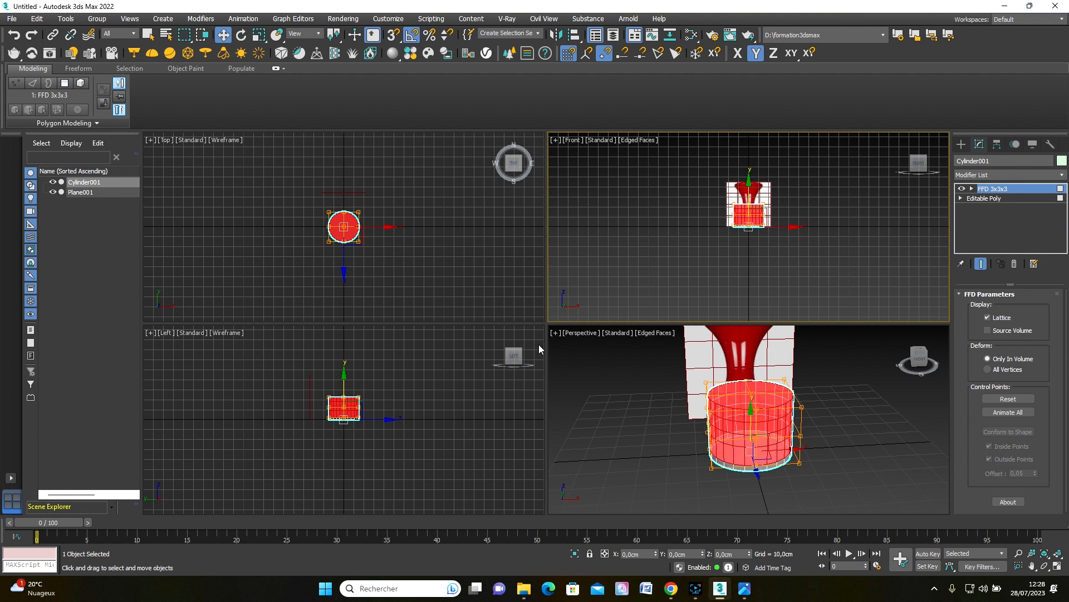
{"action": "scroll", "coordinate": [366, 228], "scroll_direction": "up", "scroll_amount": 5}
{"action": "scroll", "coordinate": [355, 375], "scroll_direction": "up", "scroll_amount": 5}
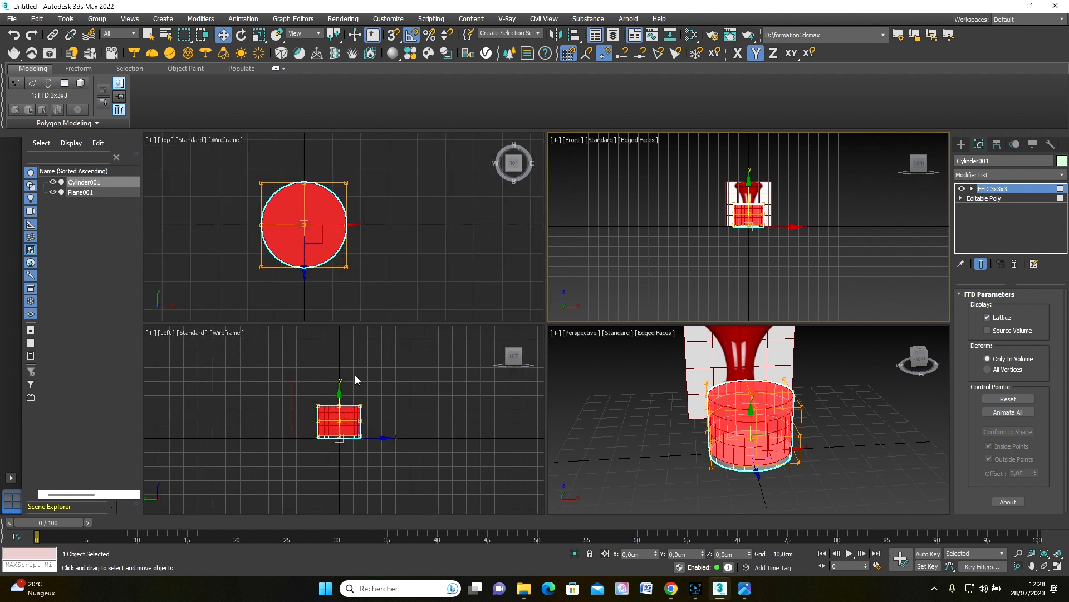
{"action": "middle_click_drag", "start_coordinate": [343, 446], "coordinate": [327, 389]}
{"action": "scroll", "coordinate": [328, 389], "scroll_direction": "up", "scroll_amount": 2}
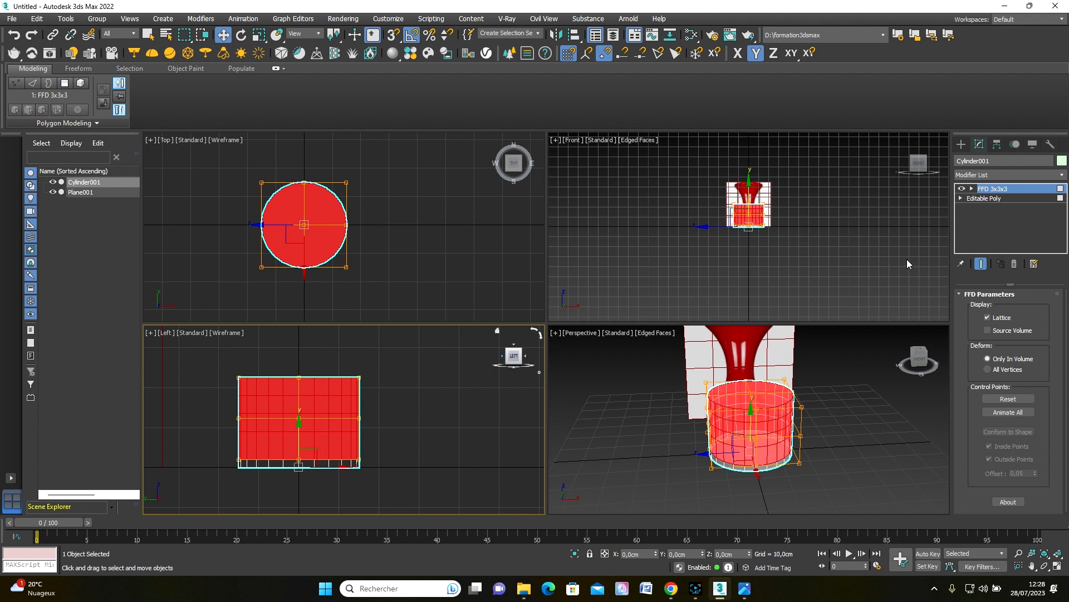
{"action": "scroll", "coordinate": [758, 198], "scroll_direction": "up", "scroll_amount": 6}
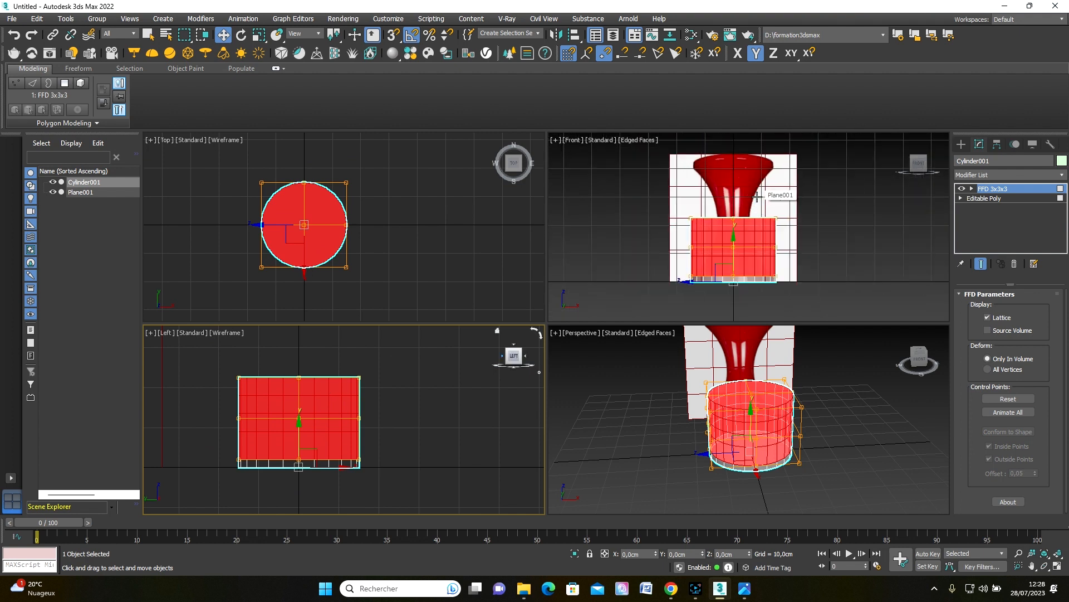
{"action": "scroll", "coordinate": [757, 196], "scroll_direction": "up", "scroll_amount": 3}
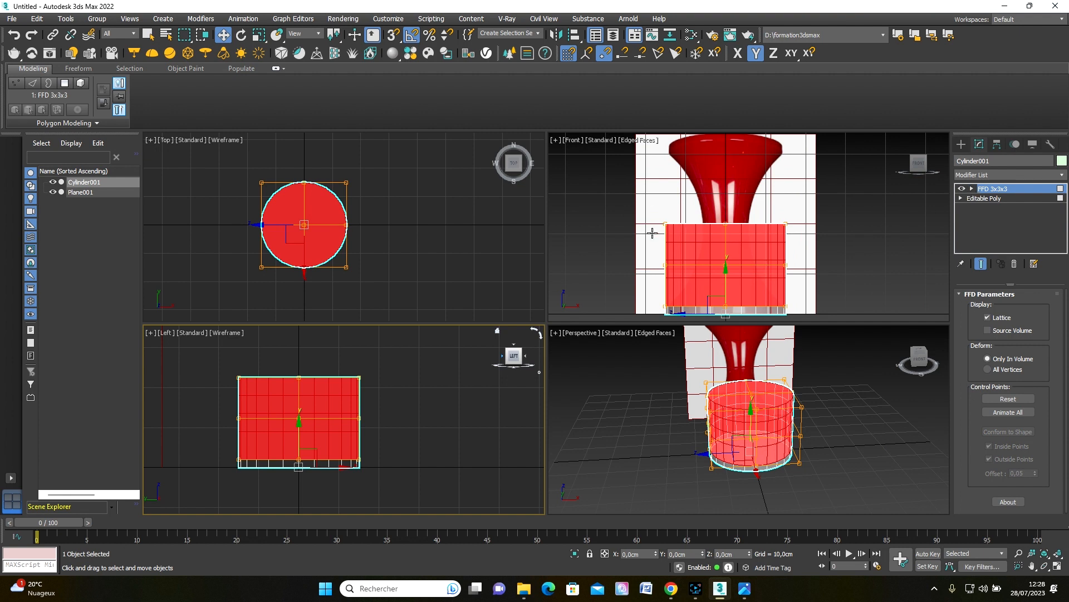
{"action": "scroll", "coordinate": [682, 270], "scroll_direction": "up", "scroll_amount": 2}
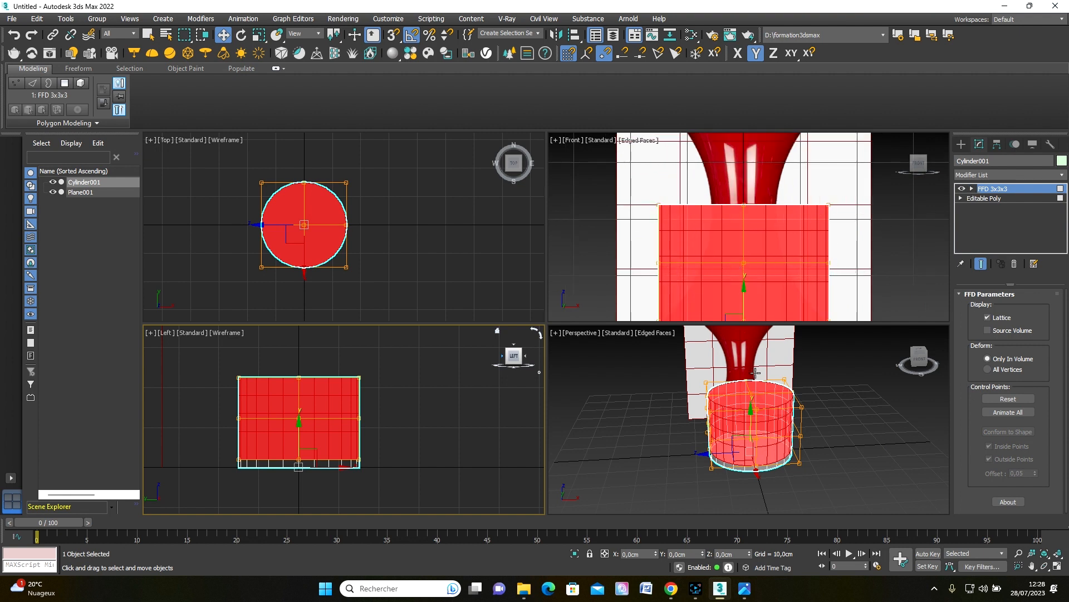
Step: Scale the FFD lattice's top row of control points inward horizontally to match the stool's narrow waist in the reference image
{"action": "left_click", "coordinate": [973, 189]}
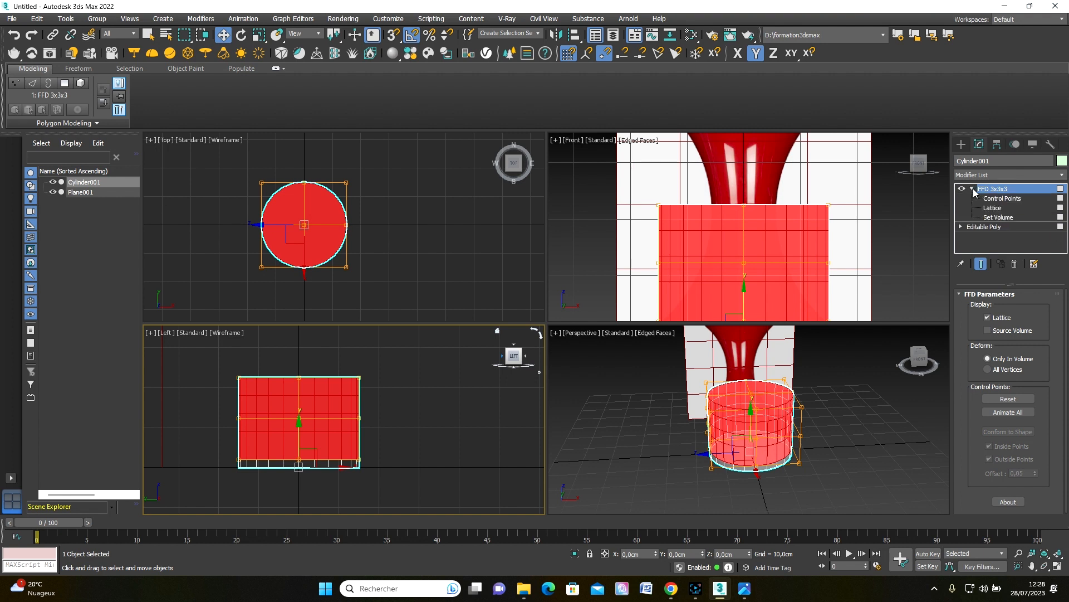
{"action": "left_click", "coordinate": [992, 199]}
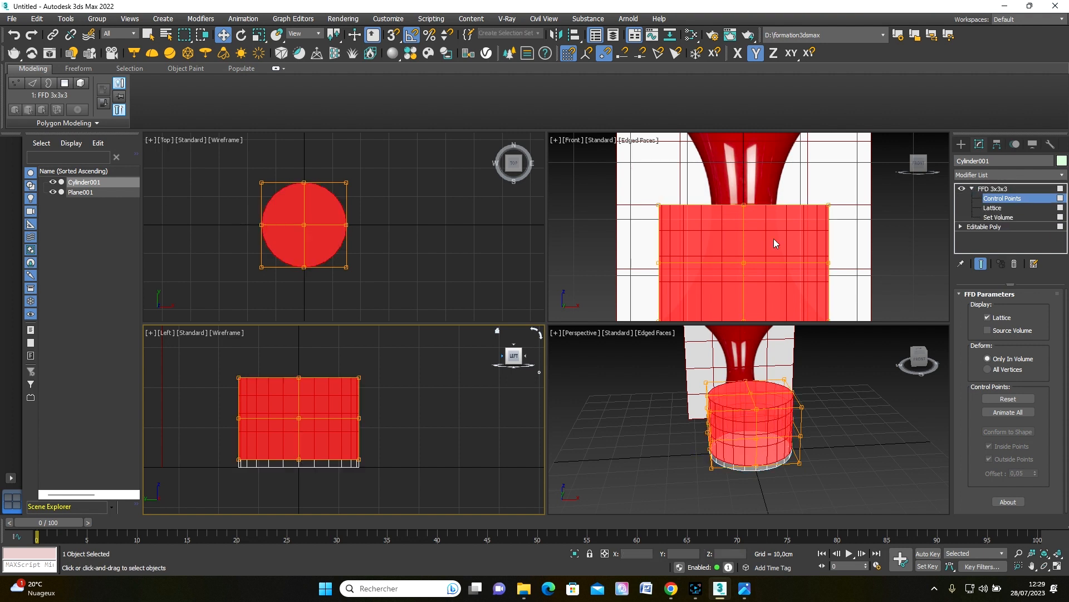
{"action": "left_click_drag", "start_coordinate": [620, 186], "coordinate": [880, 219]}
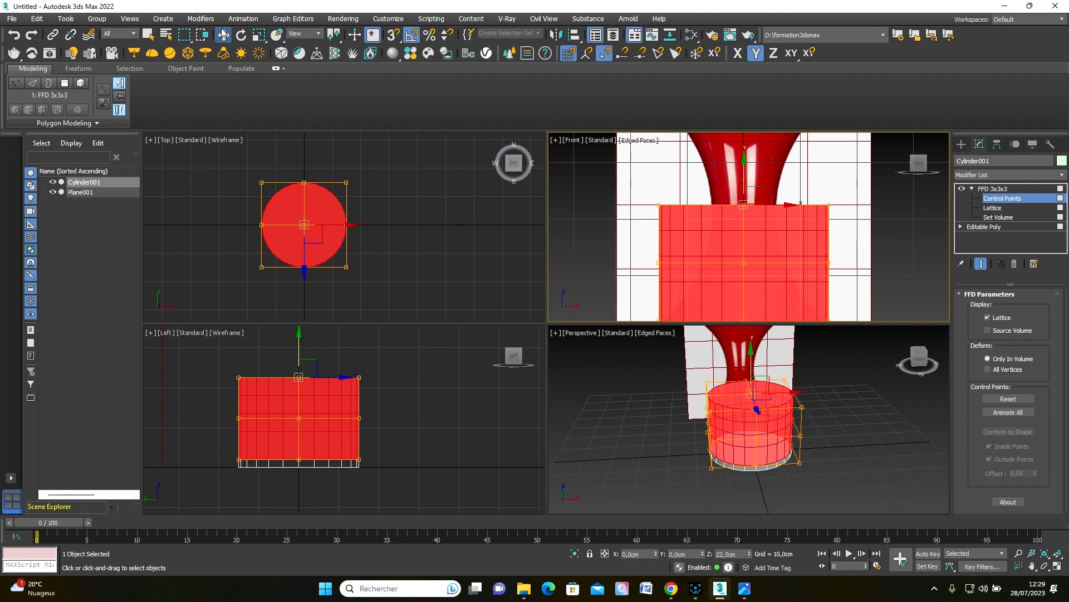
{"action": "left_click", "coordinate": [258, 36]}
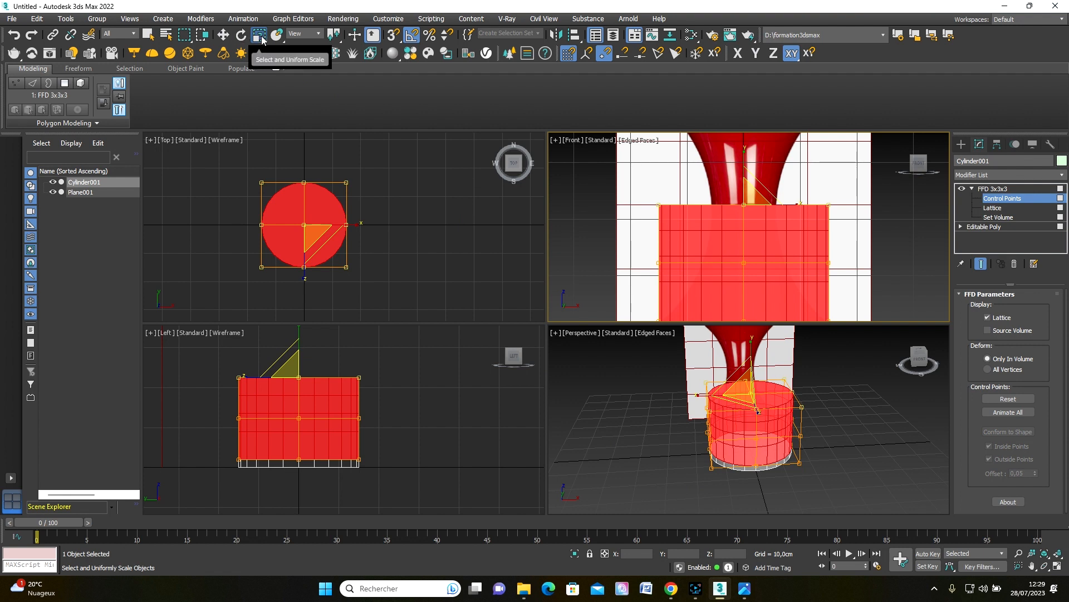
{"action": "left_click", "coordinate": [742, 400]}
{"action": "left_click_drag", "start_coordinate": [739, 399], "coordinate": [761, 367]}
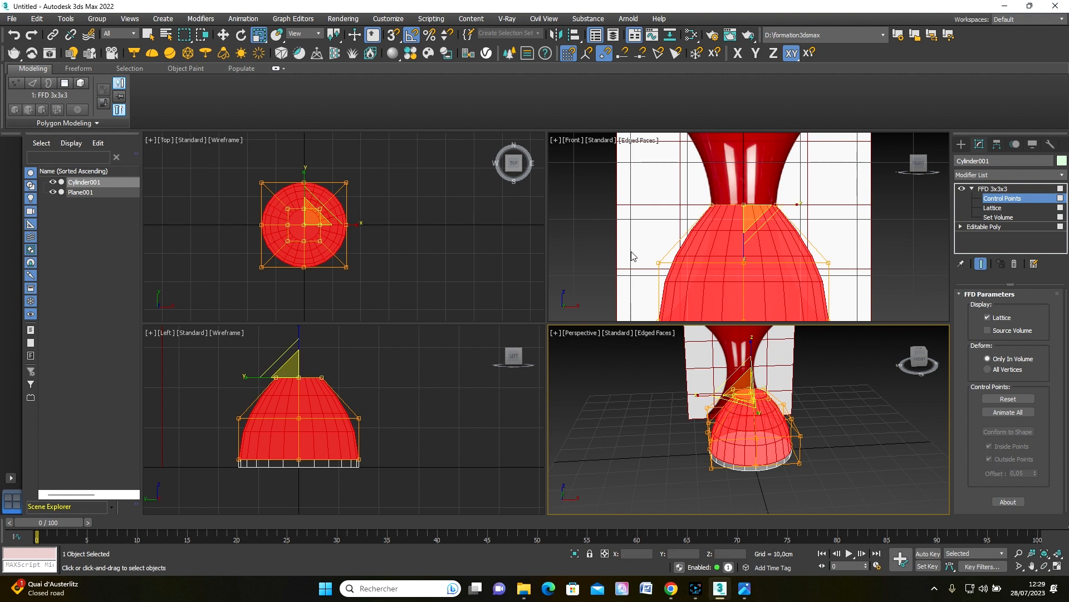
Step: Scale the FFD lattice's middle row of control points inward horizontally to give the sides a concave flare, and return to the modifier's top level
{"action": "left_click_drag", "start_coordinate": [626, 246], "coordinate": [894, 284]}
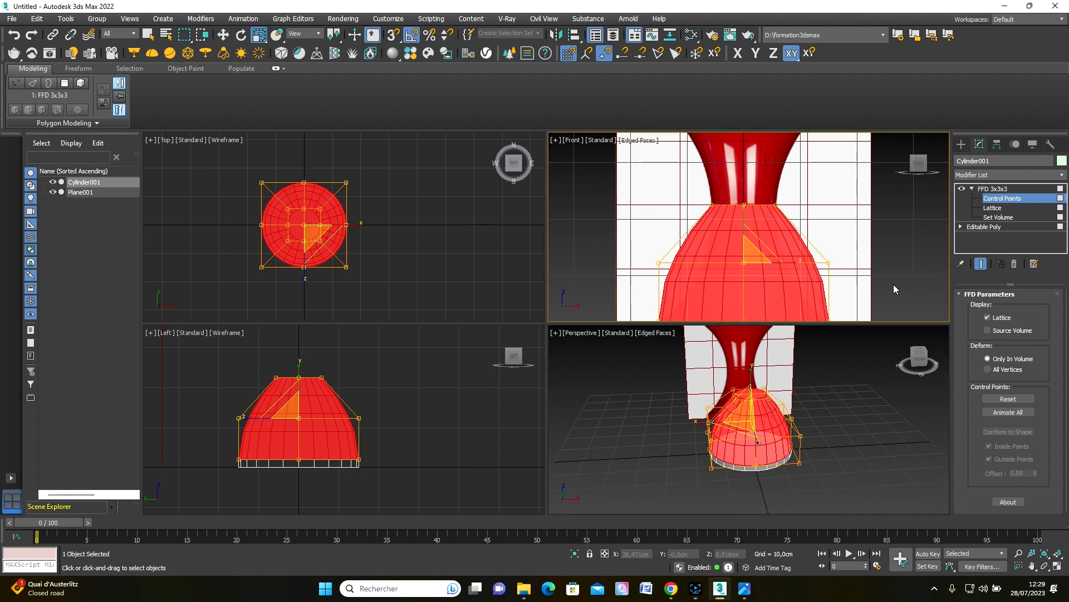
{"action": "left_click", "coordinate": [741, 428]}
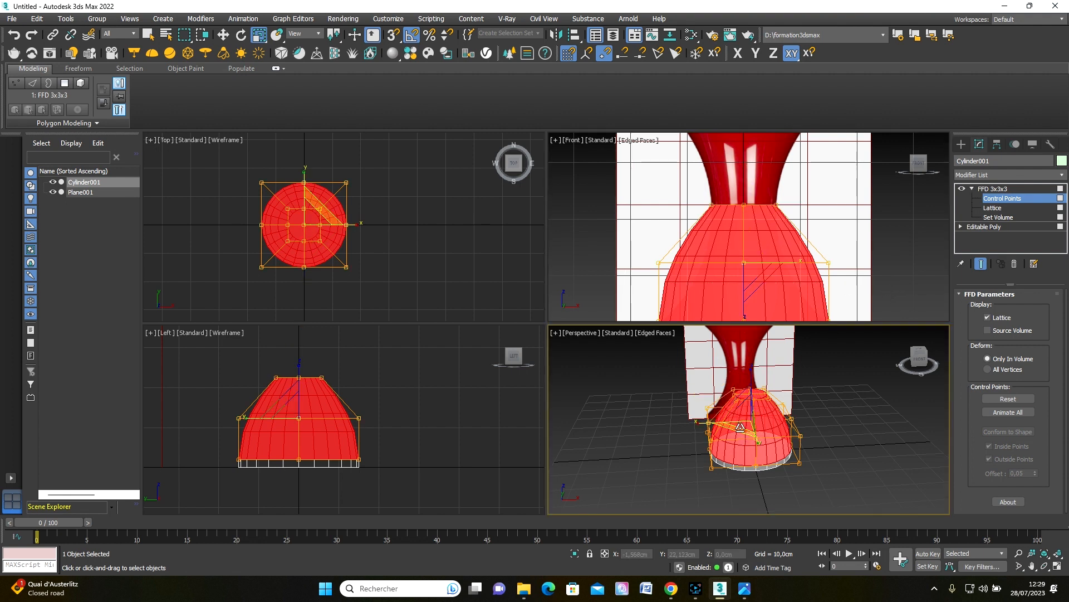
{"action": "left_click_drag", "start_coordinate": [741, 427], "coordinate": [763, 388]}
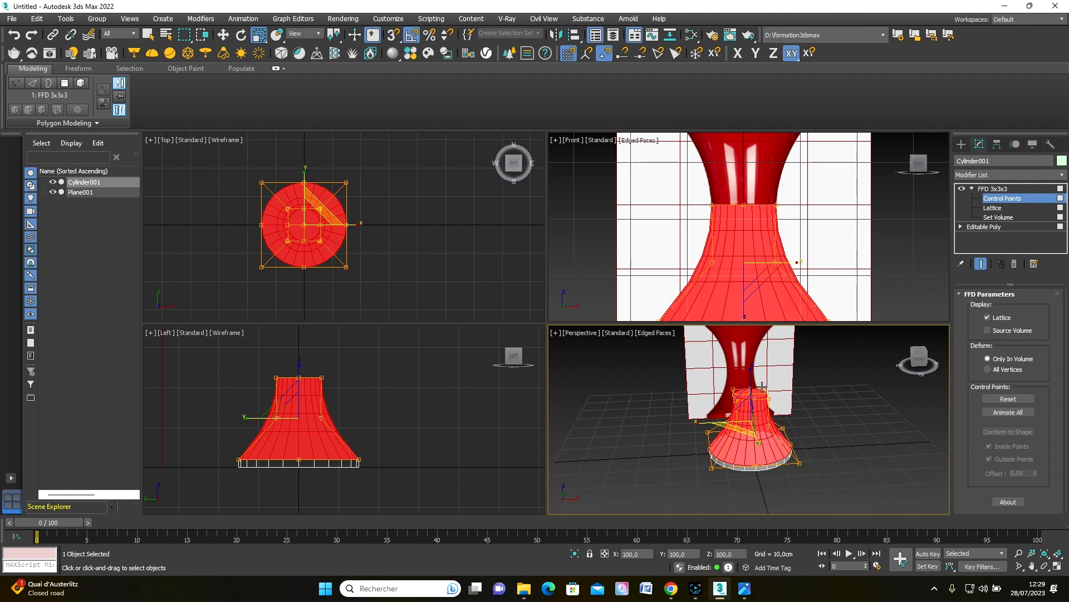
{"action": "middle_click_drag", "start_coordinate": [771, 256], "coordinate": [764, 234]}
{"action": "left_click_drag", "start_coordinate": [764, 234], "coordinate": [764, 230]}
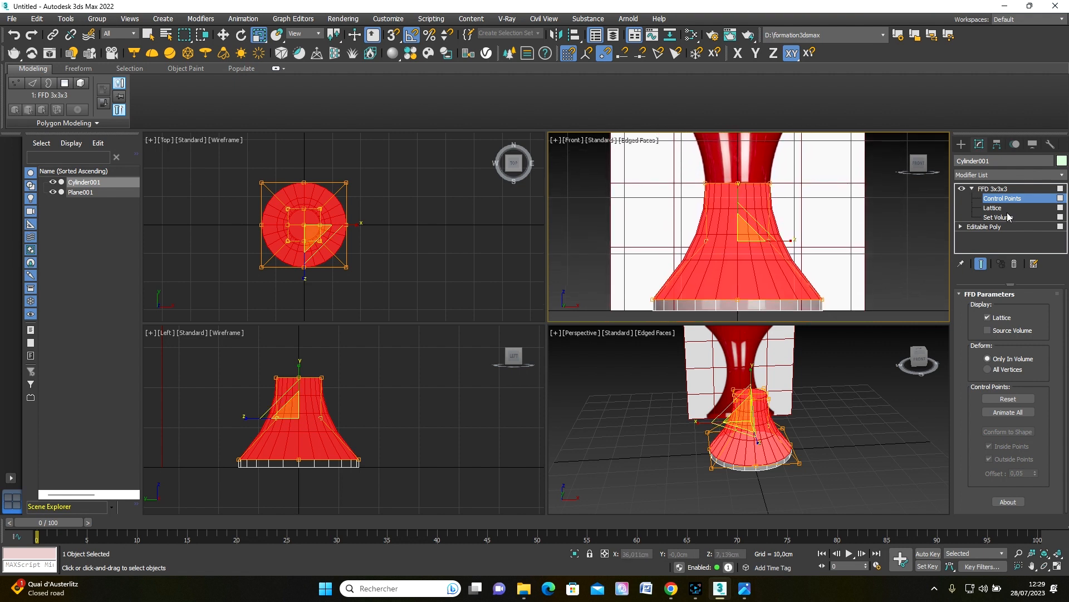
{"action": "left_click", "coordinate": [999, 189]}
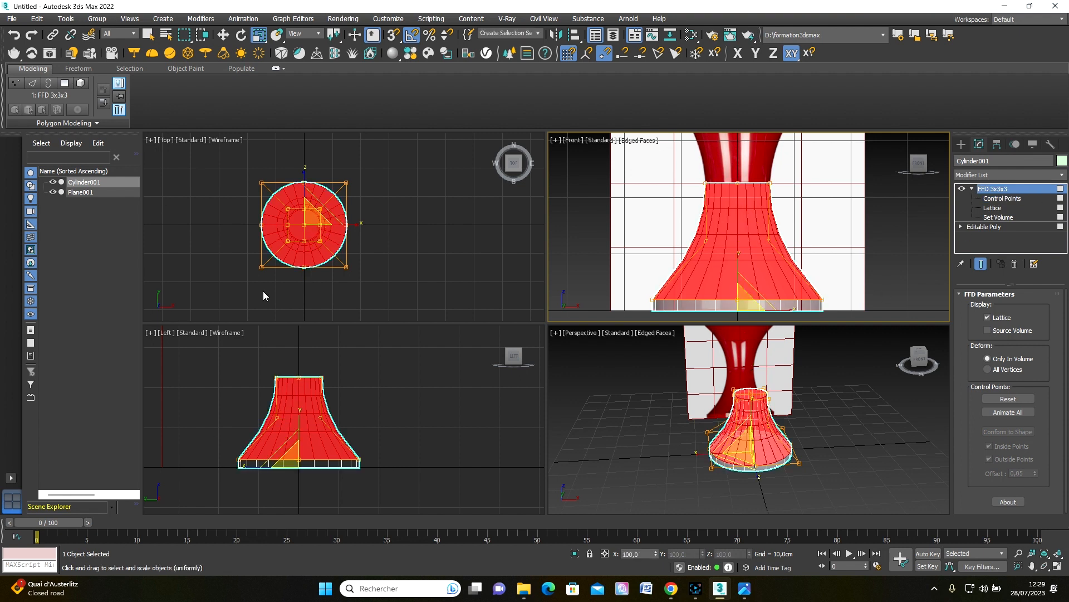
{"action": "scroll", "coordinate": [264, 423], "scroll_direction": "up", "scroll_amount": 2}
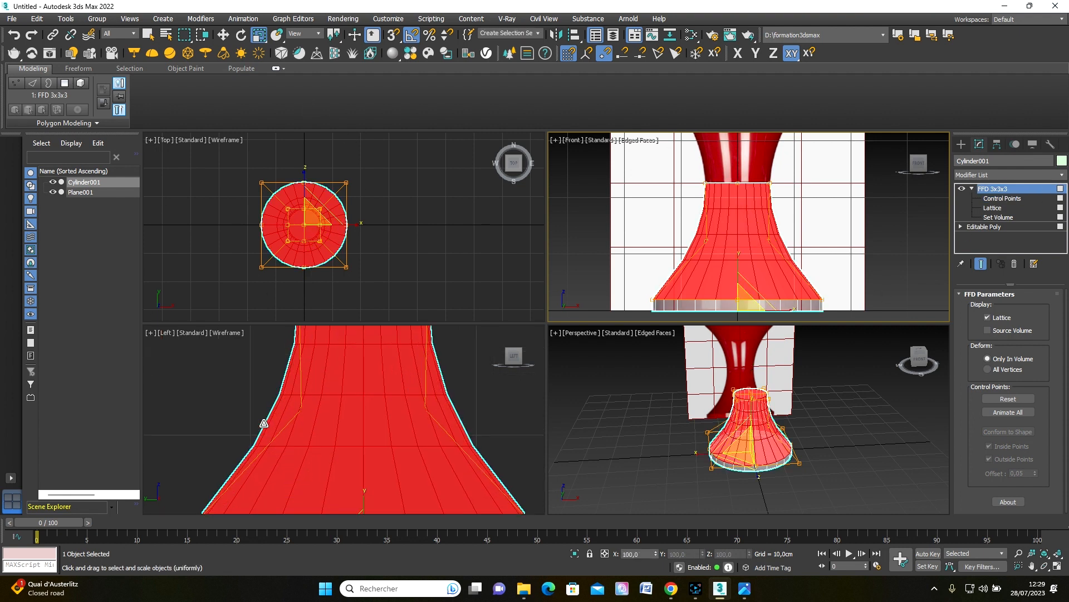
{"action": "scroll", "coordinate": [264, 423], "scroll_direction": "down", "scroll_amount": 4}
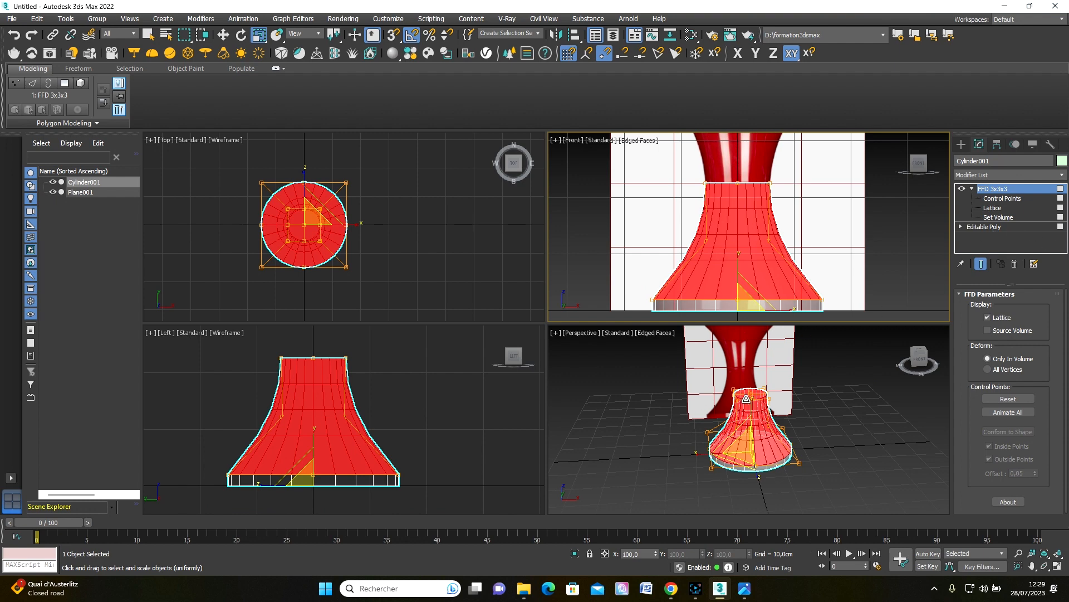
{"action": "scroll", "coordinate": [746, 398], "scroll_direction": "up", "scroll_amount": 5}
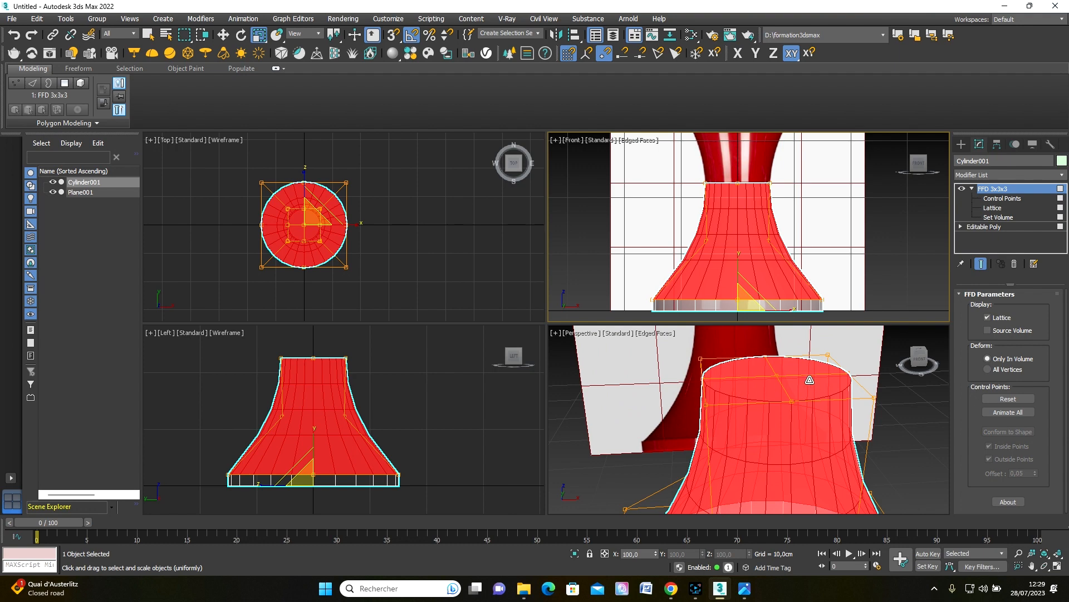
Step: Collapse the FFD-deformed cylinder by converting it to an Editable Poly
{"action": "scroll", "coordinate": [800, 383], "scroll_direction": "down", "scroll_amount": 5}
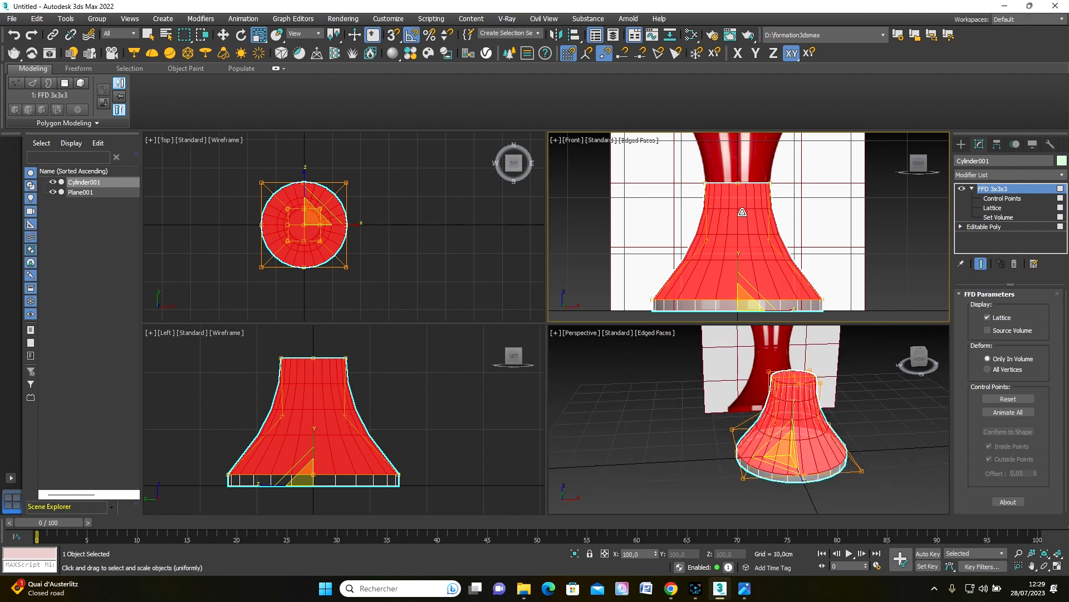
{"action": "right_click", "coordinate": [796, 391]}
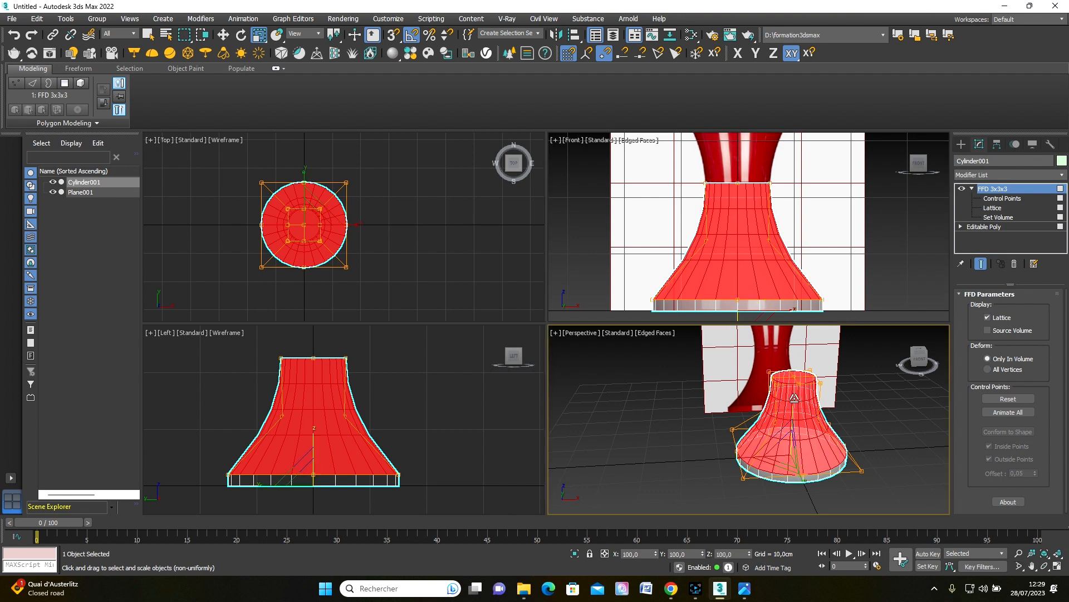
{"action": "right_click", "coordinate": [795, 398]}
{"action": "mouse_move", "coordinate": [885, 517]}
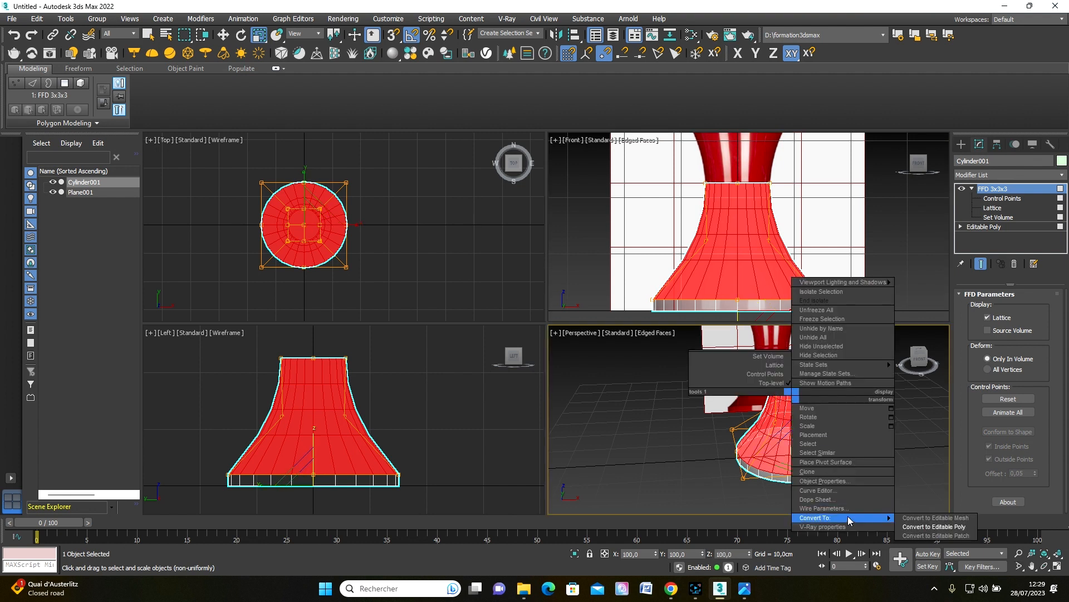
{"action": "left_click", "coordinate": [951, 526]}
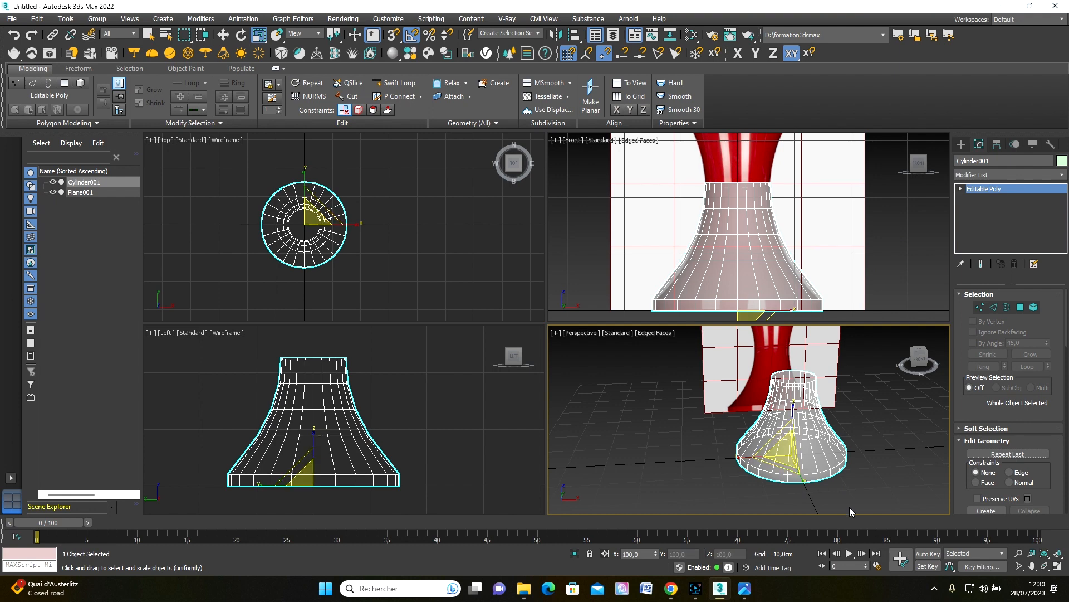
Step: Select the cylinder's top cap polygon and maximize the perspective view on it
{"action": "mouse_move", "coordinate": [810, 496]}
{"action": "middle_mouse_down", "text": "alt"}
{"action": "mouse_move", "coordinate": [812, 474]}
{"action": "mouse_move", "coordinate": [828, 472]}
{"action": "mouse_move", "coordinate": [808, 488]}
{"action": "mouse_move", "coordinate": [798, 451]}
{"action": "mouse_move", "coordinate": [811, 505]}
{"action": "middle_mouse_up", "text": "alt"}
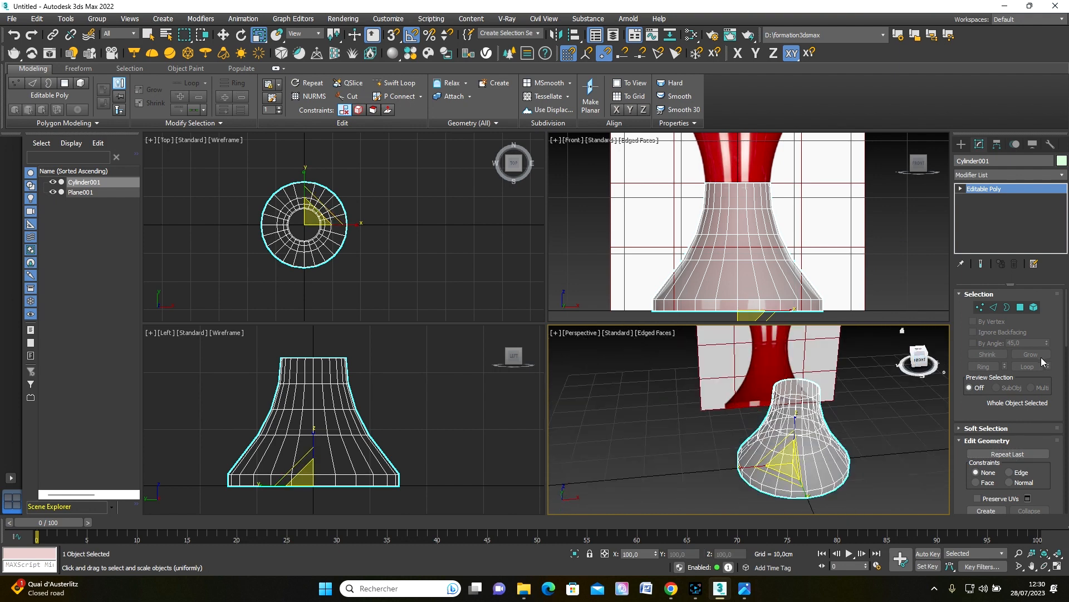
{"action": "left_click", "coordinate": [1022, 308]}
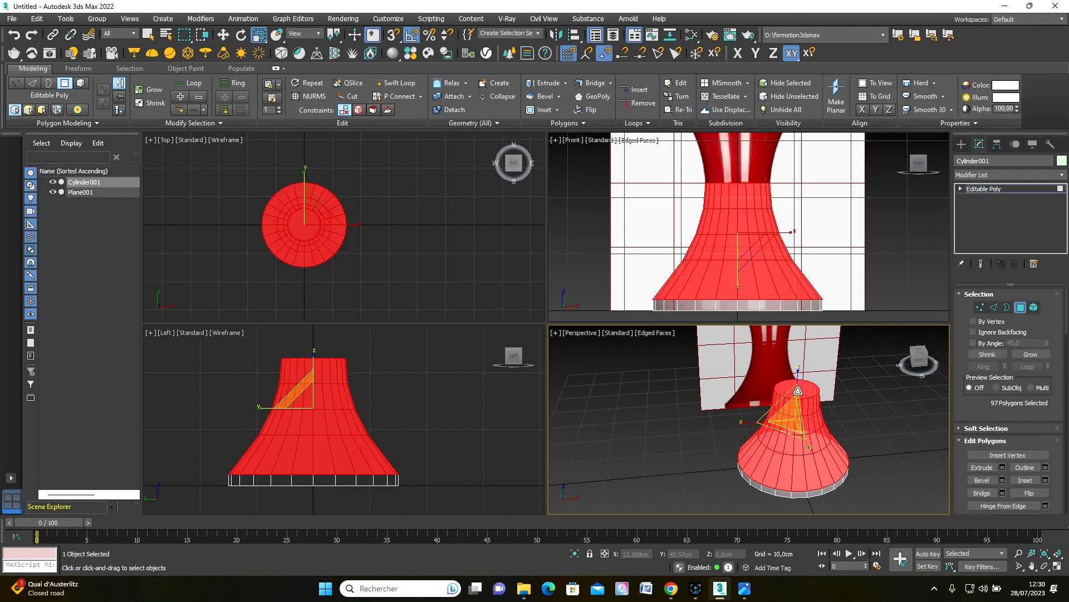
{"action": "left_click", "coordinate": [806, 388]}
{"action": "scroll", "coordinate": [806, 388], "scroll_direction": "up", "scroll_amount": 3}
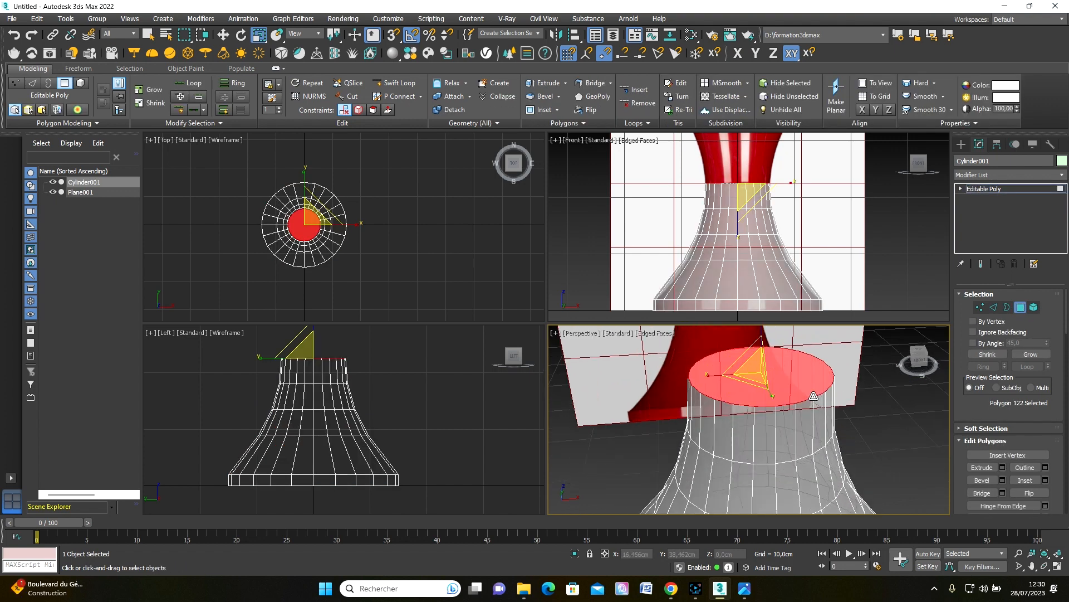
{"action": "middle_click_drag", "start_coordinate": [805, 391], "coordinate": [798, 394]}
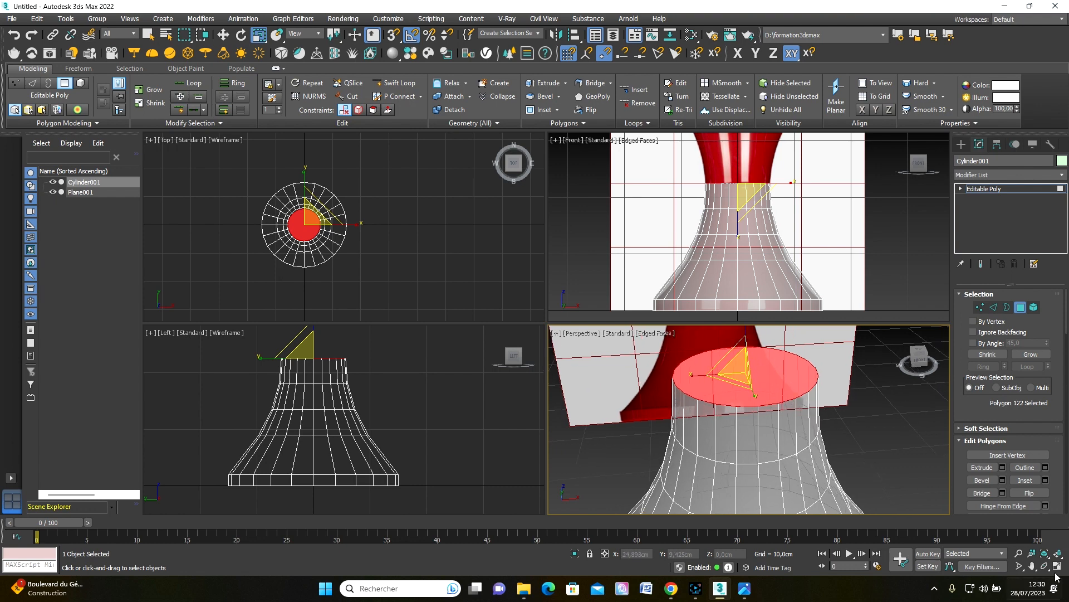
{"action": "key", "text": "alt+w"}
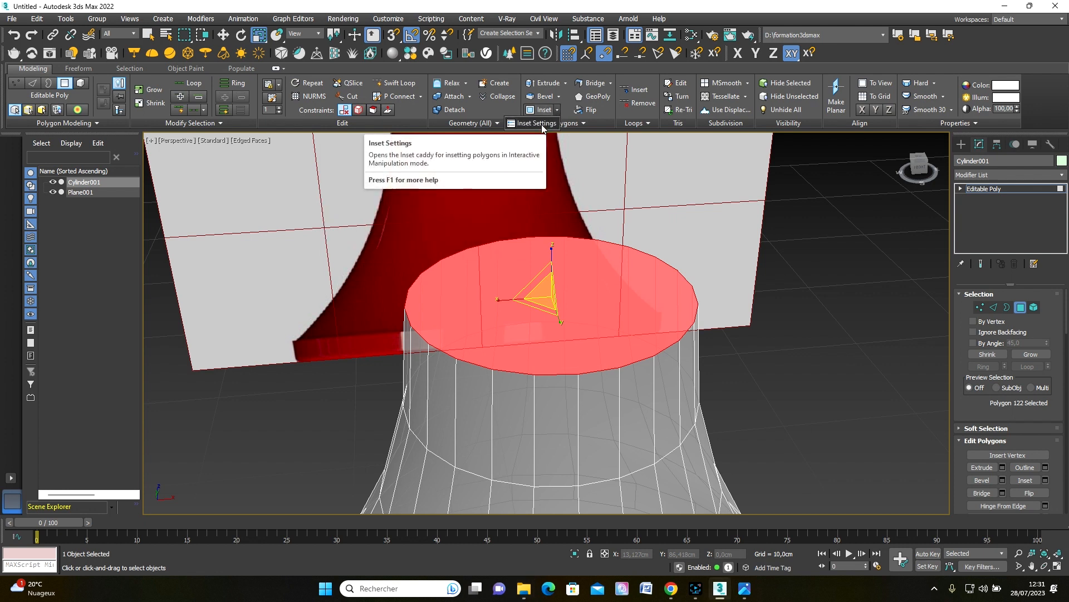
Step: Inset the top cap polygon by 0.2 cm
{"action": "left_click", "coordinate": [542, 128]}
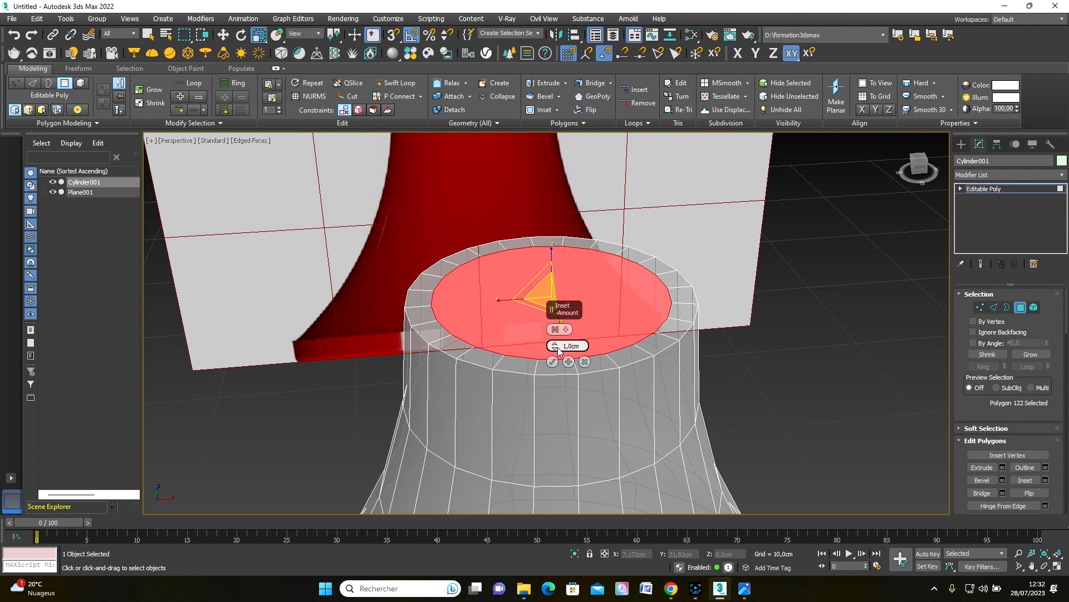
{"action": "left_click_drag", "start_coordinate": [558, 351], "coordinate": [561, 352]}
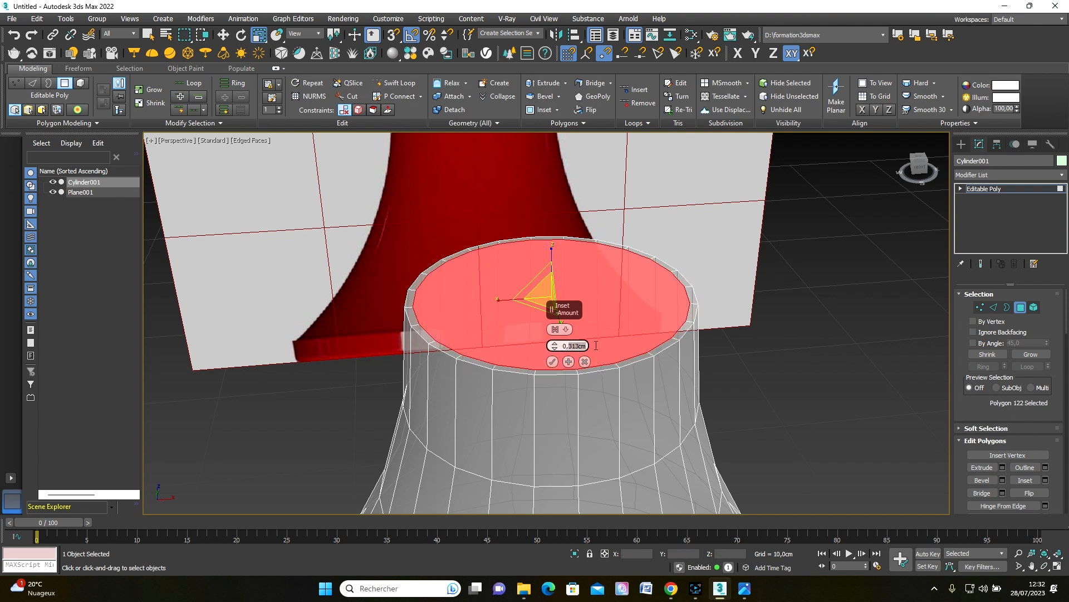
{"action": "type", "text": "2"}
{"action": "key", "text": "Return"}
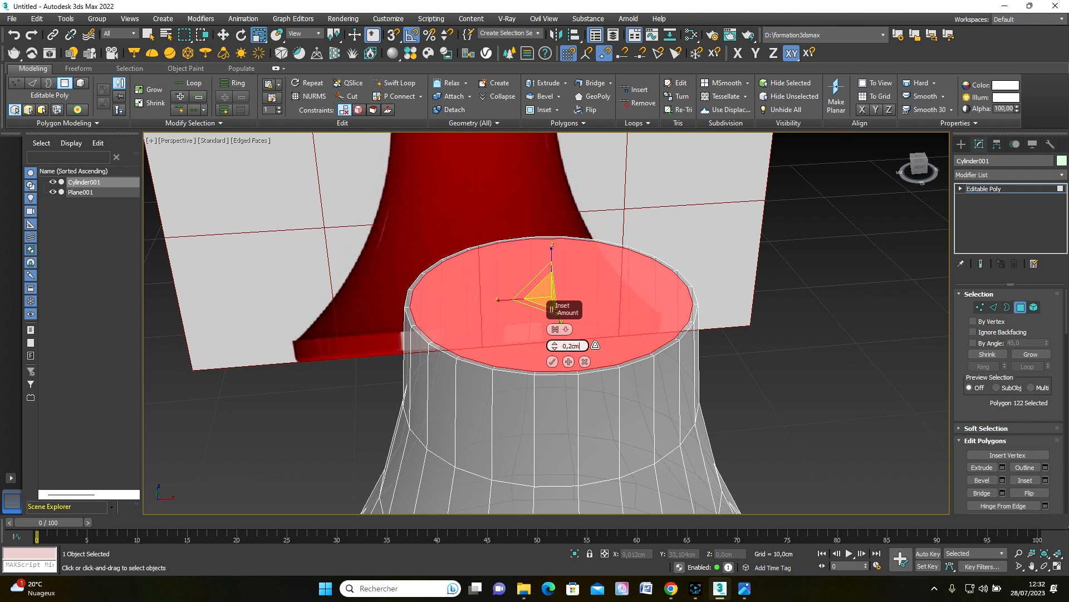
{"action": "left_click", "coordinate": [552, 361]}
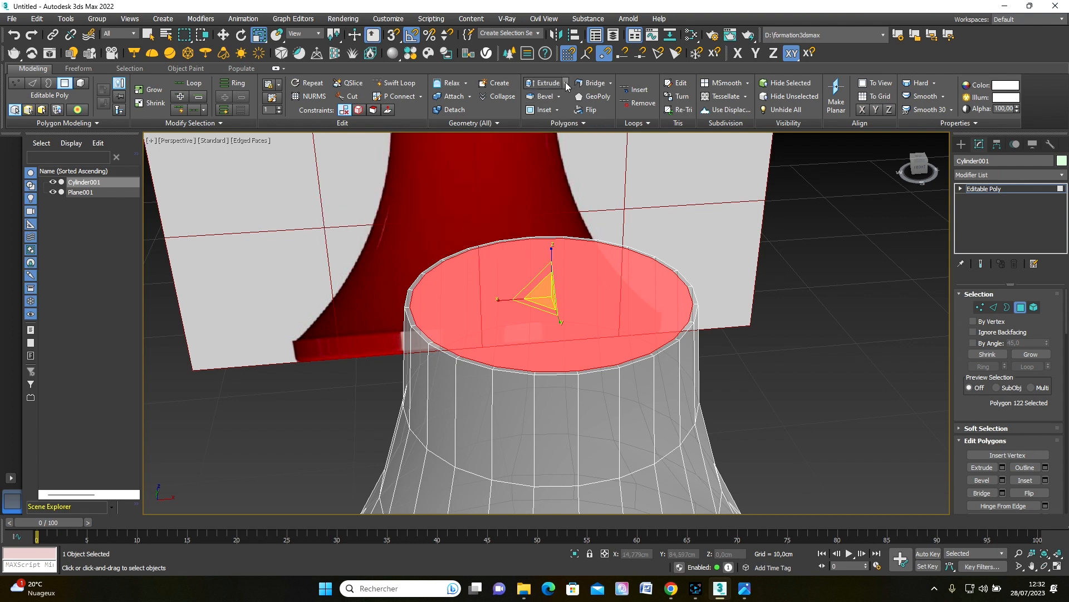
Step: Extrude the inset top polygon upward by 1 cm
{"action": "left_click", "coordinate": [557, 110]}
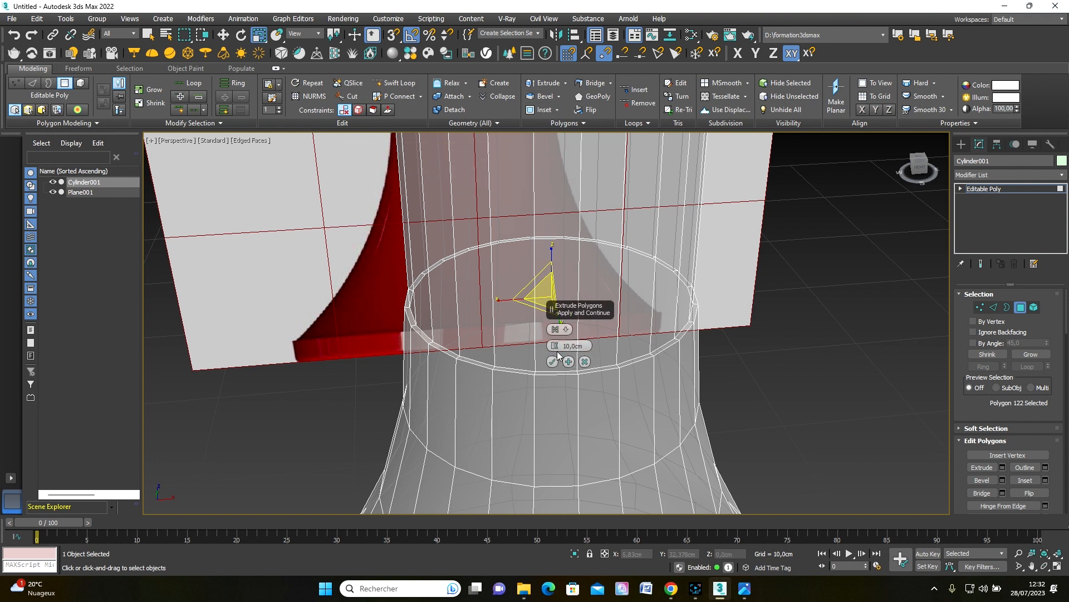
{"action": "left_click", "coordinate": [582, 346]}
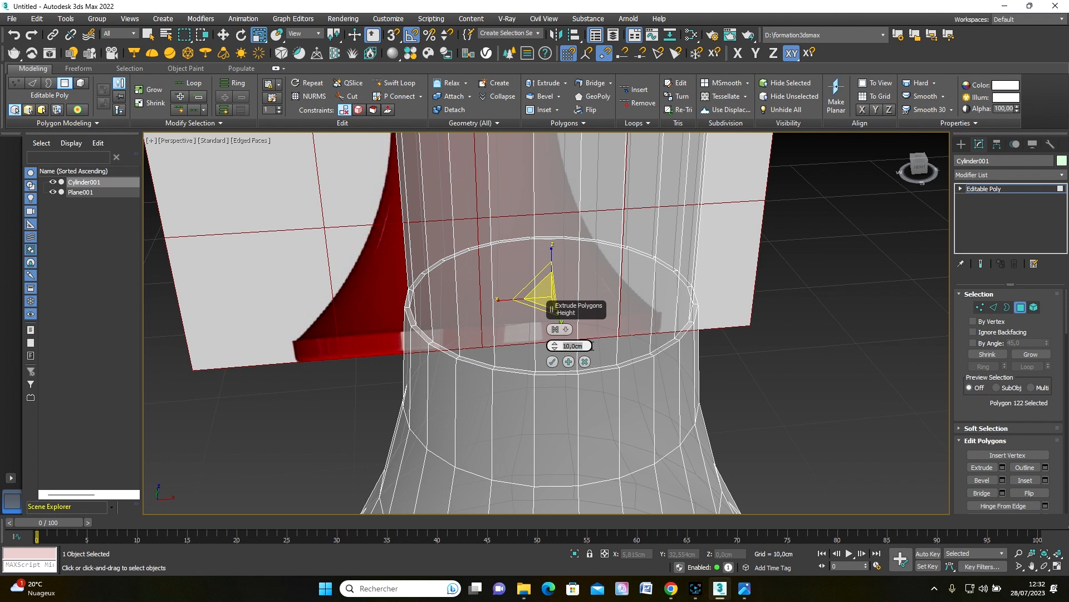
{"action": "type", "text": "1"}
{"action": "key", "text": "Return"}
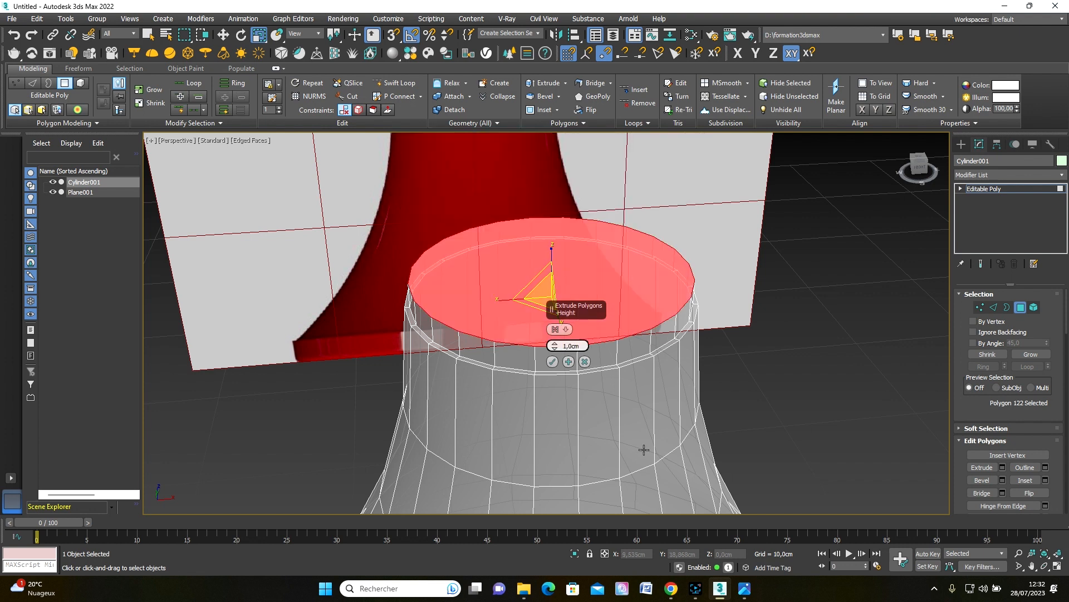
{"action": "left_click", "coordinate": [553, 362]}
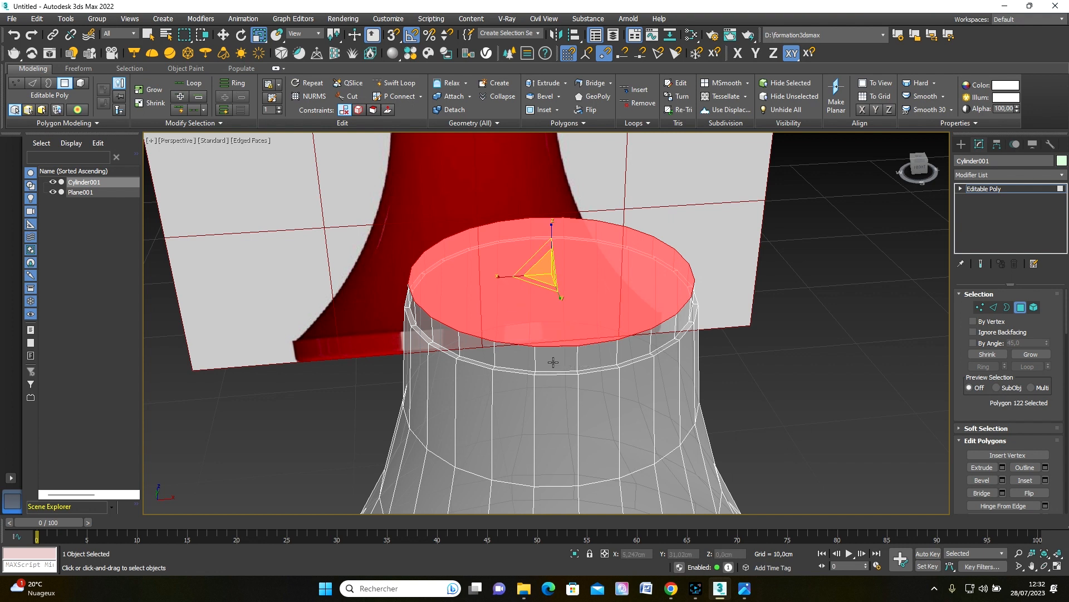
Step: Inset the raised top polygon by 1 cm to form the collar's rim
{"action": "left_click", "coordinate": [542, 110], "text": "shift"}
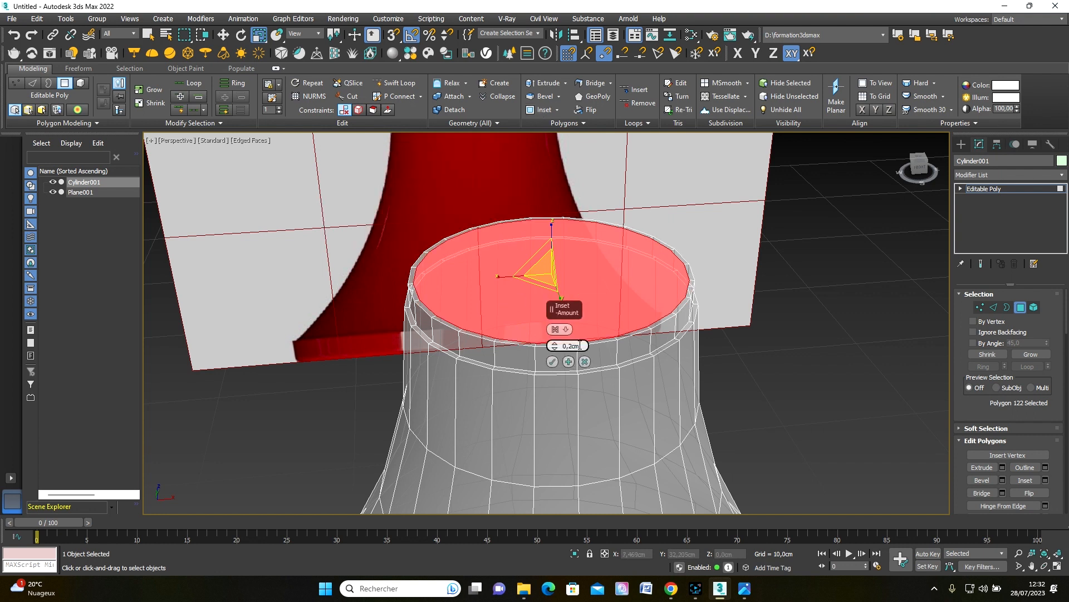
{"action": "left_click_drag", "start_coordinate": [580, 345], "coordinate": [564, 346]}
{"action": "type", "text": "1"}
{"action": "key", "text": "Return"}
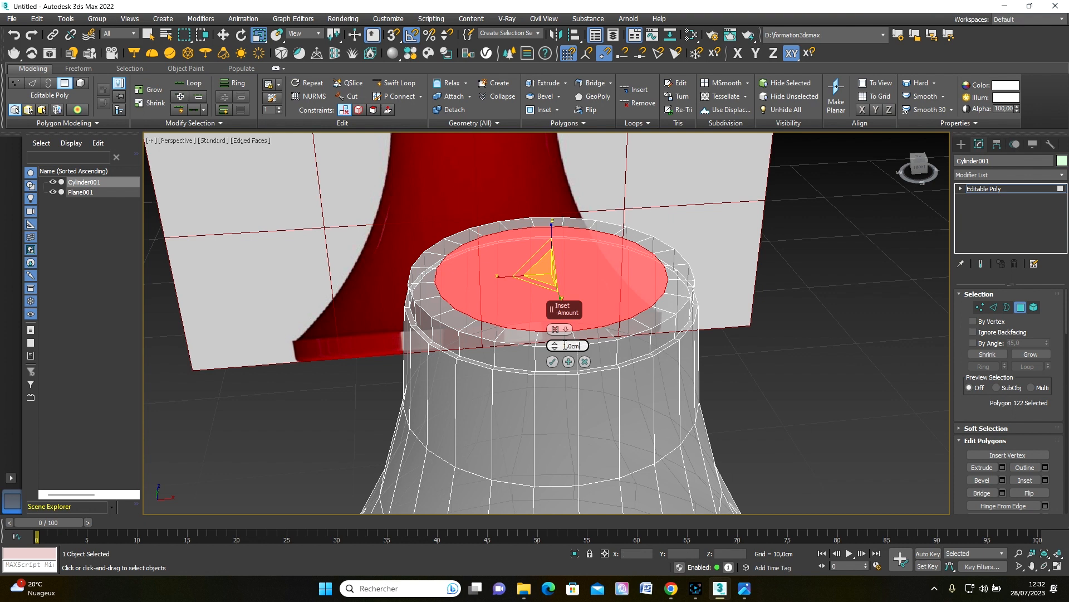
{"action": "left_click", "coordinate": [553, 361]}
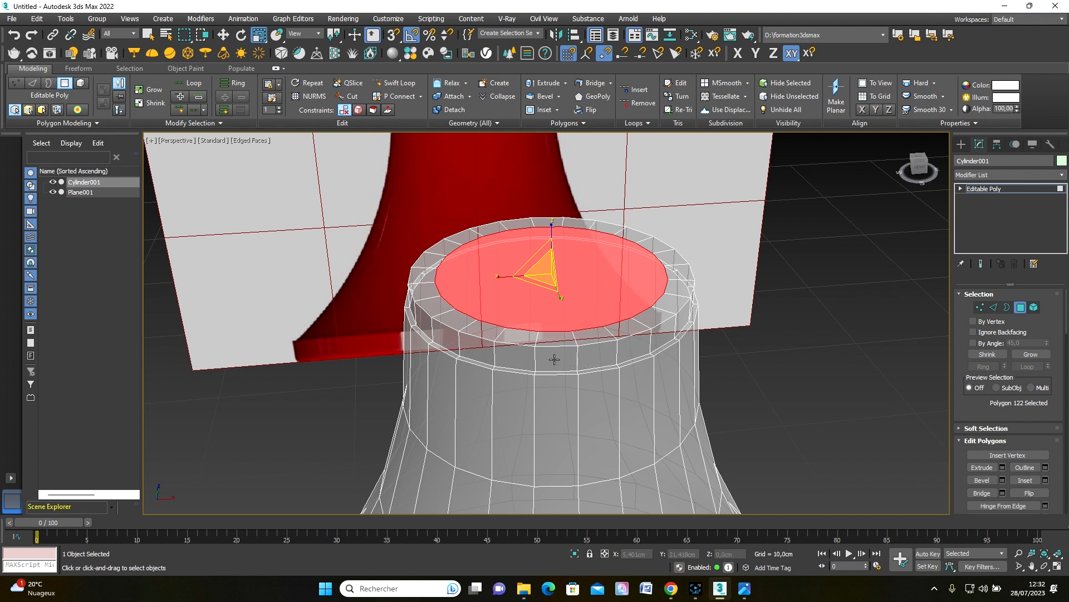
Step: Bevel the inner top polygon with a height of 7 cm and an outline of -0.5 cm to form a tapered neck
{"action": "left_click", "coordinate": [559, 96]}
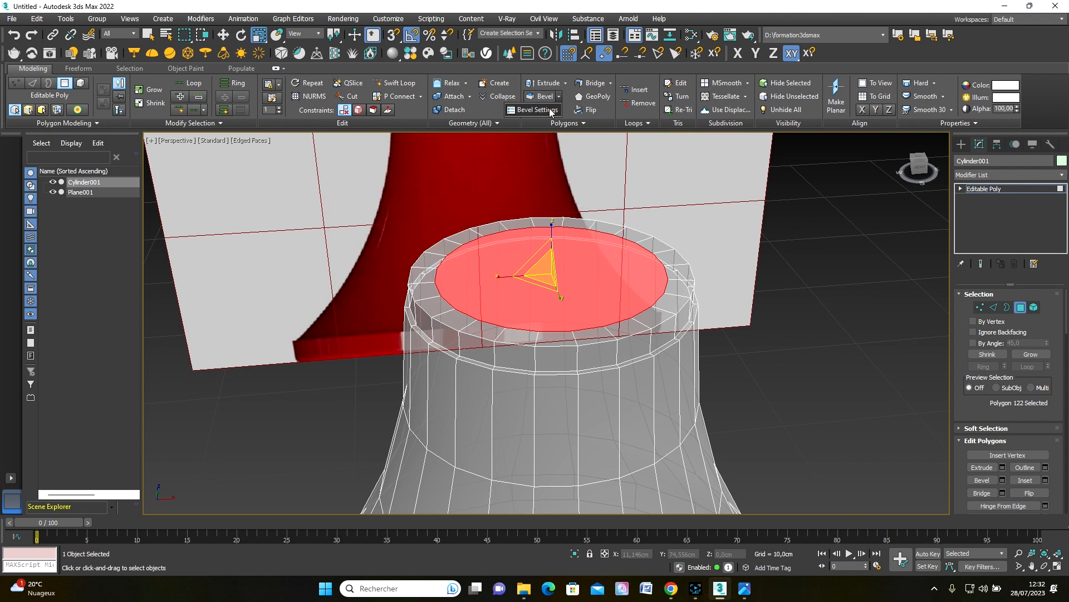
{"action": "left_click", "coordinate": [550, 110]}
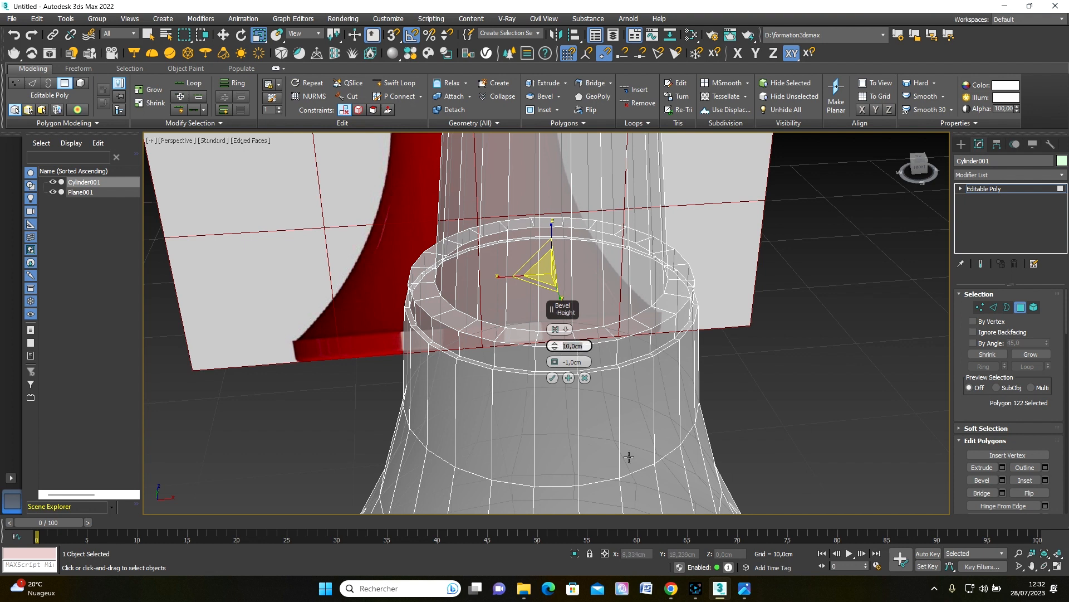
{"action": "type", "text": "7"}
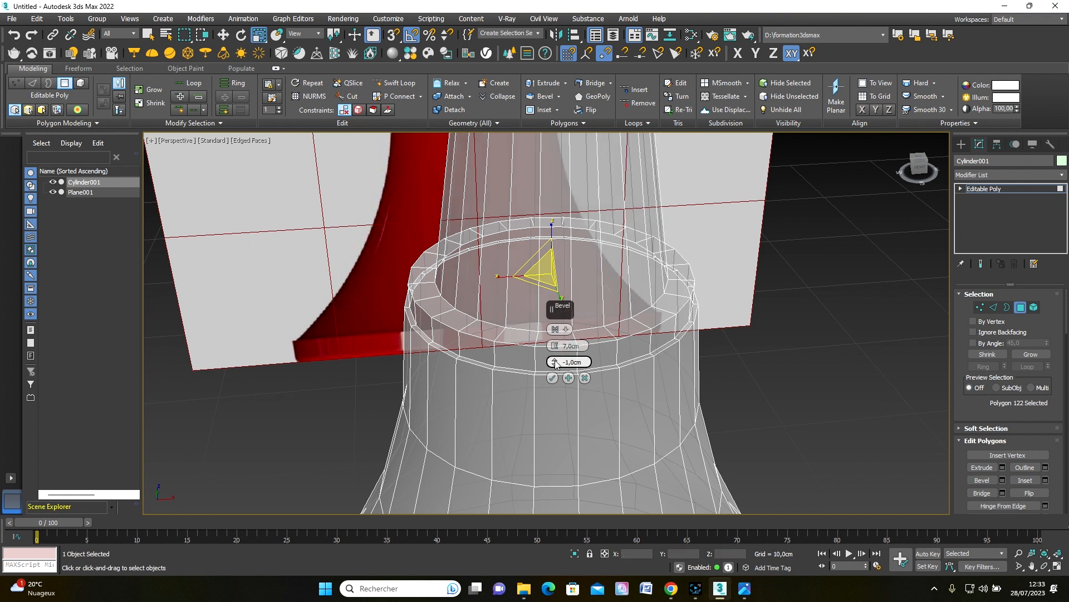
{"action": "mouse_move", "coordinate": [554, 362]}
{"action": "left_mouse_down"}
{"action": "mouse_move", "coordinate": [554, 343]}
{"action": "mouse_move", "coordinate": [554, 374]}
{"action": "mouse_move", "coordinate": [551, 336]}
{"action": "mouse_move", "coordinate": [554, 350]}
{"action": "left_mouse_up"}
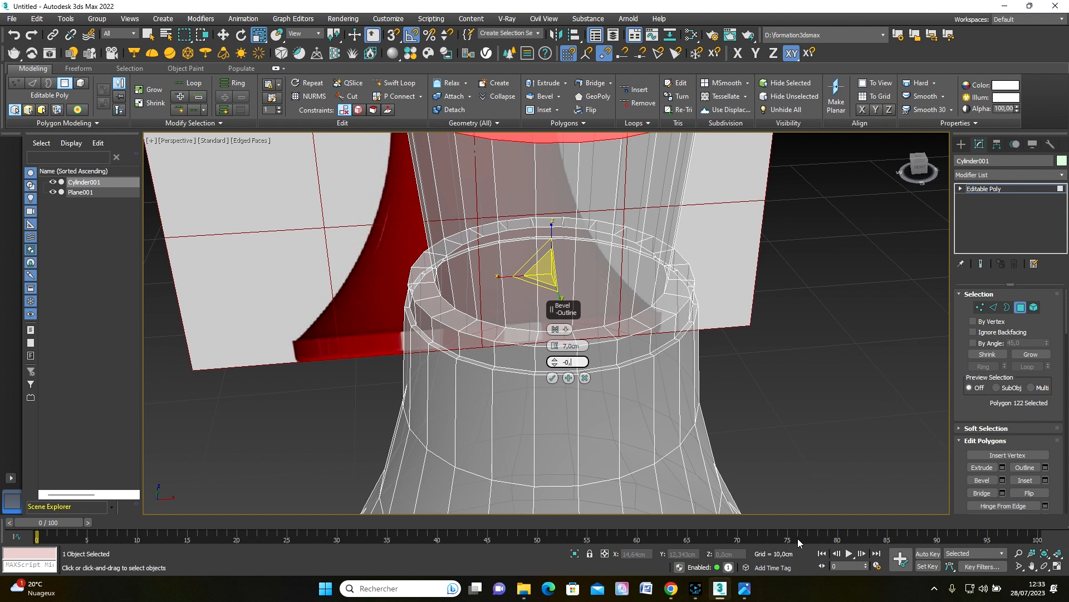
{"action": "key", "text": "Return"}
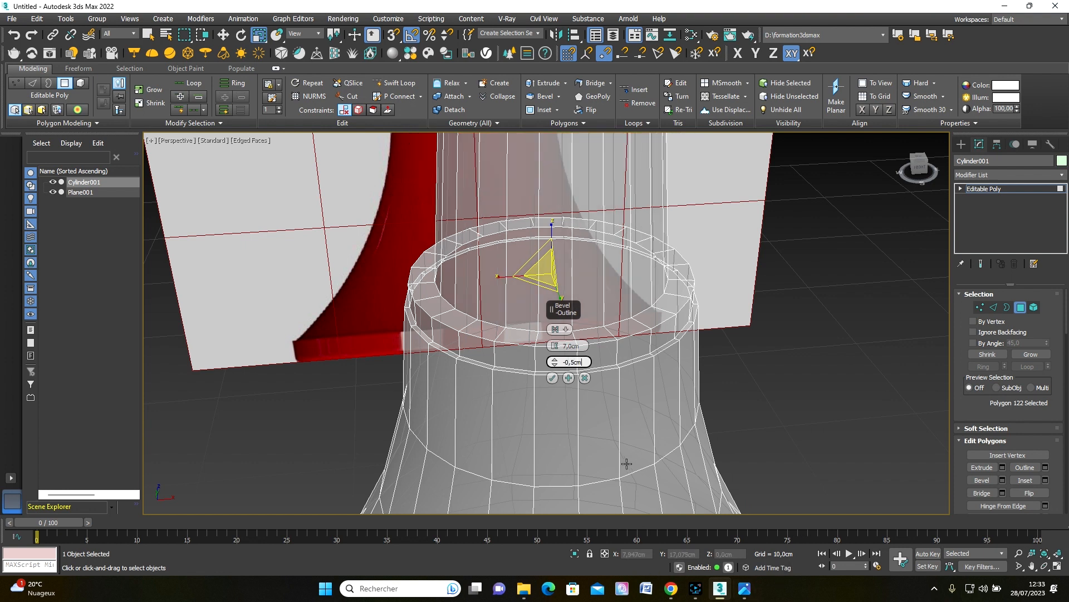
{"action": "scroll", "coordinate": [611, 414], "scroll_direction": "down", "scroll_amount": 2}
{"action": "scroll", "coordinate": [612, 414], "scroll_direction": "up", "scroll_amount": 2}
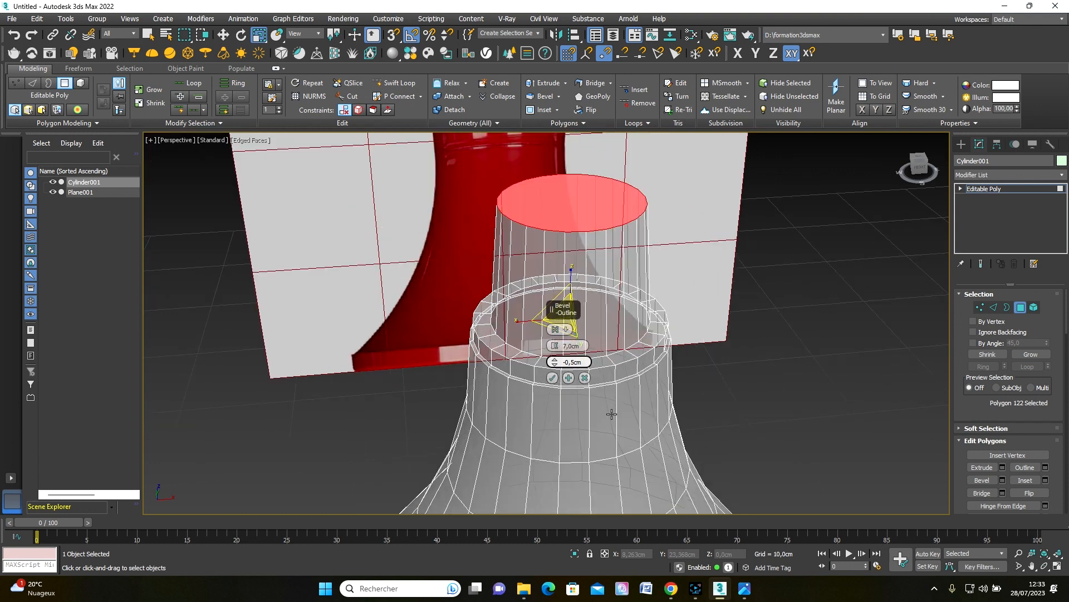
{"action": "left_click", "coordinate": [552, 379]}
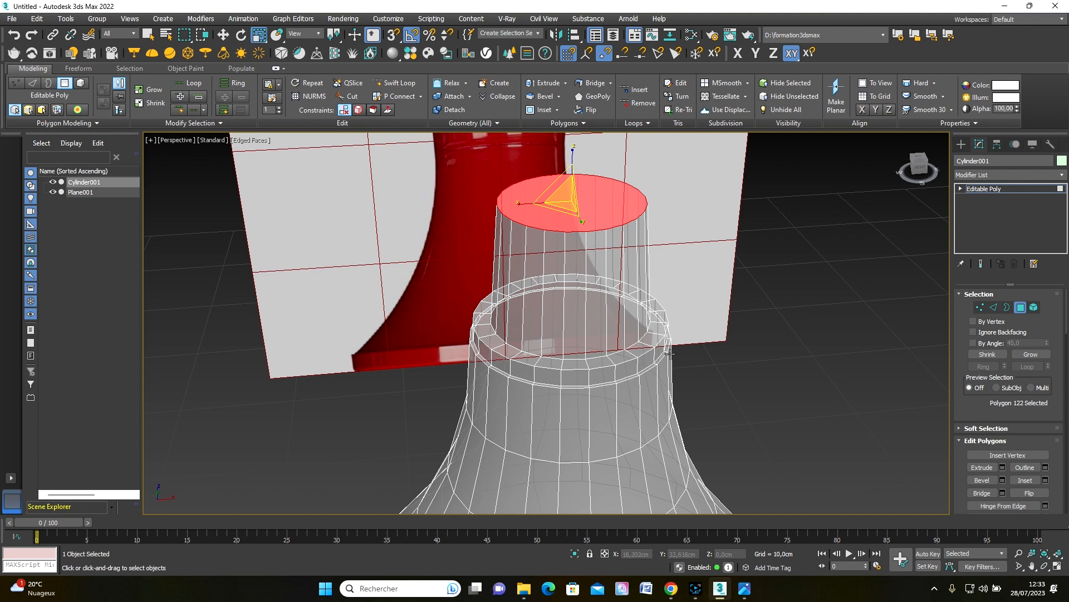
Step: Compare the beveled neck with the reference photo of the disassembled orange stool, and return to the model
{"action": "mouse_move", "coordinate": [670, 352]}
{"action": "middle_mouse_down", "text": "alt"}
{"action": "mouse_move", "coordinate": [578, 322]}
{"action": "mouse_move", "coordinate": [538, 340]}
{"action": "mouse_move", "coordinate": [518, 329]}
{"action": "mouse_move", "coordinate": [551, 344]}
{"action": "middle_mouse_up", "text": "alt"}
{"action": "scroll", "coordinate": [653, 340], "scroll_direction": "down", "scroll_amount": 5}
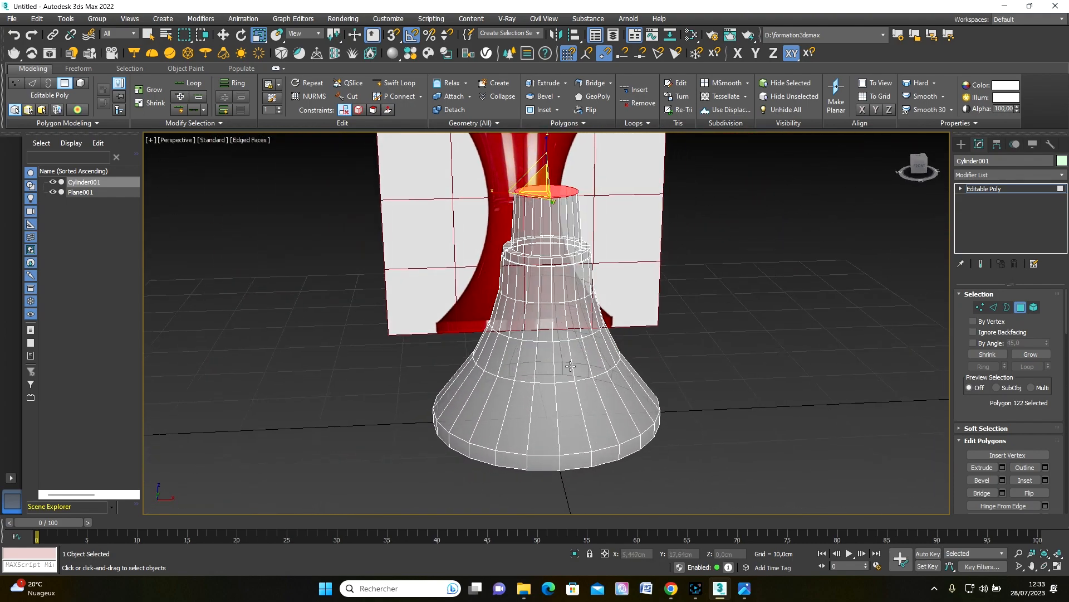
{"action": "middle_click_drag", "start_coordinate": [537, 219], "coordinate": [537, 267]}
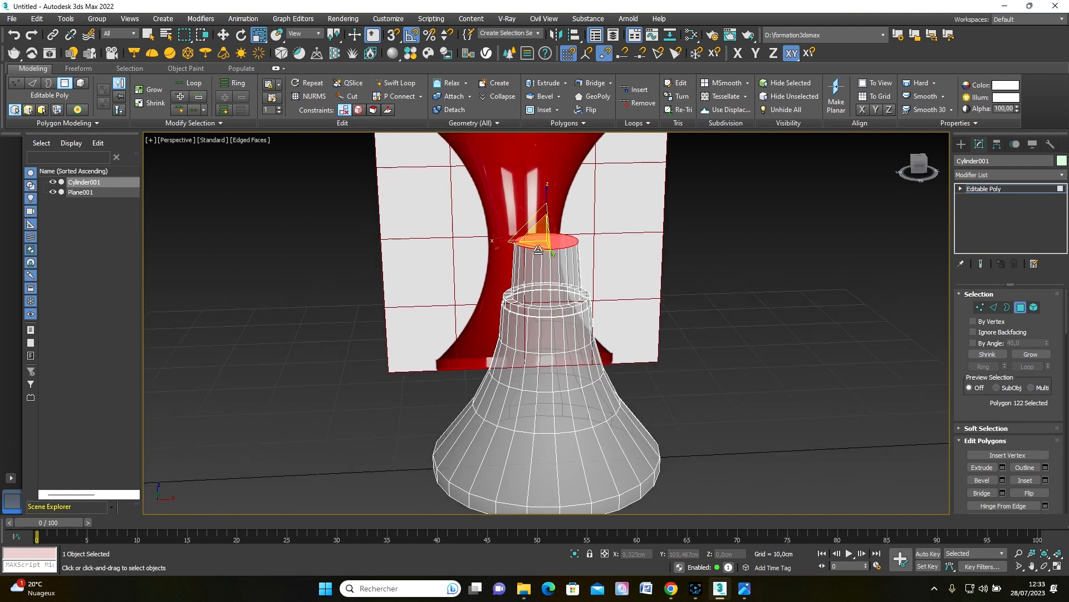
{"action": "left_click", "coordinate": [745, 590]}
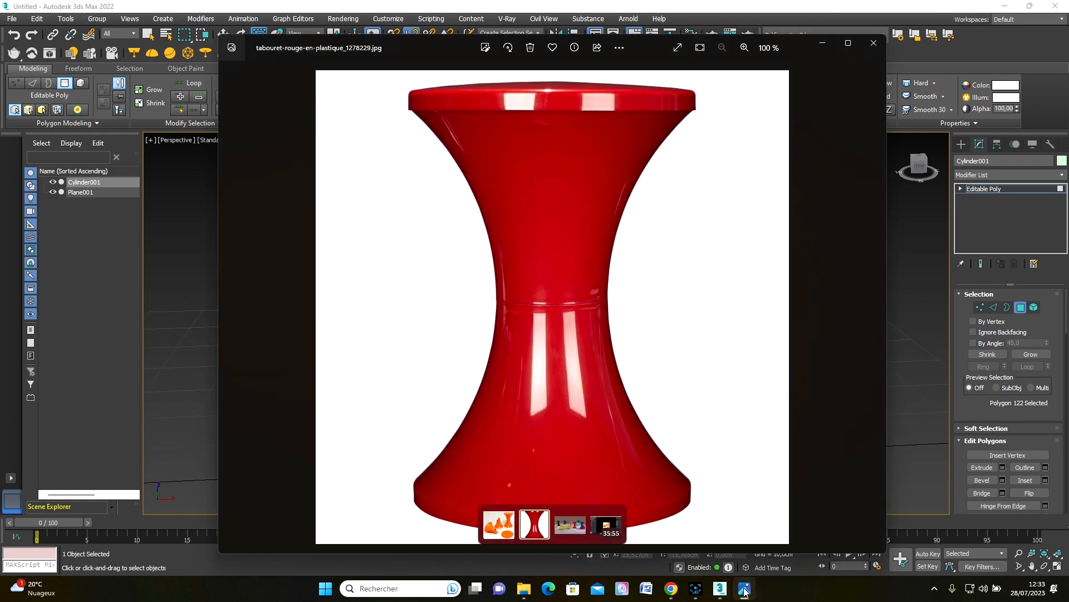
{"action": "left_click", "coordinate": [499, 524]}
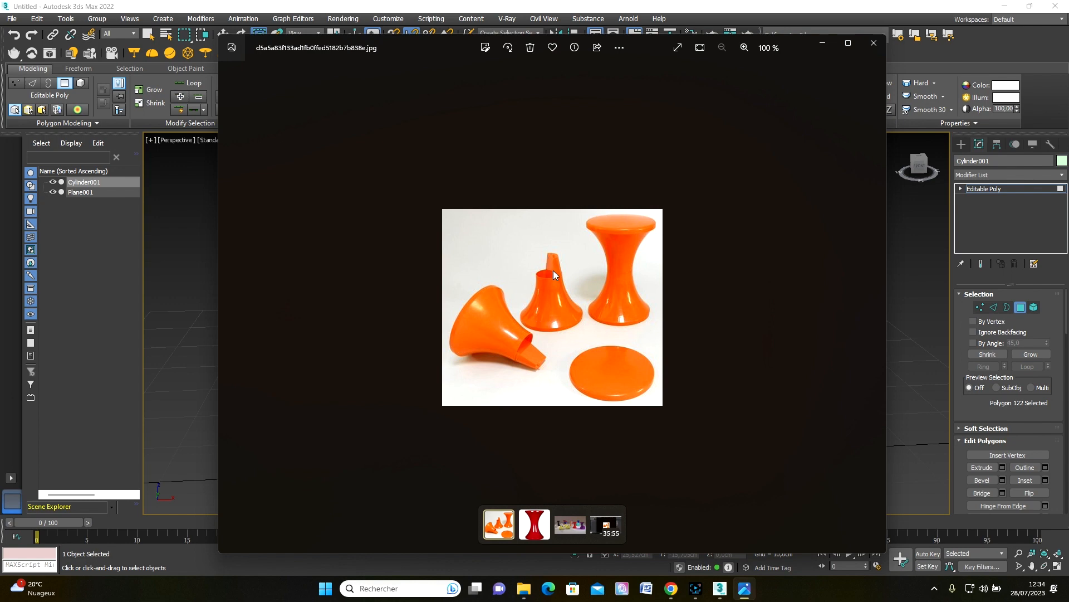
{"action": "left_click", "coordinate": [668, 11]}
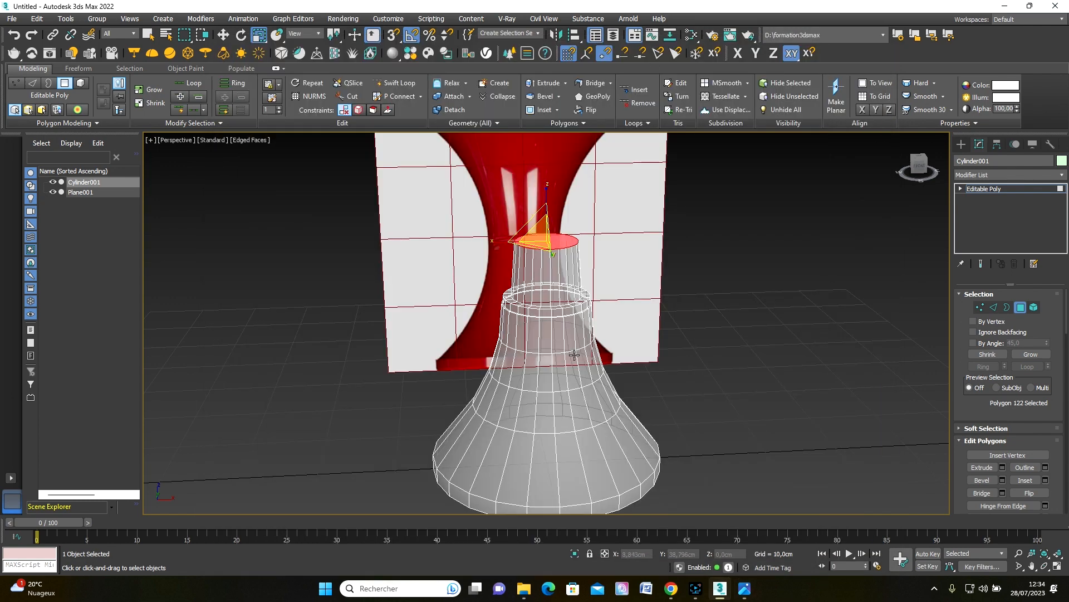
Step: Select all the polygons of the collar and tapered neck in the Front view
{"action": "key", "text": "f"}
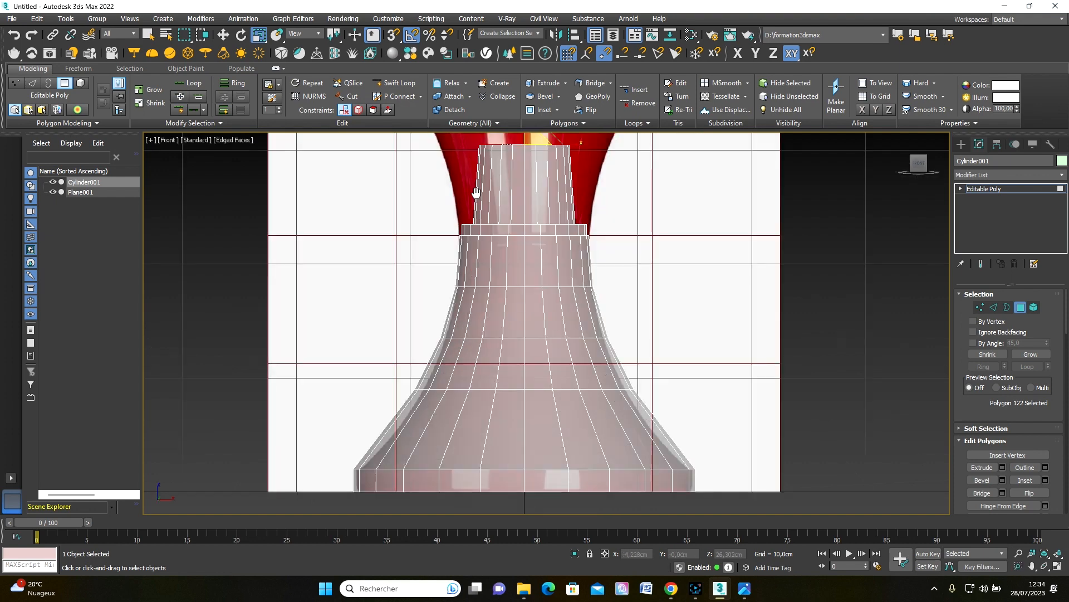
{"action": "scroll", "coordinate": [492, 268], "scroll_direction": "up", "scroll_amount": 3}
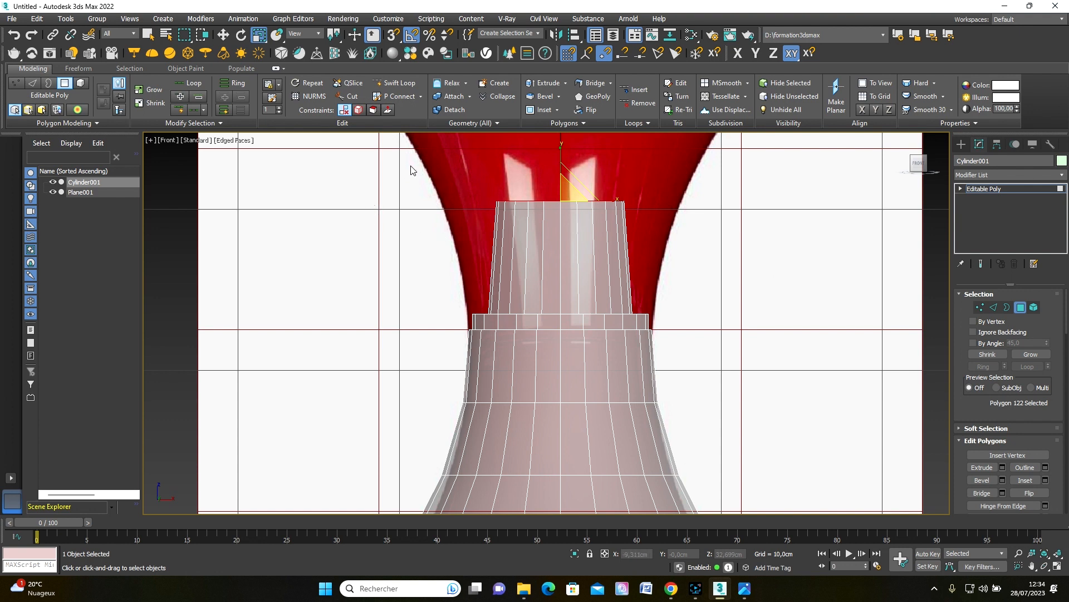
{"action": "left_click_drag", "start_coordinate": [409, 160], "coordinate": [709, 328]}
{"action": "left_click_drag", "start_coordinate": [706, 314], "coordinate": [708, 331]}
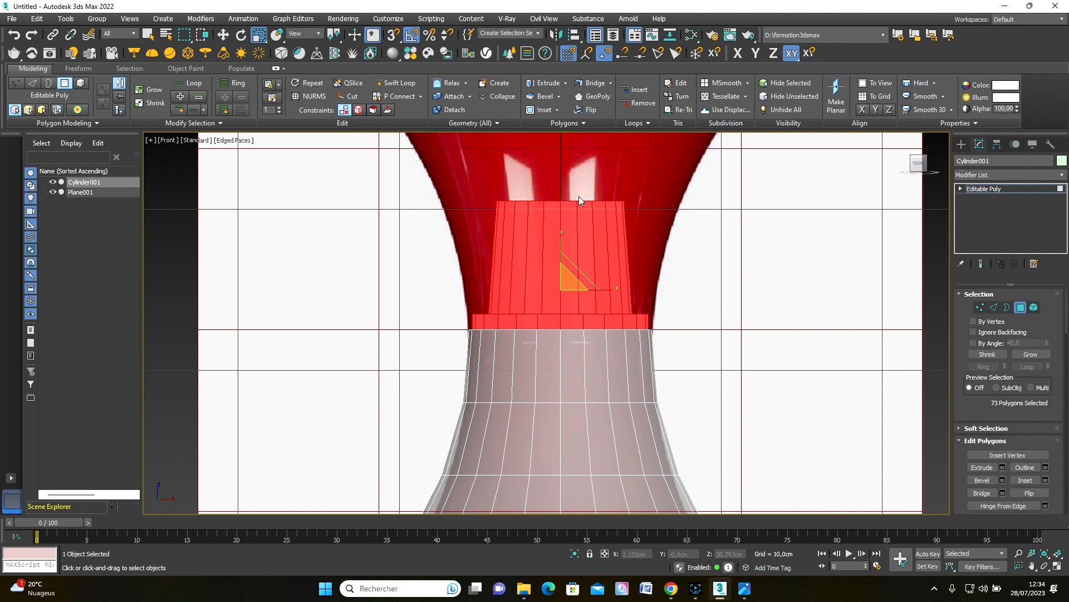
Step: Start the Slice Plane on the selected polygons and raise the plane to about Z 25.6 cm, across the tapered neck
{"action": "left_click", "coordinate": [487, 121]}
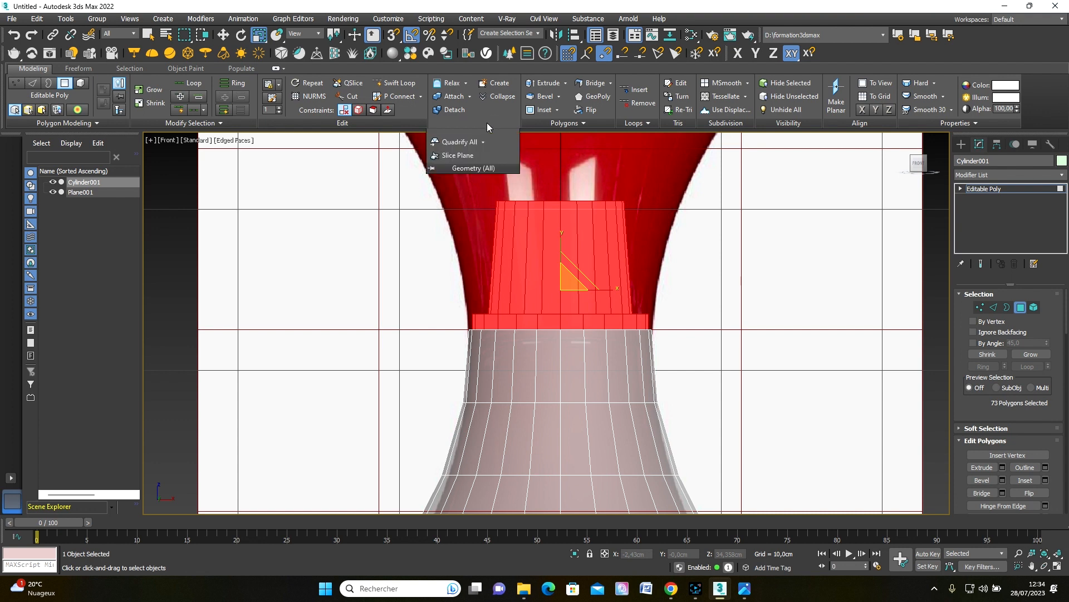
{"action": "left_click", "coordinate": [471, 156]}
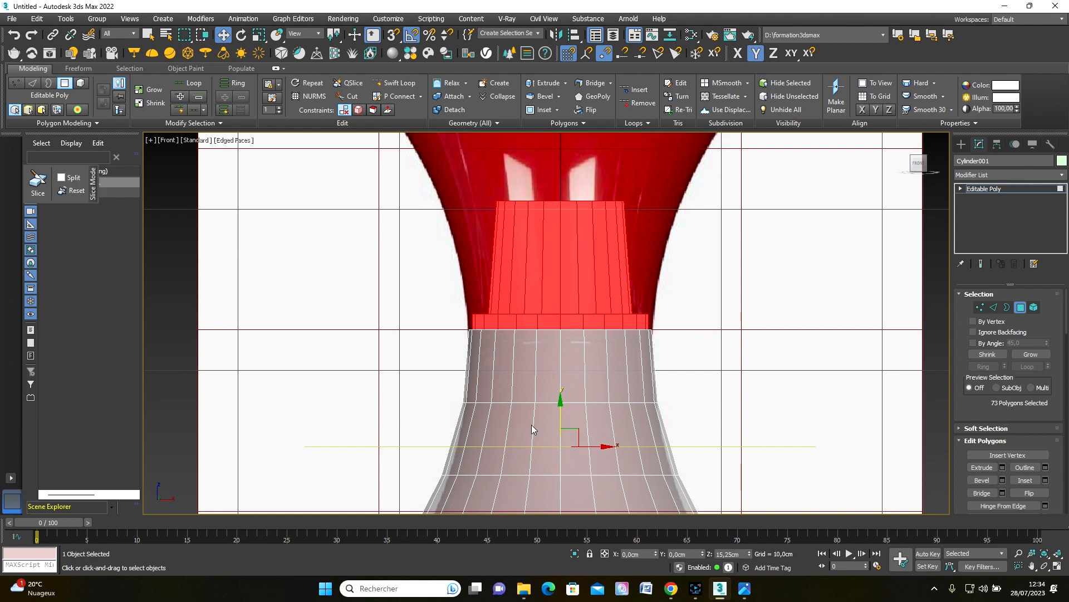
{"action": "left_click", "coordinate": [1057, 566]}
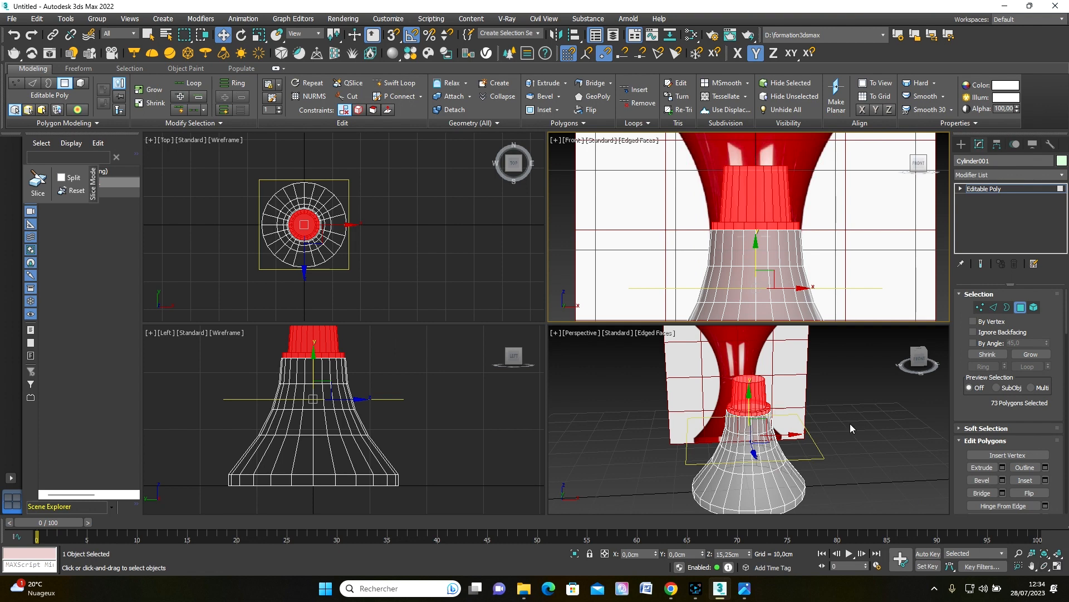
{"action": "scroll", "coordinate": [768, 420], "scroll_direction": "up", "scroll_amount": 2}
{"action": "scroll", "coordinate": [768, 420], "scroll_direction": "up", "scroll_amount": 2}
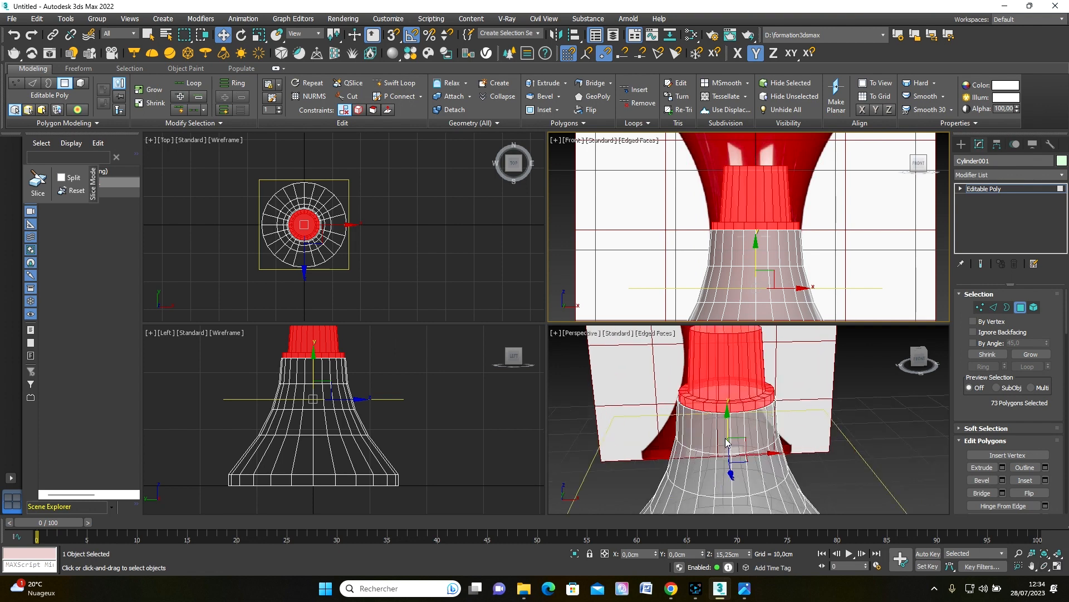
{"action": "left_click", "coordinate": [727, 429]}
{"action": "left_click_drag", "start_coordinate": [727, 426], "coordinate": [745, 346]}
Step: Examine the slice plane's placement across the neck in the Left, Perspective and Front views
{"action": "scroll", "coordinate": [725, 359], "scroll_direction": "up", "scroll_amount": 3}
{"action": "middle_click", "coordinate": [301, 359]}
{"action": "scroll", "coordinate": [332, 406], "scroll_direction": "up", "scroll_amount": 4}
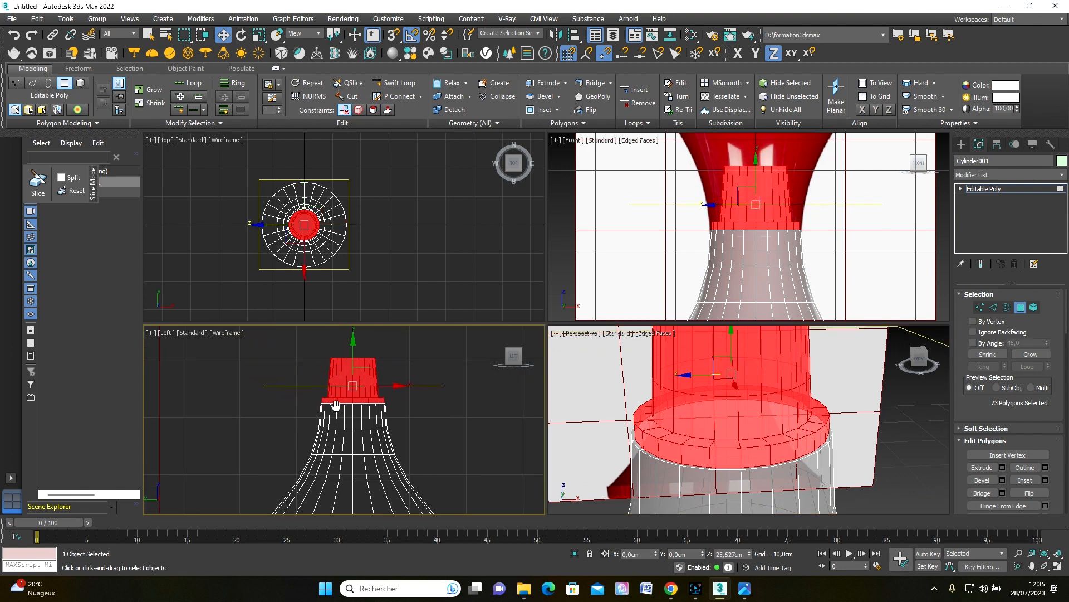
{"action": "scroll", "coordinate": [337, 411], "scroll_direction": "up", "scroll_amount": 2}
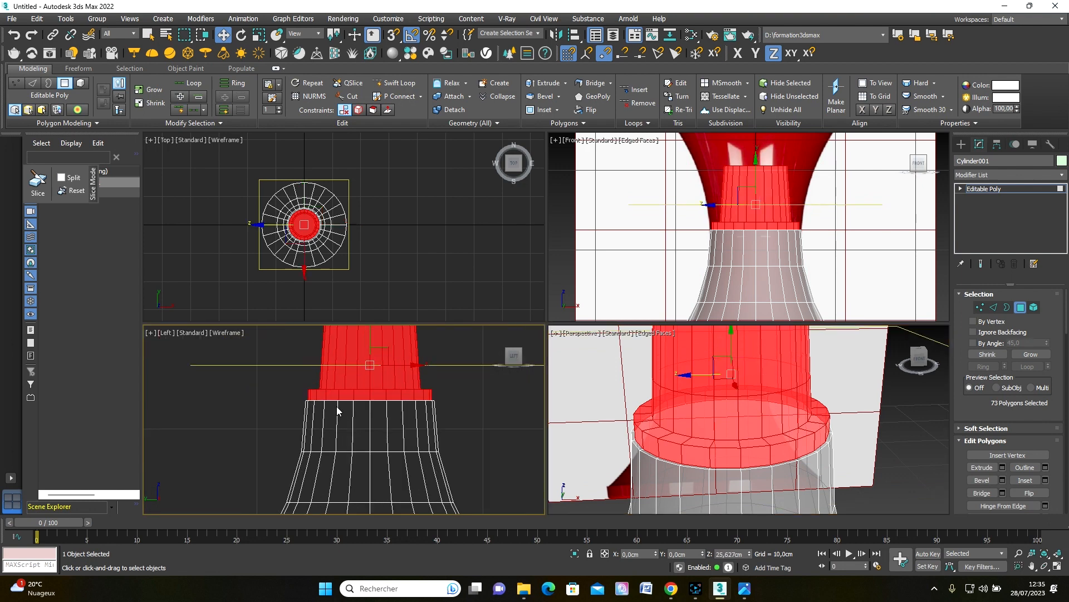
{"action": "left_click", "coordinate": [1058, 566]}
{"action": "middle_click_drag", "start_coordinate": [661, 241], "coordinate": [626, 315]}
{"action": "scroll", "coordinate": [628, 319], "scroll_direction": "down", "scroll_amount": 4}
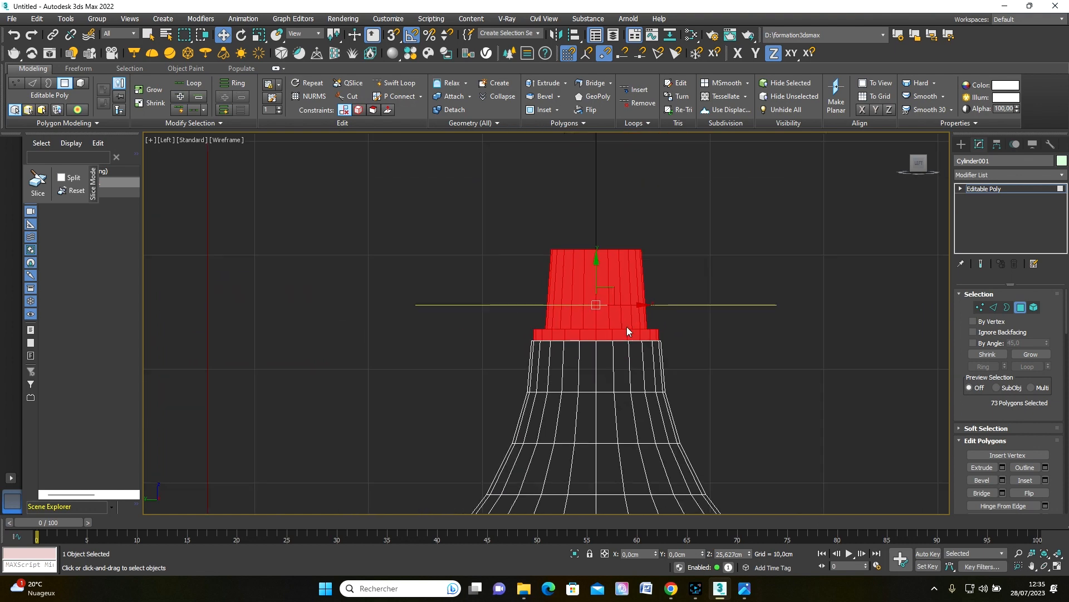
{"action": "left_click", "coordinate": [1058, 566]}
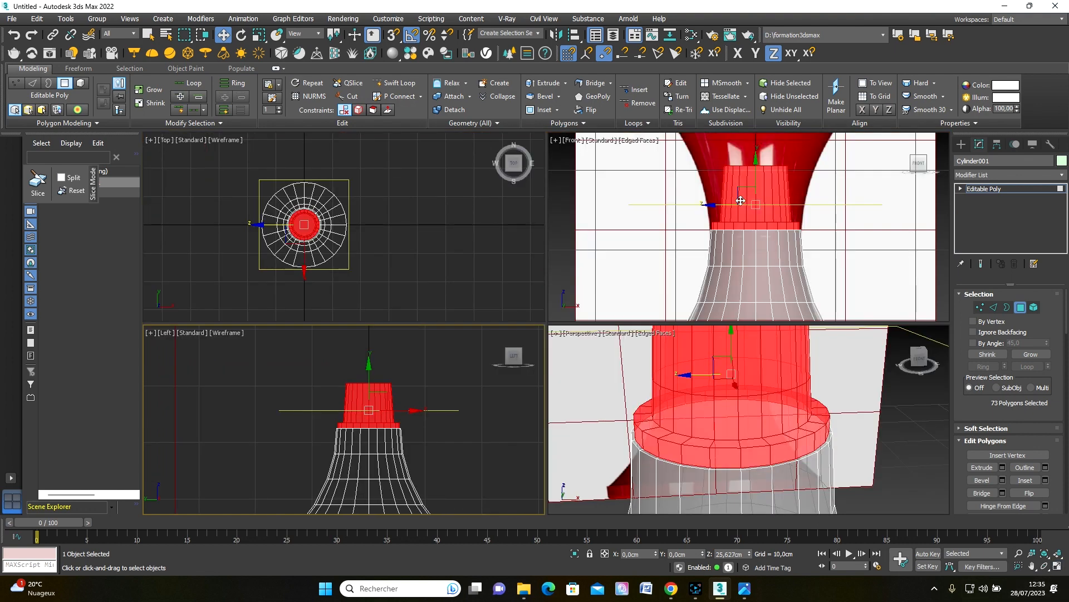
{"action": "right_click", "coordinate": [741, 201]}
{"action": "left_click", "coordinate": [1057, 566]}
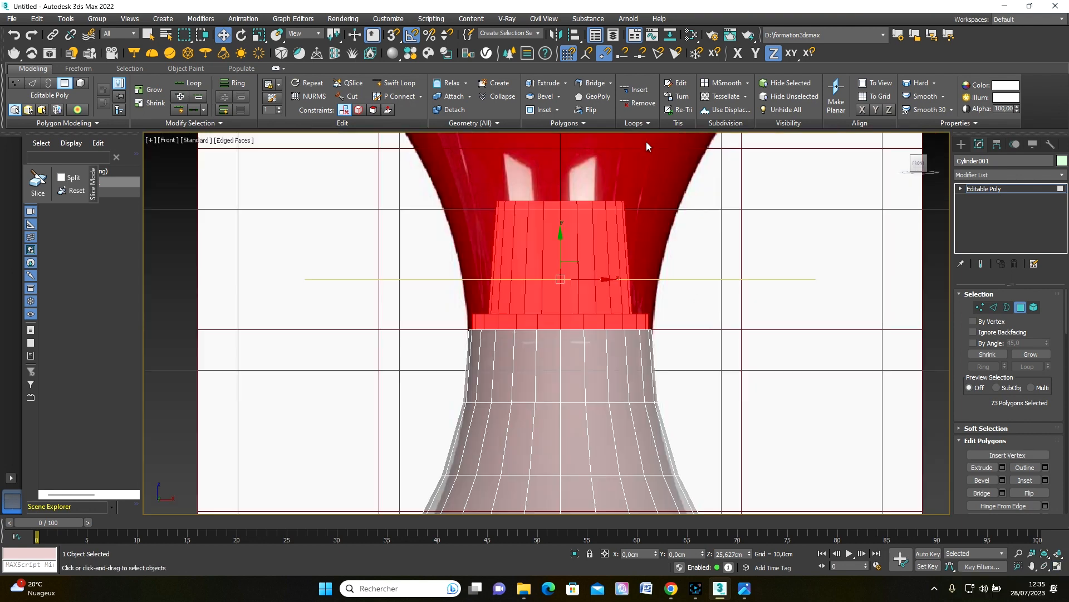
{"action": "middle_click_drag", "start_coordinate": [537, 215], "coordinate": [551, 231]}
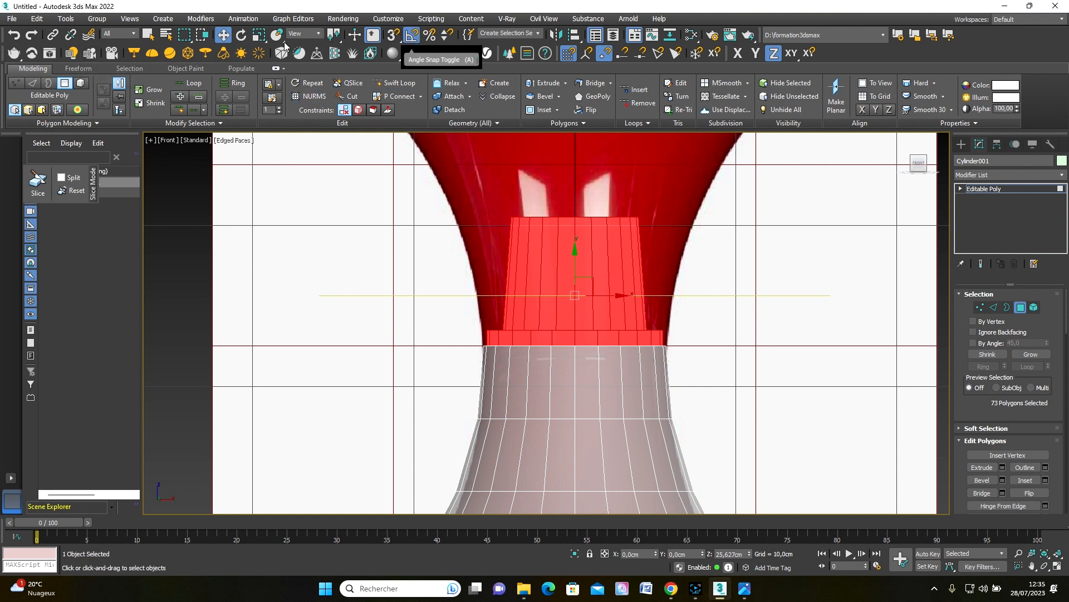
Step: Rotate the slice plane to vertical and, with only vertex snapping active, move it onto the central vertex at the collar's base
{"action": "left_click", "coordinate": [242, 36]}
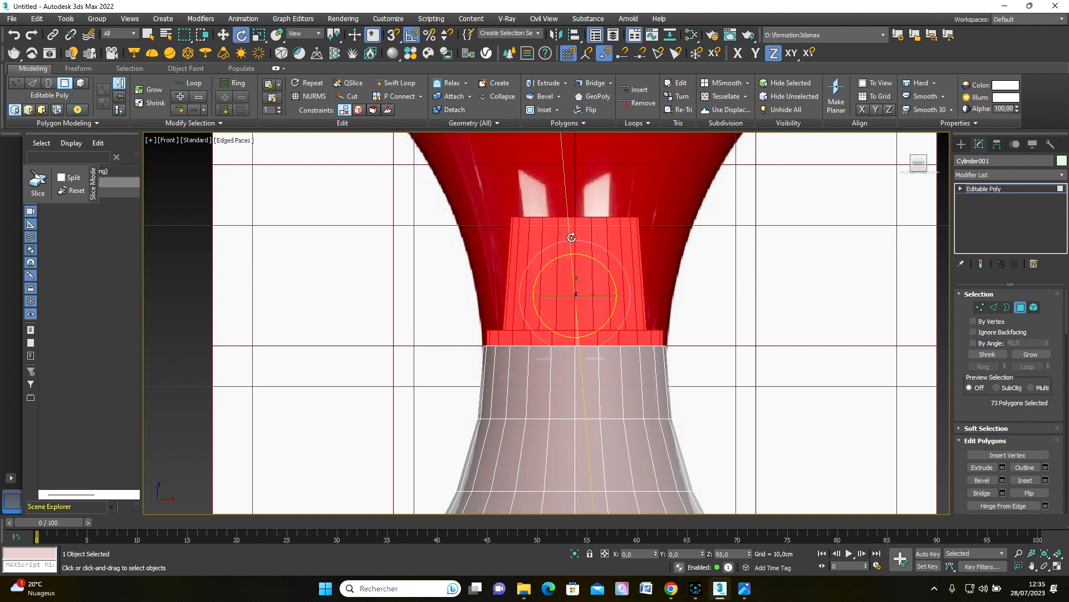
{"action": "scroll", "coordinate": [524, 351], "scroll_direction": "up", "scroll_amount": 2}
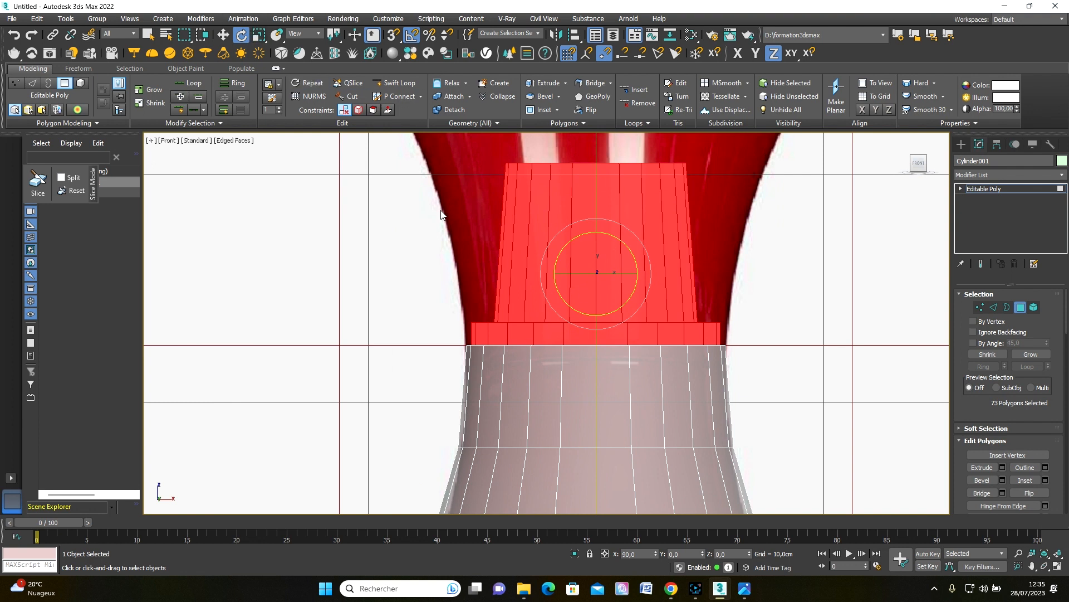
{"action": "left_click", "coordinate": [394, 35]}
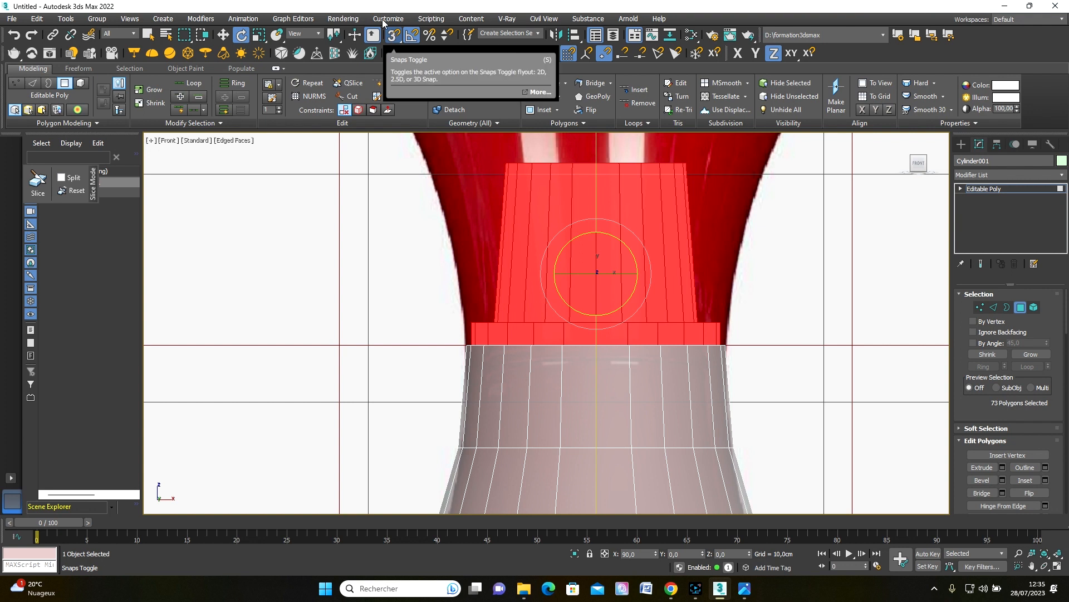
{"action": "left_click", "coordinate": [604, 53]}
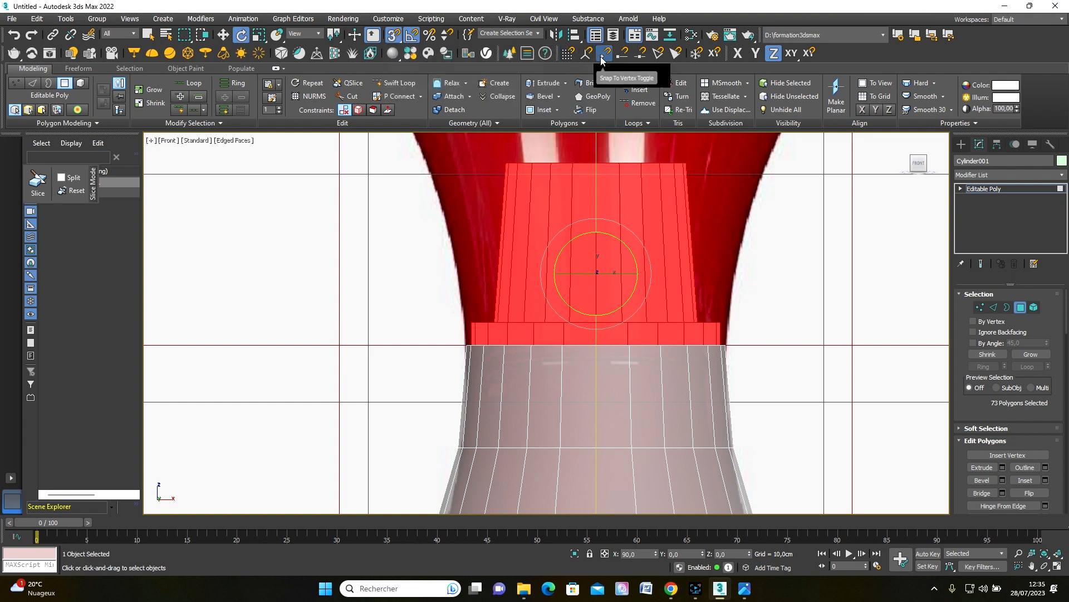
{"action": "left_click", "coordinate": [220, 35]}
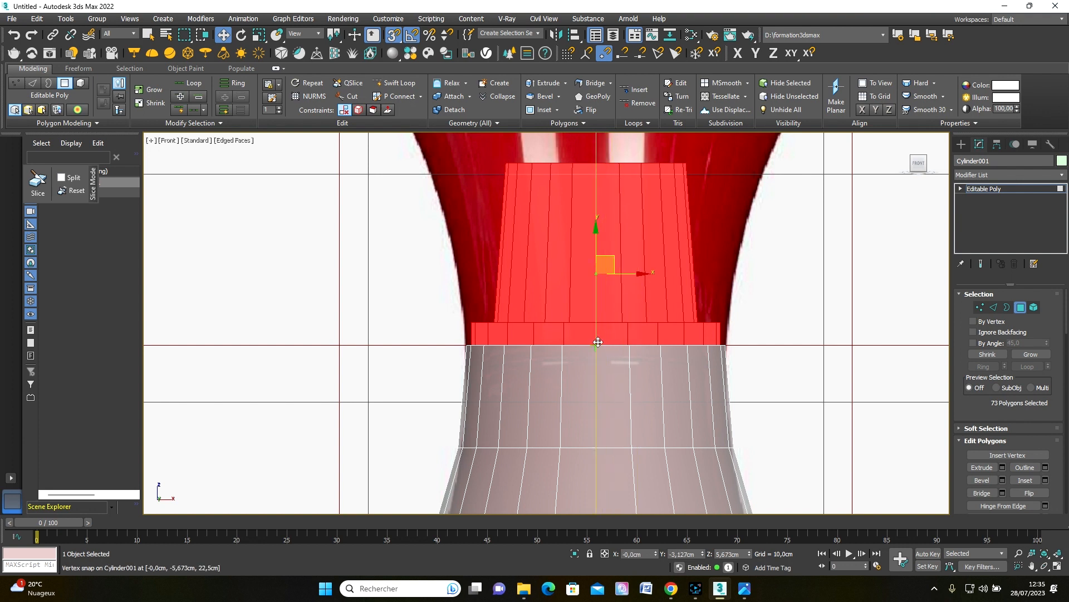
{"action": "left_click_drag", "start_coordinate": [606, 340], "coordinate": [599, 343]}
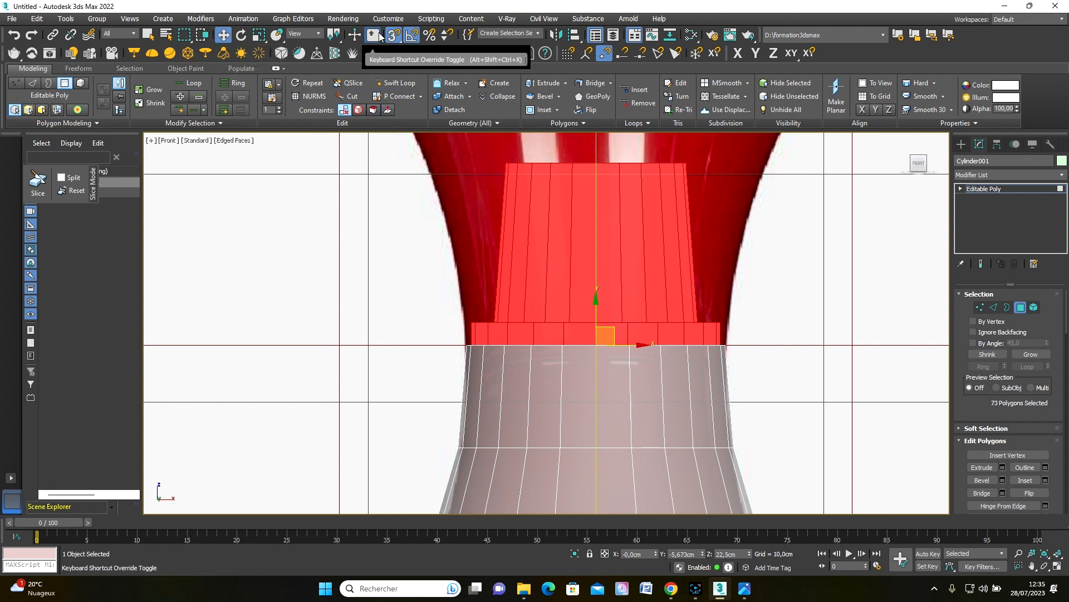
Step: Tilt the slice plane 5 degrees counterclockwise about the collar's central base vertex, and check the angle snap settings
{"action": "left_click", "coordinate": [241, 34]}
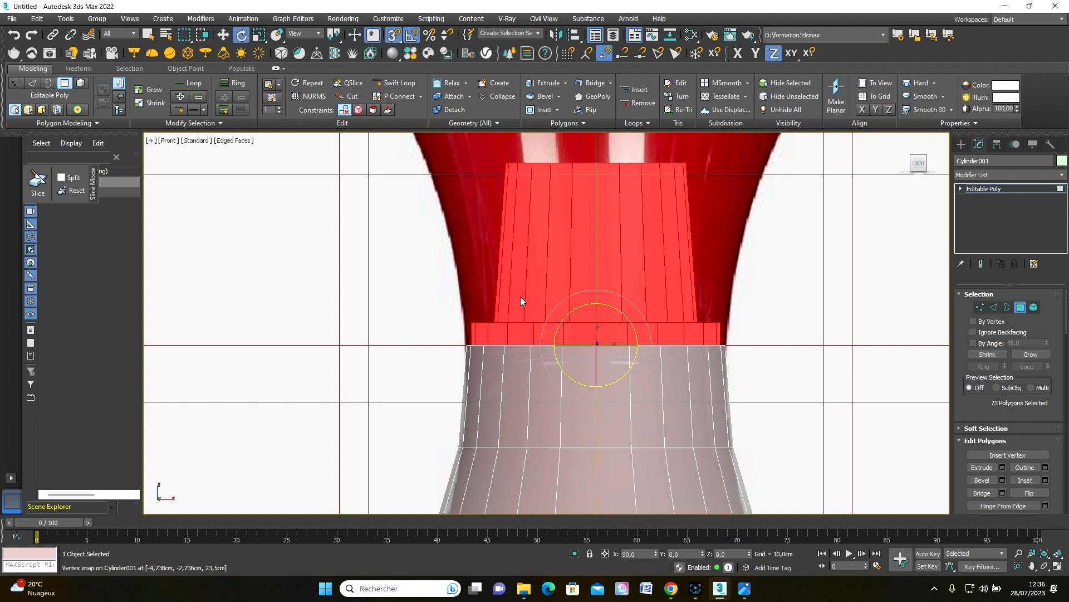
{"action": "left_click_drag", "start_coordinate": [621, 312], "coordinate": [617, 310]}
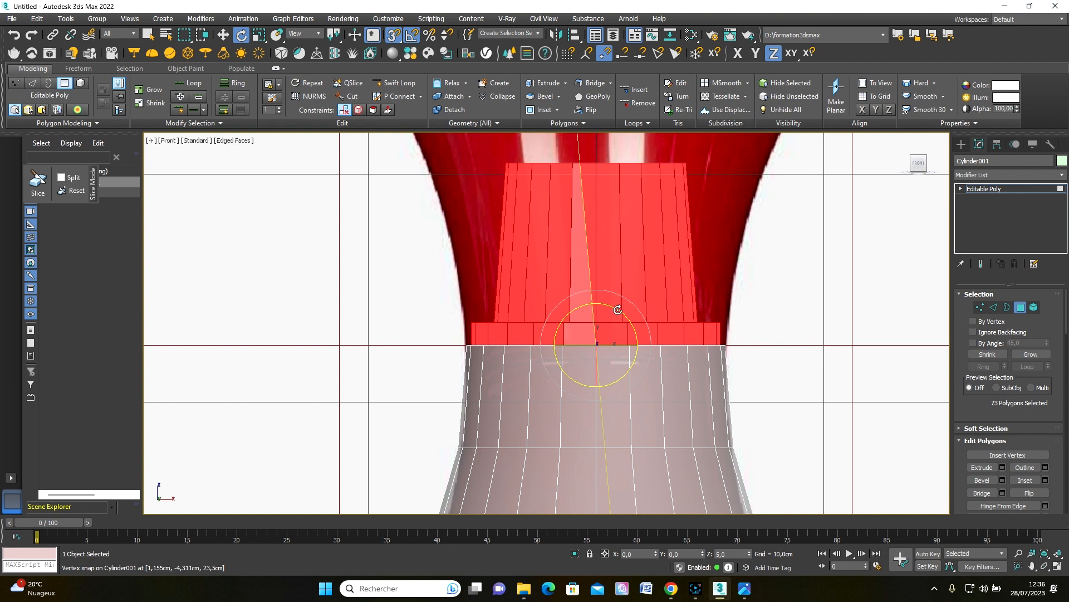
{"action": "left_click_drag", "start_coordinate": [618, 310], "coordinate": [615, 295]}
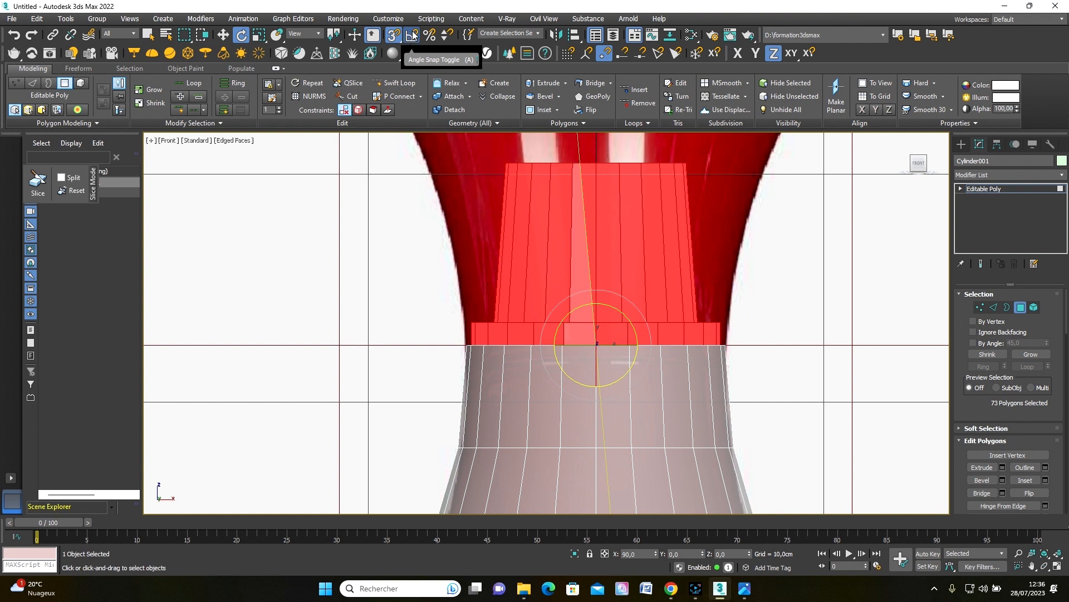
{"action": "right_click", "coordinate": [411, 35]}
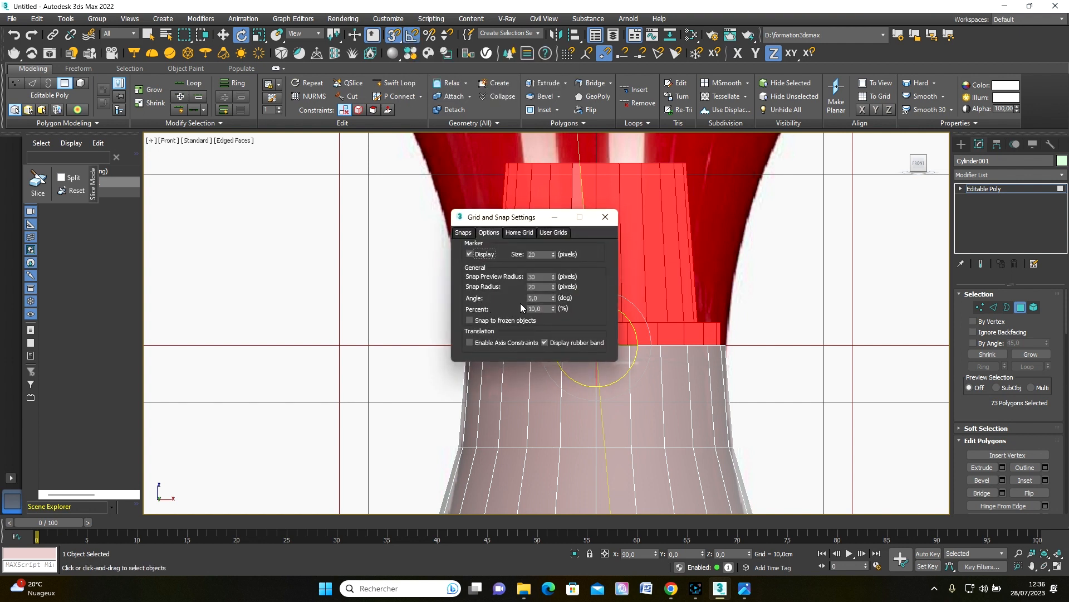
{"action": "left_click", "coordinate": [606, 215]}
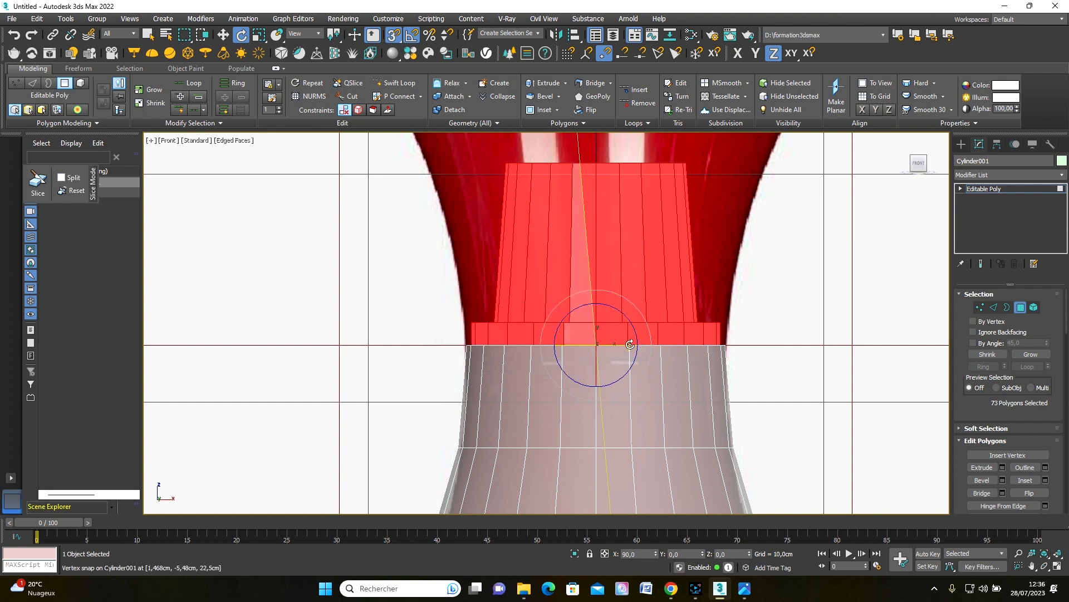
Step: Slice the collar and neck polygons along the tilted plane, inspect the cut from above, and leave Slice Plane mode
{"action": "scroll", "coordinate": [573, 169], "scroll_direction": "up", "scroll_amount": 3}
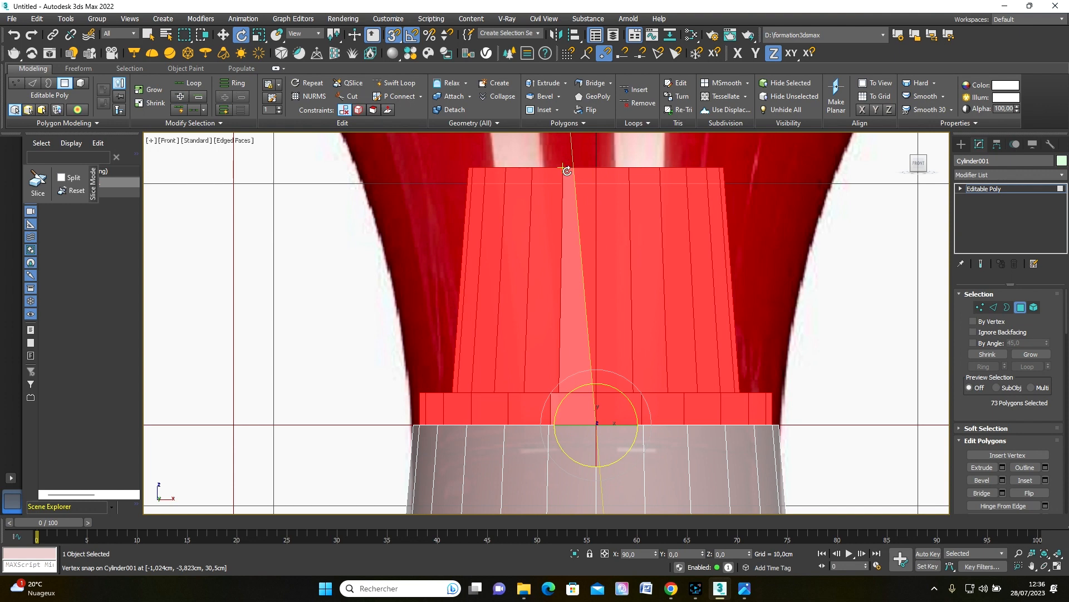
{"action": "scroll", "coordinate": [576, 325], "scroll_direction": "down", "scroll_amount": 2}
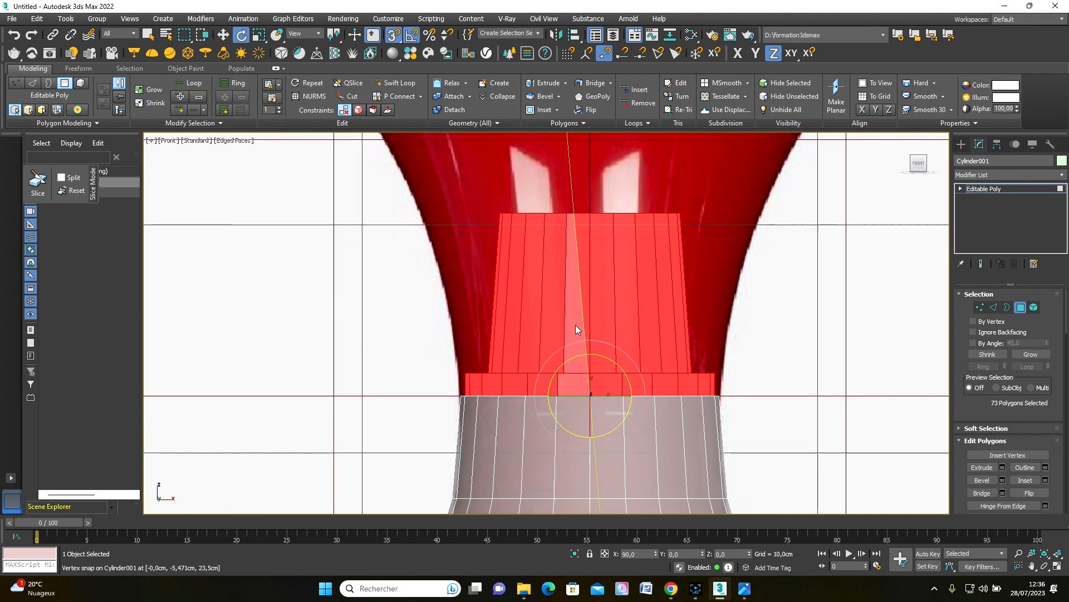
{"action": "scroll", "coordinate": [576, 325], "scroll_direction": "up", "scroll_amount": 2}
{"action": "scroll", "coordinate": [576, 326], "scroll_direction": "down", "scroll_amount": 2}
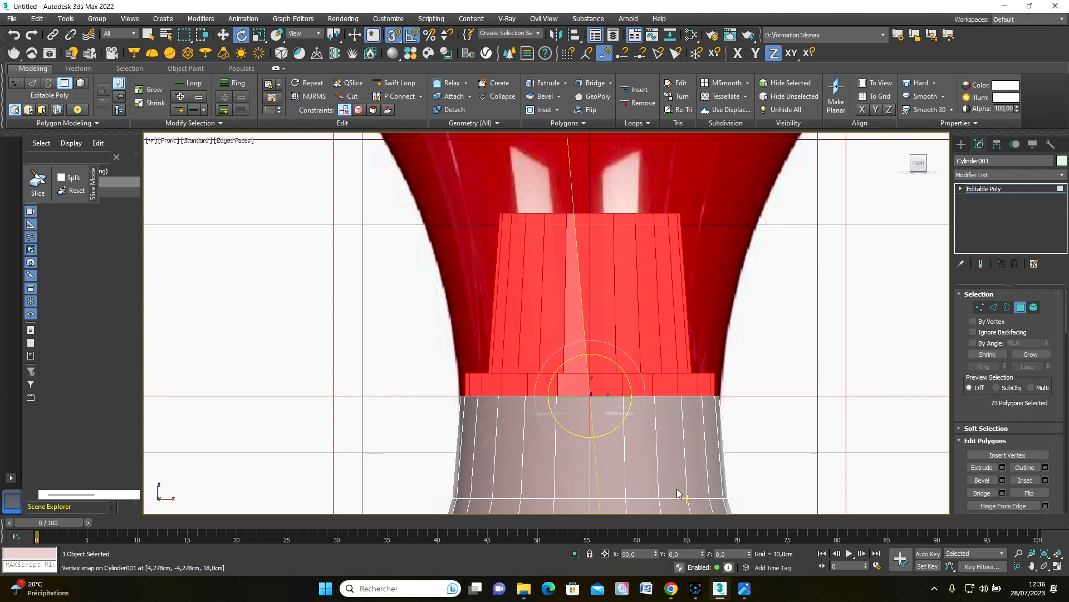
{"action": "left_click", "coordinate": [39, 193]}
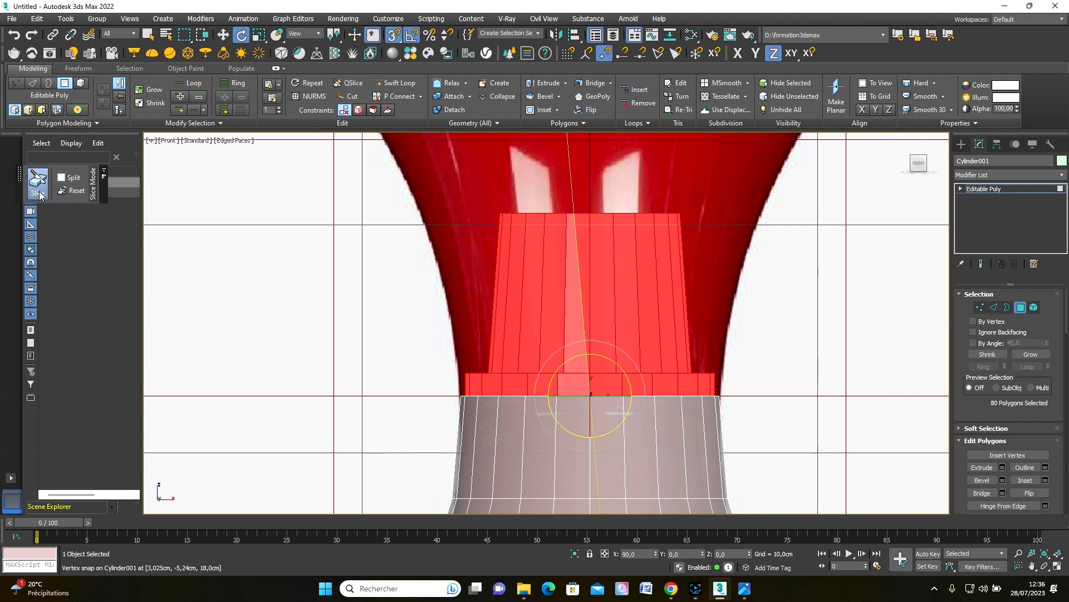
{"action": "middle_click_drag", "start_coordinate": [670, 329], "coordinate": [657, 356], "text": "alt"}
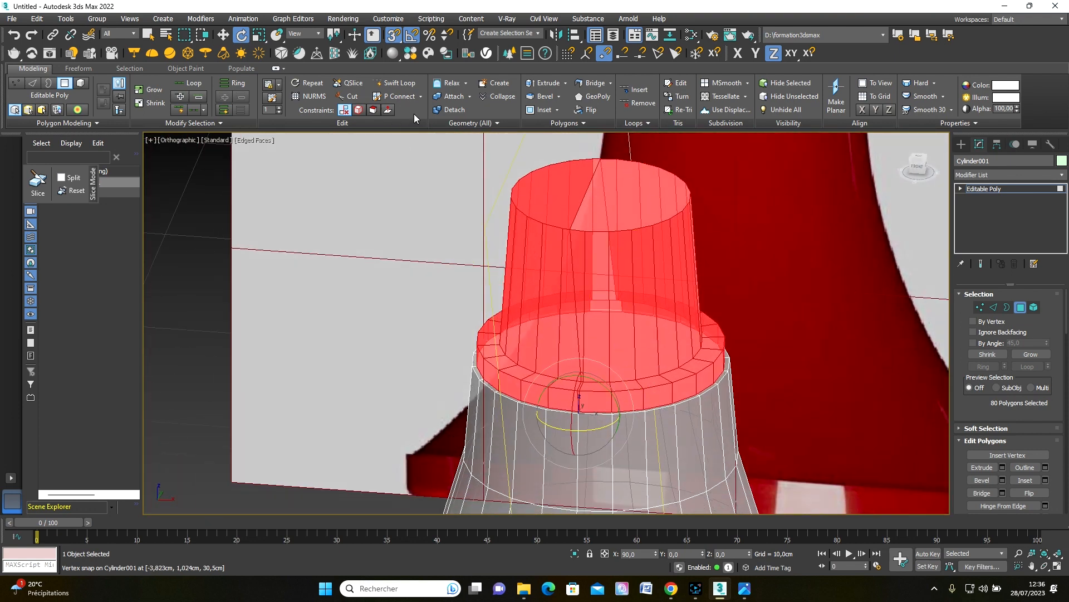
{"action": "left_click", "coordinate": [470, 123]}
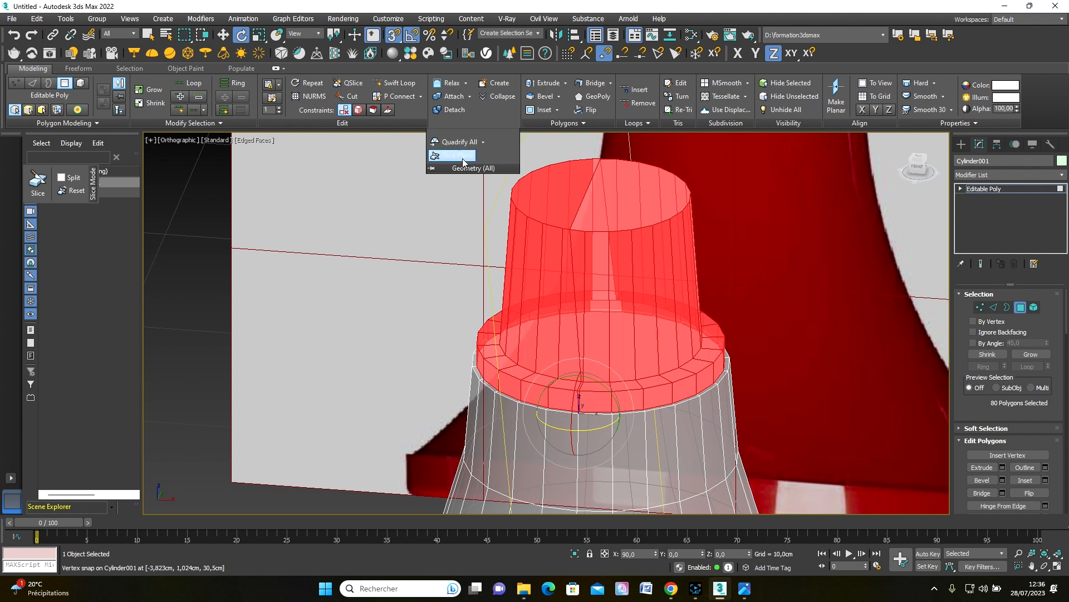
{"action": "left_click", "coordinate": [472, 149]}
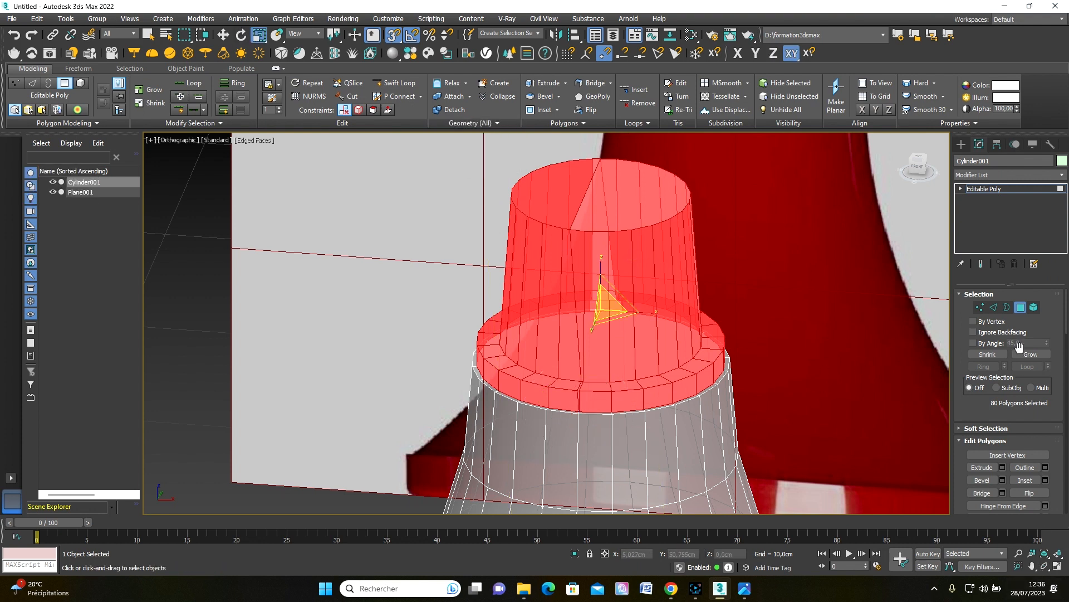
Step: Delete the top cap polygon on the right side of the cut in the neck
{"action": "left_click", "coordinate": [1021, 309]}
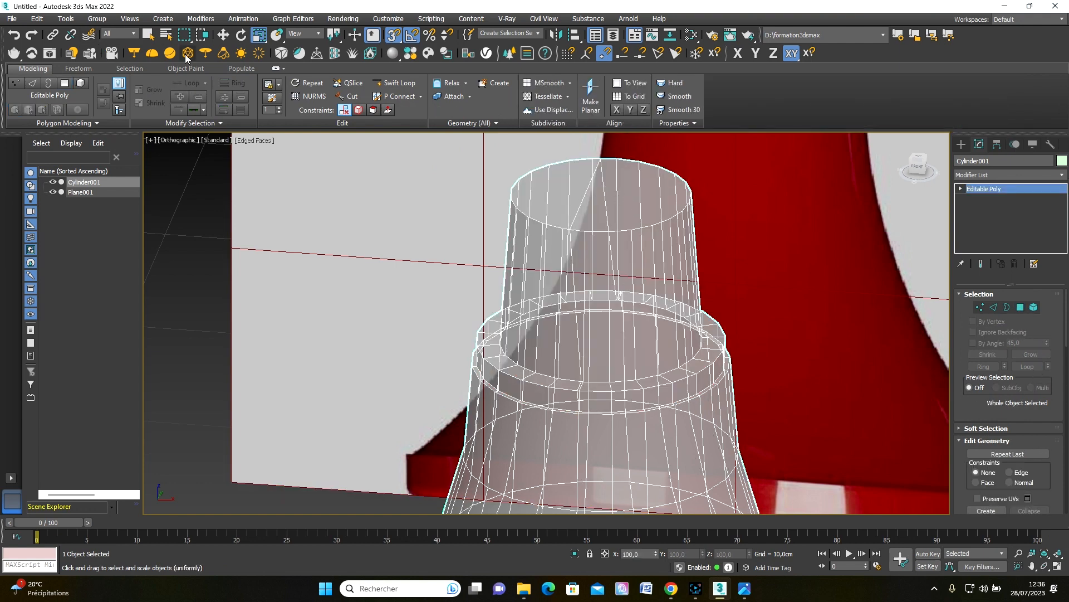
{"action": "left_click", "coordinate": [147, 34]}
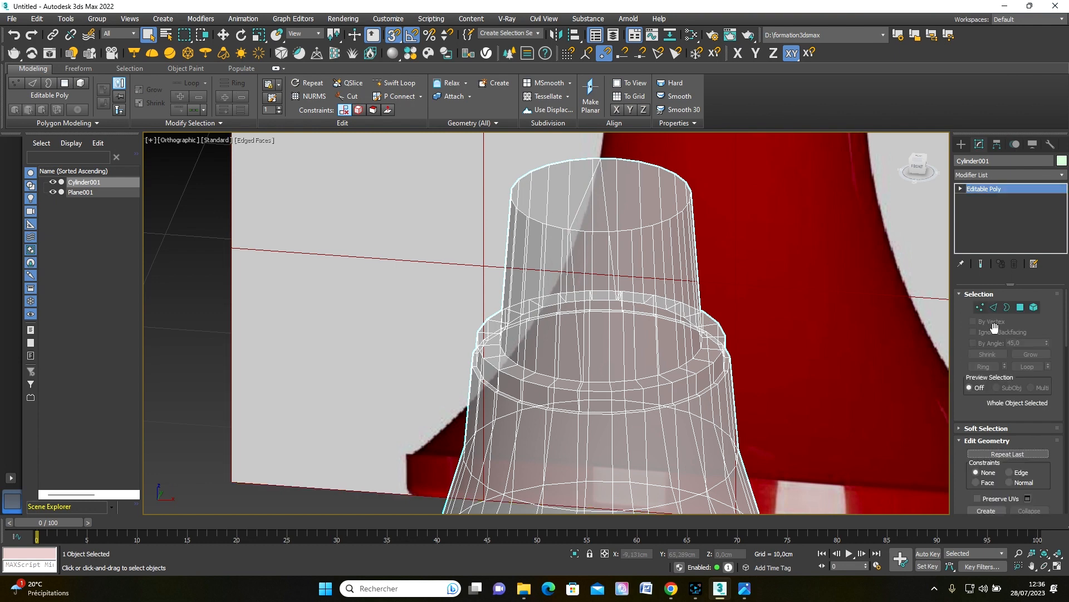
{"action": "left_click", "coordinate": [1021, 307]}
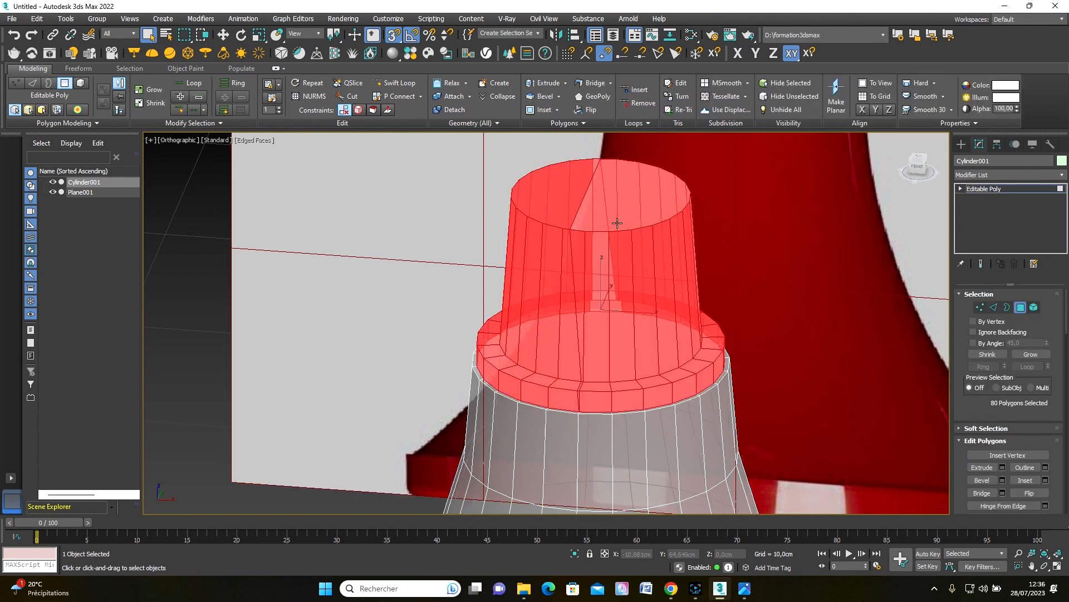
{"action": "left_click", "coordinate": [617, 223]}
{"action": "key", "text": "Delete"}
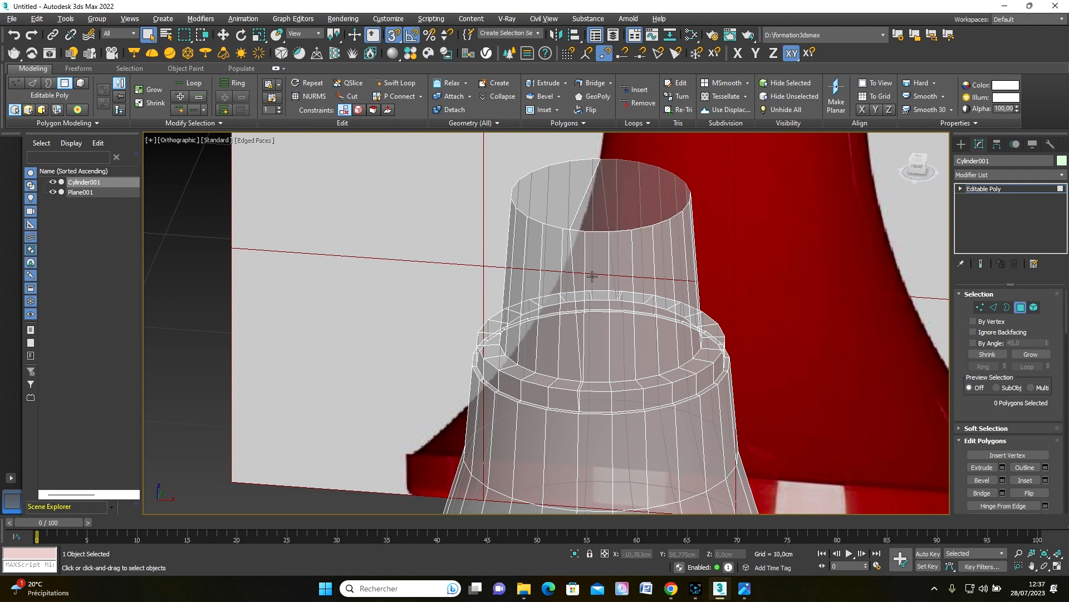
Step: Turn off see-through display and delete the neck's front side polygons on the open side of the cut
{"action": "key", "text": "alt+x"}
{"action": "left_click", "coordinate": [579, 255]}
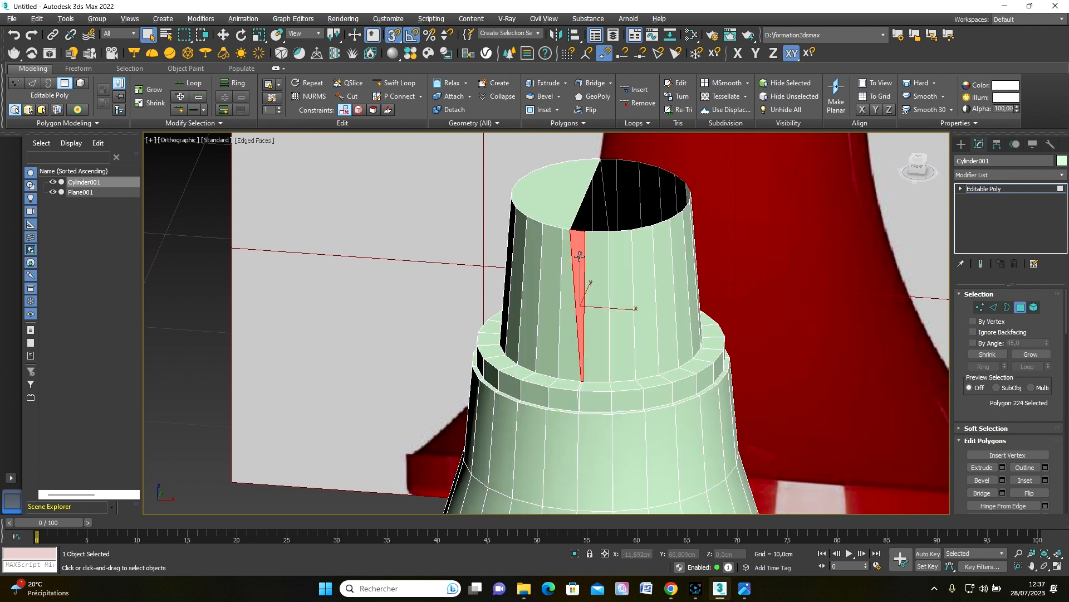
{"action": "key", "text": "shift"}
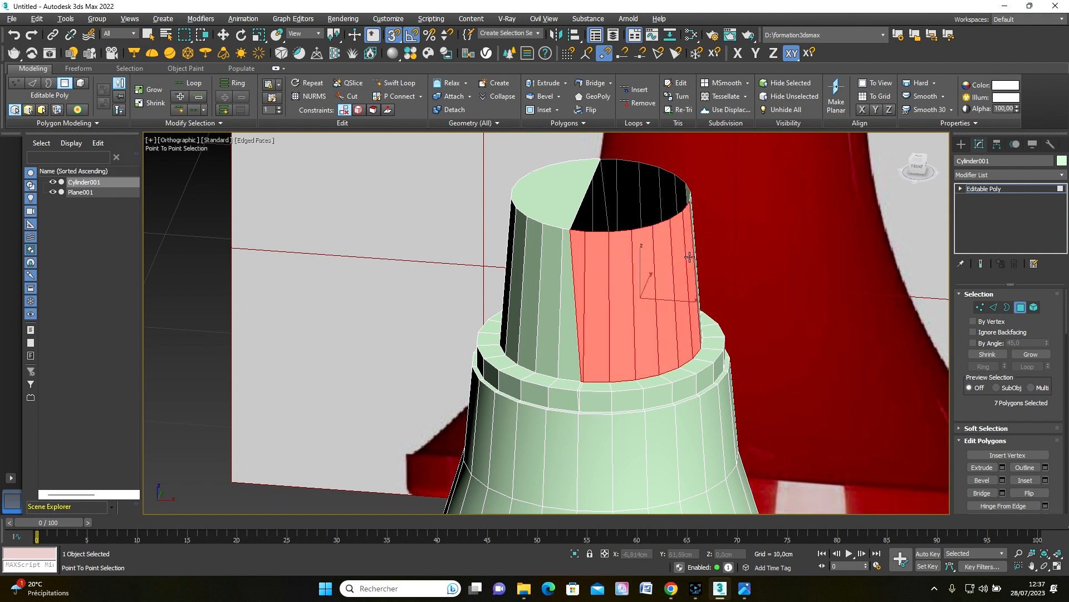
{"action": "key", "text": "Delete"}
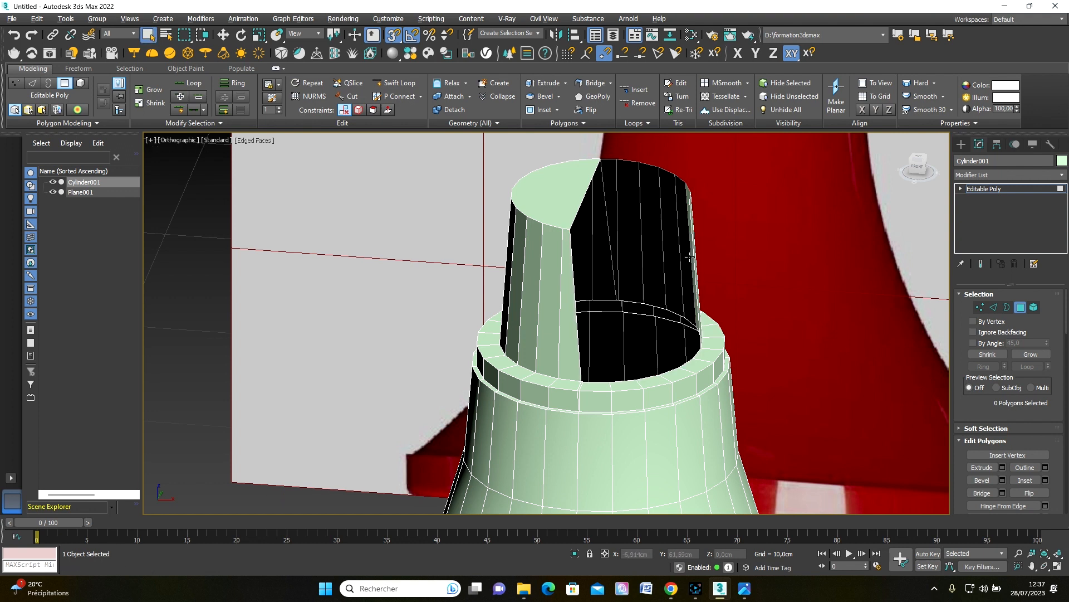
Step: Delete the collar's upper ring polygons on the open side of the cut, from the front cut line around to the neck's far edge
{"action": "scroll", "coordinate": [586, 391], "scroll_direction": "up", "scroll_amount": 2}
{"action": "left_click", "coordinate": [577, 386]}
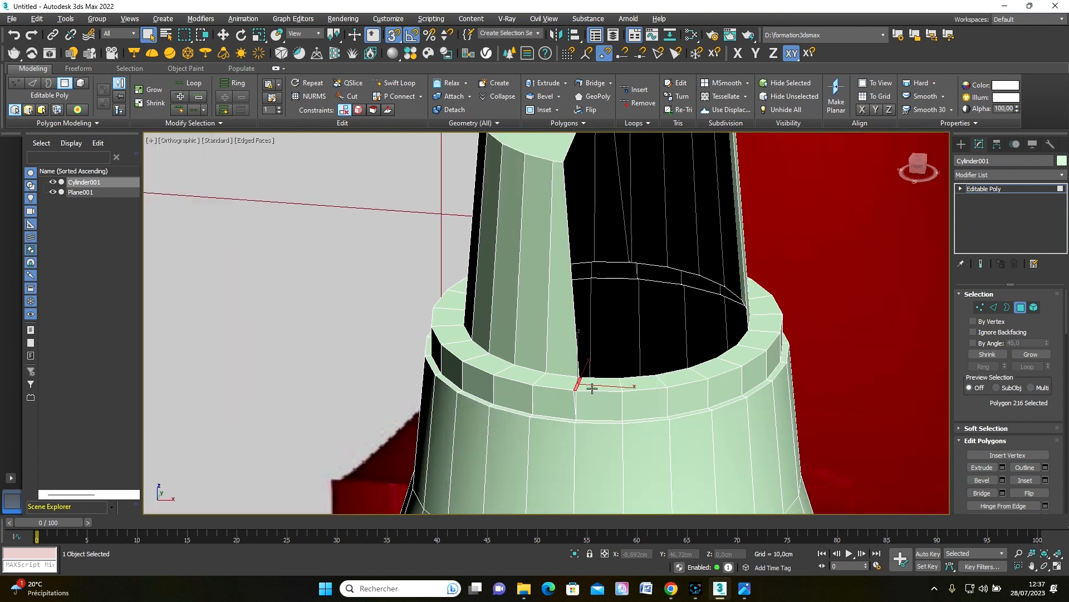
{"action": "key", "text": "shift"}
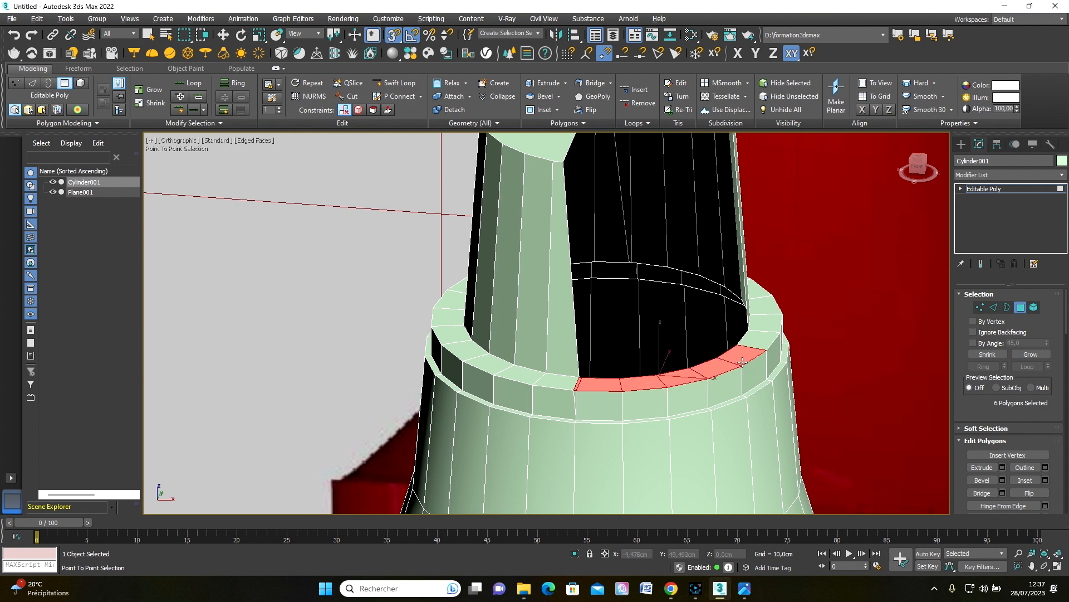
{"action": "right_click", "coordinate": [762, 294]}
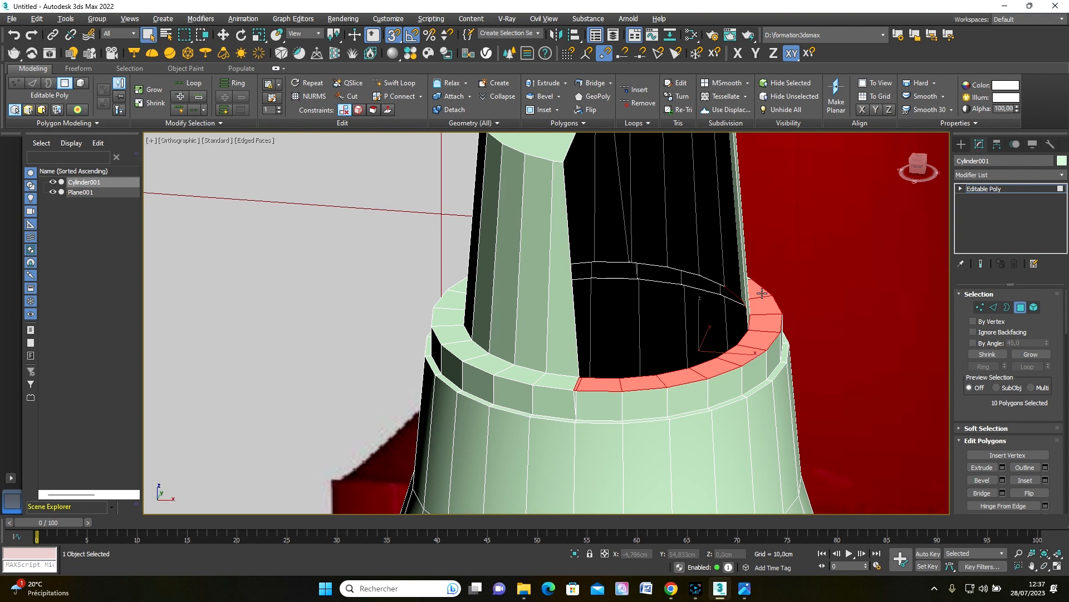
{"action": "key", "text": "Delete"}
Step: Delete the collar's outer side polygons on the open side, including the thin sliver beside the front cut line
{"action": "scroll", "coordinate": [573, 402], "scroll_direction": "up", "scroll_amount": 2}
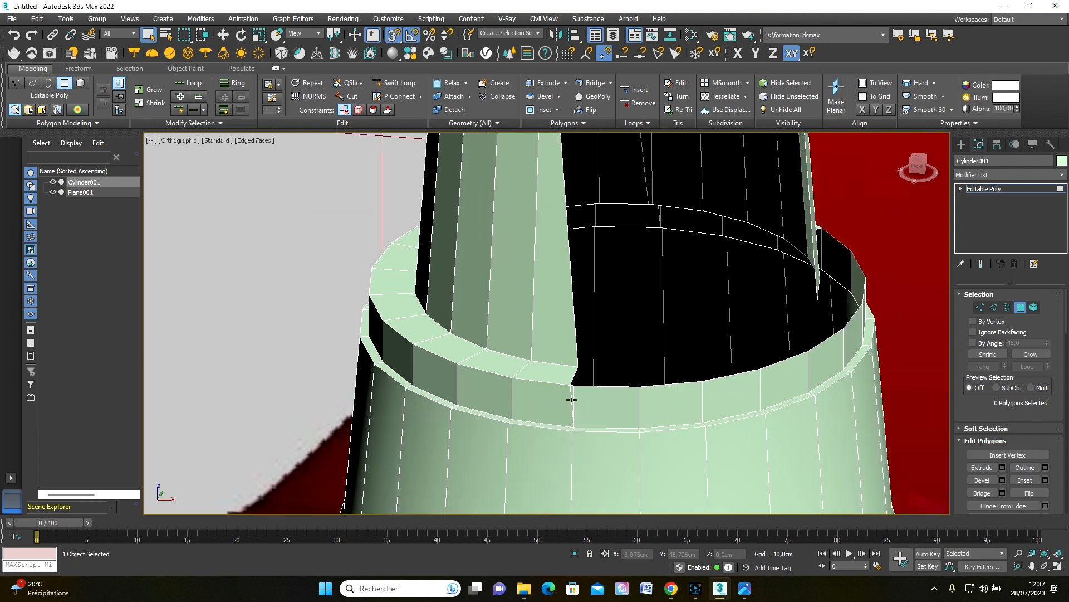
{"action": "left_click", "coordinate": [571, 396]}
{"action": "key", "text": "shift"}
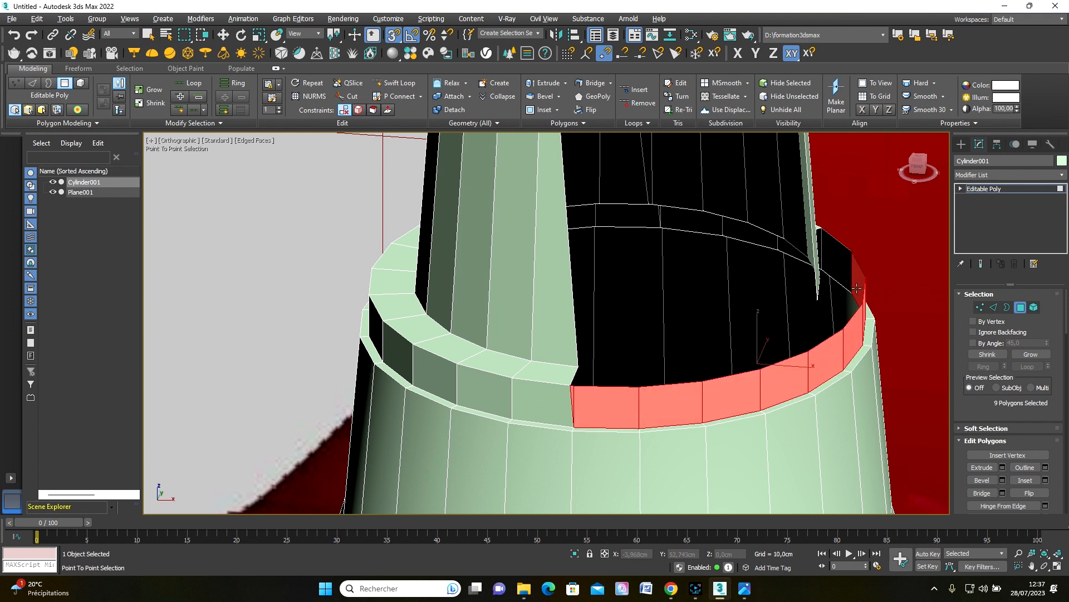
{"action": "right_click", "coordinate": [849, 270]}
{"action": "key", "text": "Delete"}
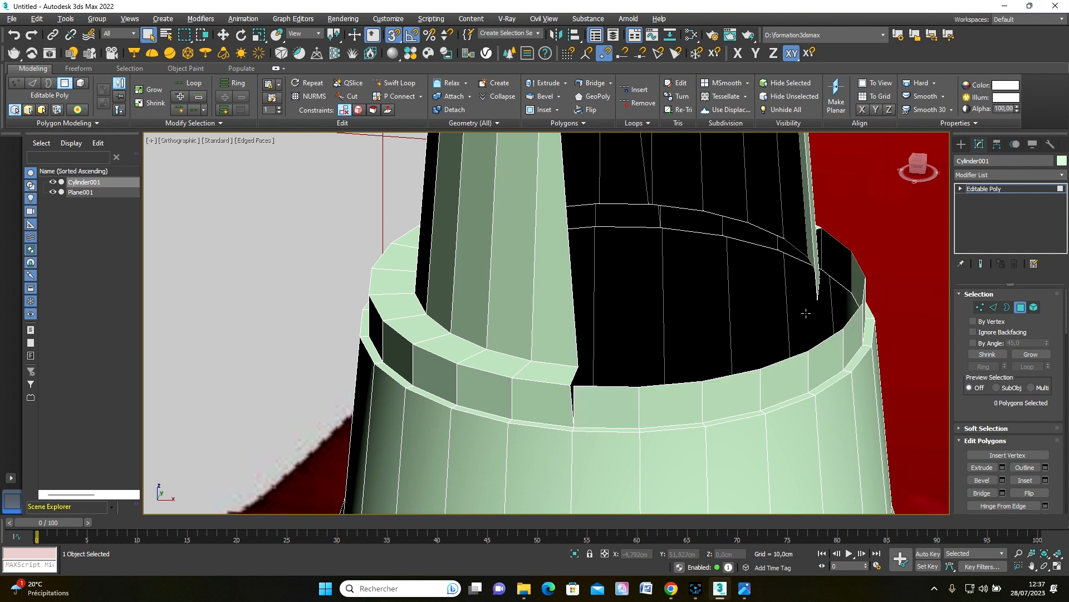
{"action": "left_click", "coordinate": [610, 408]}
{"action": "mouse_move", "coordinate": [652, 409]}
{"action": "left_mouse_down", "text": "ctrl"}
{"action": "mouse_move", "coordinate": [780, 379]}
{"action": "mouse_move", "coordinate": [696, 399]}
{"action": "mouse_move", "coordinate": [780, 378]}
{"action": "mouse_move", "coordinate": [858, 333]}
{"action": "mouse_move", "coordinate": [862, 291]}
{"action": "left_mouse_up", "text": "ctrl"}
{"action": "left_click", "coordinate": [633, 407]}
{"action": "left_click", "coordinate": [661, 407], "text": "ctrl"}
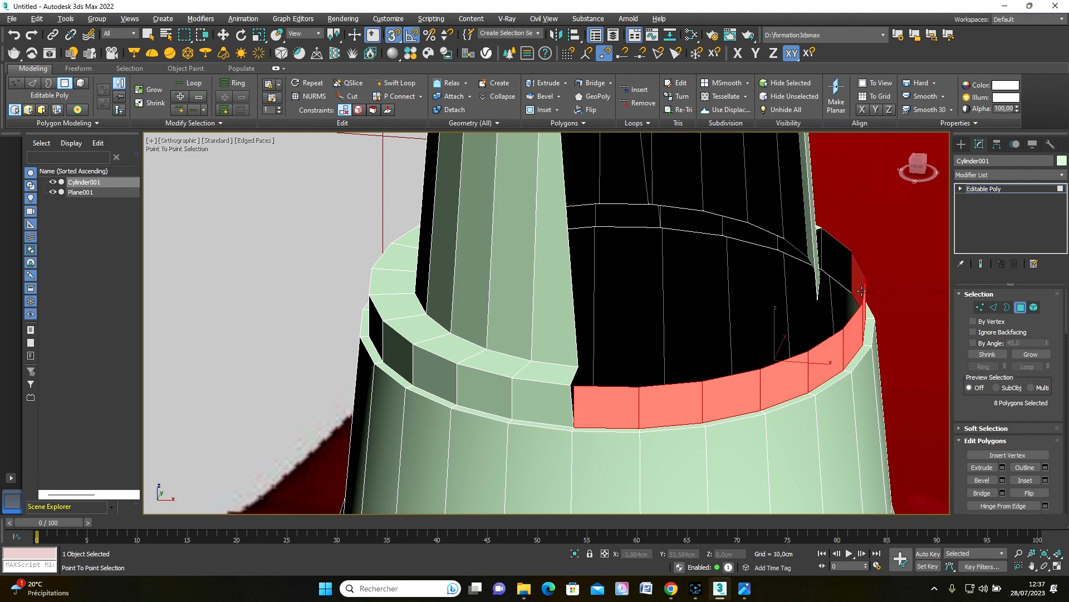
{"action": "left_click", "coordinate": [841, 263]}
{"action": "right_click", "coordinate": [841, 263]}
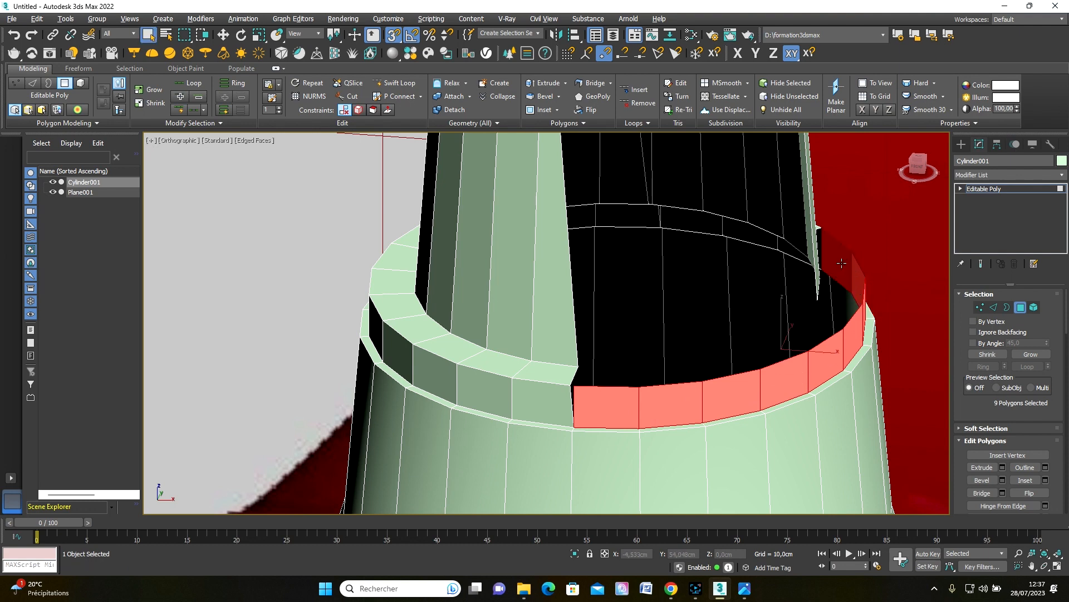
{"action": "key", "text": "Delete"}
Step: From behind, delete the first remaining upper and outer side polygons of the collar next to the gap
{"action": "middle_click_drag", "start_coordinate": [797, 412], "coordinate": [555, 313], "text": "alt"}
{"action": "middle_click_drag", "start_coordinate": [652, 404], "coordinate": [624, 366], "text": "alt"}
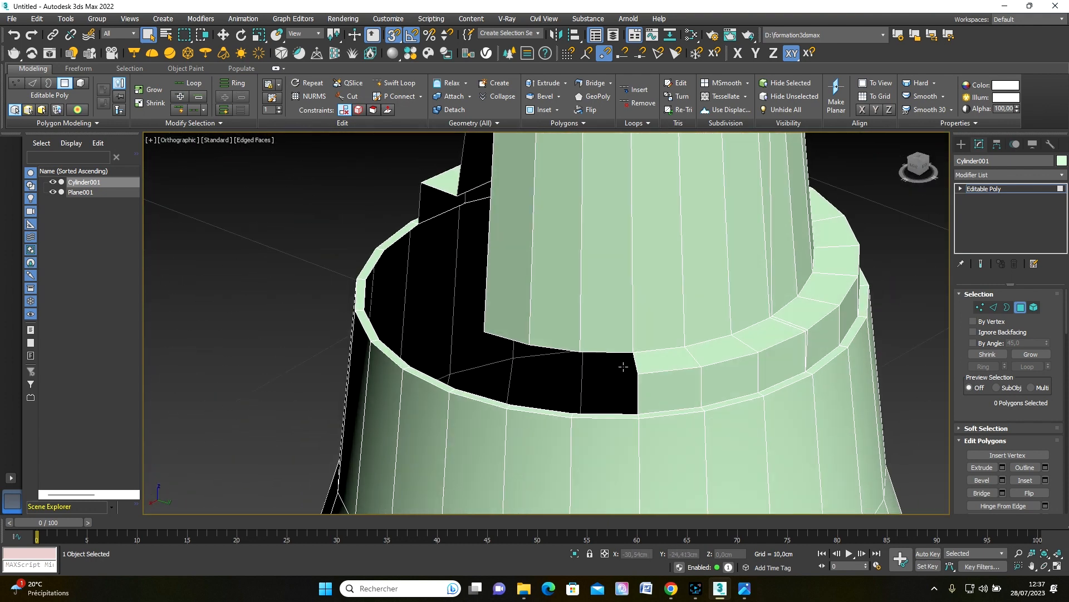
{"action": "left_click", "coordinate": [670, 364]}
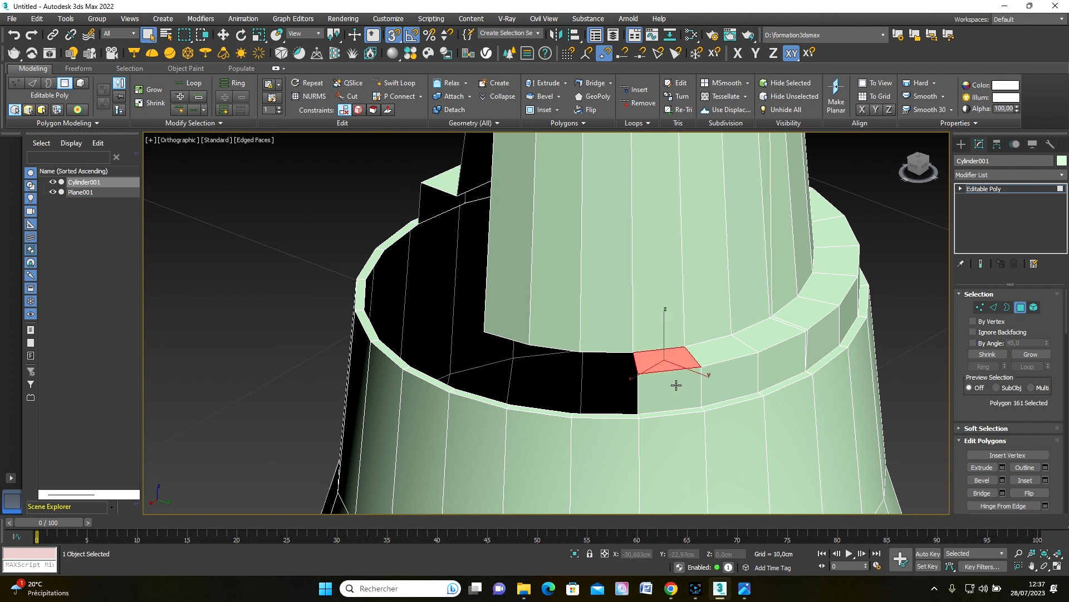
{"action": "left_click", "coordinate": [676, 385], "text": "ctrl"}
{"action": "key", "text": "shift"}
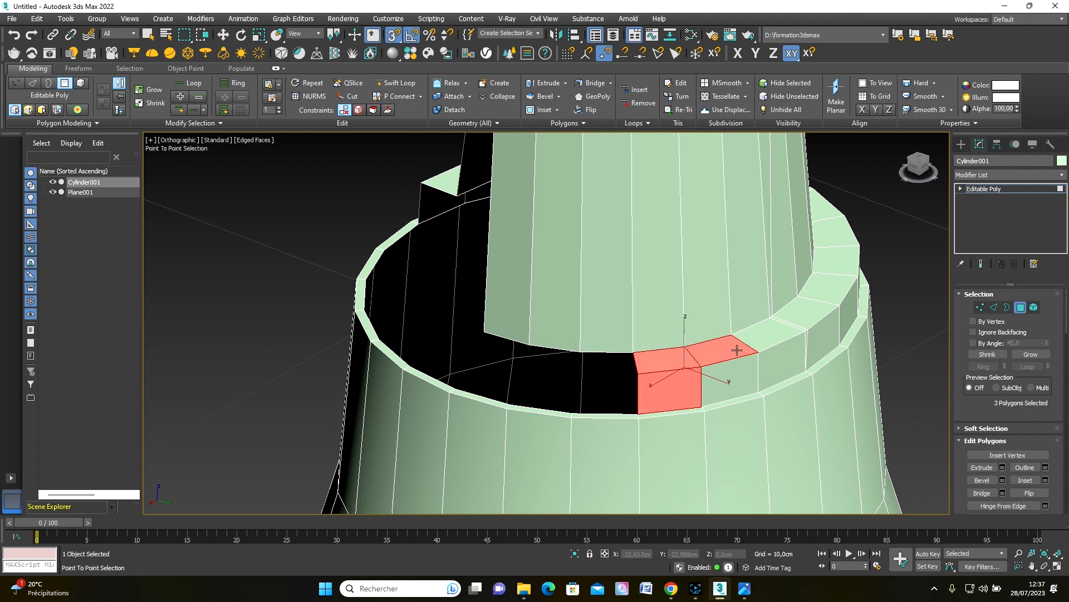
{"action": "right_click", "coordinate": [794, 325]}
{"action": "key", "text": "ctrl+d"}
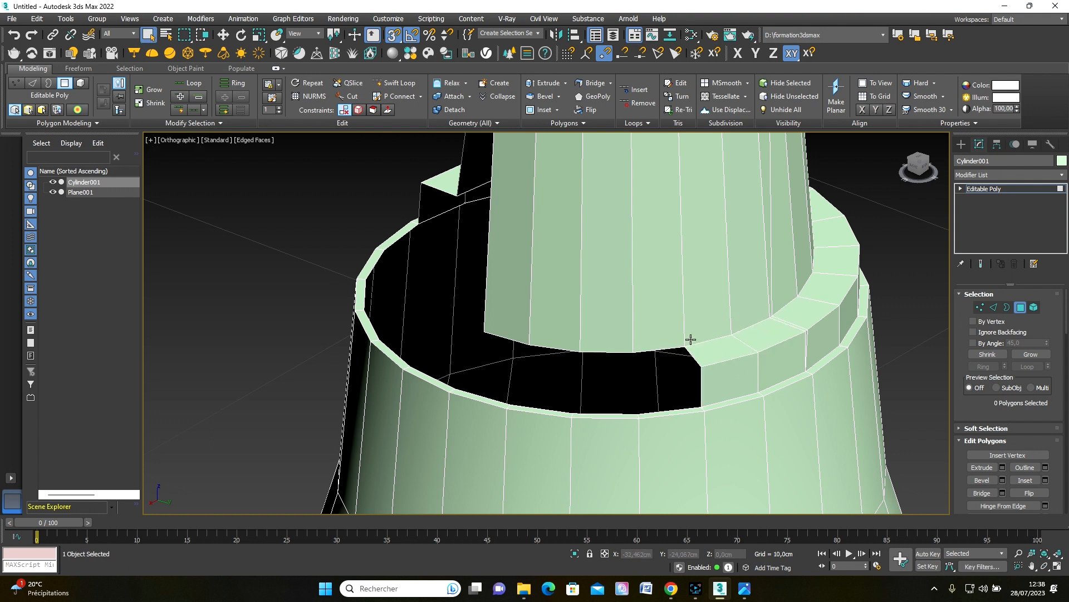
{"action": "left_click", "coordinate": [706, 346]}
{"action": "key", "text": "shift"}
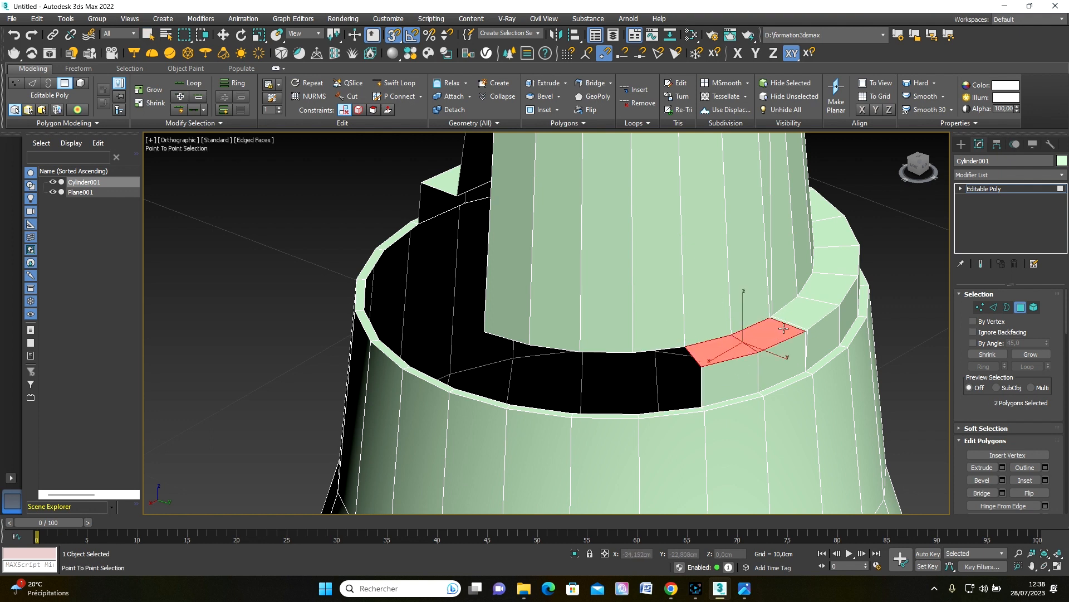
{"action": "right_click", "coordinate": [758, 339]}
{"action": "key", "text": "ctrl+d"}
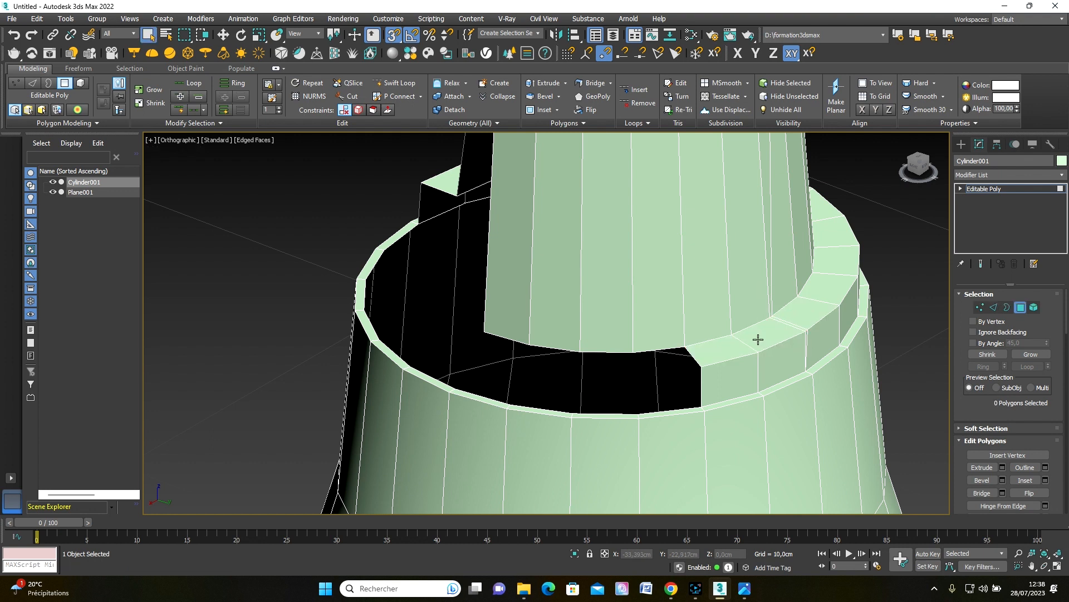
Step: Delete the three upper ring polygons of the collar between the gap and the rear cut line, including the sliver
{"action": "left_click", "coordinate": [701, 356]}
{"action": "key", "text": "shift"}
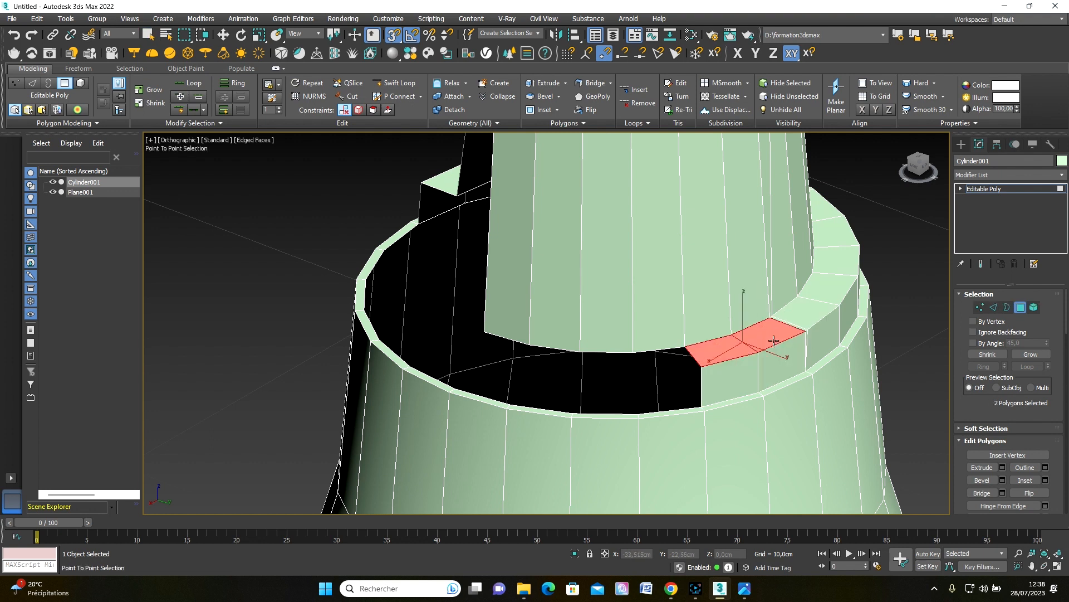
{"action": "left_click", "coordinate": [788, 323]}
{"action": "right_click", "coordinate": [789, 324]}
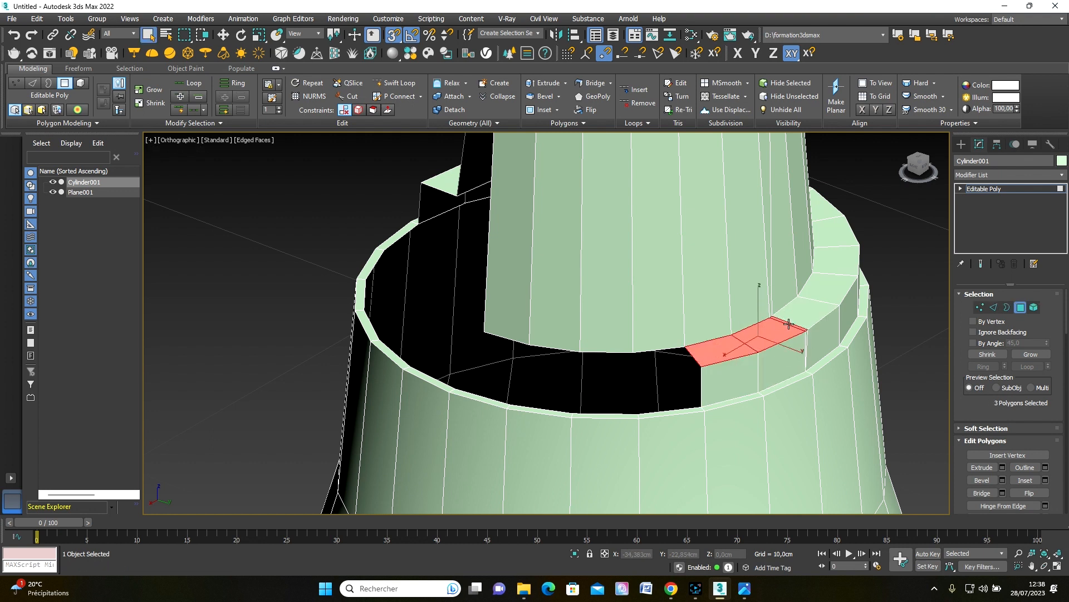
{"action": "key", "text": "Delete"}
Step: Delete the three outer side polygons of the collar between the gap and the rear cut line
{"action": "left_click", "coordinate": [726, 379]}
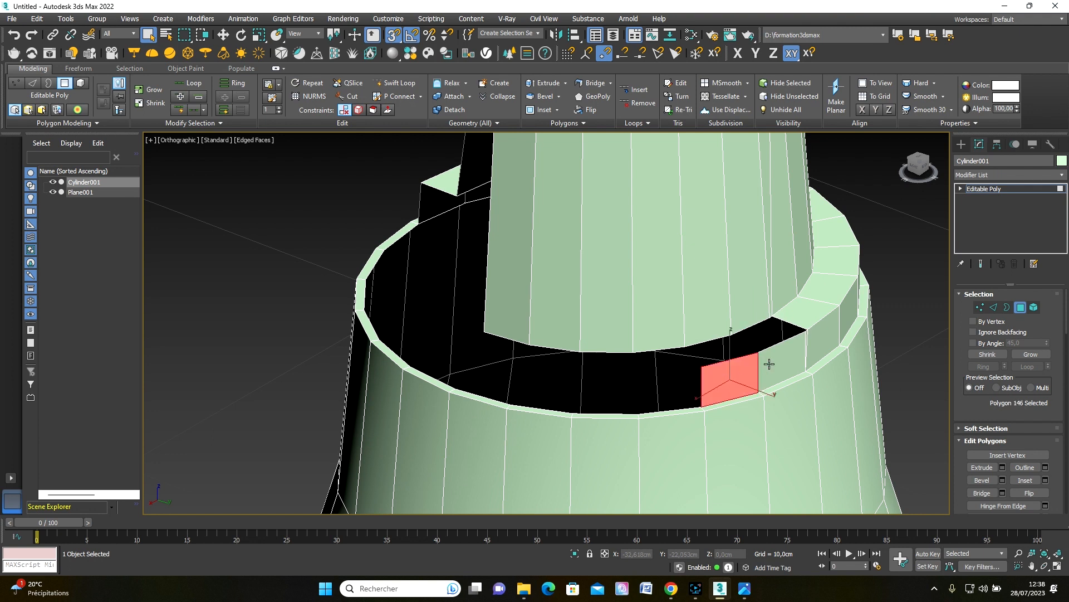
{"action": "left_click", "coordinate": [774, 363], "text": "ctrl"}
{"action": "left_click", "coordinate": [805, 341], "text": "ctrl"}
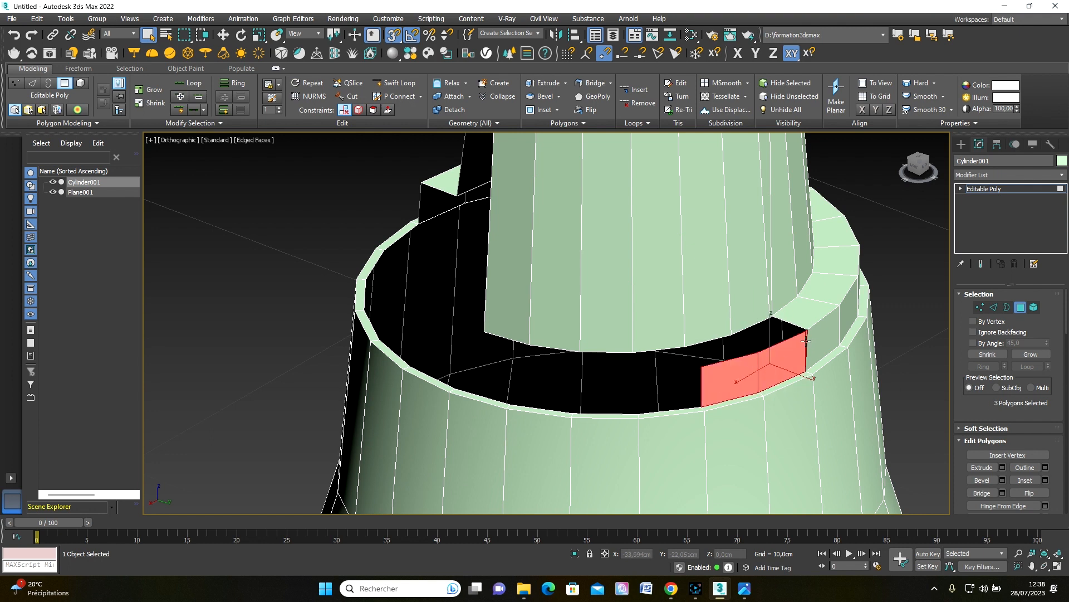
{"action": "key", "text": "Delete"}
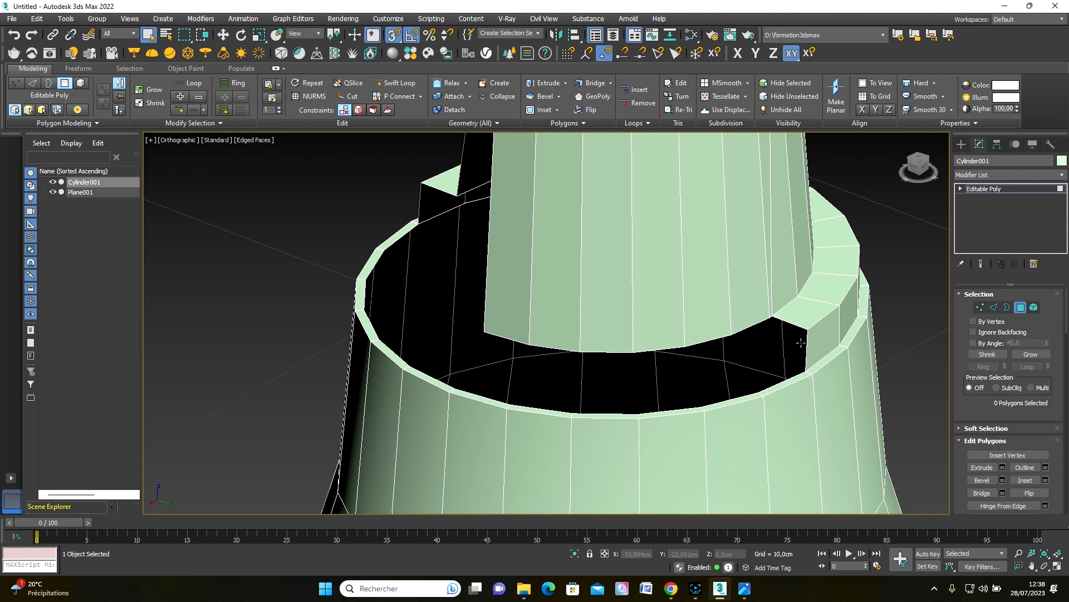
Step: Delete the neck's rear side polygons from the sliver at the cut line to the open edge
{"action": "left_click", "coordinate": [766, 191]}
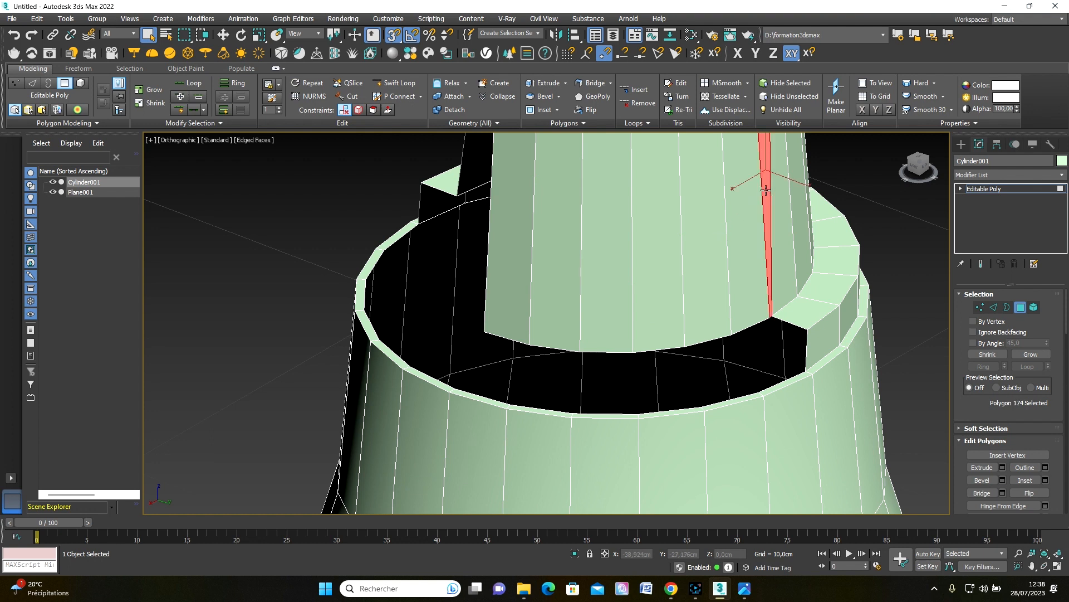
{"action": "left_click", "coordinate": [518, 226], "text": "ctrl+shift"}
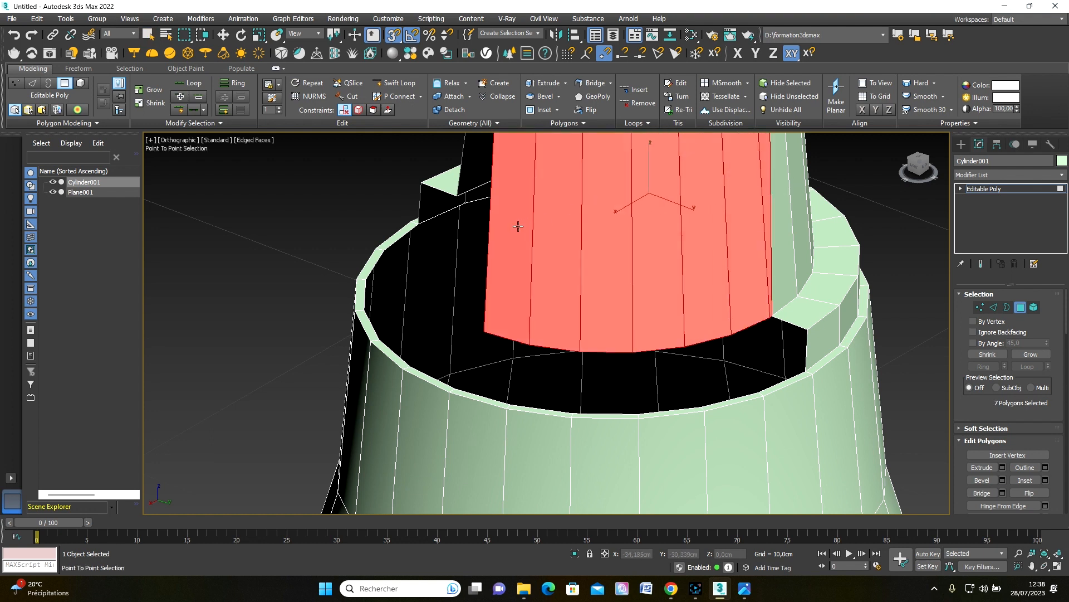
{"action": "key", "text": "Escape"}
{"action": "key", "text": "Delete"}
Step: Create a four-sided polygon closing the neck's vertical cut face between its two top and two base corner vertices
{"action": "scroll", "coordinate": [514, 225], "scroll_direction": "down", "scroll_amount": 5}
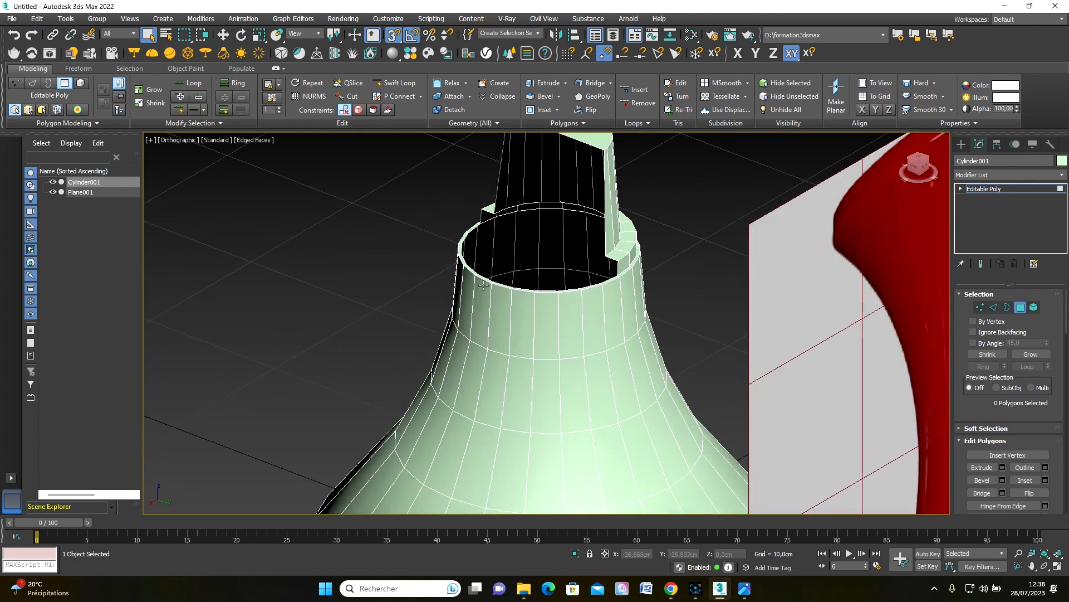
{"action": "middle_click_drag", "start_coordinate": [483, 285], "coordinate": [775, 350], "text": "alt"}
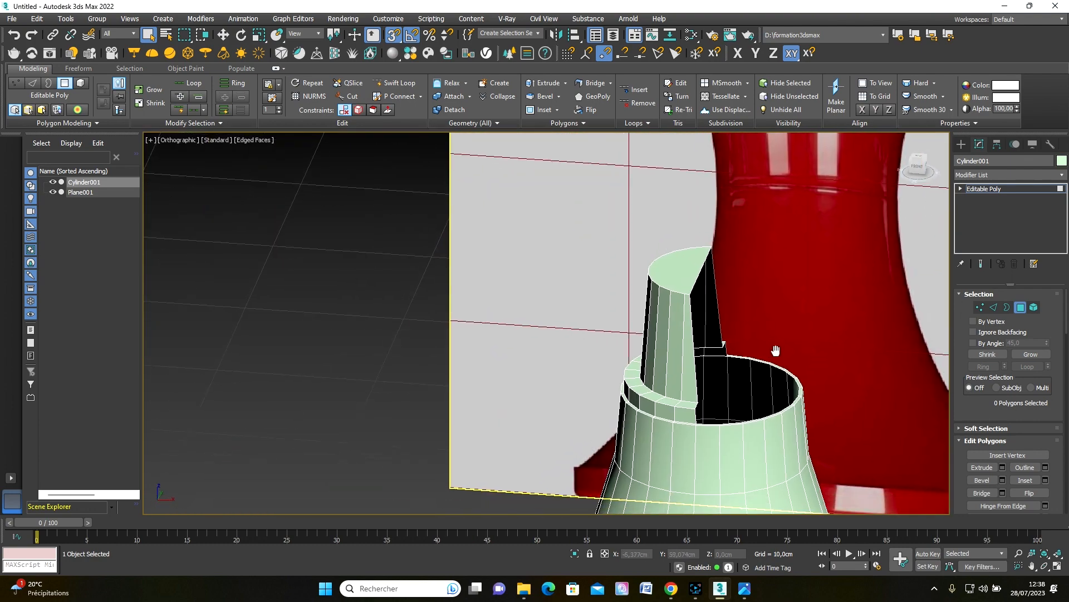
{"action": "mouse_move", "coordinate": [736, 401]}
{"action": "middle_mouse_down", "text": "alt"}
{"action": "mouse_move", "coordinate": [689, 430]}
{"action": "mouse_move", "coordinate": [718, 423]}
{"action": "mouse_move", "coordinate": [747, 394]}
{"action": "mouse_move", "coordinate": [713, 420]}
{"action": "middle_mouse_up", "text": "alt"}
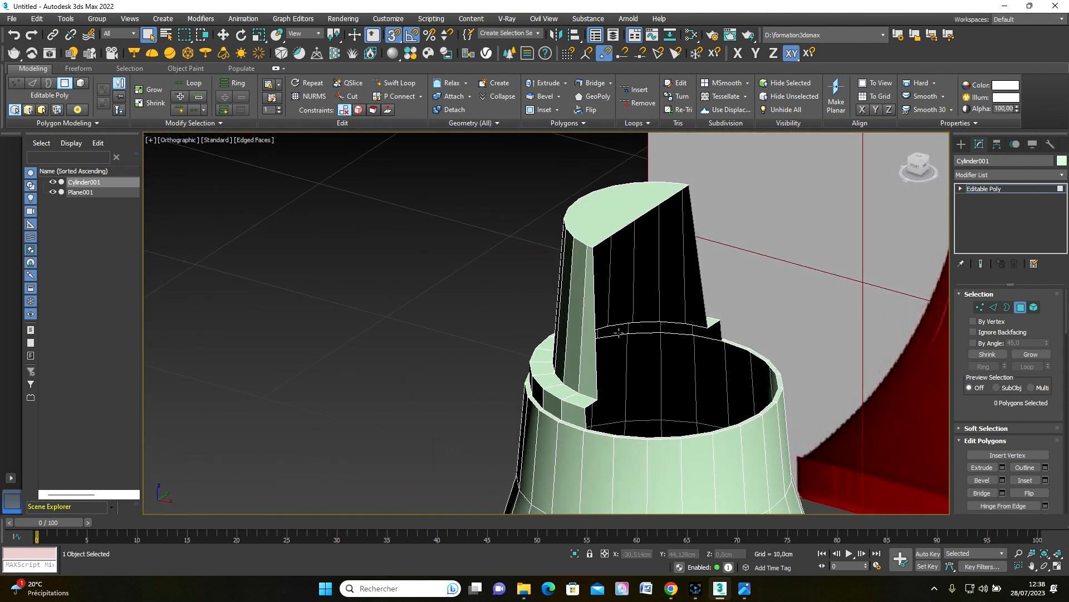
{"action": "mouse_move", "coordinate": [594, 275]}
{"action": "middle_mouse_down", "text": "alt"}
{"action": "mouse_move", "coordinate": [520, 305]}
{"action": "mouse_move", "coordinate": [606, 279]}
{"action": "middle_mouse_up", "text": "alt"}
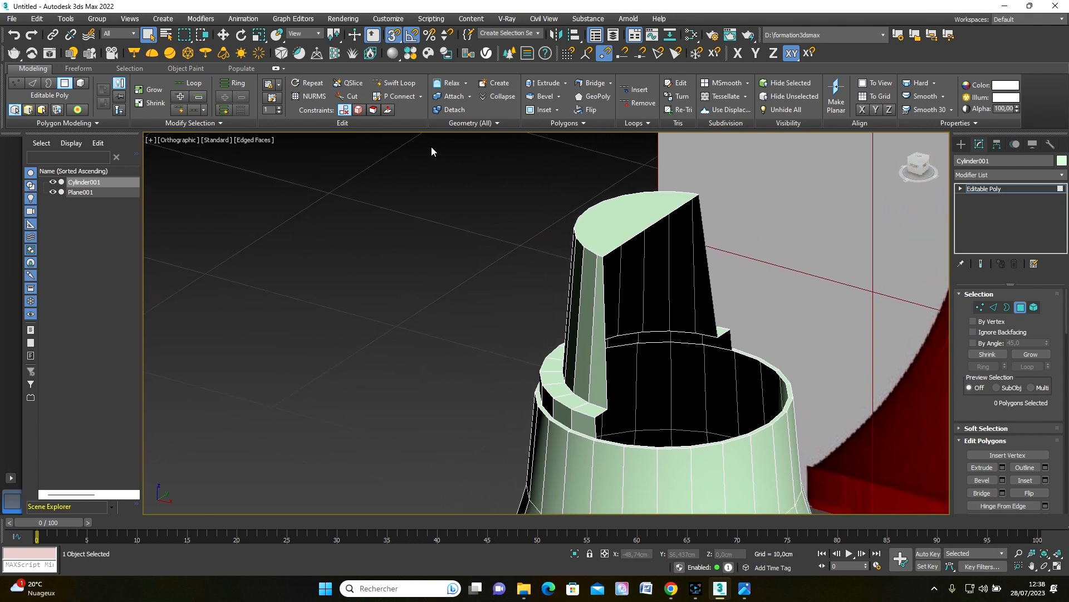
{"action": "left_click", "coordinate": [493, 83]}
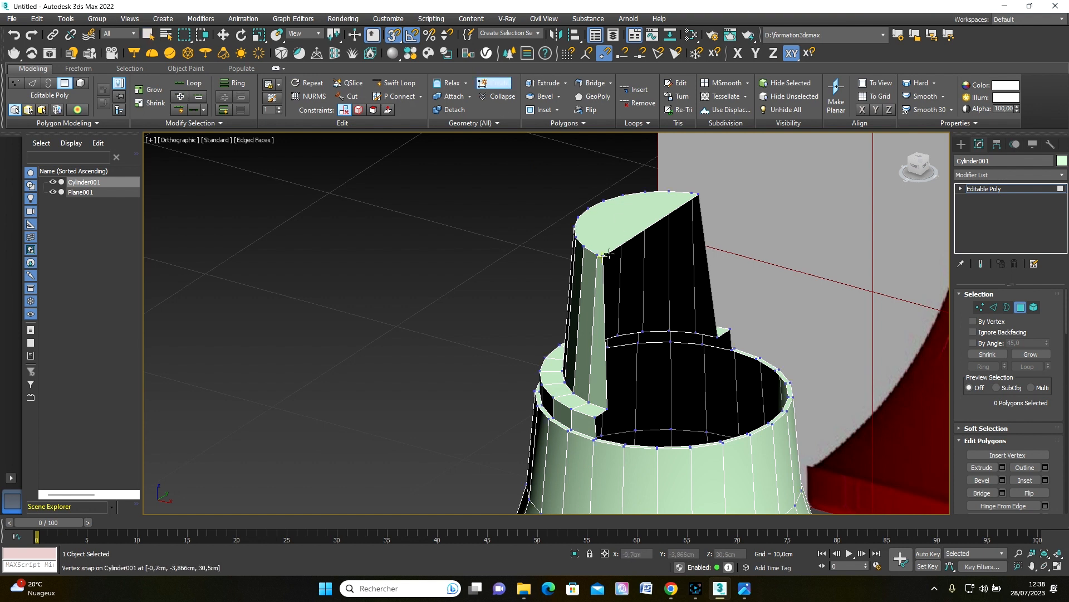
{"action": "scroll", "coordinate": [635, 245], "scroll_direction": "up", "scroll_amount": 2}
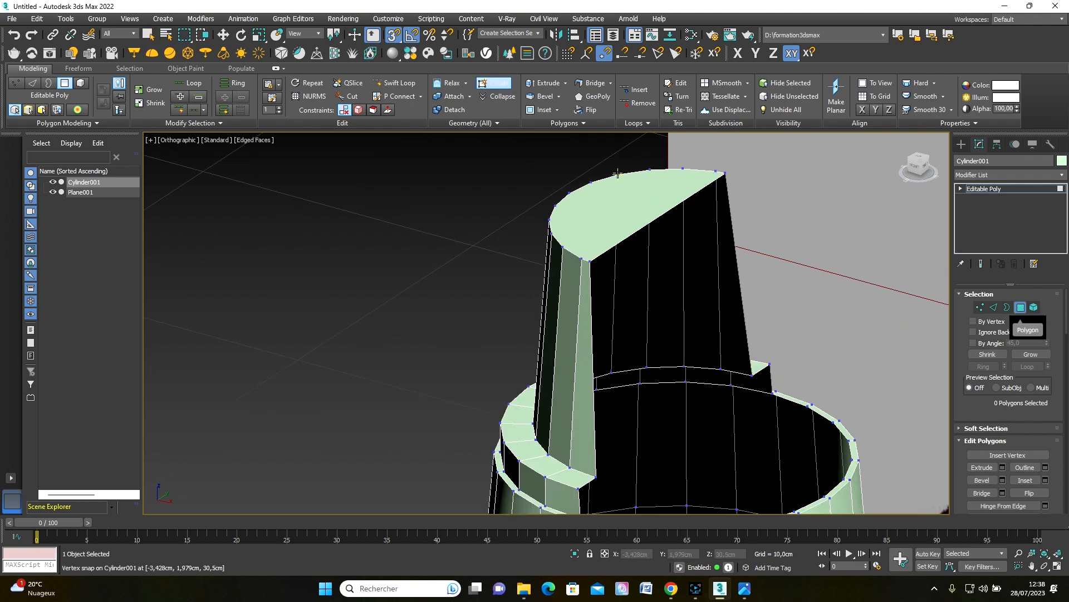
{"action": "left_click", "coordinate": [591, 262]}
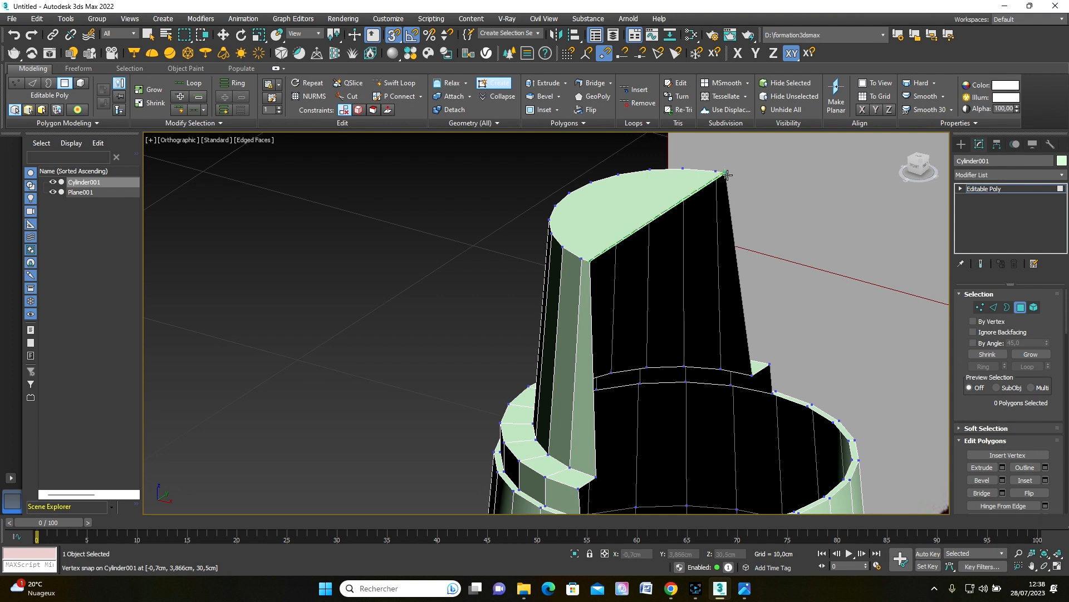
{"action": "left_click", "coordinate": [752, 373]}
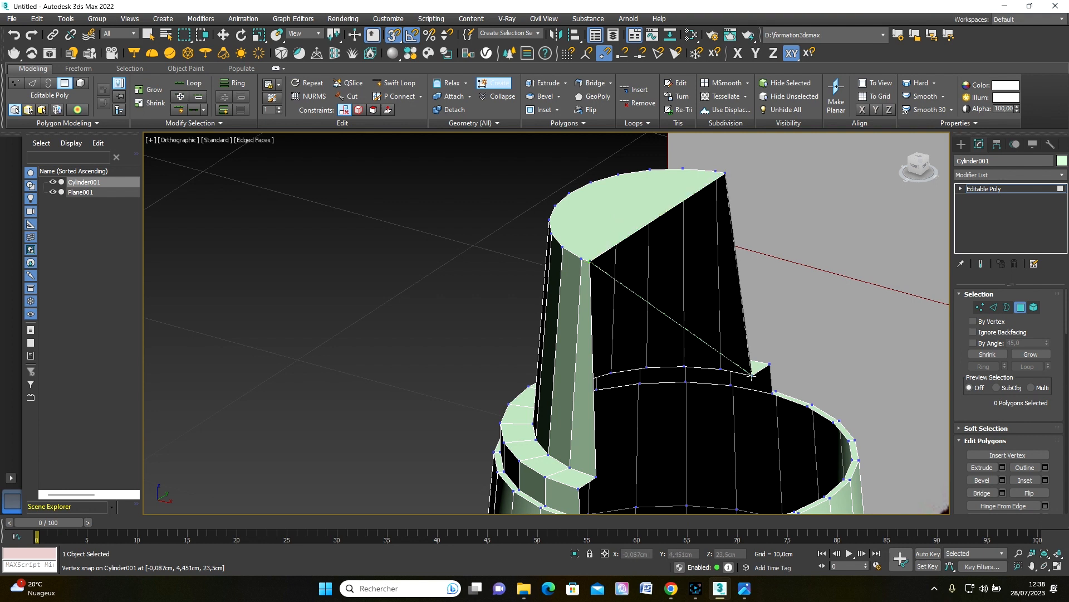
{"action": "left_click", "coordinate": [596, 476]}
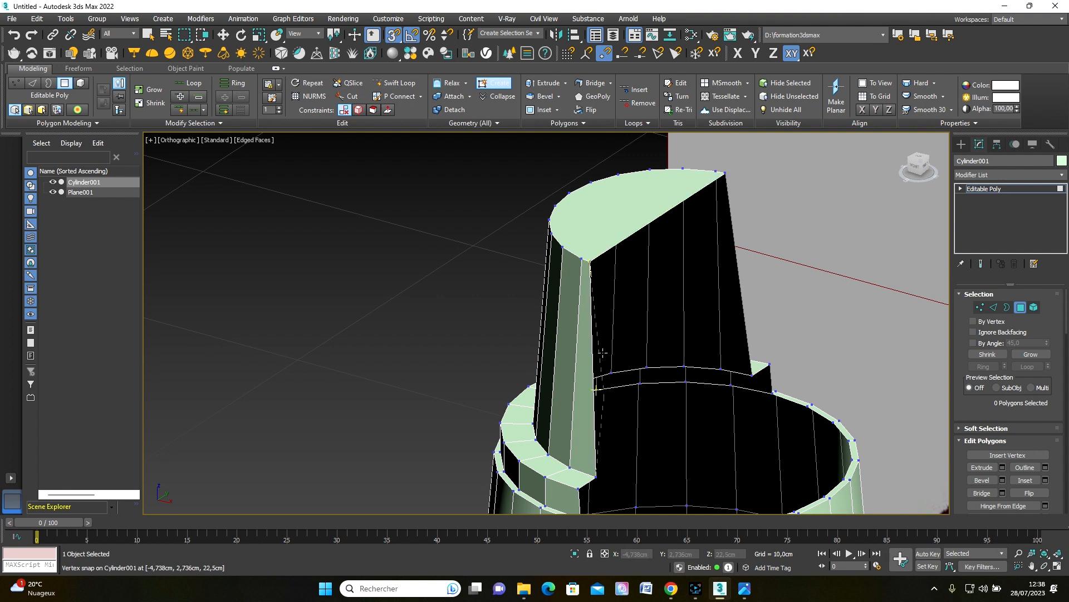
{"action": "left_click", "coordinate": [590, 262]}
{"action": "scroll", "coordinate": [563, 336], "scroll_direction": "up", "scroll_amount": 3}
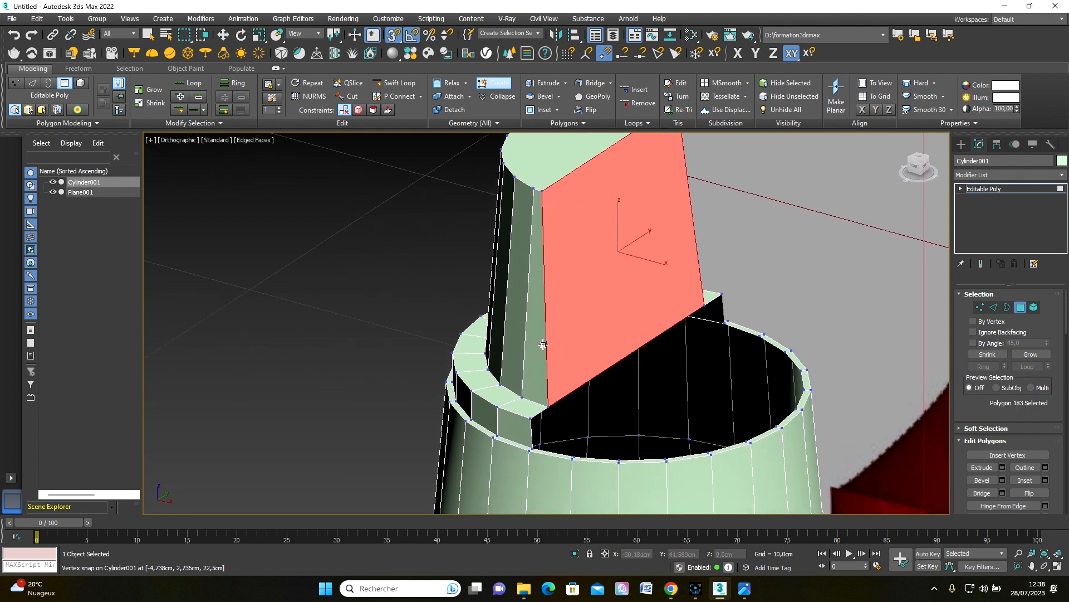
{"action": "scroll", "coordinate": [526, 425], "scroll_direction": "up", "scroll_amount": 2}
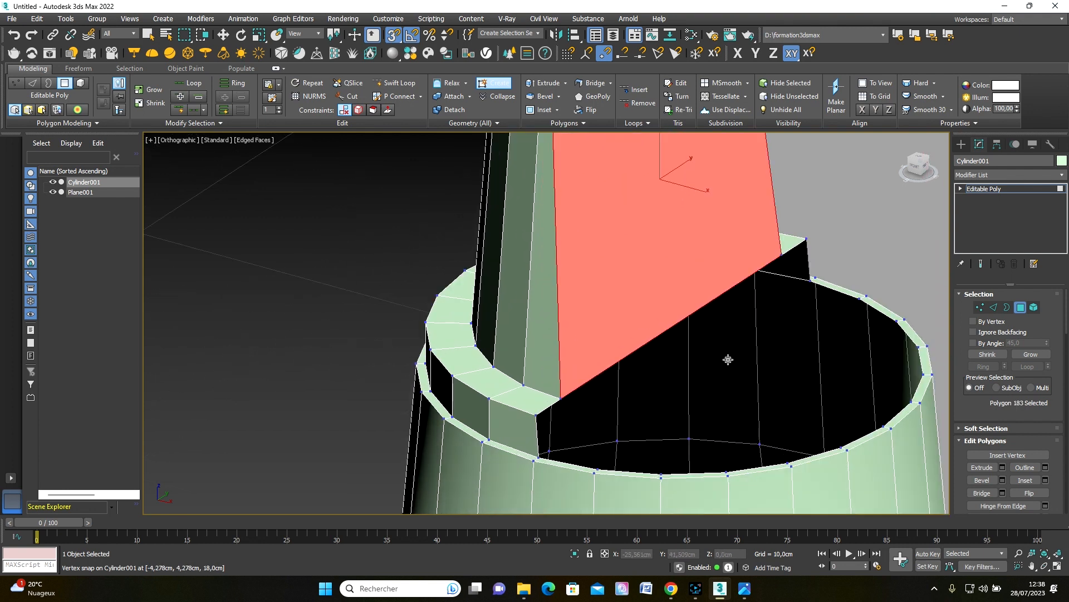
Step: Create a polygon closing the collar's vertical cut face below the neck, between its upper corners and lower rim vertices
{"action": "left_click", "coordinate": [559, 399]}
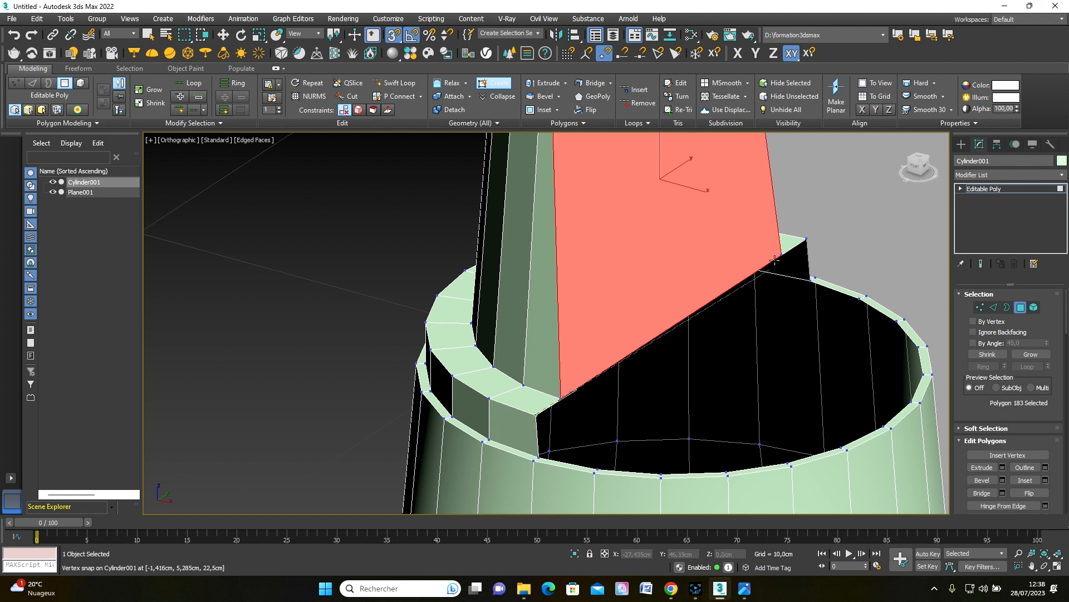
{"action": "left_click", "coordinate": [807, 239]}
{"action": "left_click", "coordinate": [537, 459]}
{"action": "left_click", "coordinate": [536, 417]}
{"action": "middle_click_drag", "start_coordinate": [721, 446], "coordinate": [650, 382], "text": "alt"}
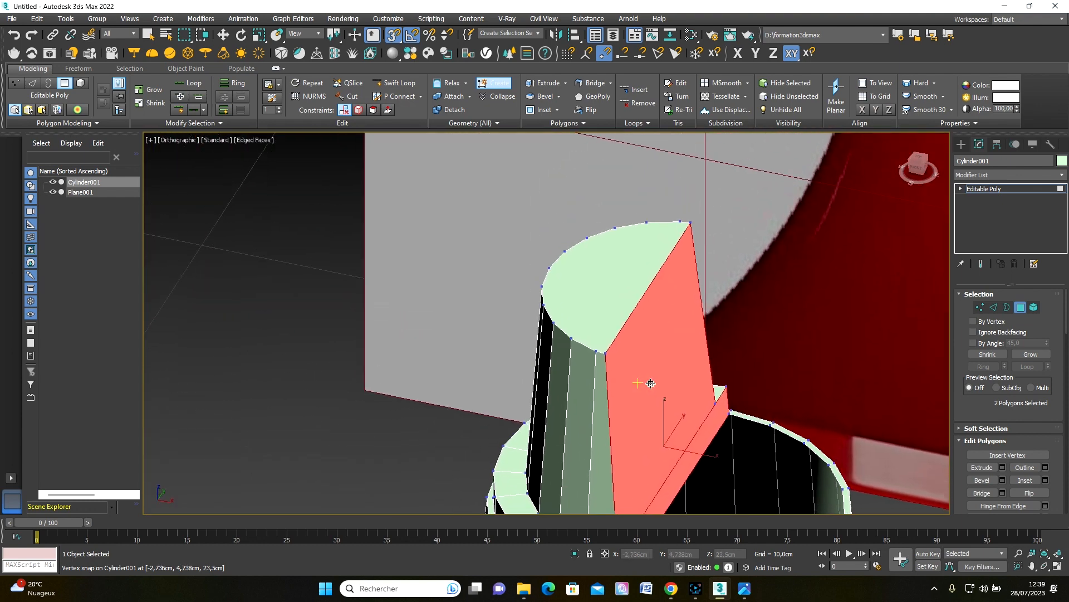
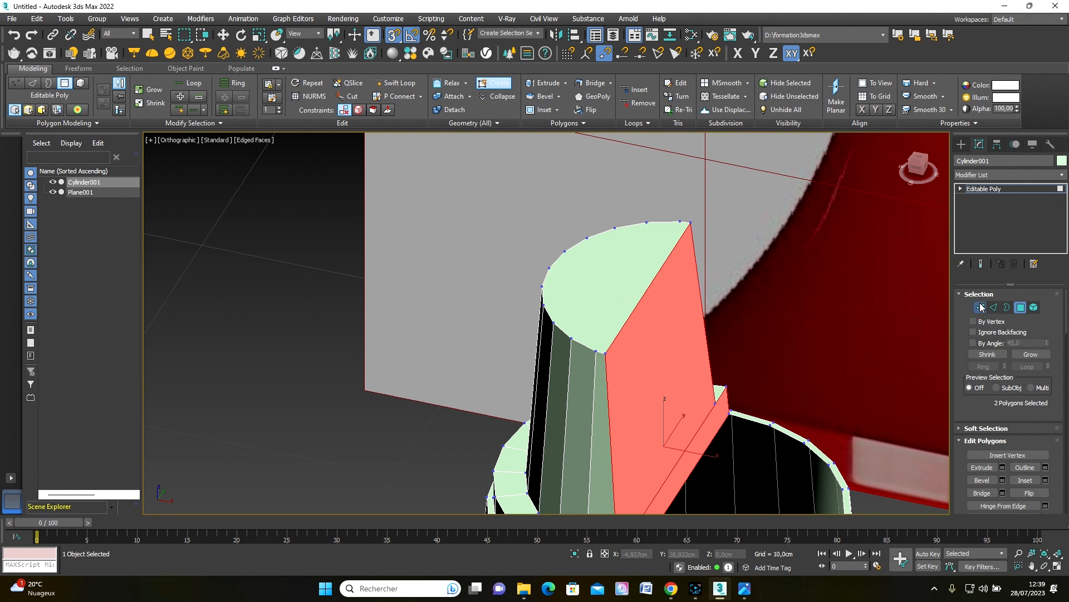
{"action": "left_click", "coordinate": [980, 307], "text": "ctrl"}
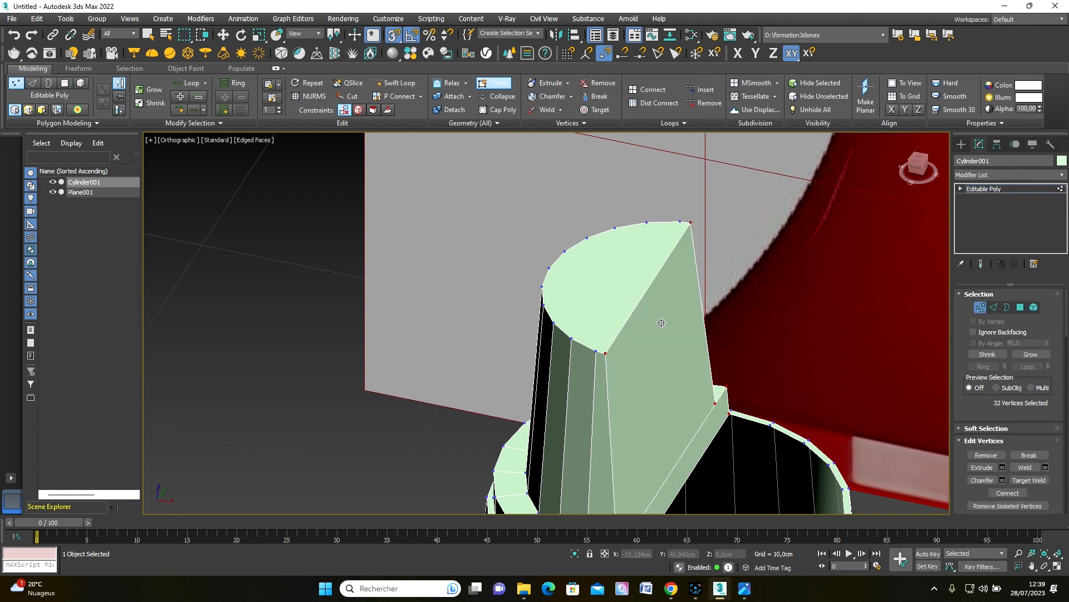
{"action": "left_click", "coordinate": [596, 350], "text": "ctrl"}
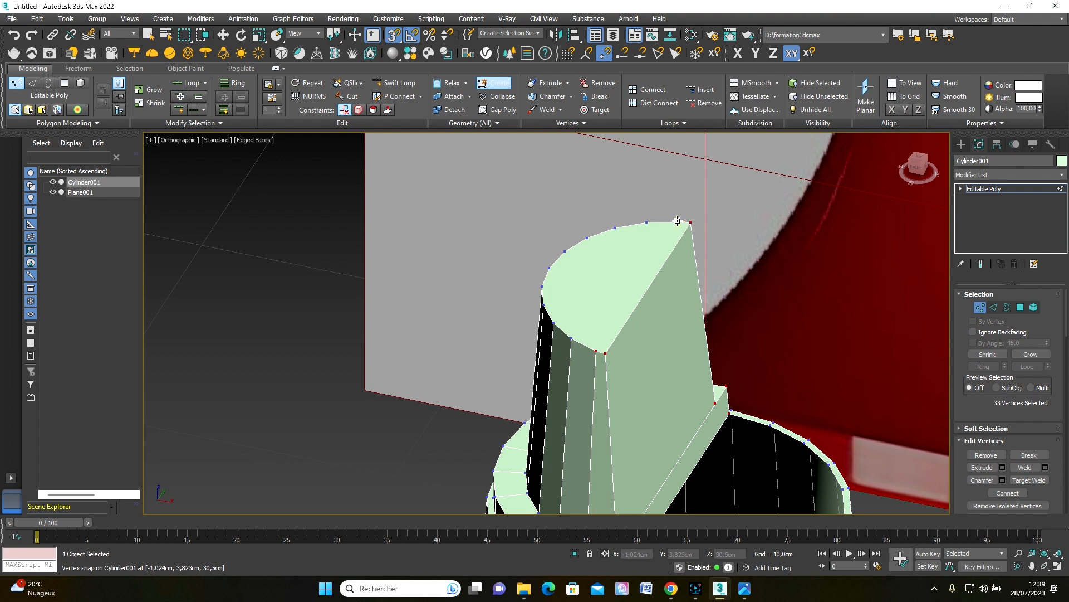
{"action": "left_click", "coordinate": [981, 309]}
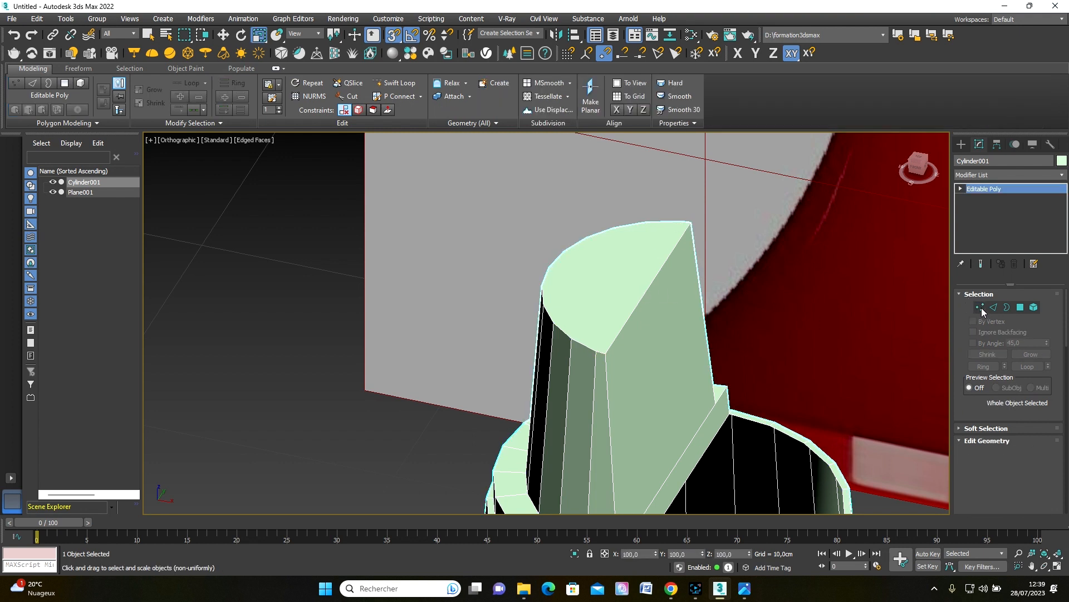
Step: Connect the two opposite rim vertices of the neck's top cap nearest the cut edge's corners with an edge parallel to the cut
{"action": "left_click", "coordinate": [980, 309]}
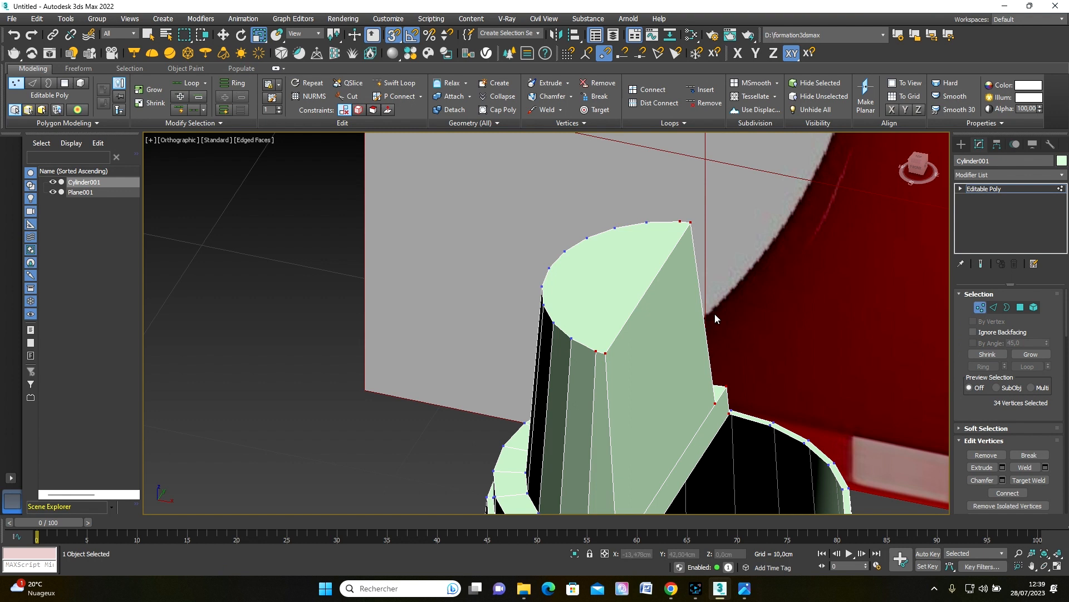
{"action": "left_click", "coordinate": [571, 338]}
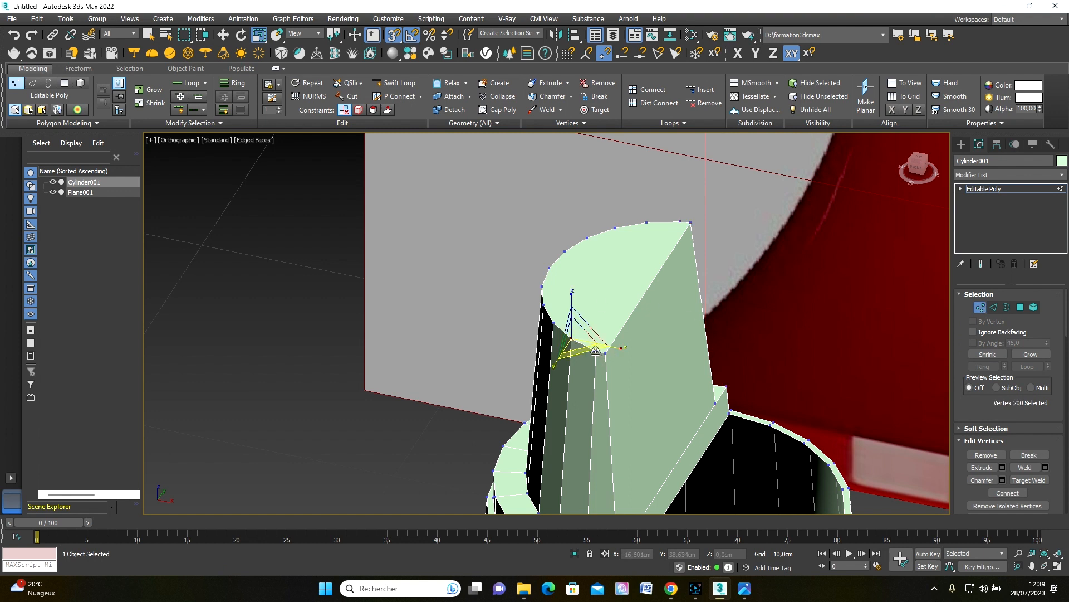
{"action": "left_click", "coordinate": [596, 350]}
{"action": "left_click", "coordinate": [680, 217], "text": "ctrl"}
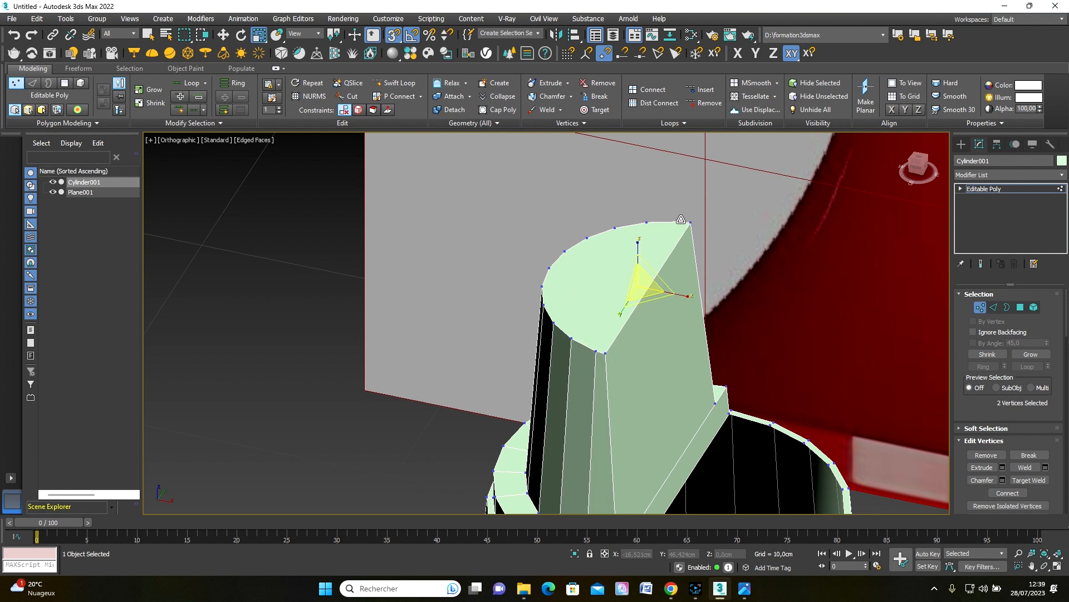
{"action": "scroll", "coordinate": [515, 327], "scroll_direction": "up", "scroll_amount": 4}
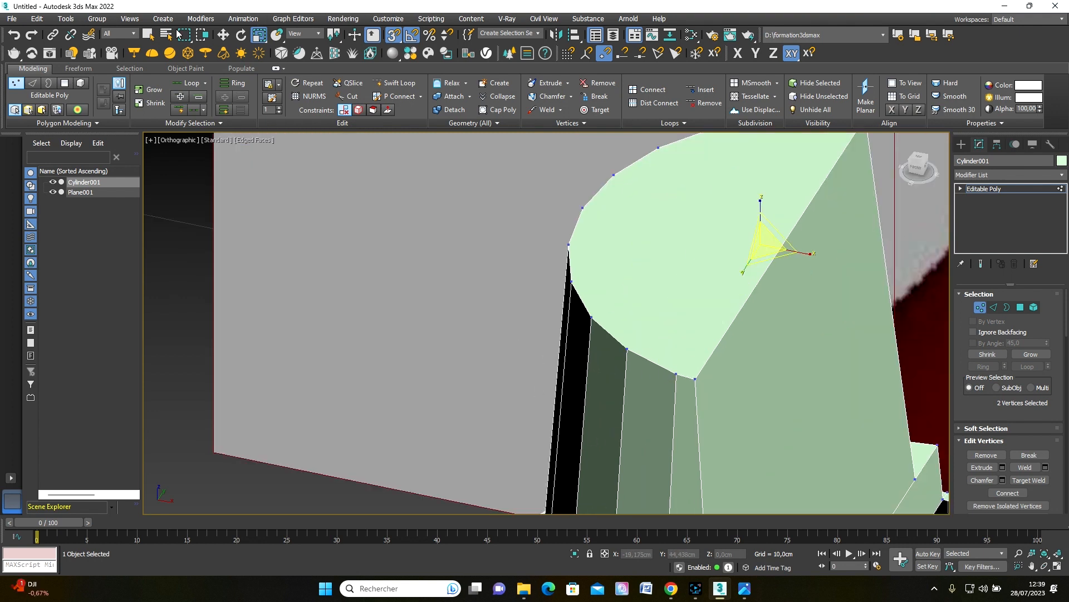
{"action": "left_click", "coordinate": [223, 34]}
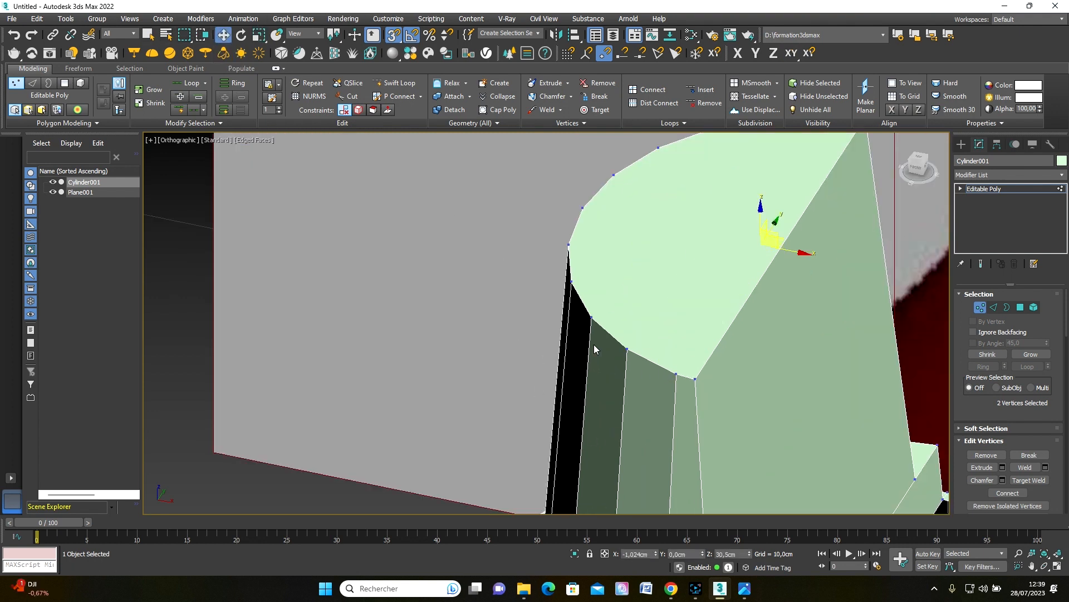
{"action": "left_click", "coordinate": [676, 375]}
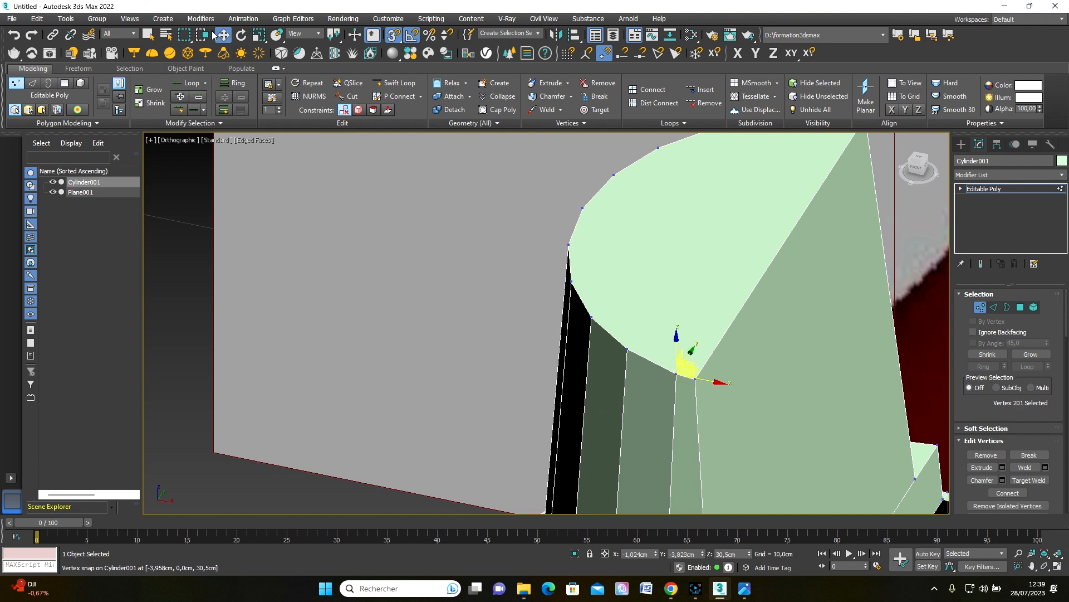
{"action": "middle_click_drag", "start_coordinate": [453, 215], "coordinate": [704, 245], "text": "alt"}
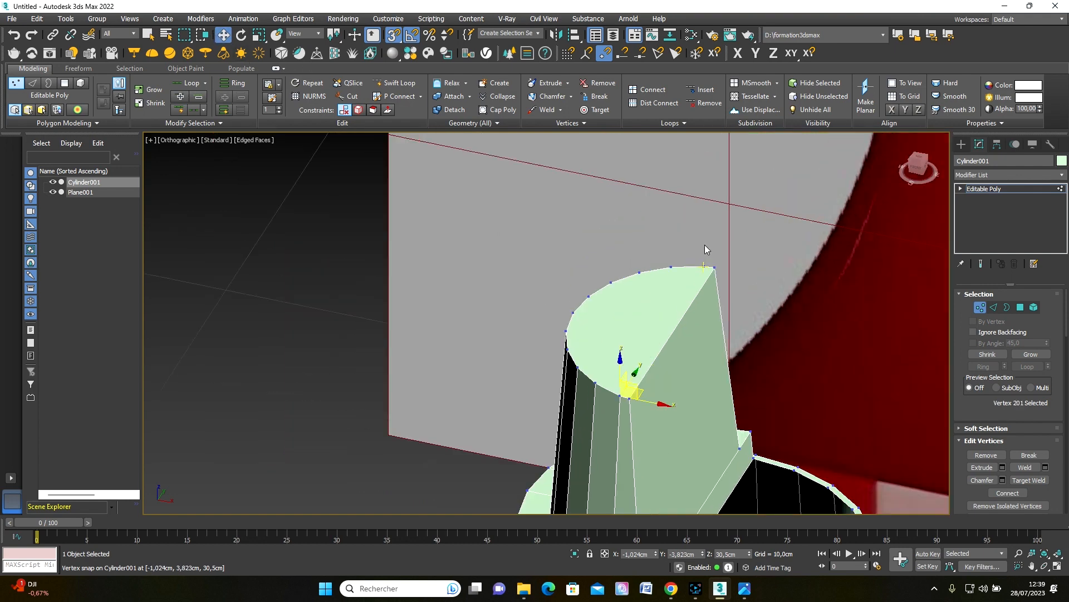
{"action": "left_click", "coordinate": [704, 267], "text": "ctrl"}
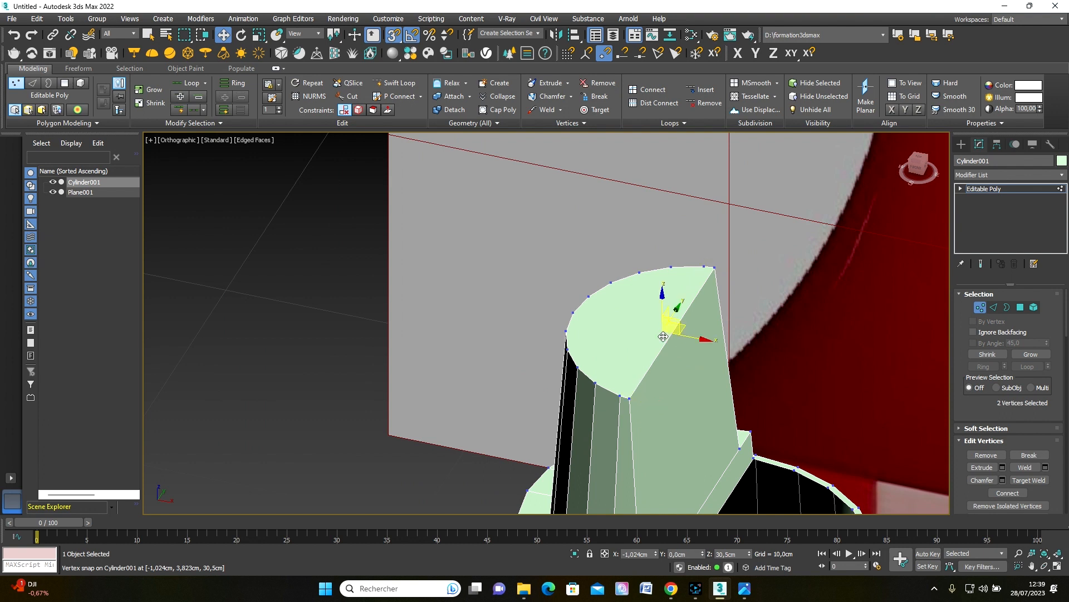
{"action": "left_click", "coordinate": [646, 90]}
Step: Connect the next pair of opposite rim vertices inward on the neck's top cap with a second parallel edge
{"action": "left_click", "coordinate": [593, 383]}
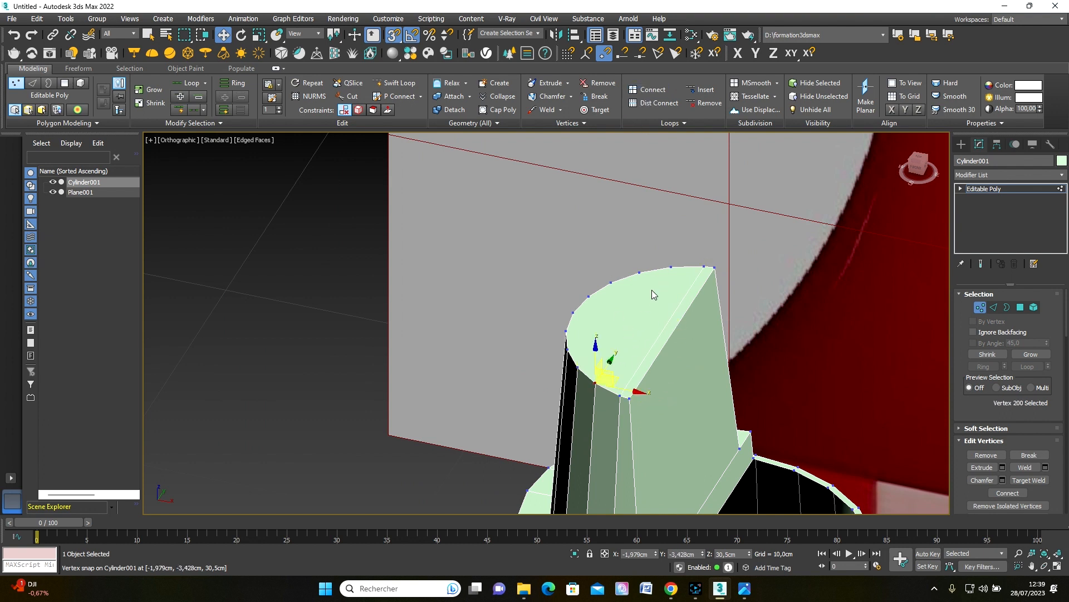
{"action": "left_click", "coordinate": [671, 266], "text": "ctrl"}
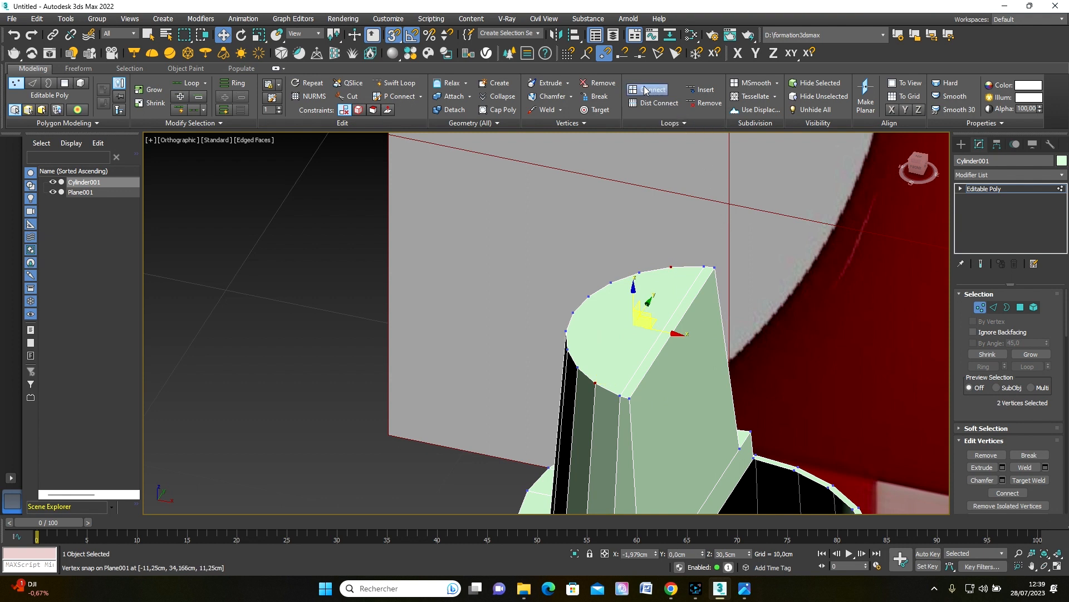
{"action": "scroll", "coordinate": [674, 268], "scroll_direction": "up", "scroll_amount": 2}
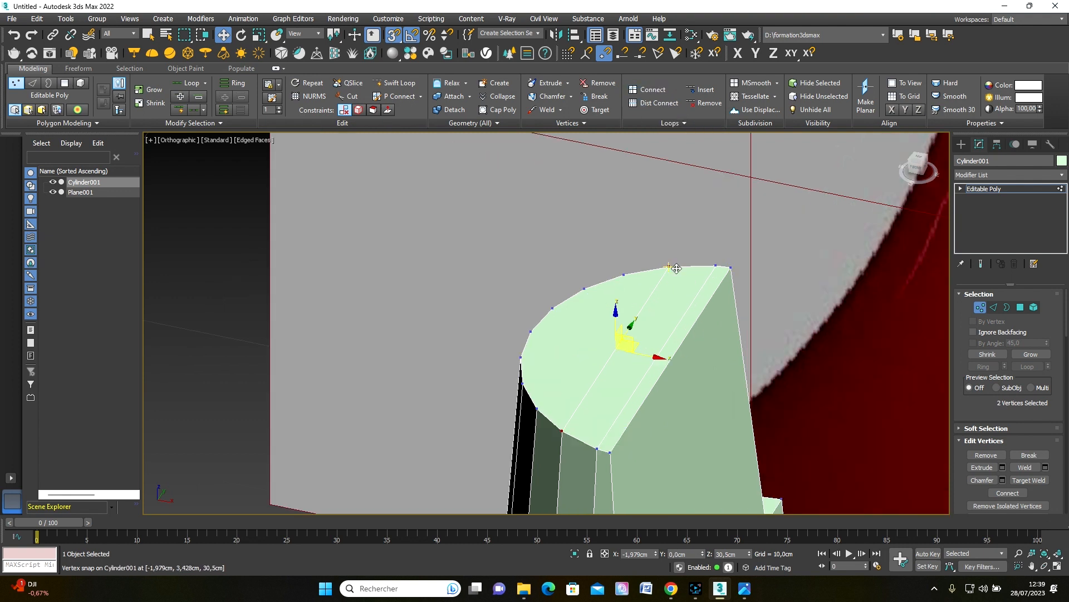
Step: Connect the next two pairs of opposite rim vertices across the half-round pin's top face
{"action": "left_click", "coordinate": [535, 410]}
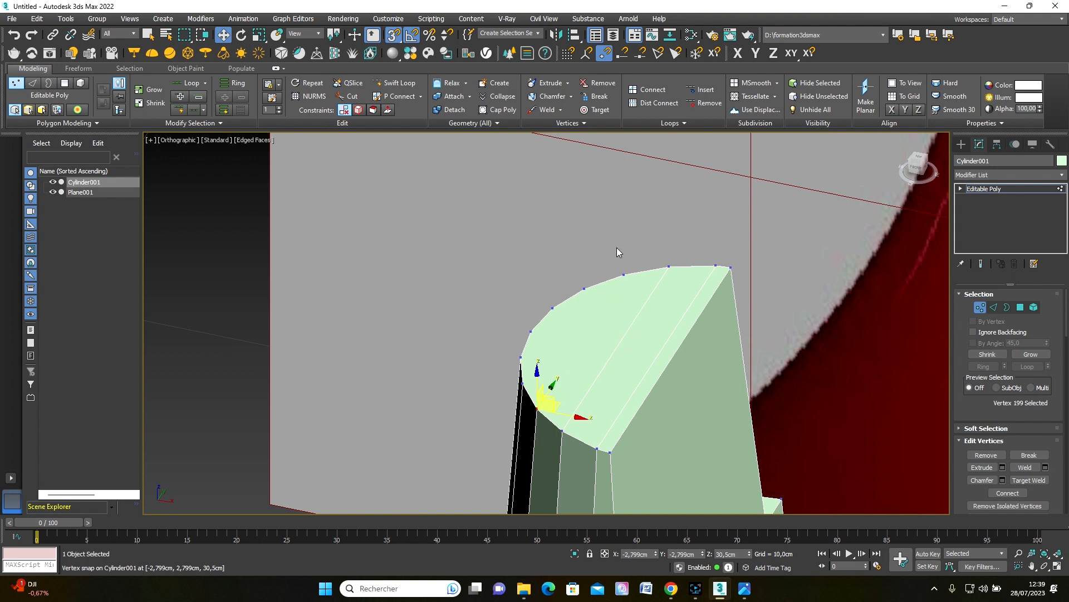
{"action": "left_click", "coordinate": [625, 274], "text": "ctrl"}
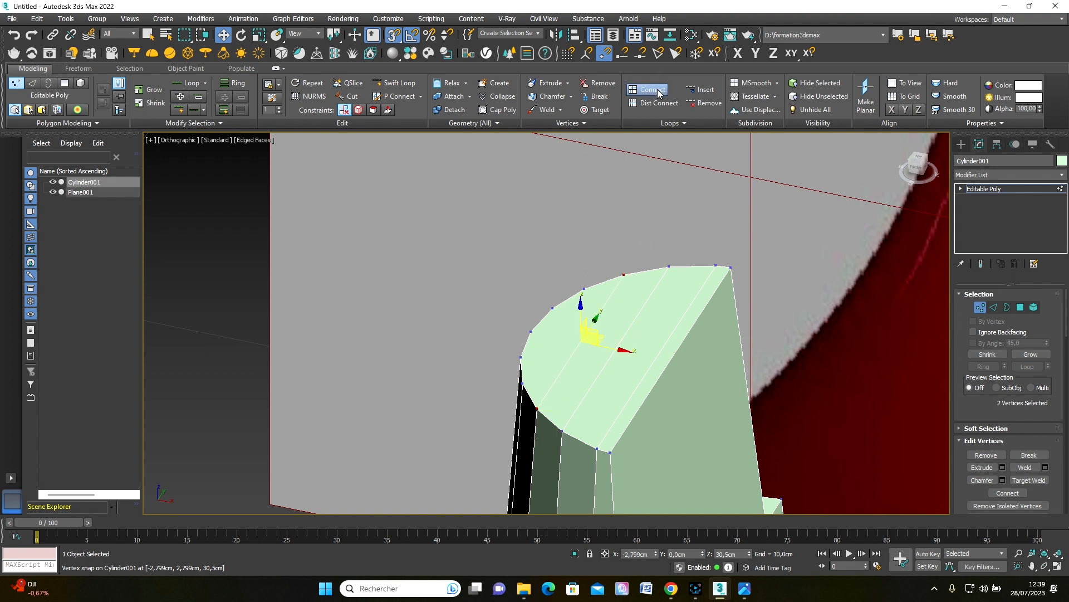
{"action": "left_click", "coordinate": [521, 357]}
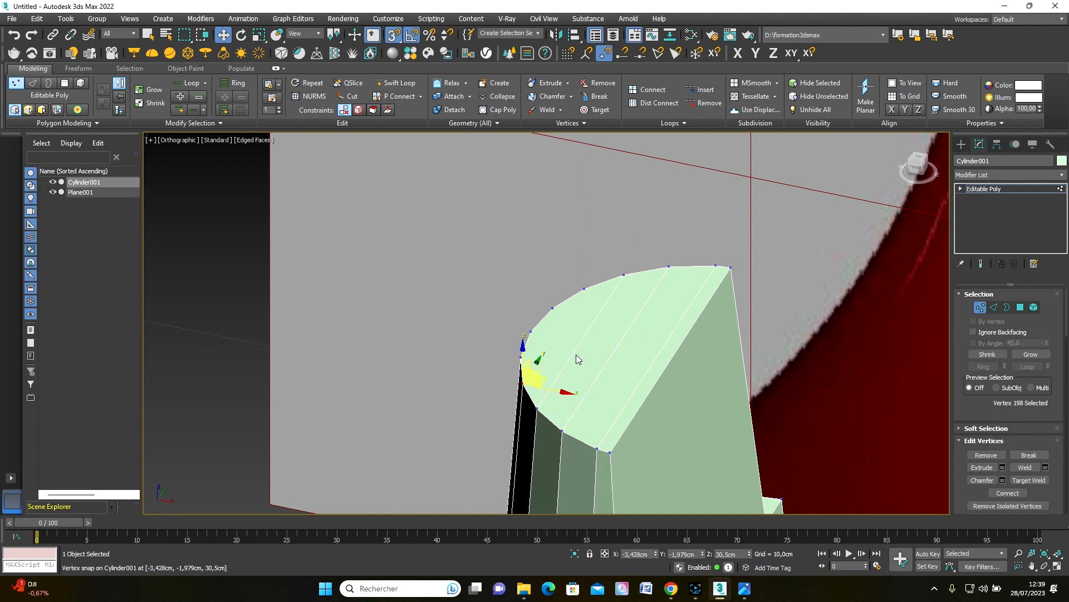
{"action": "left_click", "coordinate": [583, 289], "text": "ctrl"}
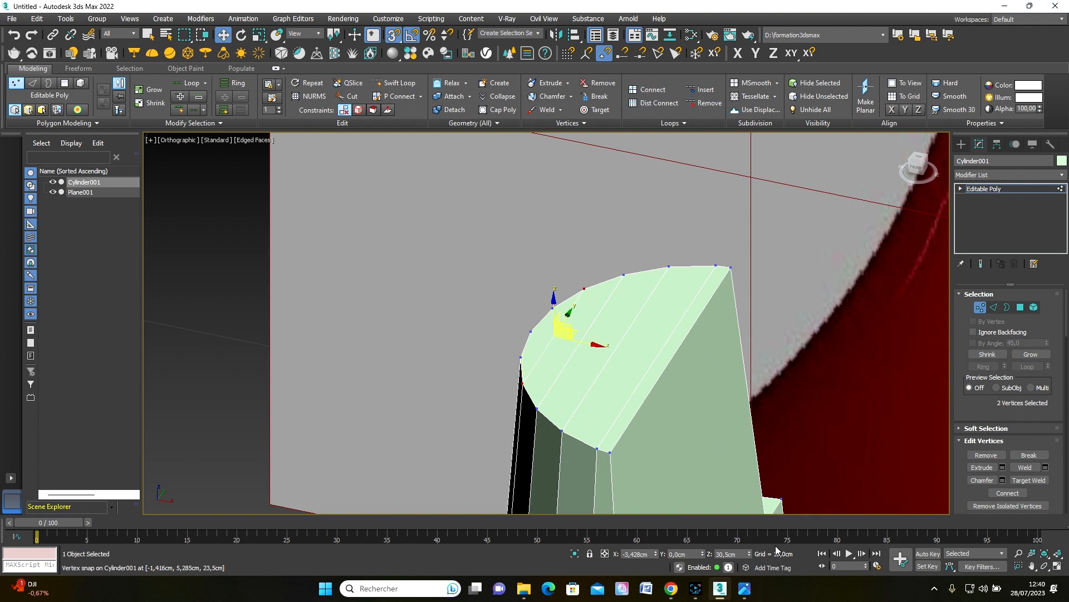
Step: With midpoint snapping enabled, cut across the pin's top face from the arc's middle vertex to the midpoint of the straight edge
{"action": "scroll", "coordinate": [677, 405], "scroll_direction": "down", "scroll_amount": 2}
{"action": "middle_click_drag", "start_coordinate": [677, 405], "coordinate": [618, 315]}
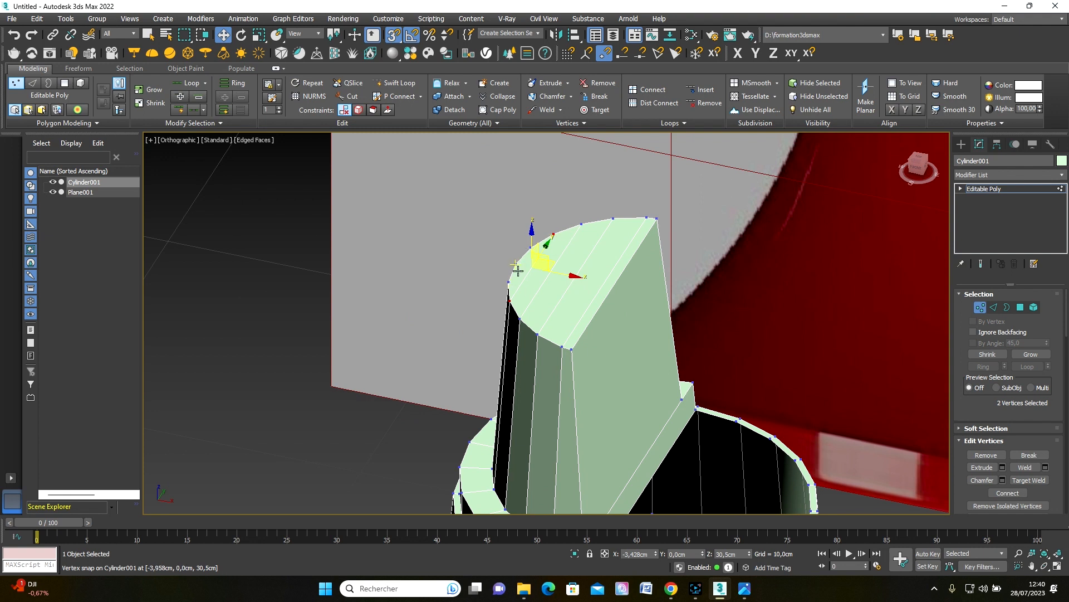
{"action": "scroll", "coordinate": [519, 266], "scroll_direction": "up", "scroll_amount": 2}
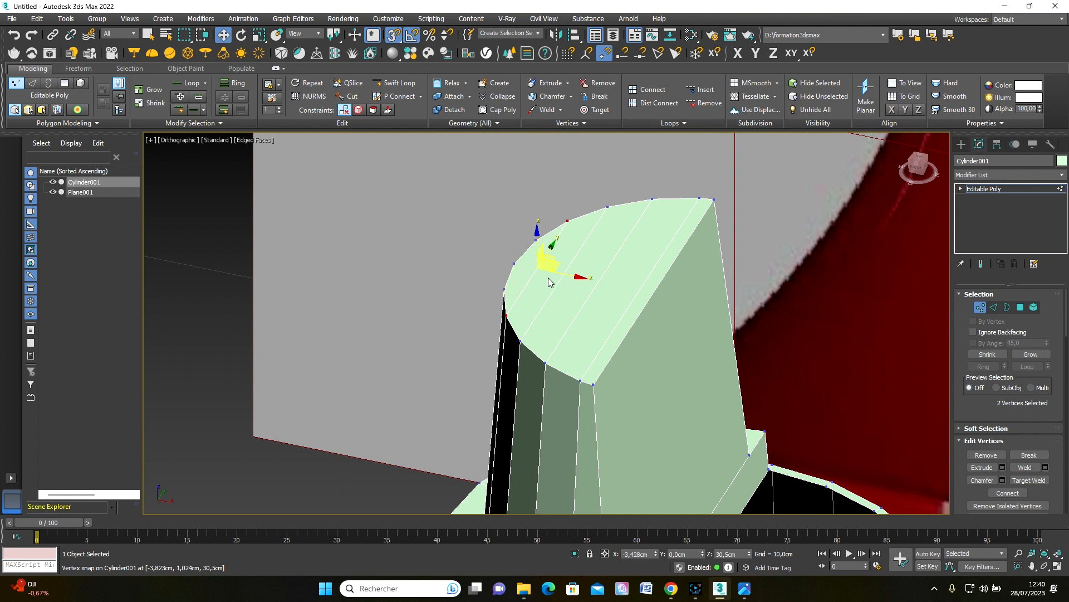
{"action": "middle_click_drag", "start_coordinate": [589, 313], "coordinate": [580, 232]}
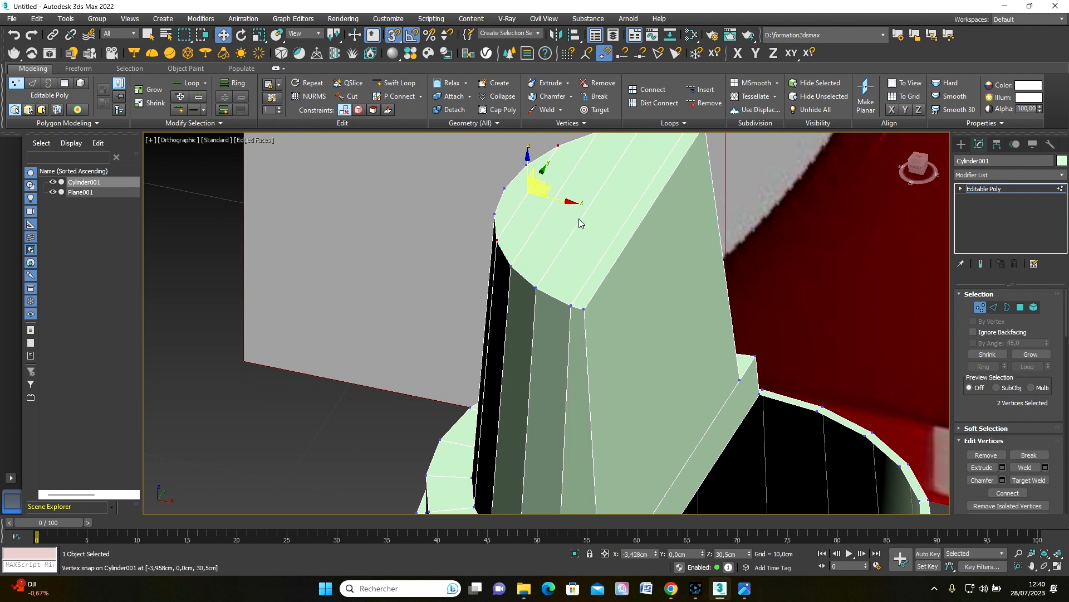
{"action": "left_click", "coordinate": [351, 98]}
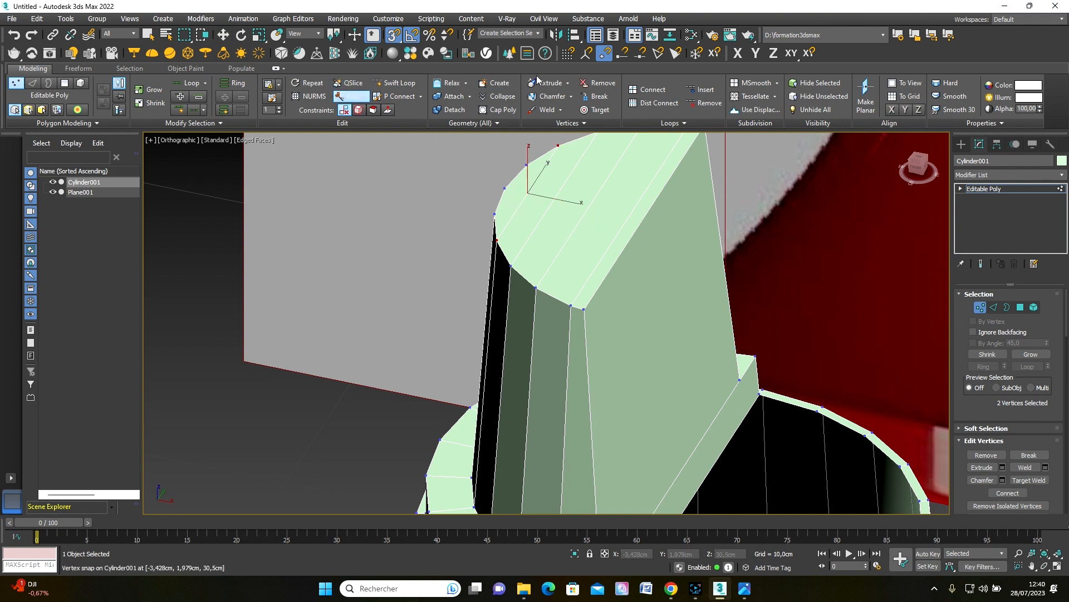
{"action": "left_click", "coordinate": [642, 55]}
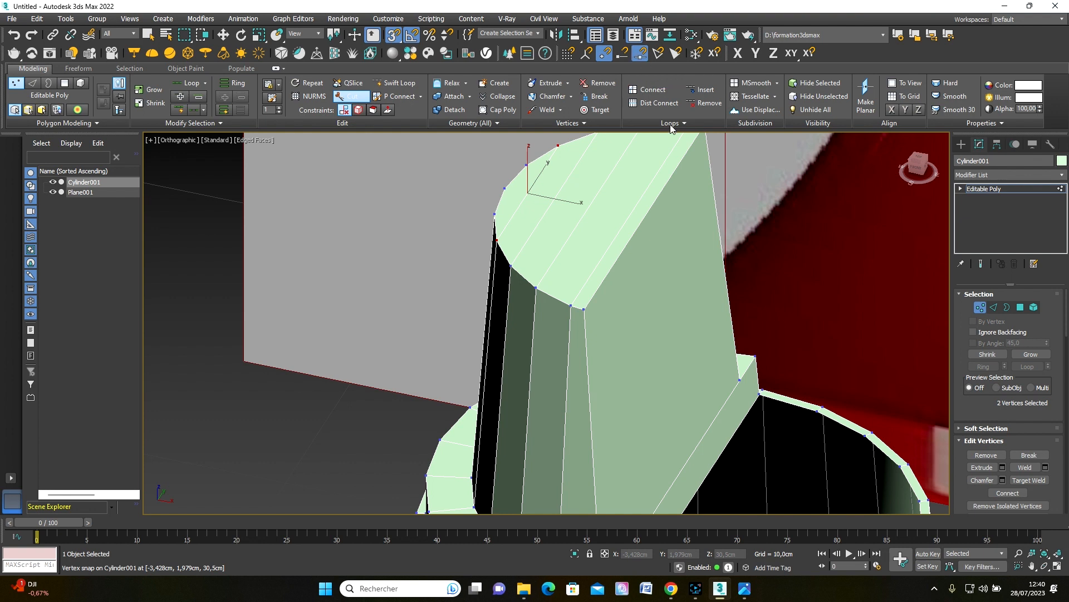
{"action": "left_click", "coordinate": [504, 186]}
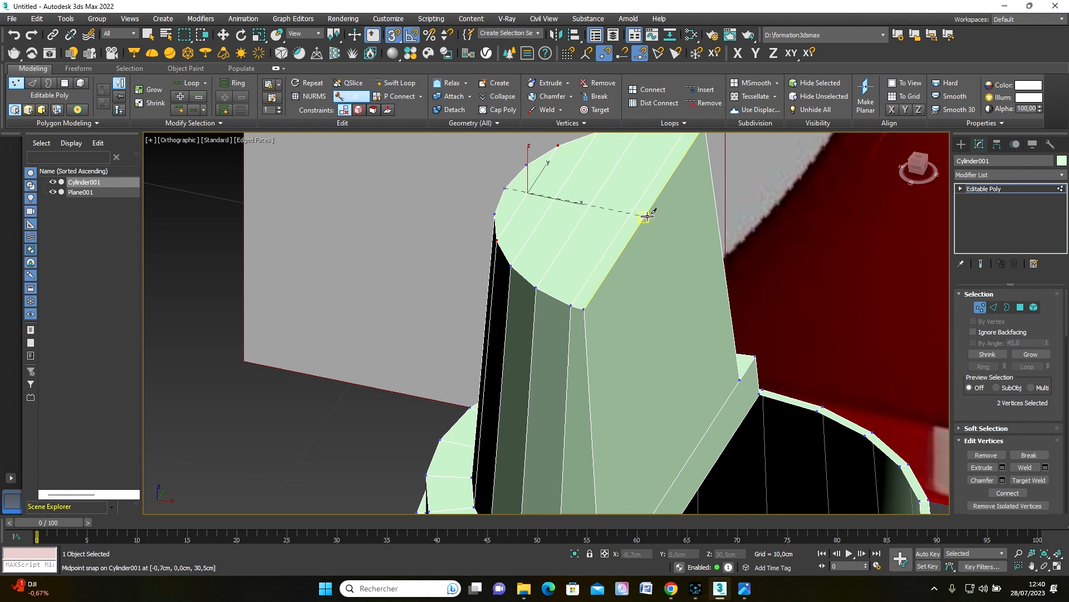
{"action": "left_click", "coordinate": [645, 216]}
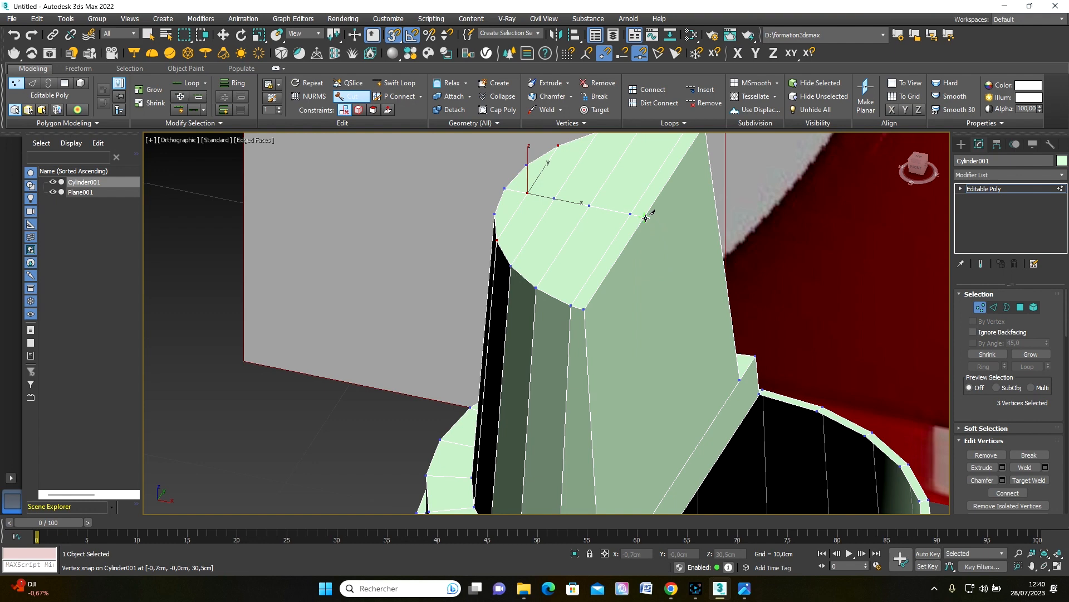
Step: Continue the cut down the pin's flat side to the midpoint of its bottom edge, and finish vertex editing
{"action": "right_click", "coordinate": [669, 372]}
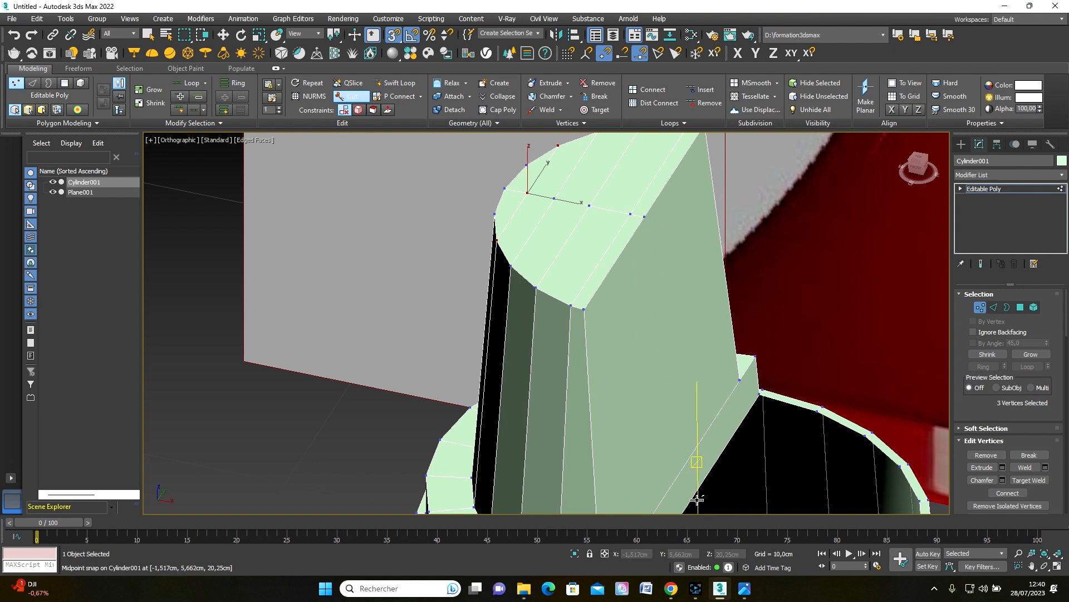
{"action": "middle_click_drag", "start_coordinate": [696, 499], "coordinate": [687, 318]}
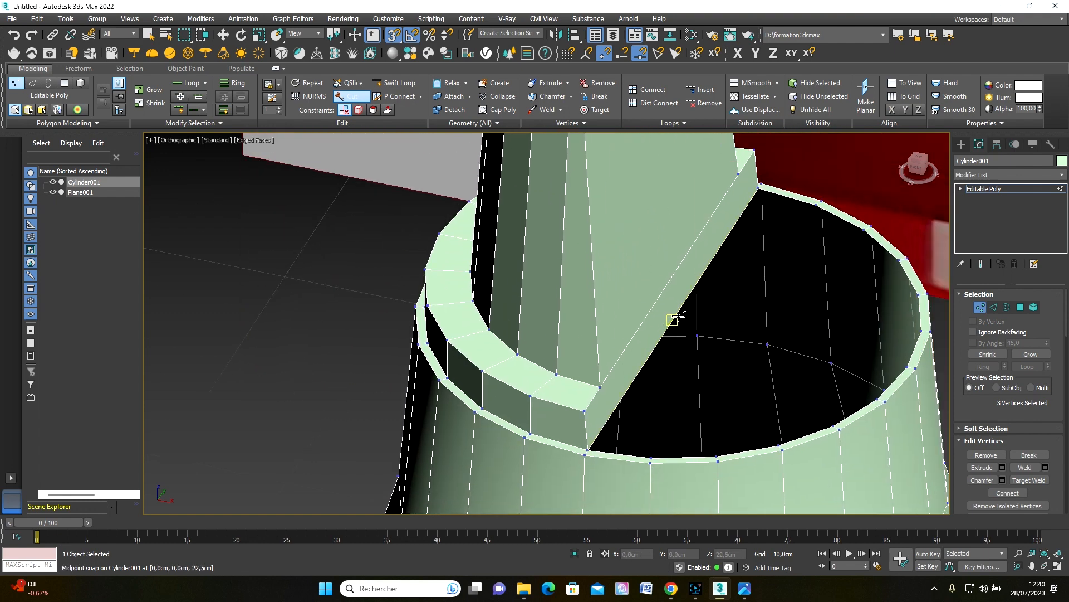
{"action": "left_click", "coordinate": [672, 318]}
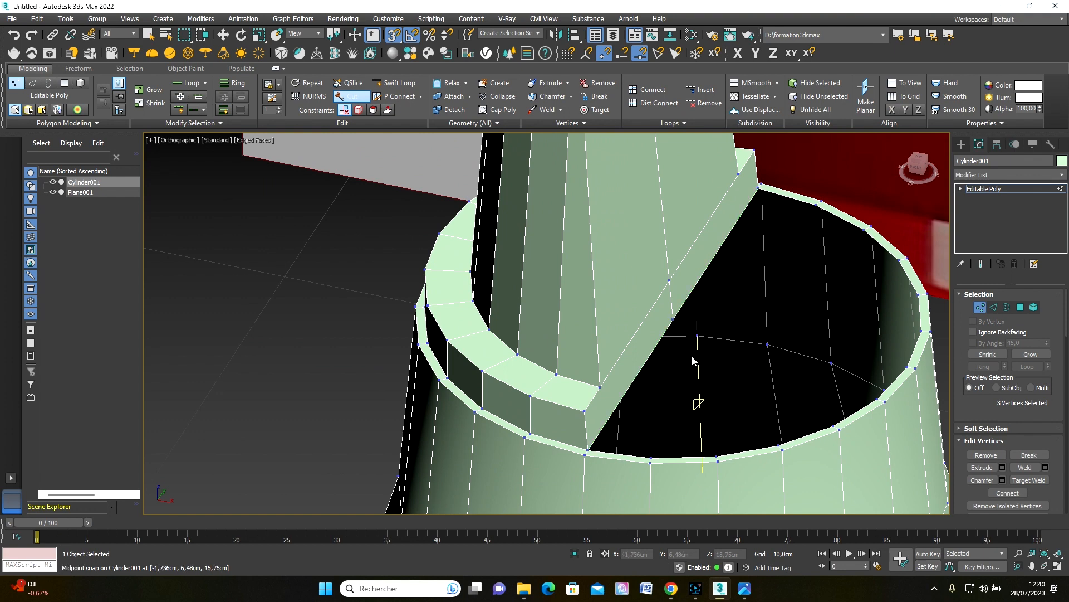
{"action": "mouse_move", "coordinate": [694, 358]}
{"action": "middle_mouse_down", "text": "alt"}
{"action": "mouse_move", "coordinate": [698, 344]}
{"action": "mouse_move", "coordinate": [654, 349]}
{"action": "mouse_move", "coordinate": [650, 382]}
{"action": "mouse_move", "coordinate": [663, 369]}
{"action": "middle_mouse_up", "text": "alt"}
{"action": "left_click", "coordinate": [695, 338]}
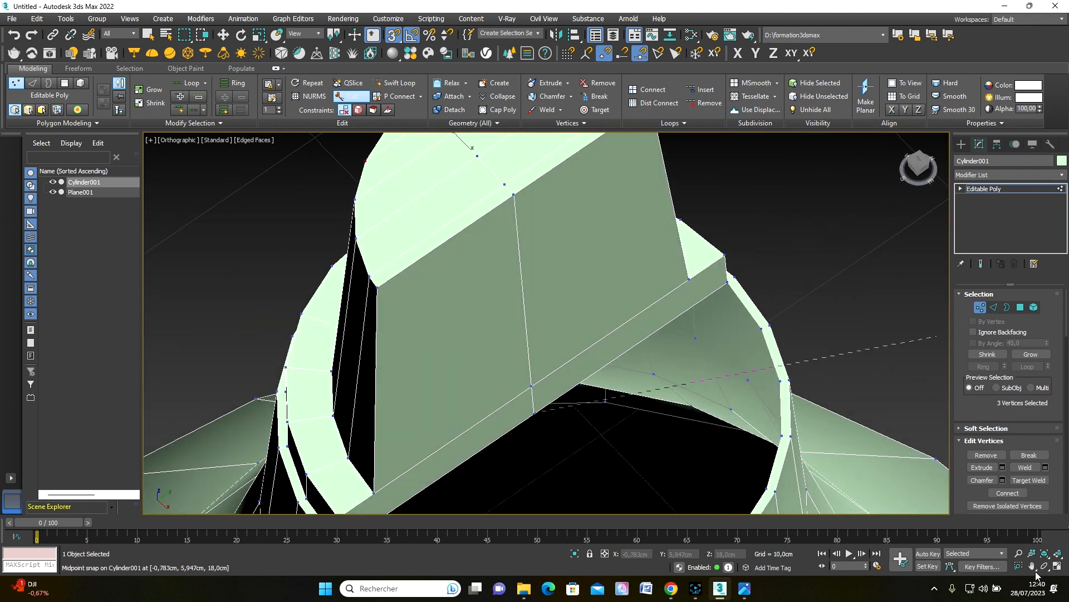
{"action": "key", "text": "r"}
{"action": "left_click", "coordinate": [979, 307]}
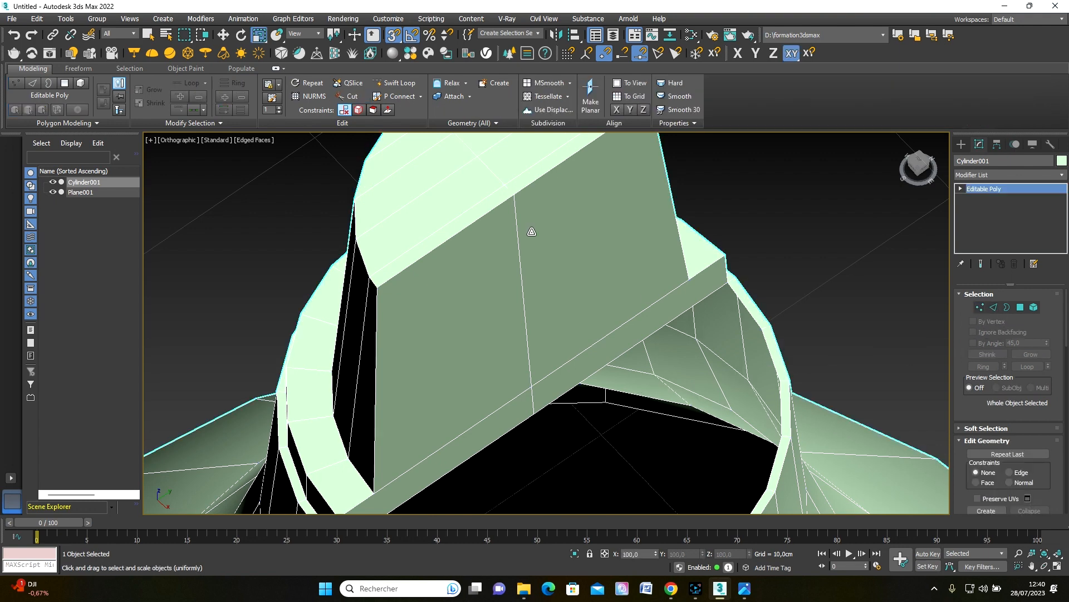
Step: Examine the new edges on the pin's top and flat side and the open rim of the base from several angles
{"action": "middle_click_drag", "start_coordinate": [532, 231], "coordinate": [557, 289]}
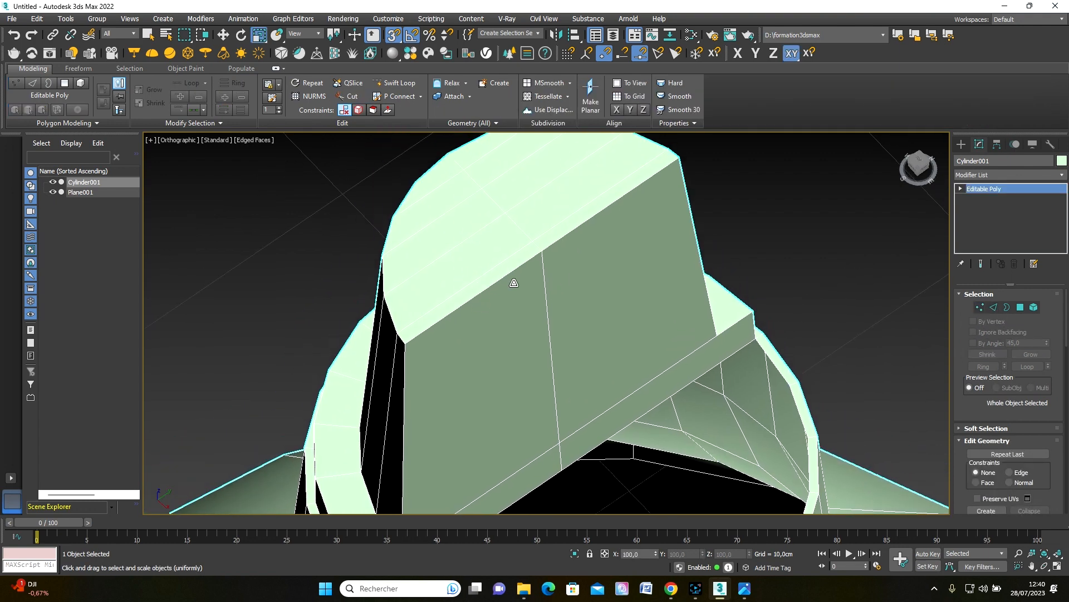
{"action": "scroll", "coordinate": [485, 241], "scroll_direction": "up", "scroll_amount": 3}
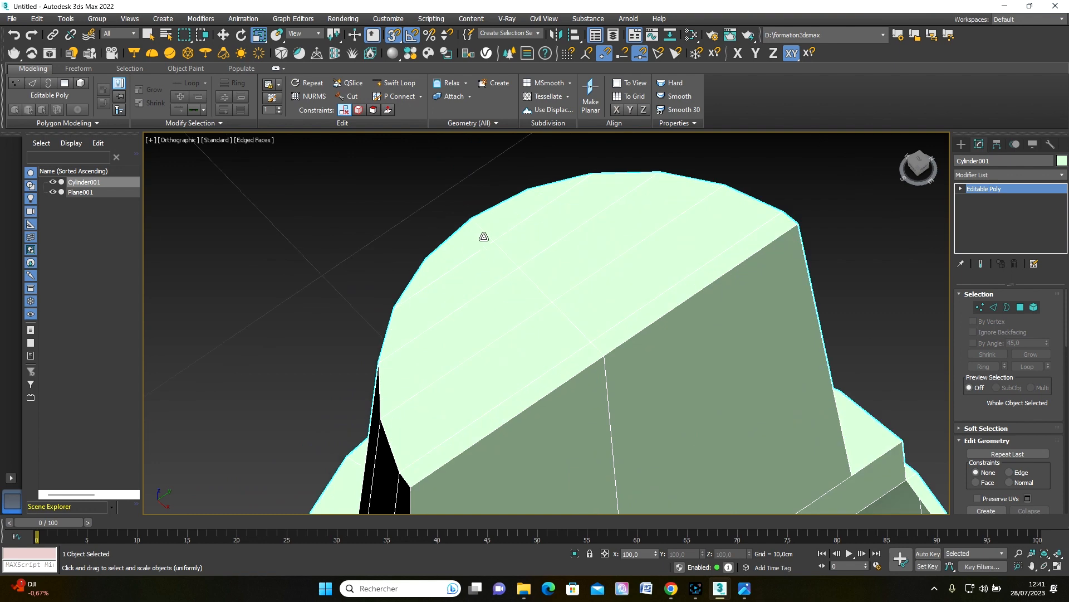
{"action": "scroll", "coordinate": [544, 281], "scroll_direction": "down", "scroll_amount": 2}
{"action": "middle_click_drag", "start_coordinate": [575, 359], "coordinate": [650, 158], "text": "alt"}
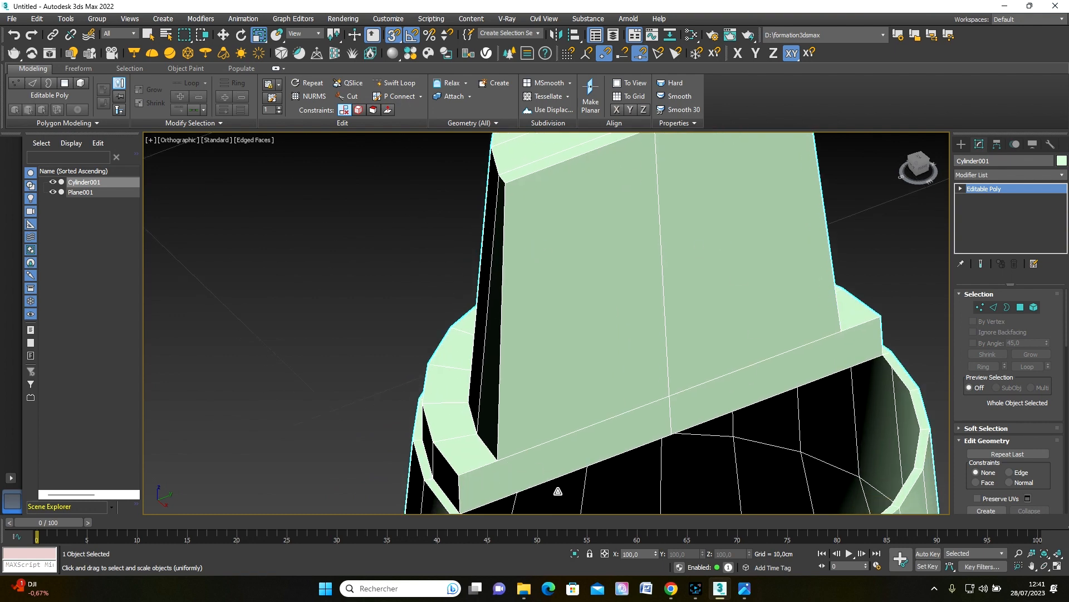
{"action": "scroll", "coordinate": [807, 353], "scroll_direction": "down", "scroll_amount": 5}
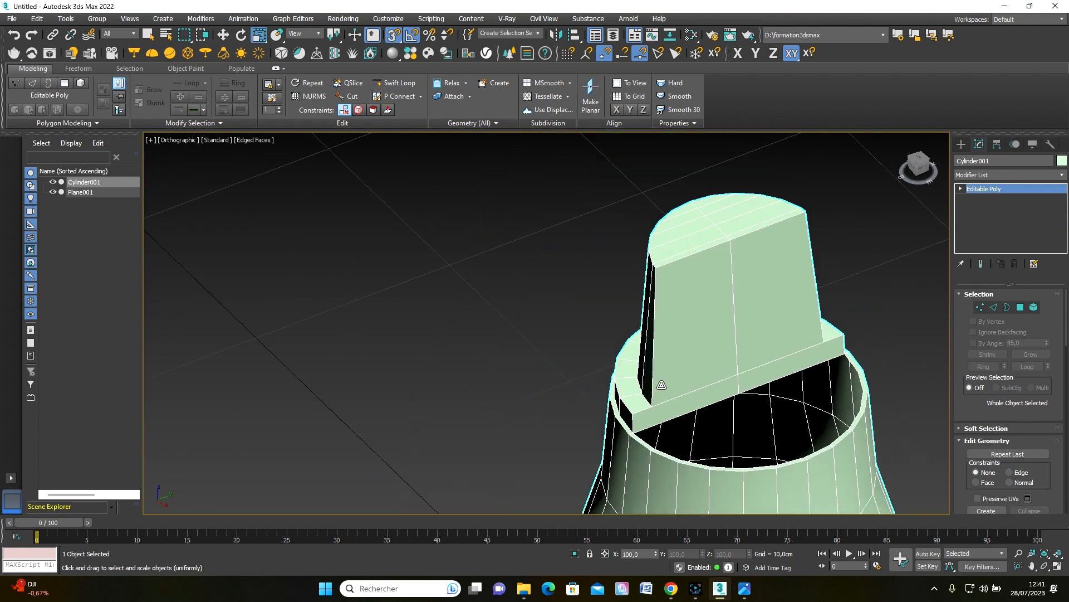
{"action": "middle_click_drag", "start_coordinate": [662, 385], "coordinate": [575, 300]}
{"action": "scroll", "coordinate": [576, 300], "scroll_direction": "up", "scroll_amount": 3}
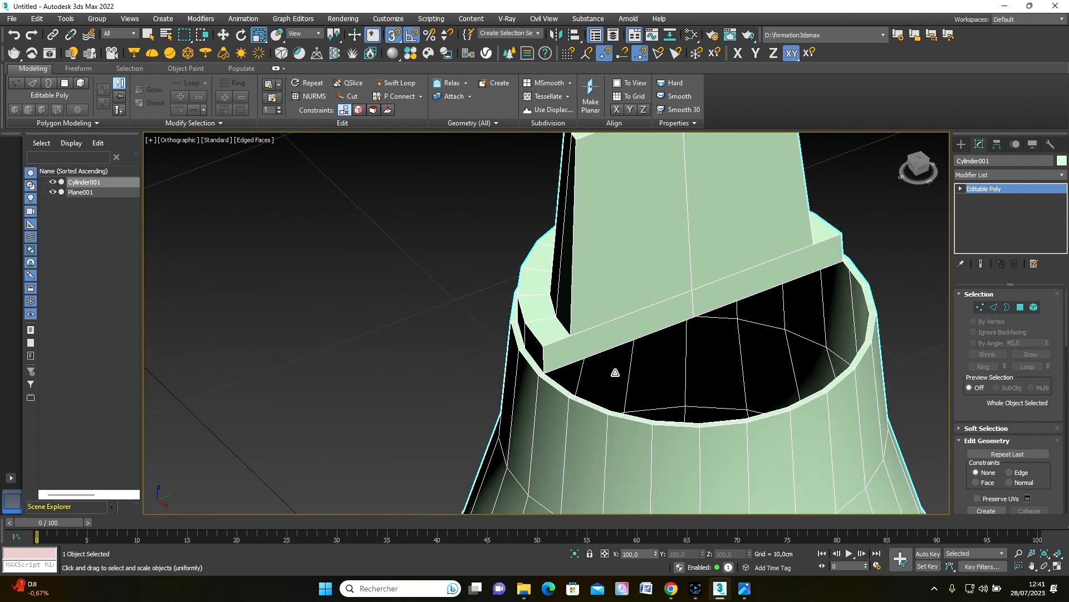
{"action": "middle_click_drag", "start_coordinate": [615, 375], "coordinate": [654, 390], "text": "alt"}
{"action": "middle_click_drag", "start_coordinate": [679, 309], "coordinate": [544, 354], "text": "alt"}
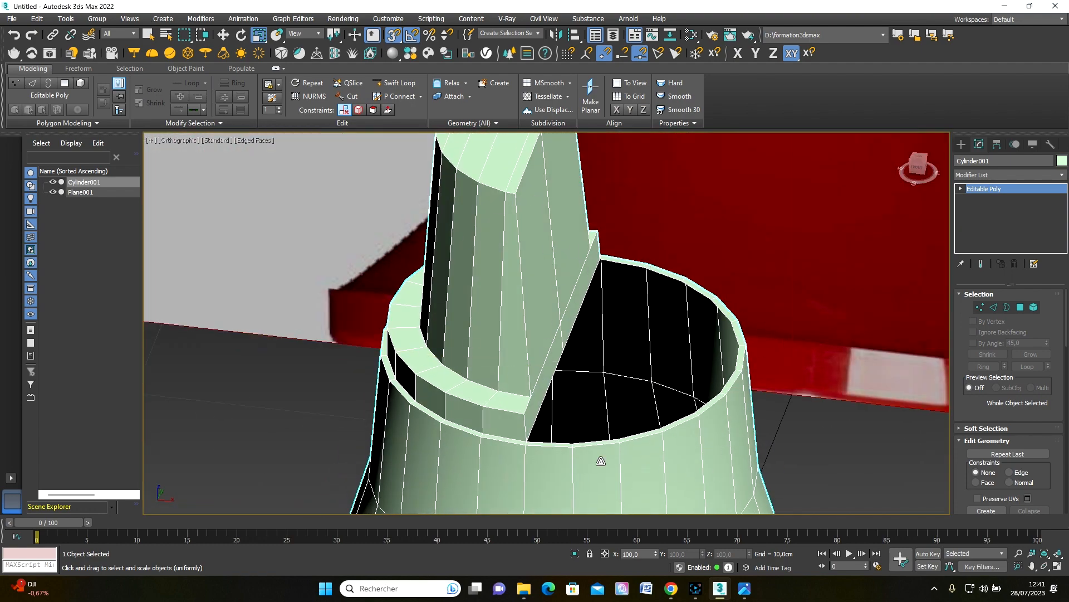
{"action": "middle_click_drag", "start_coordinate": [556, 440], "coordinate": [564, 385], "text": "alt"}
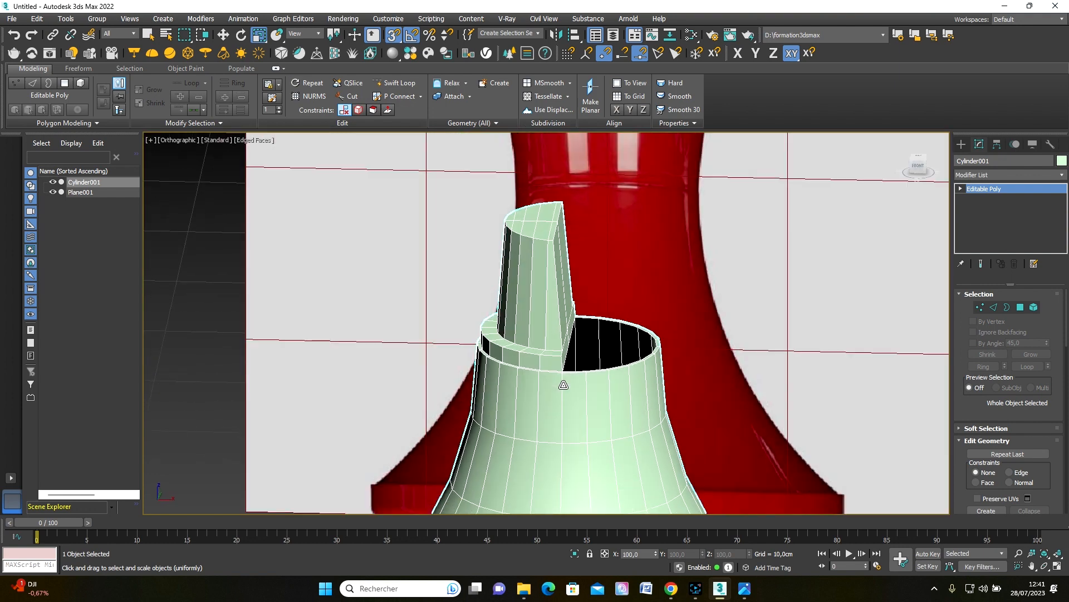
Step: In the front view, select all polygons of the half-round pin and its ledge above the base
{"action": "key", "text": "l"}
{"action": "key", "text": "f"}
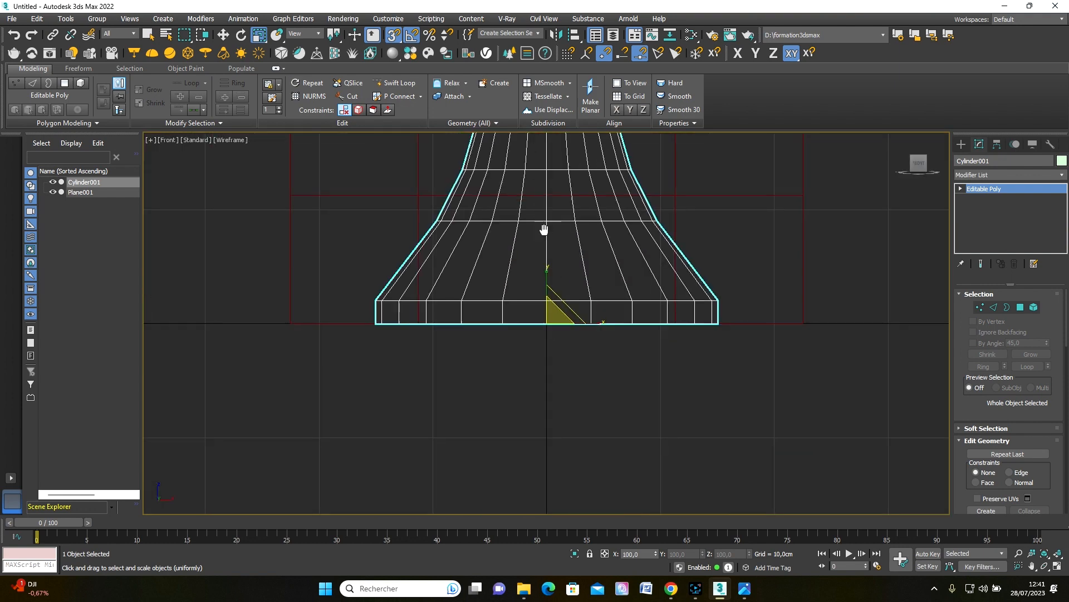
{"action": "scroll", "coordinate": [559, 486], "scroll_direction": "down", "scroll_amount": 5}
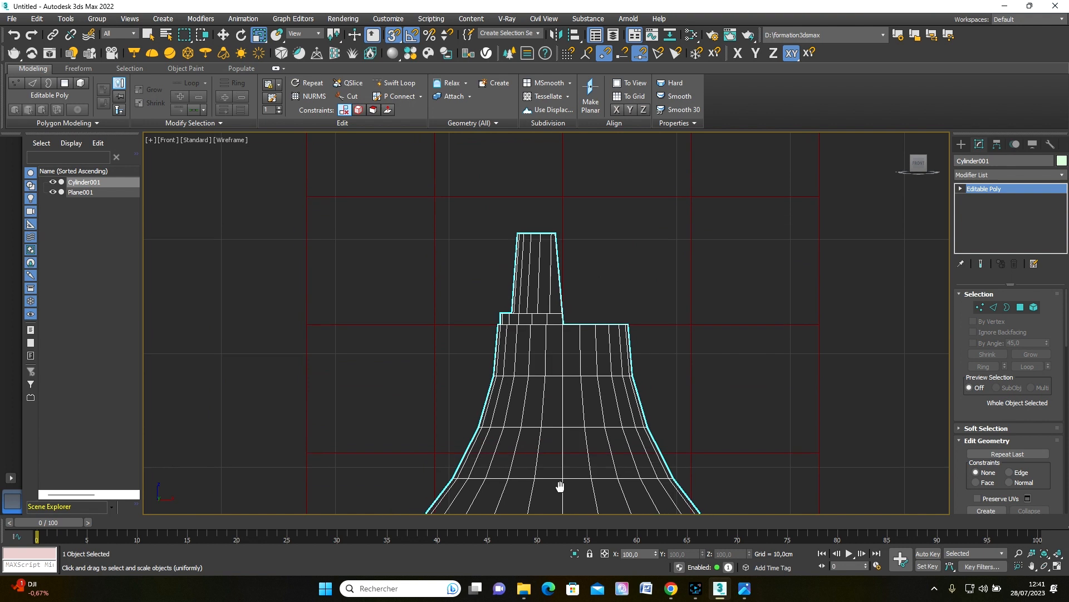
{"action": "left_click", "coordinate": [1020, 307]}
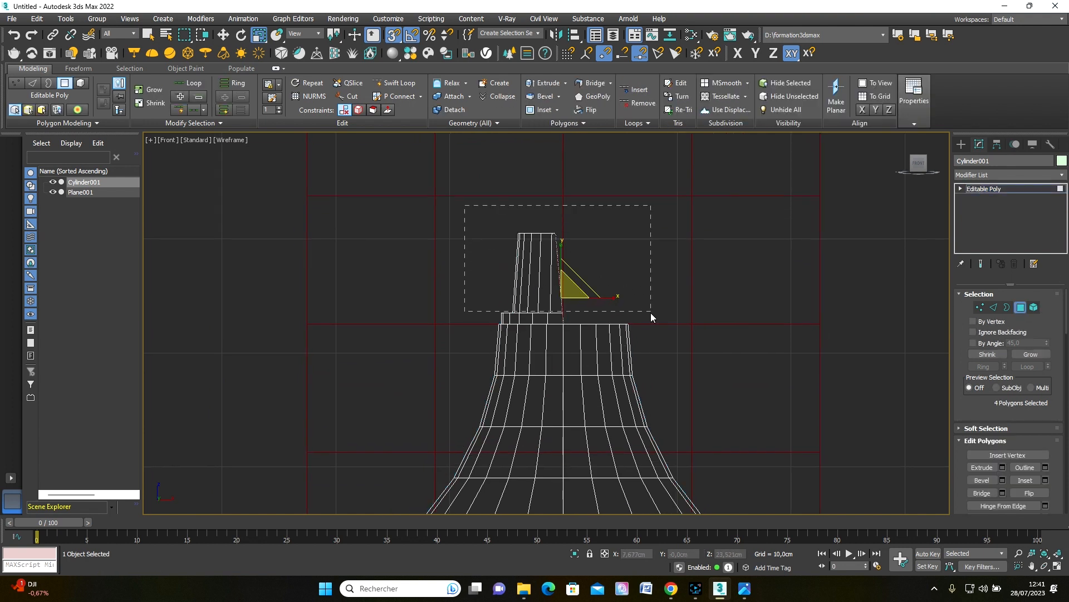
{"action": "left_click_drag", "start_coordinate": [648, 321], "coordinate": [647, 321]}
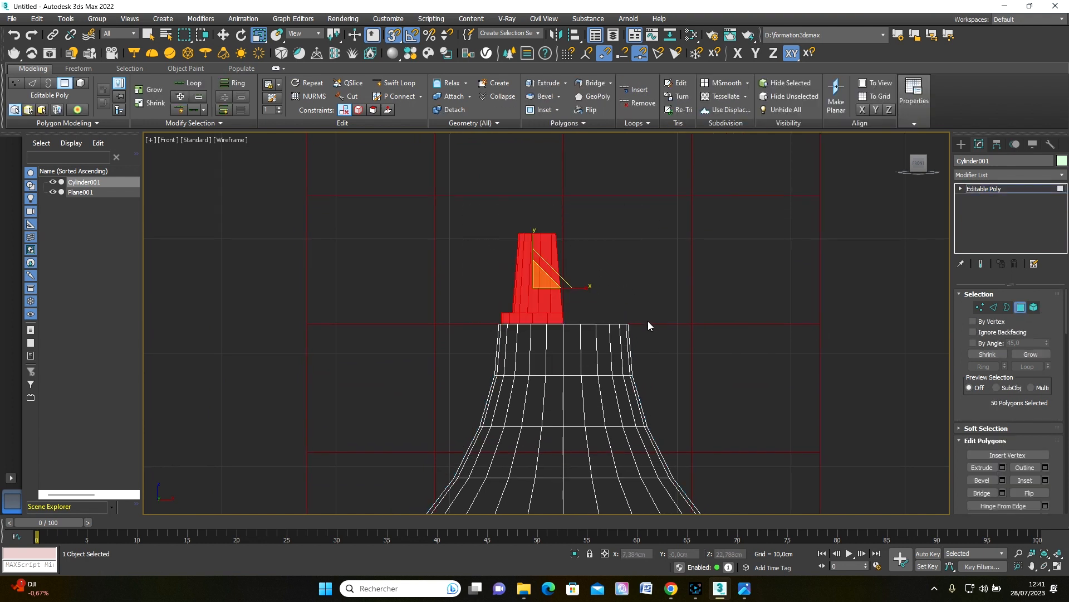
Step: With snapping off, clone the selected polygons to an element along X, beside the base at about X 12.9 cm
{"action": "left_click", "coordinate": [222, 35]}
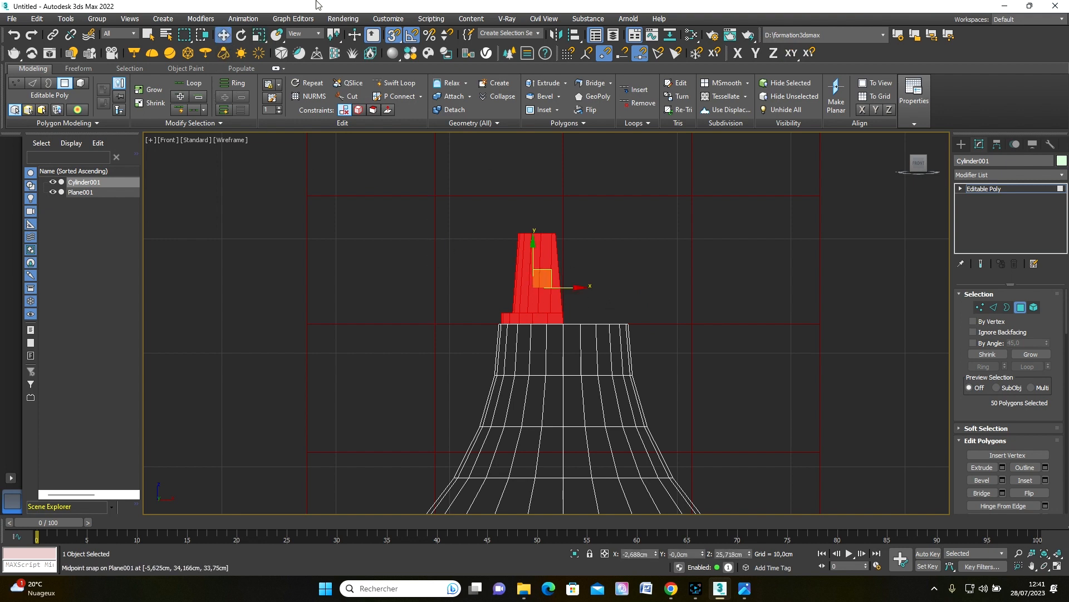
{"action": "key", "text": "s"}
{"action": "key", "text": "F7"}
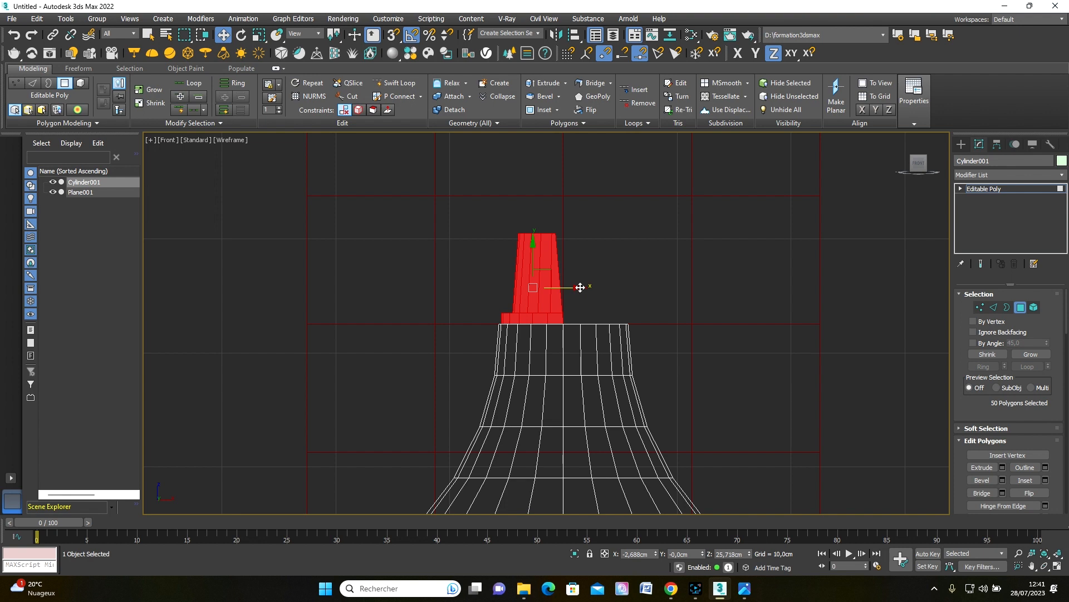
{"action": "left_click_drag", "start_coordinate": [580, 287], "coordinate": [757, 289], "text": "shift"}
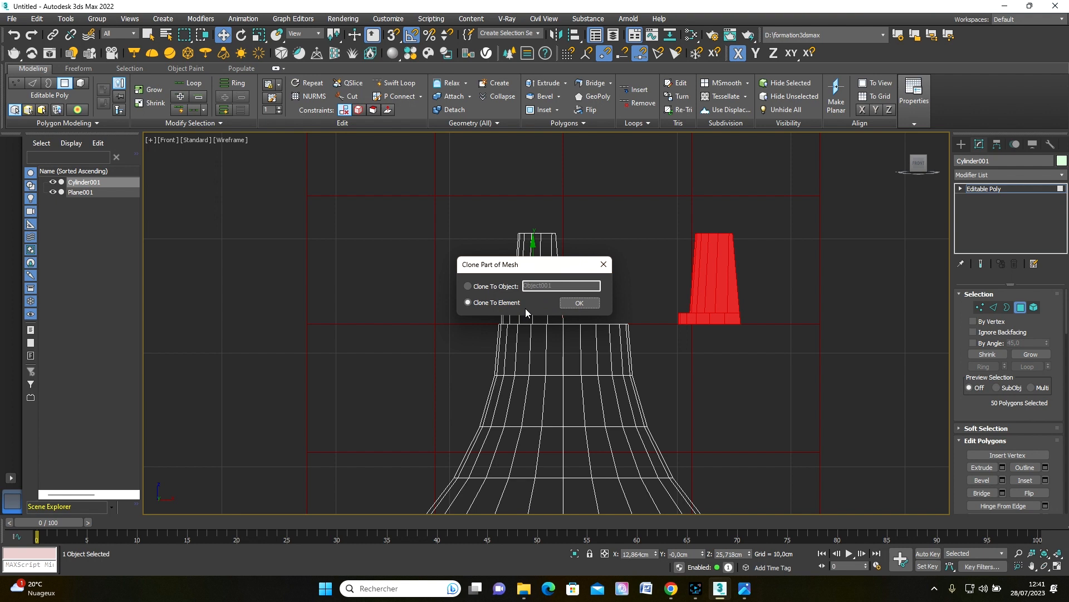
{"action": "left_click", "coordinate": [587, 306]}
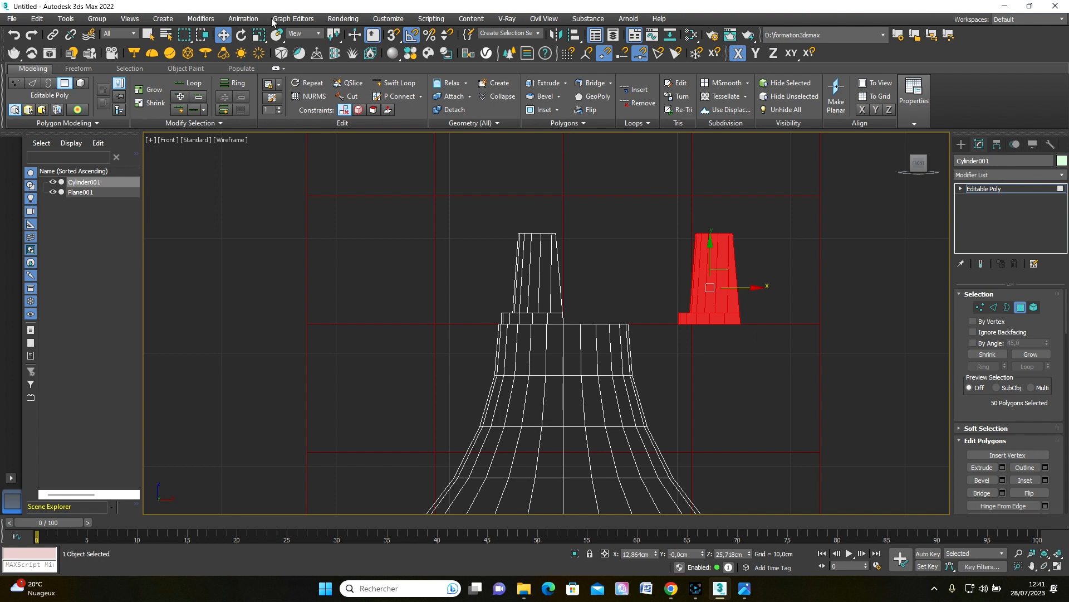
Step: Rotate the cloned element half a turn in the front view so it is upside down
{"action": "left_click", "coordinate": [241, 34]}
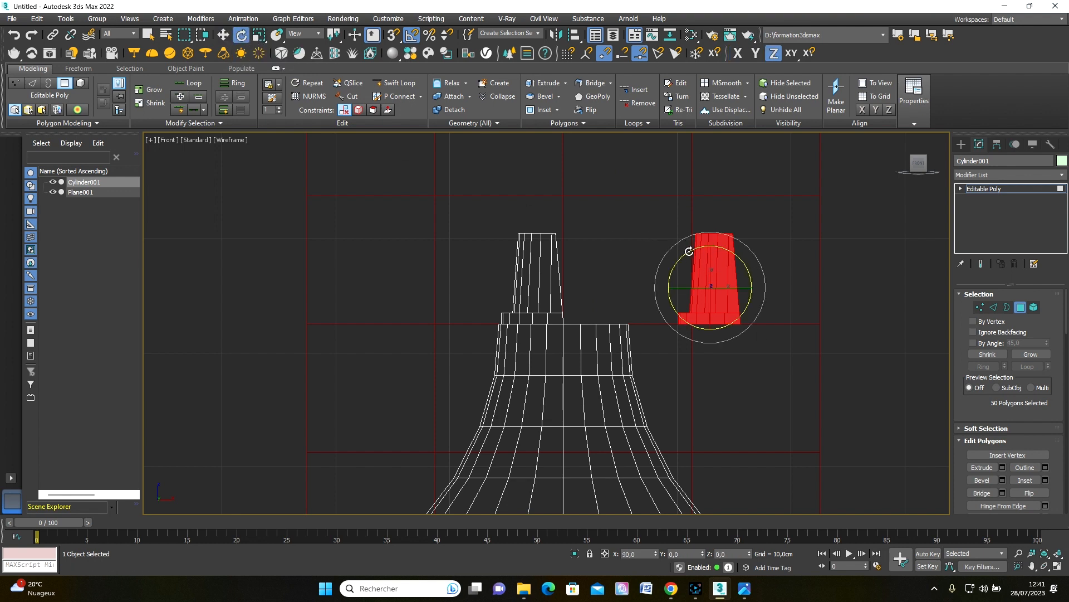
{"action": "left_click_drag", "start_coordinate": [689, 251], "coordinate": [829, 270]}
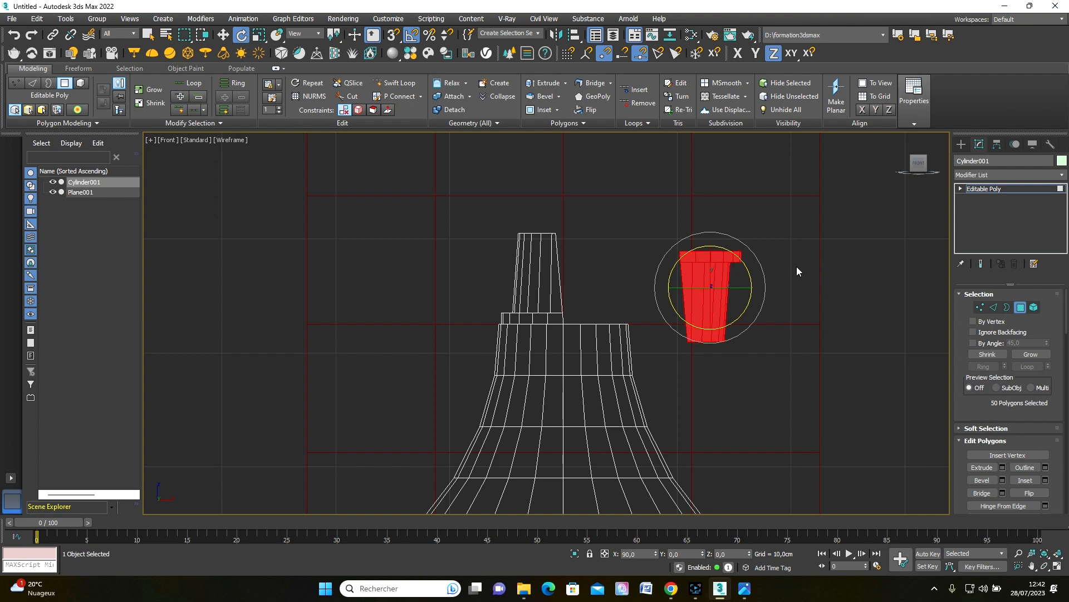
{"action": "left_click", "coordinate": [223, 35]}
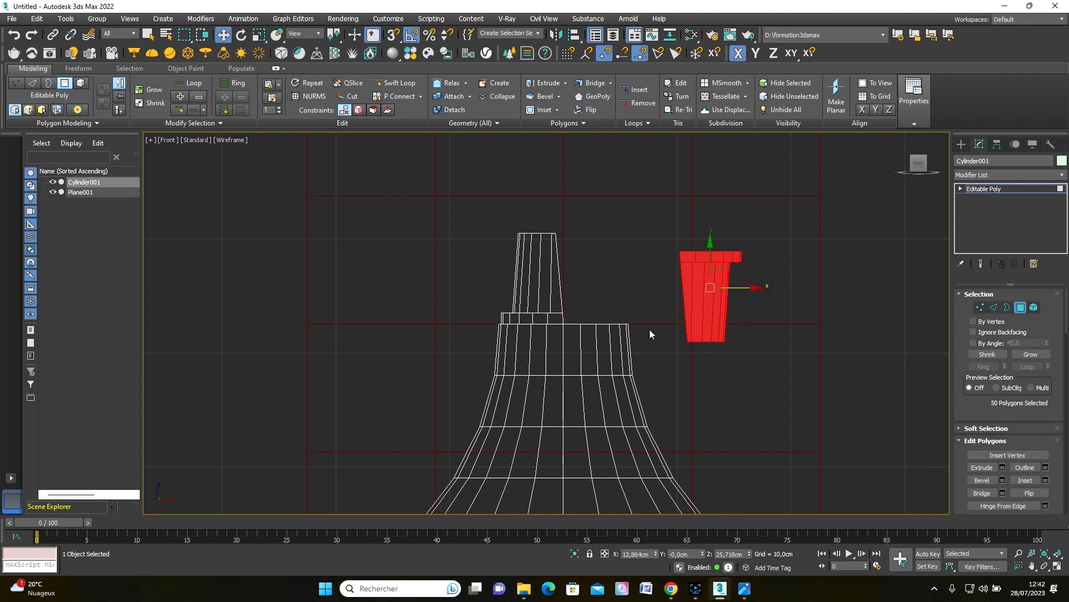
{"action": "middle_click_drag", "start_coordinate": [647, 327], "coordinate": [554, 97], "text": "alt"}
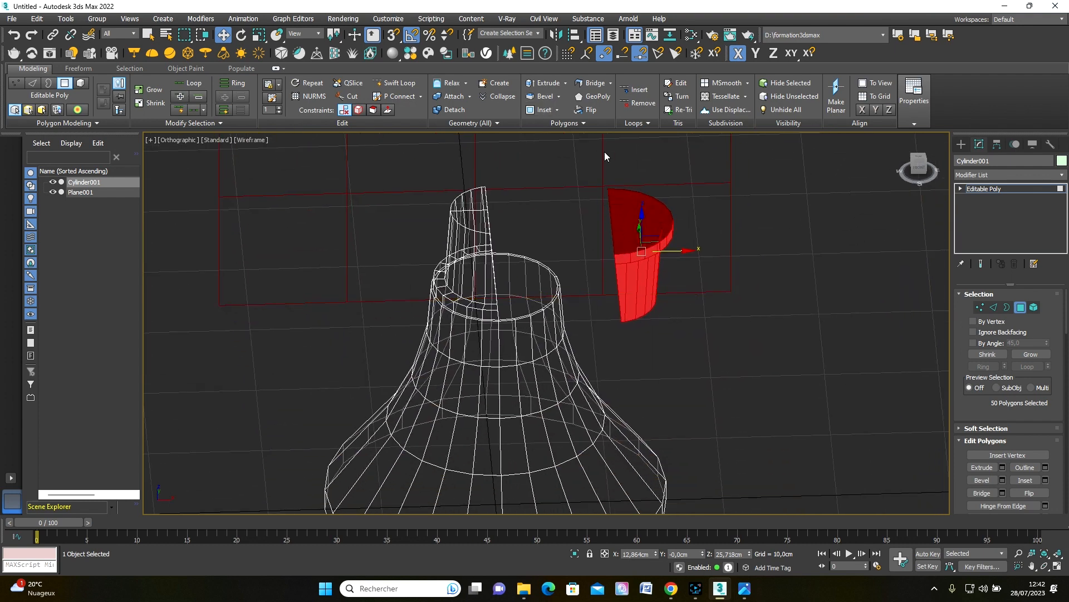
Step: Flip the normals of the upside-down cloned element's selected polygons
{"action": "middle_click_drag", "start_coordinate": [624, 192], "coordinate": [635, 233]}
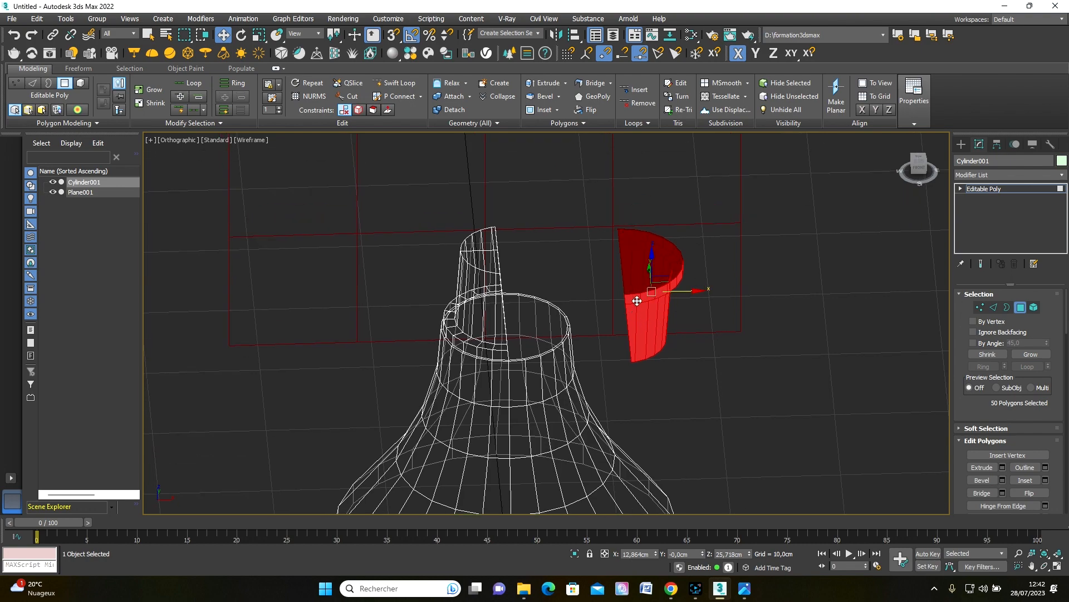
{"action": "mouse_move", "coordinate": [637, 300]}
{"action": "middle_mouse_down", "text": "alt"}
{"action": "mouse_move", "coordinate": [659, 295]}
{"action": "mouse_move", "coordinate": [668, 274]}
{"action": "mouse_move", "coordinate": [627, 306]}
{"action": "middle_mouse_up", "text": "alt"}
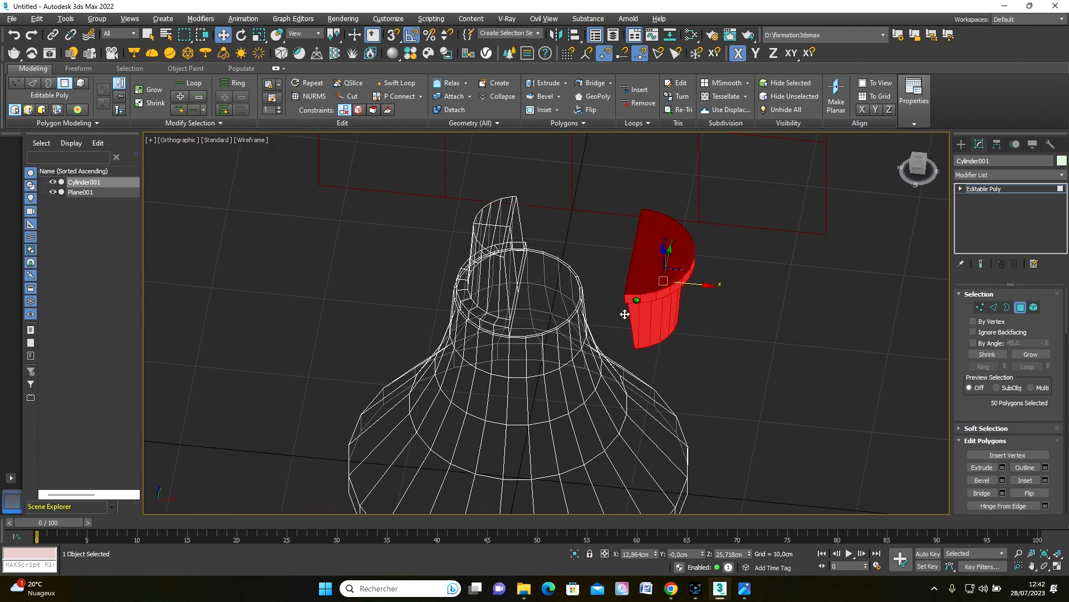
{"action": "scroll", "coordinate": [640, 282], "scroll_direction": "up", "scroll_amount": 5}
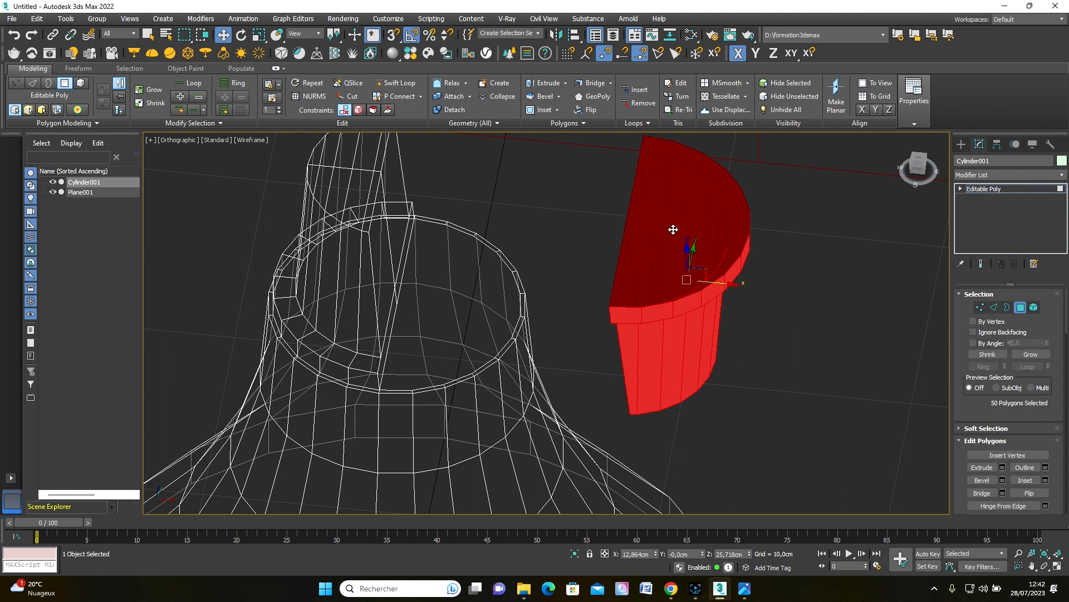
{"action": "left_click", "coordinate": [591, 110]}
{"action": "middle_click_drag", "start_coordinate": [596, 193], "coordinate": [609, 225], "text": "alt"}
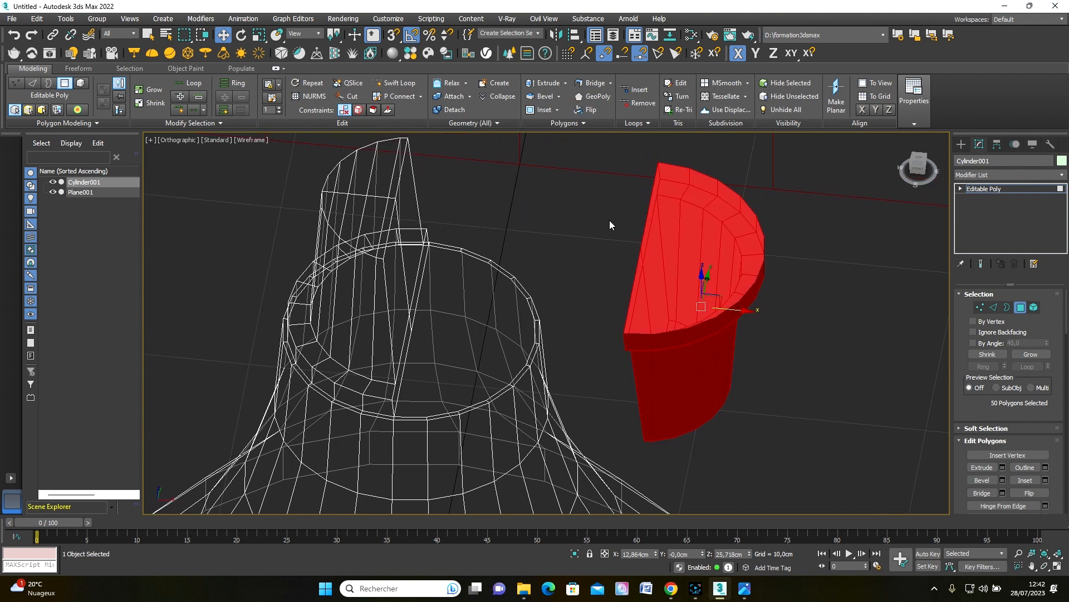
{"action": "mouse_move", "coordinate": [699, 277]}
{"action": "middle_mouse_down", "text": "alt"}
{"action": "mouse_move", "coordinate": [678, 325]}
{"action": "mouse_move", "coordinate": [616, 253]}
{"action": "mouse_move", "coordinate": [677, 247]}
{"action": "mouse_move", "coordinate": [699, 263]}
{"action": "middle_mouse_up", "text": "alt"}
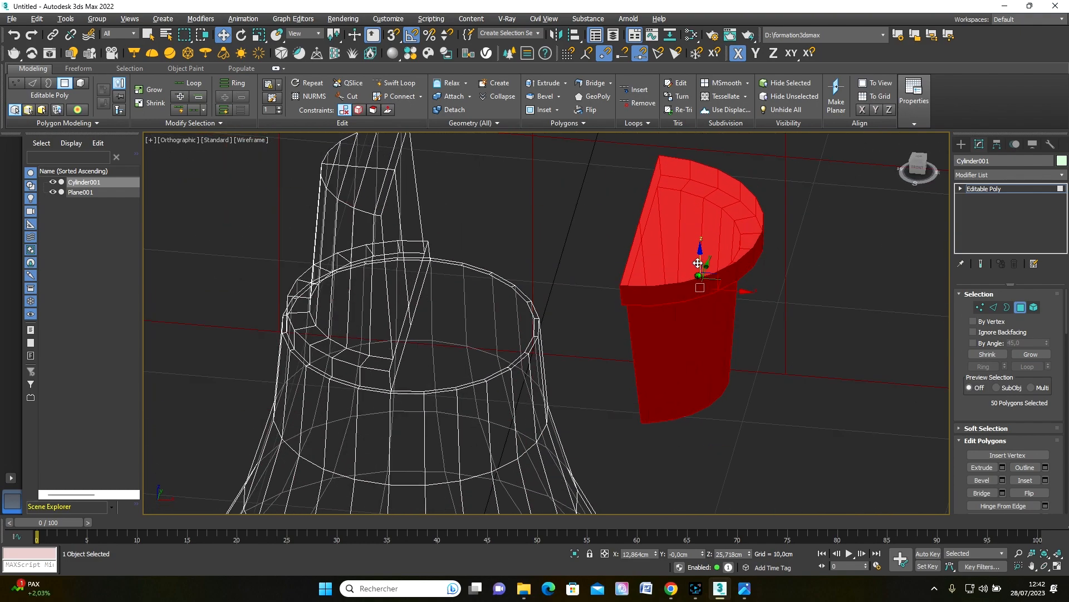
{"action": "middle_click_drag", "start_coordinate": [630, 306], "coordinate": [626, 313], "text": "alt"}
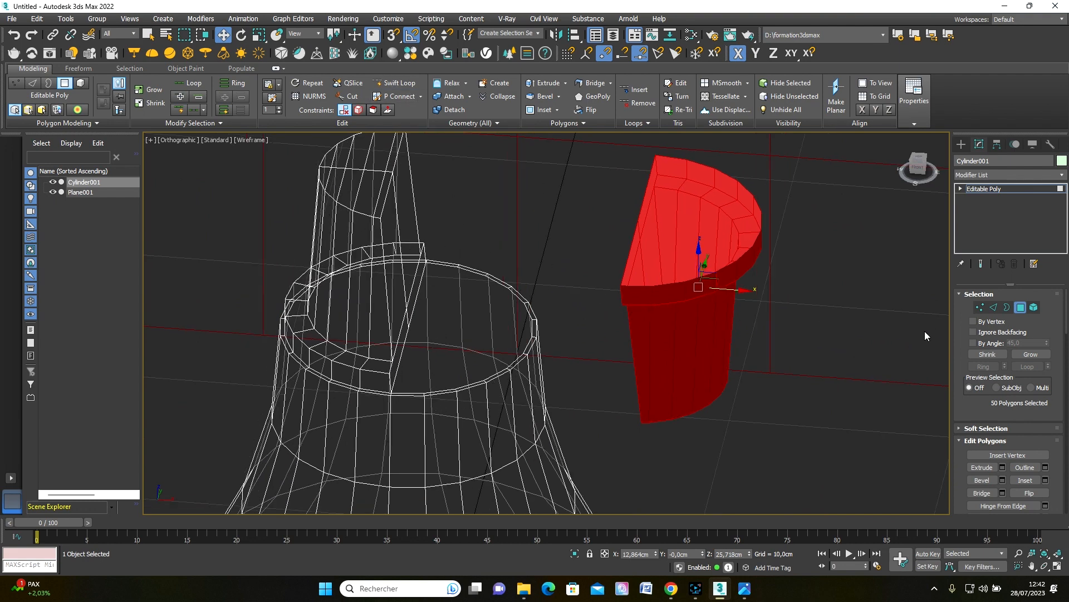
Step: With snapping on, move the cloned polygons by their flat-side corner vertex onto the matching rim vertex of the base
{"action": "left_click", "coordinate": [982, 308]}
{"action": "left_click", "coordinate": [982, 308]}
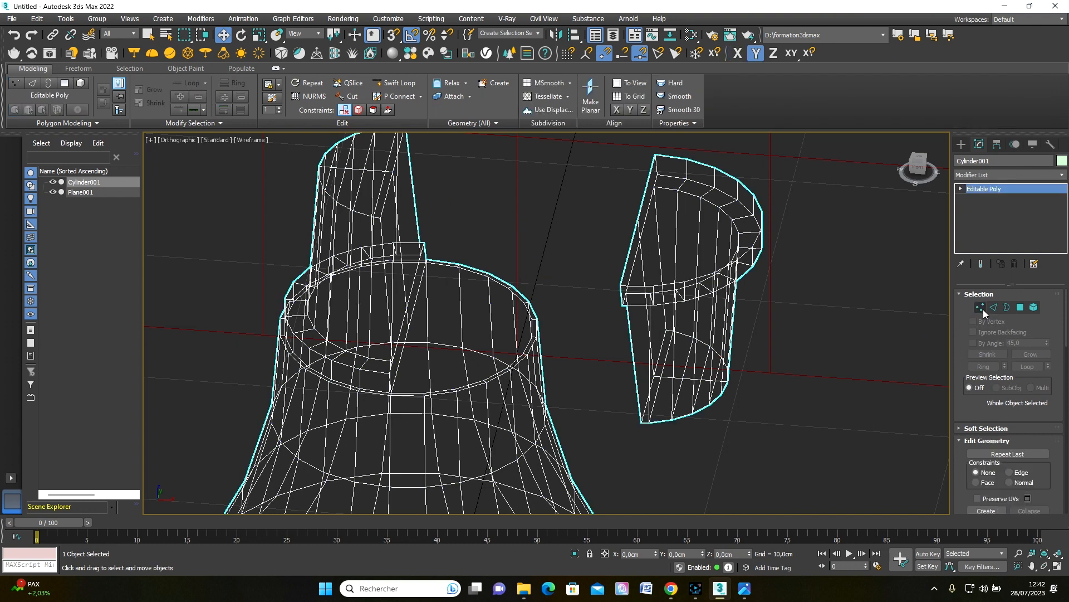
{"action": "left_click", "coordinate": [1020, 310]}
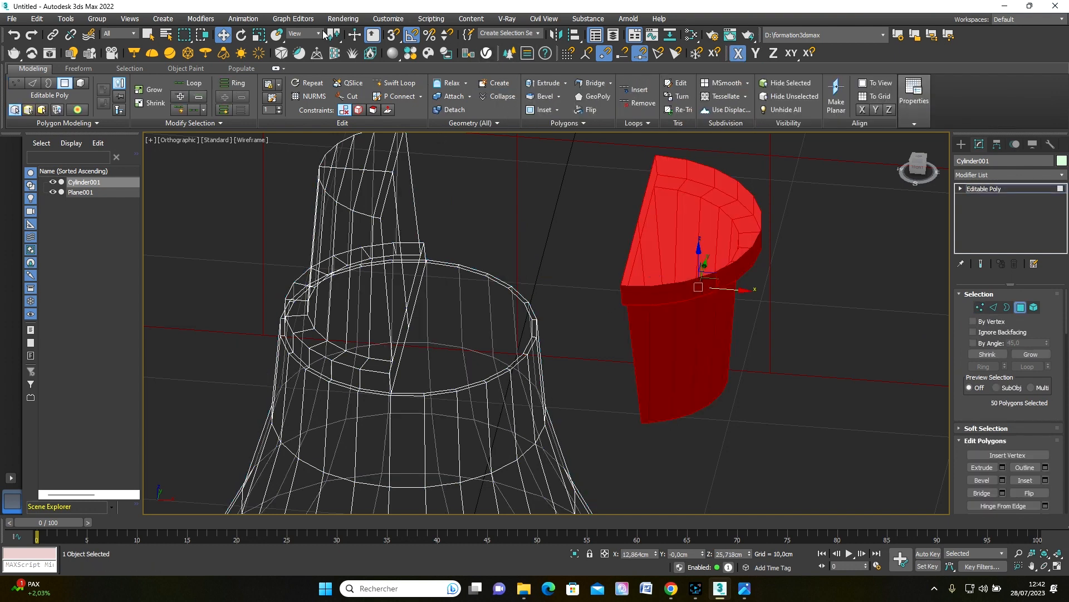
{"action": "left_click", "coordinate": [393, 34]}
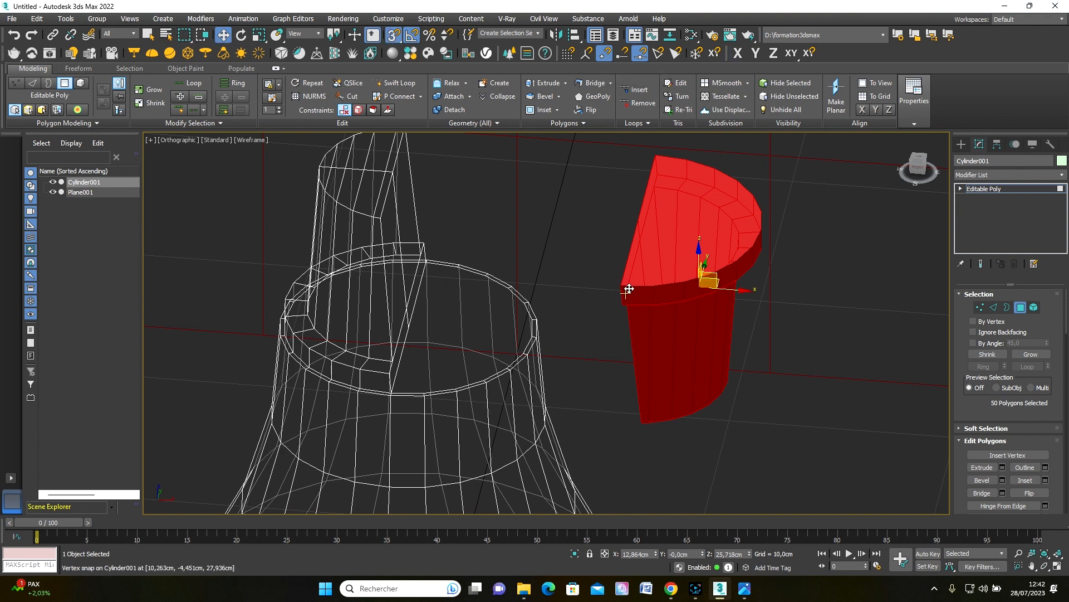
{"action": "left_click_drag", "start_coordinate": [621, 286], "coordinate": [594, 290]}
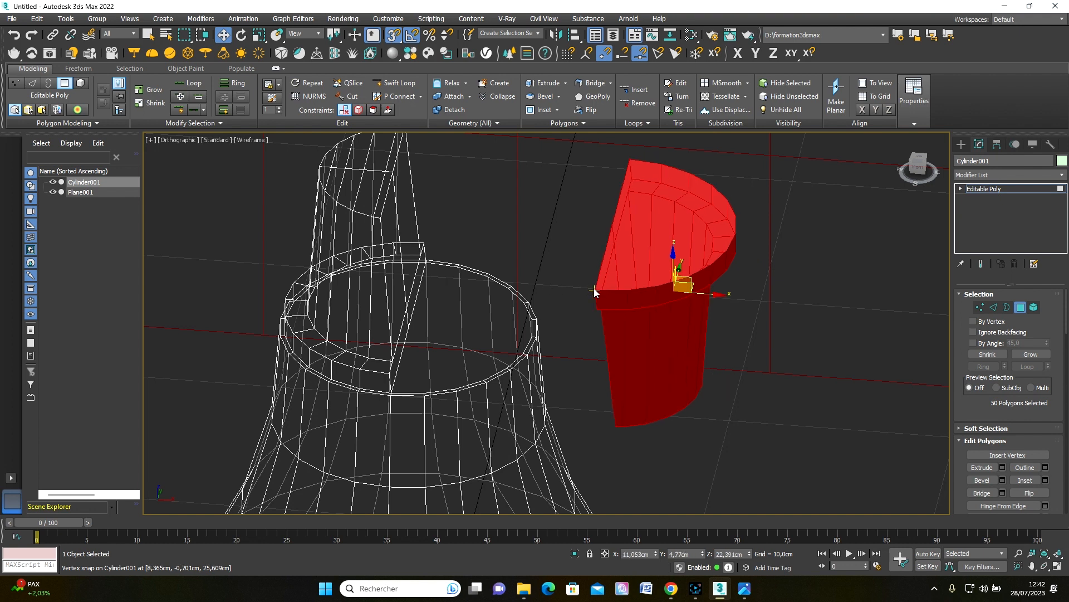
{"action": "left_click_drag", "start_coordinate": [596, 289], "coordinate": [394, 391]}
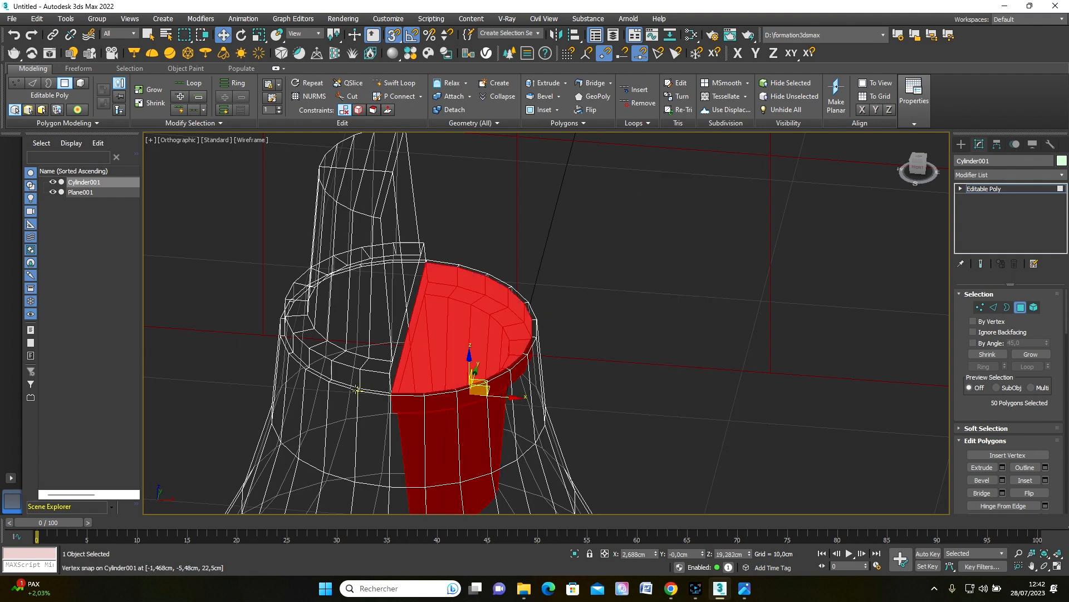
Step: Examine how the placed half-round element meets the base rim and the flat dividing edge
{"action": "scroll", "coordinate": [390, 387], "scroll_direction": "up", "scroll_amount": 5}
{"action": "scroll", "coordinate": [485, 394], "scroll_direction": "down", "scroll_amount": 5}
{"action": "scroll", "coordinate": [494, 389], "scroll_direction": "up", "scroll_amount": 2}
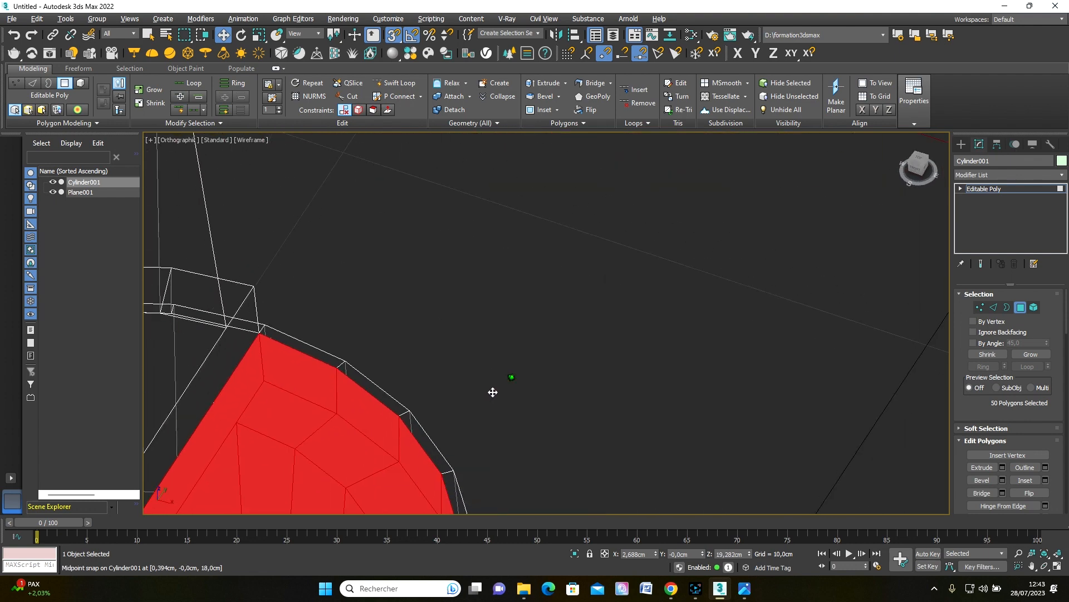
{"action": "middle_click_drag", "start_coordinate": [365, 393], "coordinate": [721, 111]}
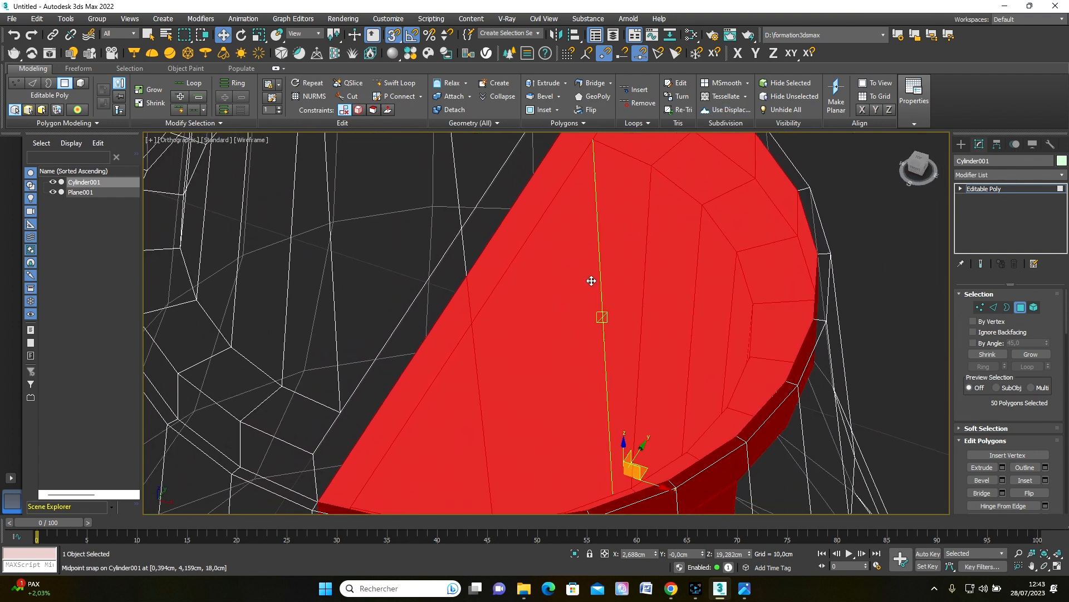
{"action": "middle_click_drag", "start_coordinate": [589, 282], "coordinate": [597, 169]}
{"action": "middle_click_drag", "start_coordinate": [496, 254], "coordinate": [507, 281]}
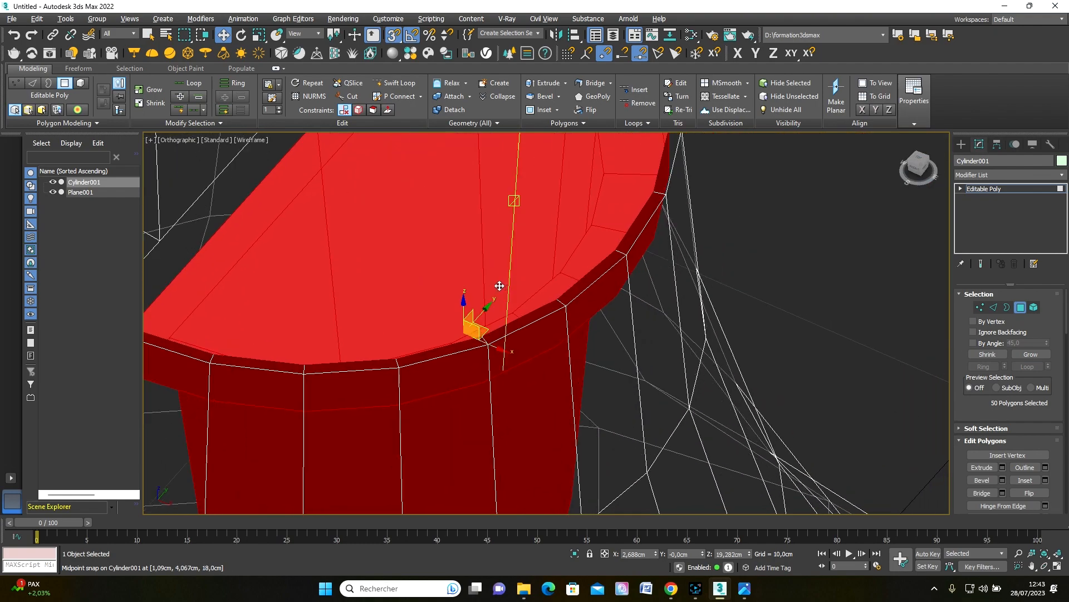
{"action": "scroll", "coordinate": [463, 308], "scroll_direction": "down", "scroll_amount": 5}
{"action": "middle_click_drag", "start_coordinate": [463, 309], "coordinate": [575, 348], "text": "alt"}
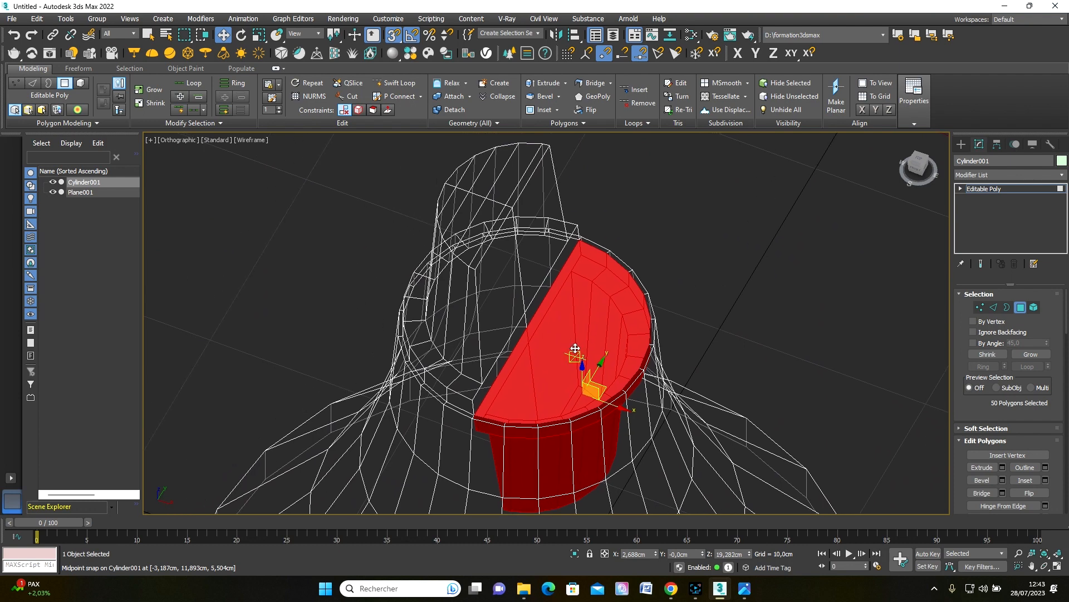
{"action": "scroll", "coordinate": [558, 316], "scroll_direction": "down", "scroll_amount": 4}
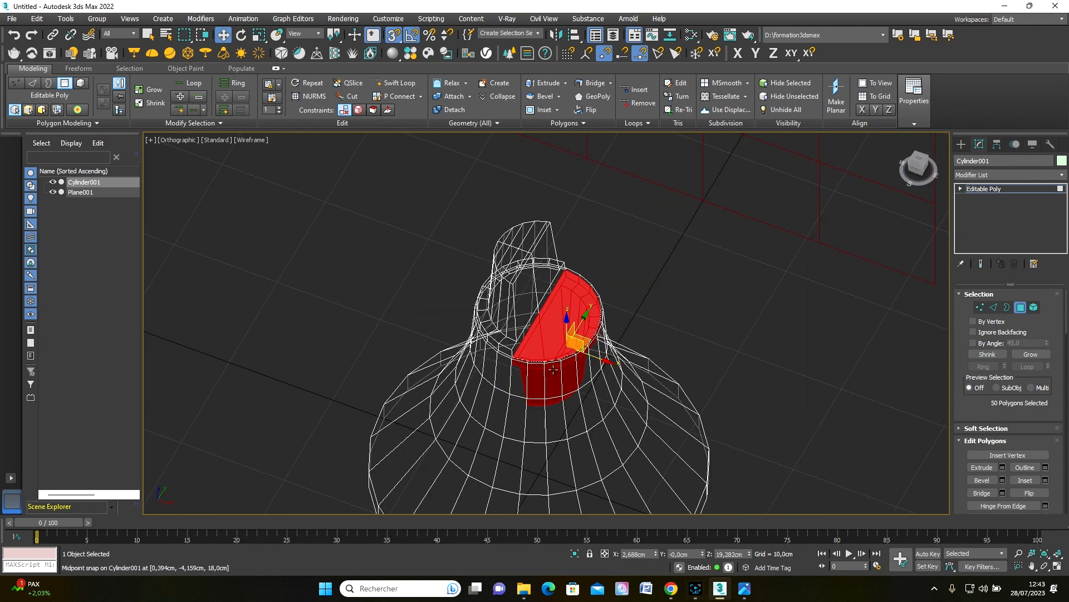
Step: At element level with snapping off, select both the base body and the inserted half-round element
{"action": "left_click", "coordinate": [1034, 307]}
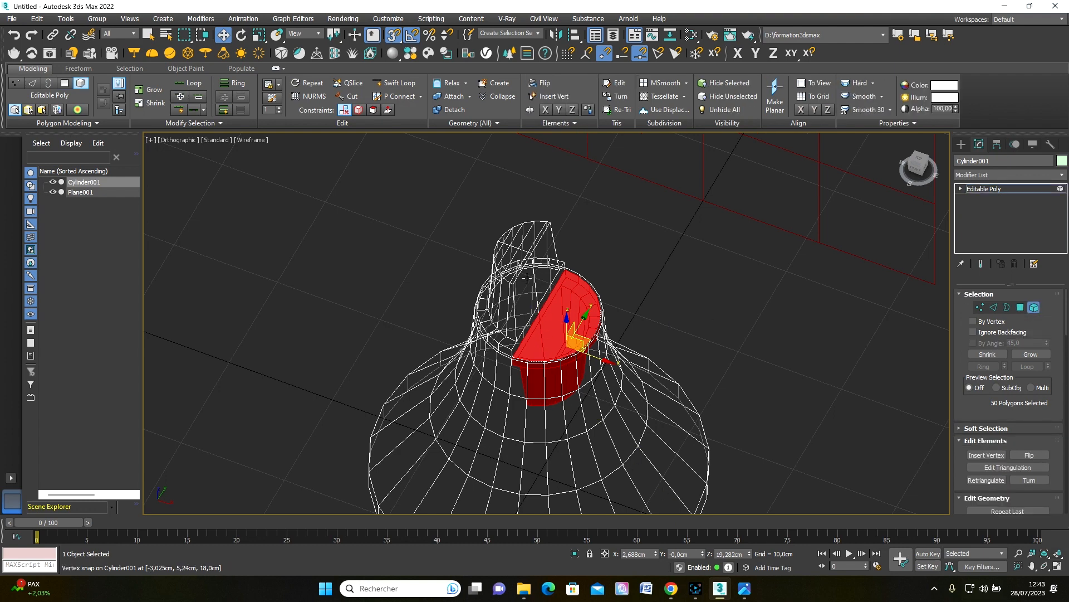
{"action": "left_click", "coordinate": [395, 36]}
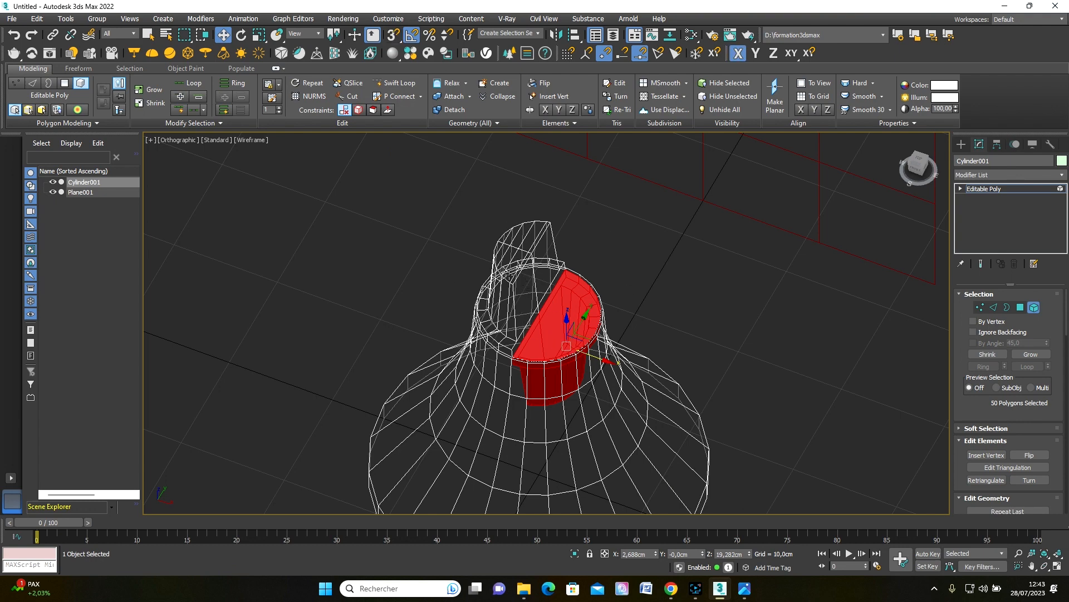
{"action": "left_click", "coordinate": [509, 274]}
{"action": "left_click", "coordinate": [588, 299]}
{"action": "left_click", "coordinate": [510, 252]}
{"action": "left_click", "coordinate": [578, 308]}
{"action": "middle_click_drag", "start_coordinate": [579, 310], "coordinate": [578, 286]}
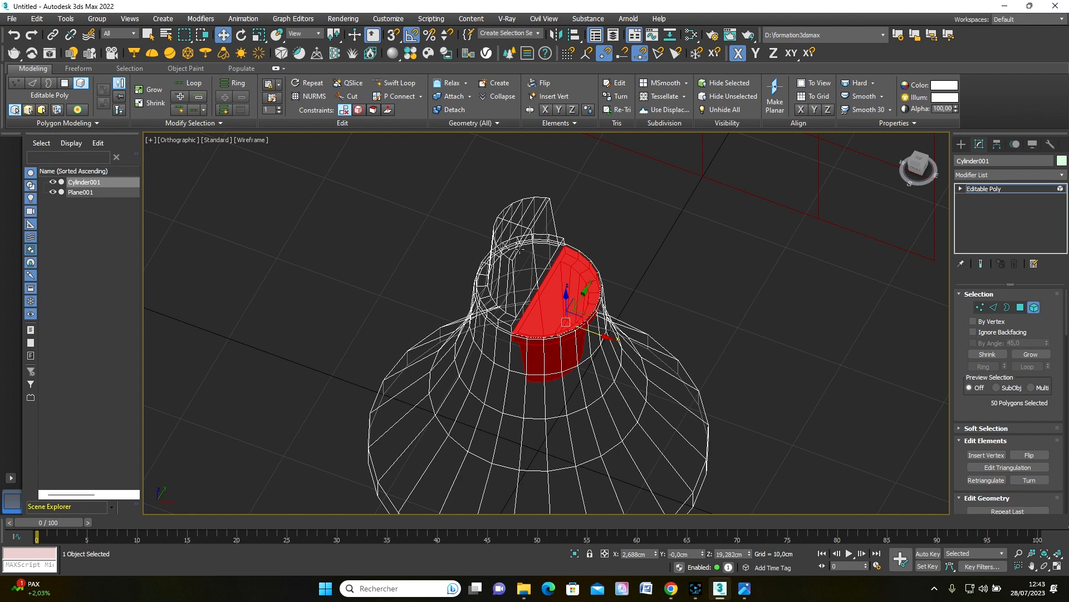
{"action": "left_click", "coordinate": [520, 250]}
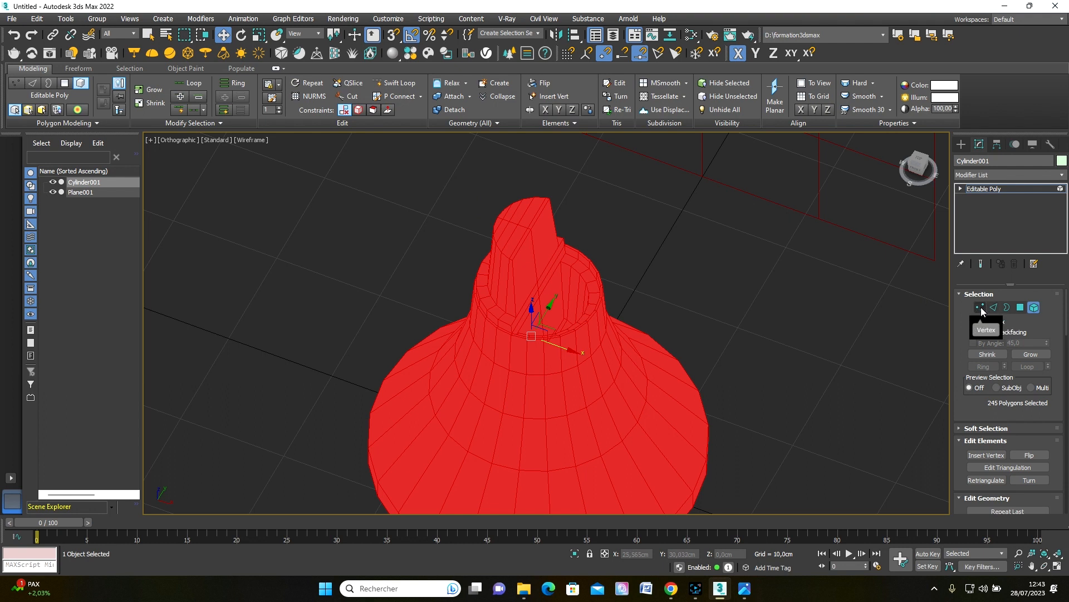
Step: Convert to vertex level and weld the coincident vertices of the whole mesh
{"action": "middle_click_drag", "start_coordinate": [672, 306], "coordinate": [663, 254]}
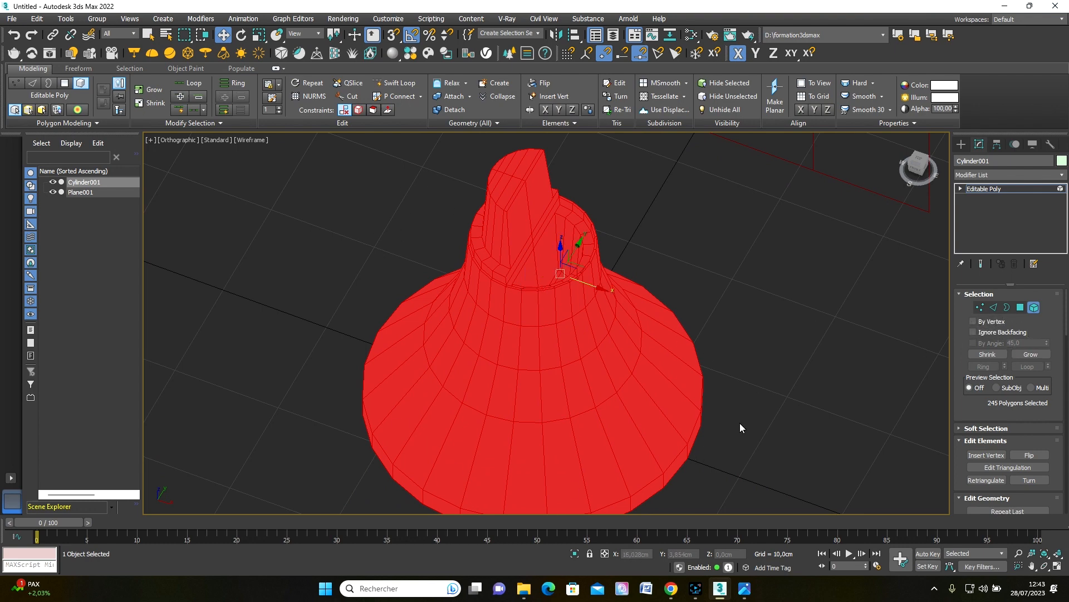
{"action": "left_click", "coordinate": [979, 307]}
{"action": "middle_click_drag", "start_coordinate": [477, 281], "coordinate": [499, 320]}
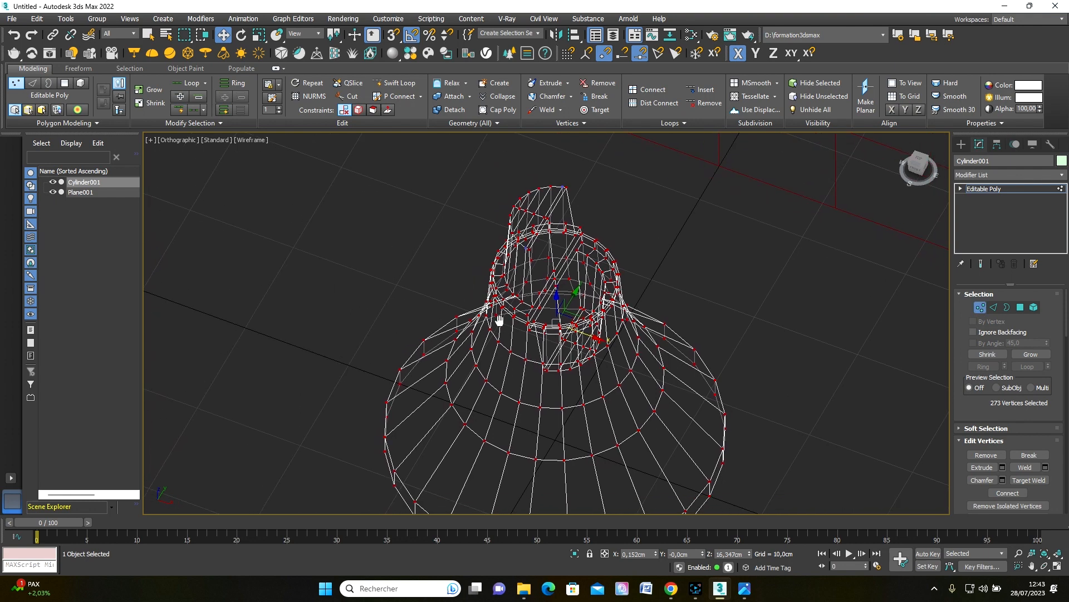
{"action": "left_click", "coordinate": [540, 111]}
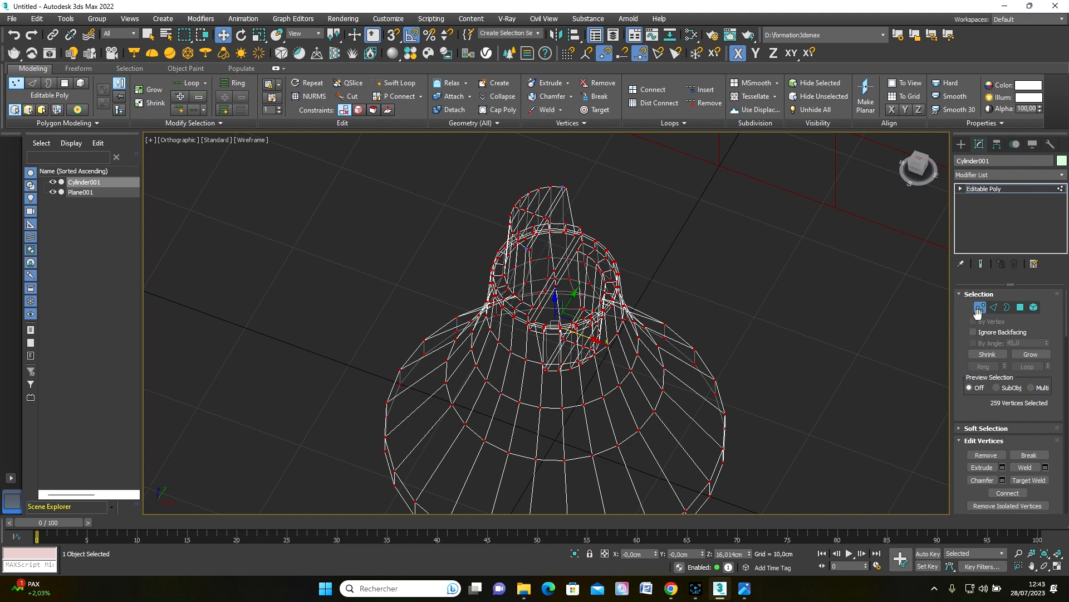
Step: Check at element level whether the base and the half-round insert select as one welded element
{"action": "left_click", "coordinate": [980, 307]}
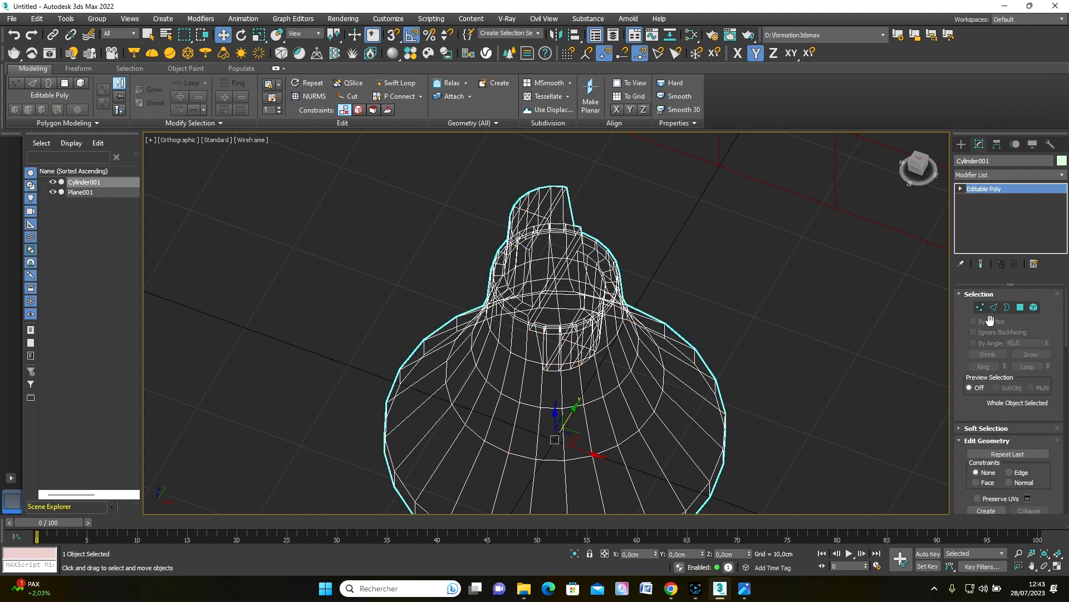
{"action": "left_click", "coordinate": [1034, 307]}
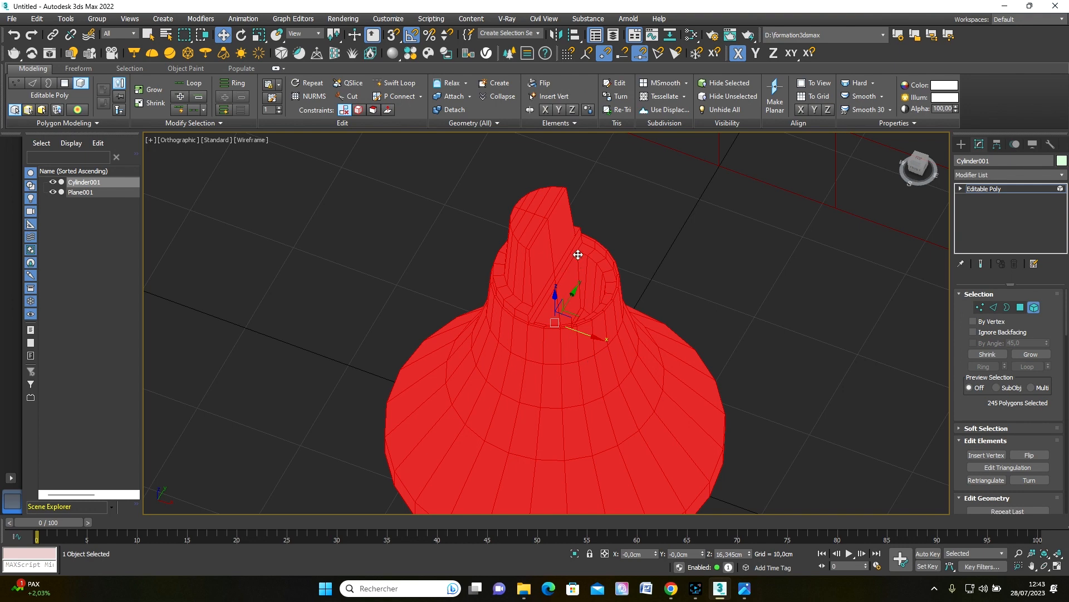
{"action": "left_click", "coordinate": [663, 240]}
{"action": "left_click", "coordinate": [540, 254]}
{"action": "scroll", "coordinate": [530, 334], "scroll_direction": "up", "scroll_amount": 3}
{"action": "scroll", "coordinate": [533, 326], "scroll_direction": "down", "scroll_amount": 2}
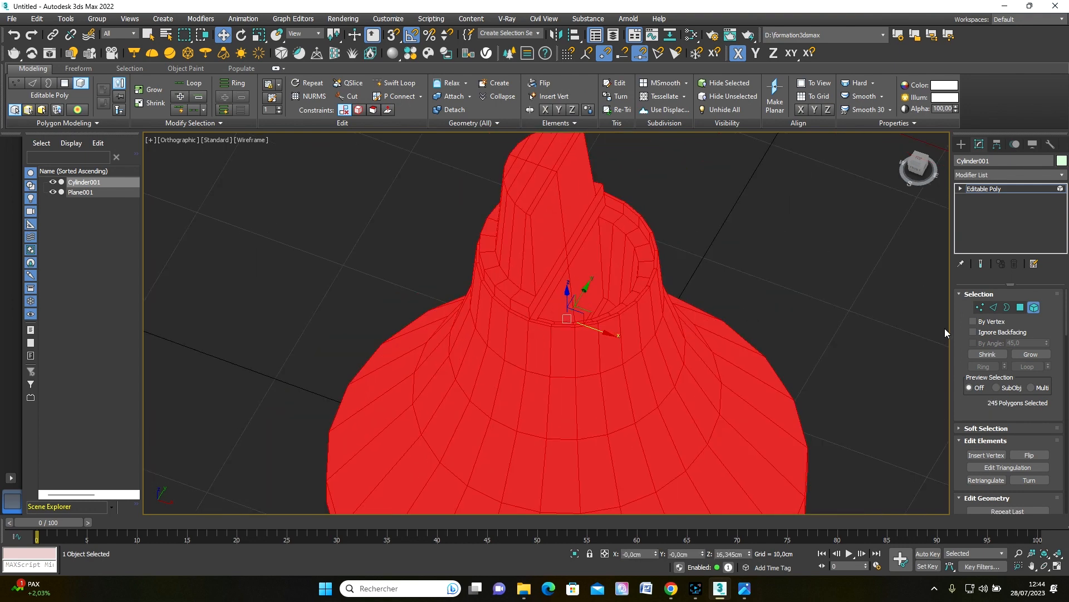
Step: At vertex level, display the model shaded with edged faces and examine the joint between the two half-round parts
{"action": "left_click", "coordinate": [979, 307]}
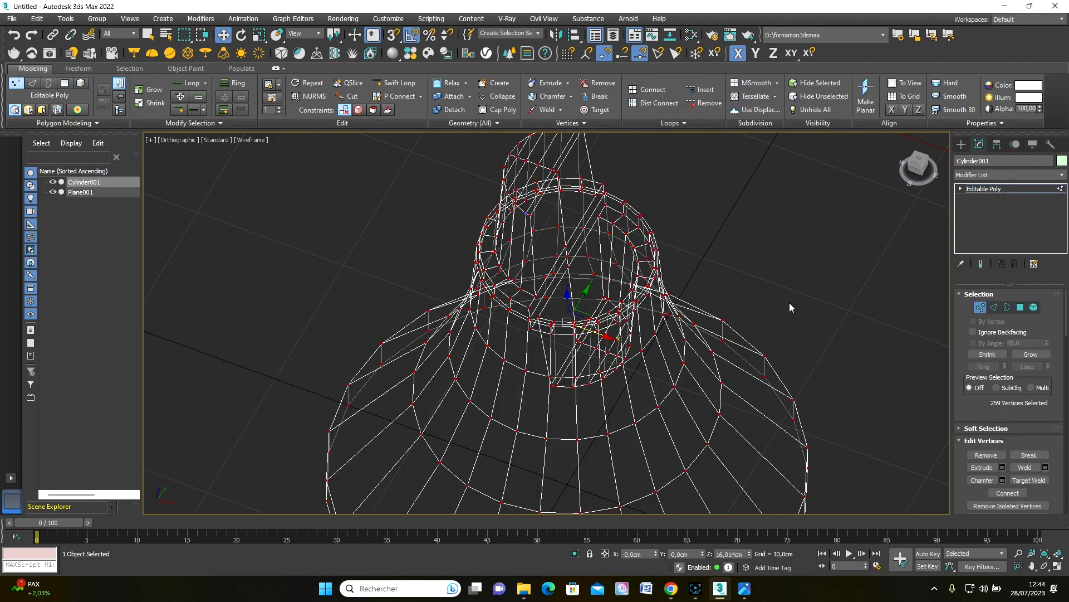
{"action": "middle_click_drag", "start_coordinate": [602, 327], "coordinate": [584, 269], "text": "alt"}
{"action": "scroll", "coordinate": [585, 269], "scroll_direction": "up", "scroll_amount": 3}
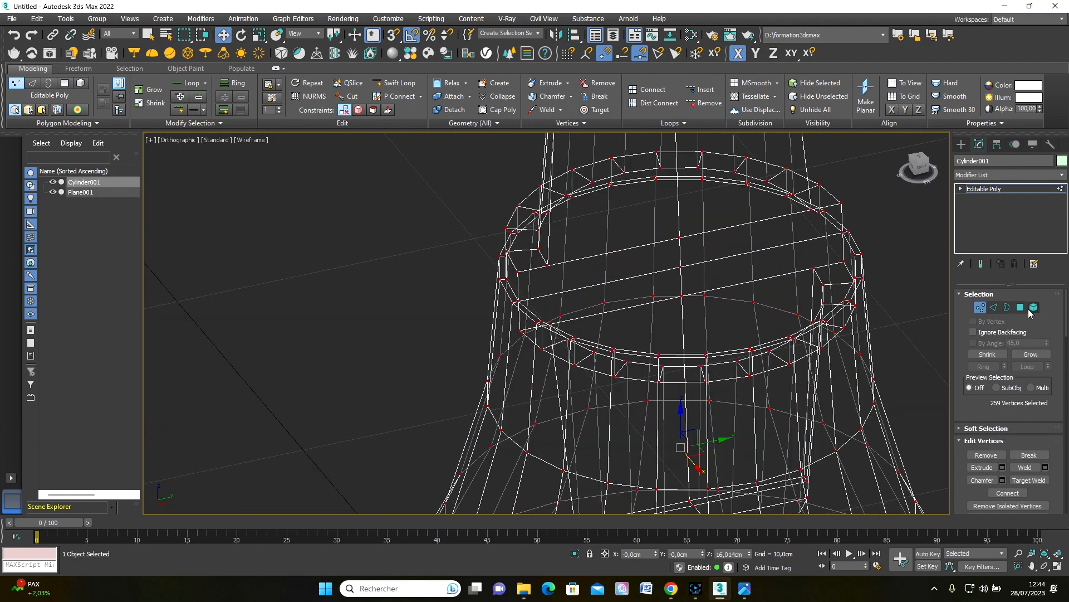
{"action": "middle_click_drag", "start_coordinate": [662, 248], "coordinate": [655, 322]}
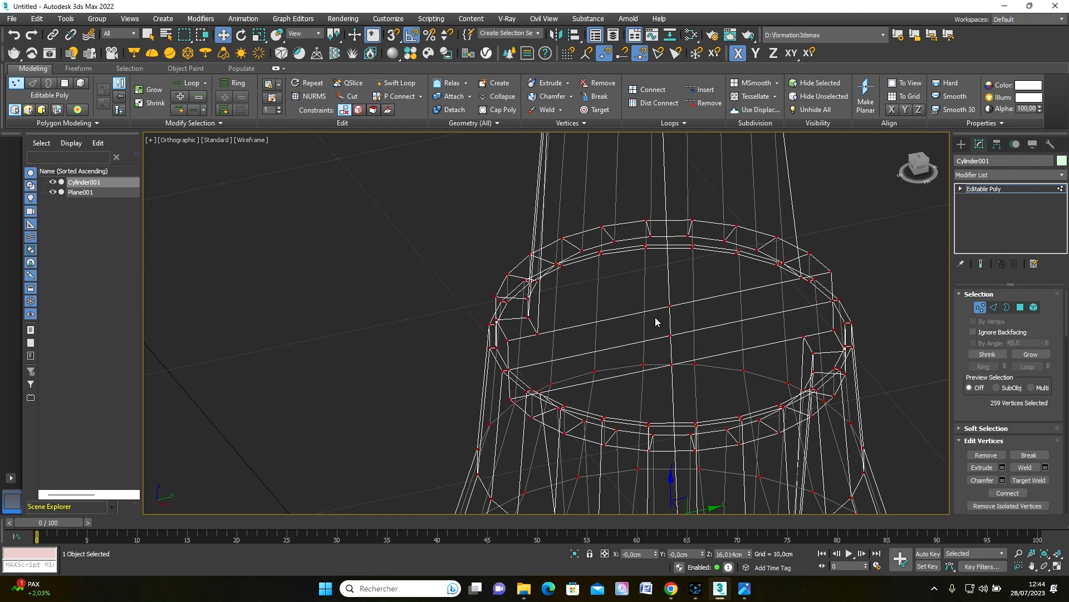
{"action": "middle_click_drag", "start_coordinate": [645, 372], "coordinate": [661, 377], "text": "alt"}
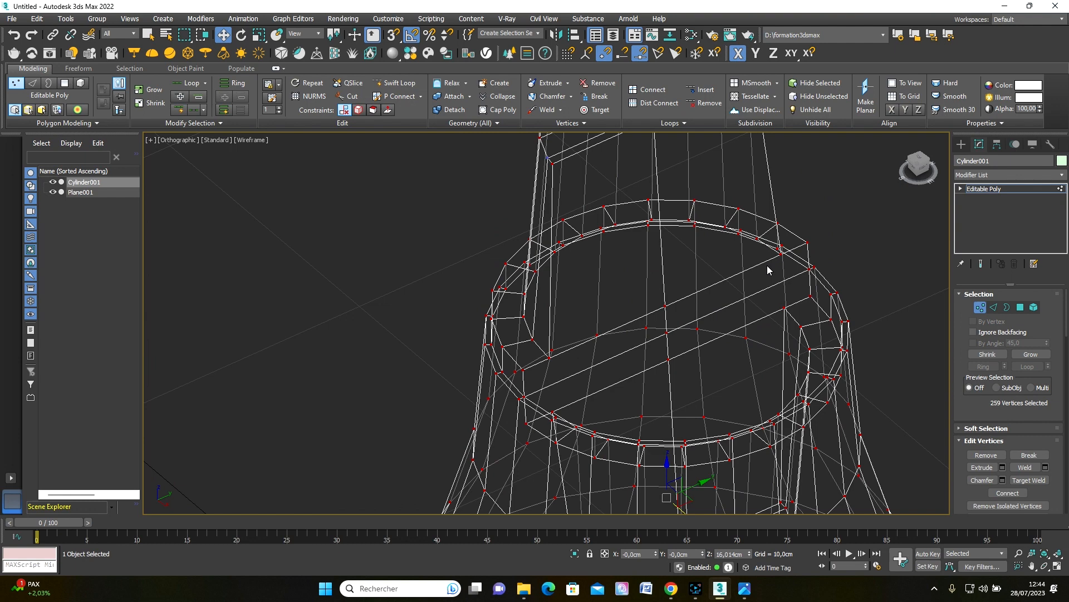
{"action": "key", "text": "F3"}
{"action": "key", "text": "F4"}
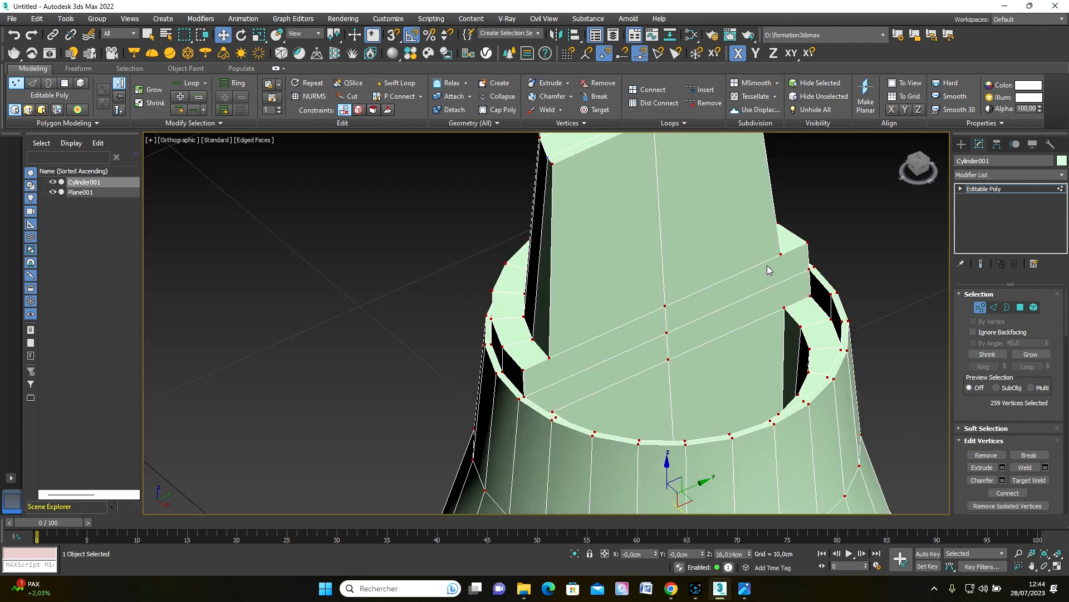
{"action": "scroll", "coordinate": [767, 268], "scroll_direction": "up", "scroll_amount": 4}
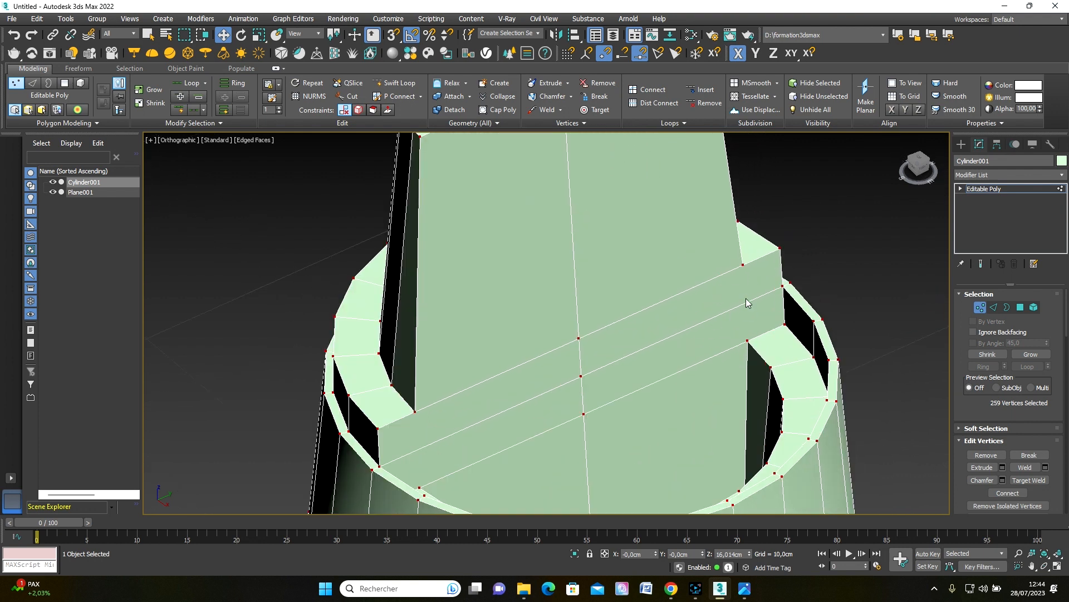
Step: Cut vertical edges across the flat face at both ends, joining the upper ledge's inner corners to the lower recess corners
{"action": "left_click", "coordinate": [346, 95]}
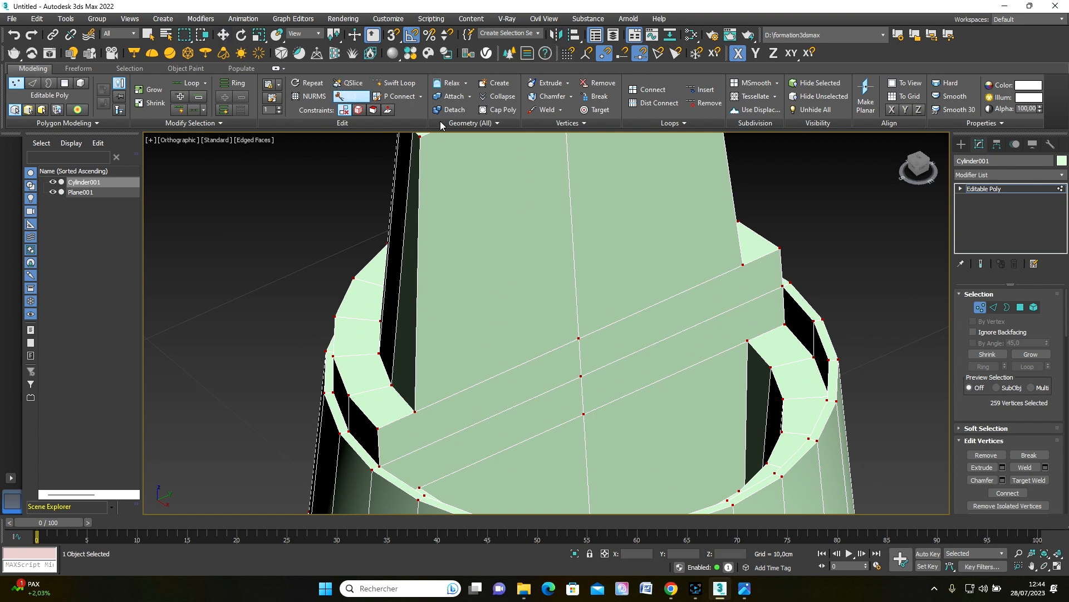
{"action": "left_click", "coordinate": [744, 264]}
{"action": "left_click", "coordinate": [748, 339]}
{"action": "middle_click_drag", "start_coordinate": [528, 468], "coordinate": [465, 472], "text": "alt"}
{"action": "left_click", "coordinate": [405, 343]}
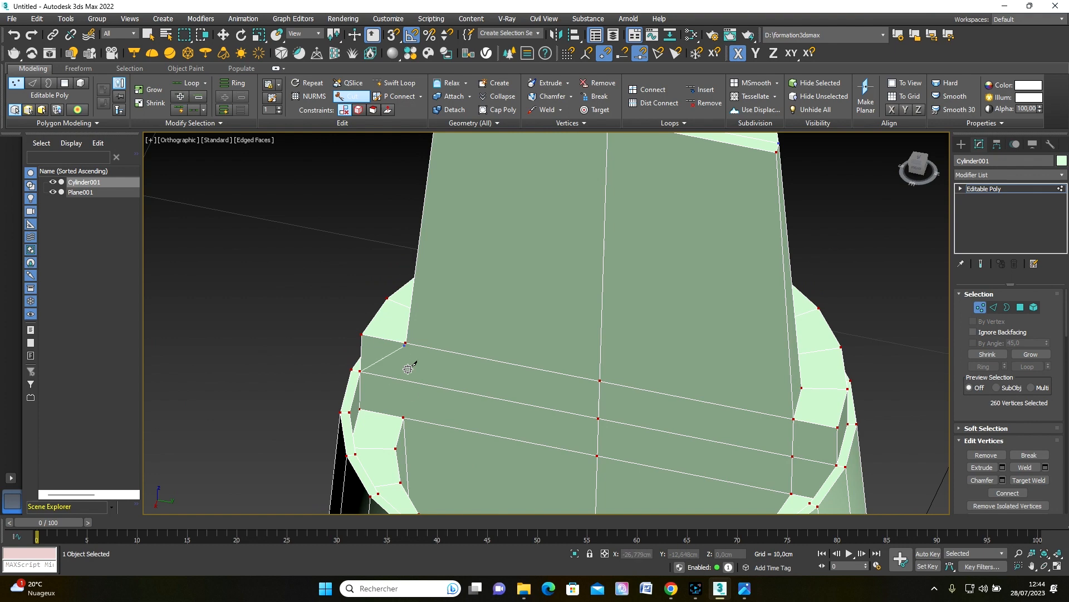
{"action": "left_click", "coordinate": [404, 416]}
{"action": "scroll", "coordinate": [437, 405], "scroll_direction": "down", "scroll_amount": 5}
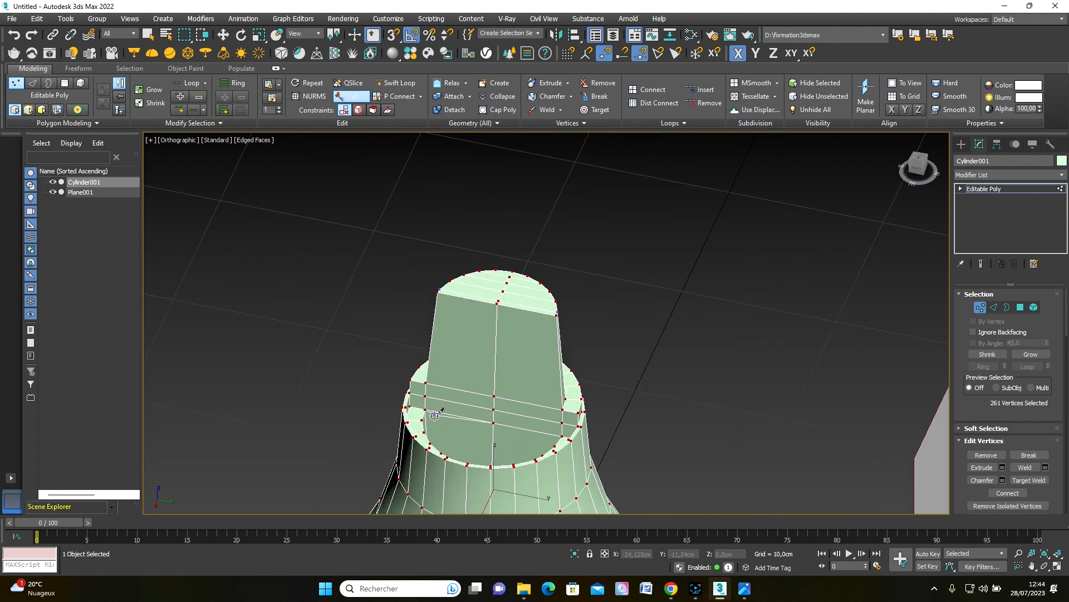
Step: Leave vertex level and add a Shell modifier to the whole bell-shaped model
{"action": "middle_click_drag", "start_coordinate": [457, 411], "coordinate": [588, 295], "text": "alt"}
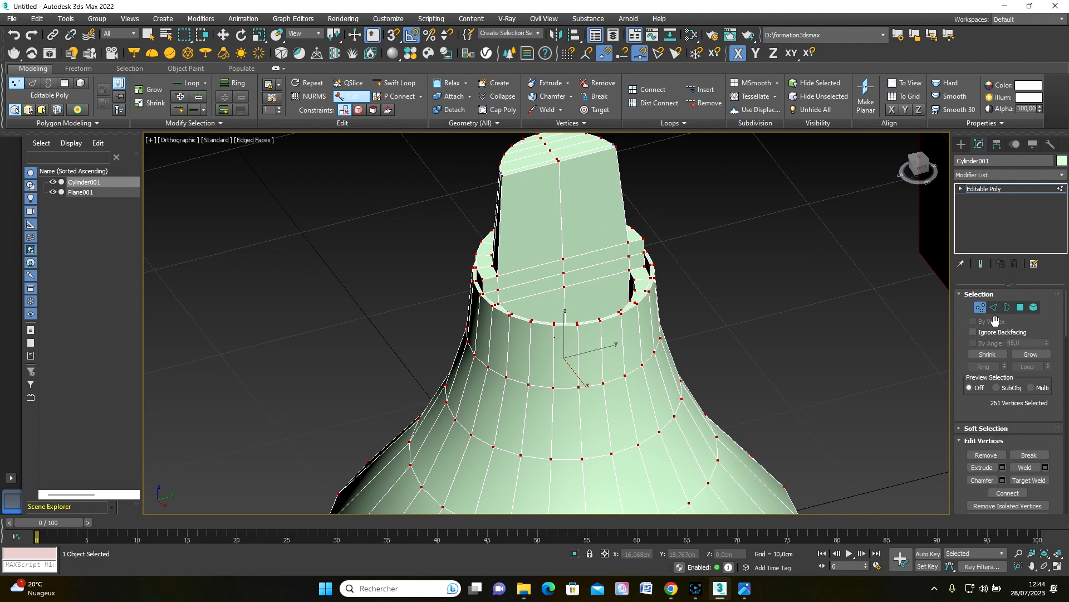
{"action": "left_click", "coordinate": [980, 307]}
{"action": "key", "text": "r"}
{"action": "scroll", "coordinate": [542, 381], "scroll_direction": "down", "scroll_amount": 5}
{"action": "middle_click_drag", "start_coordinate": [529, 389], "coordinate": [569, 326], "text": "alt"}
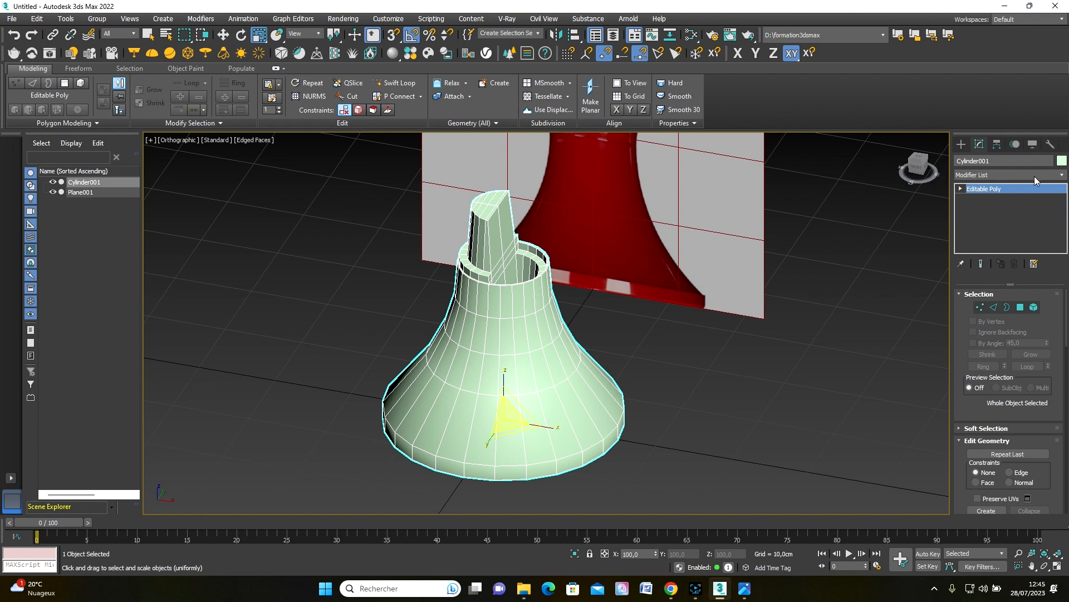
{"action": "left_click", "coordinate": [1062, 175]}
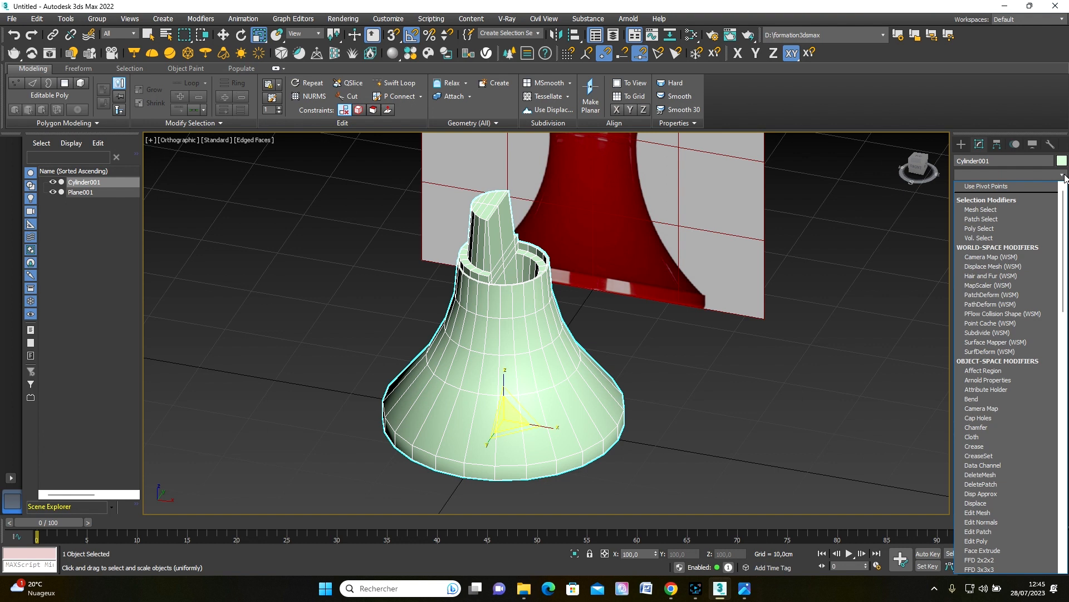
{"action": "scroll", "coordinate": [1008, 390], "scroll_direction": "down", "scroll_amount": 9}
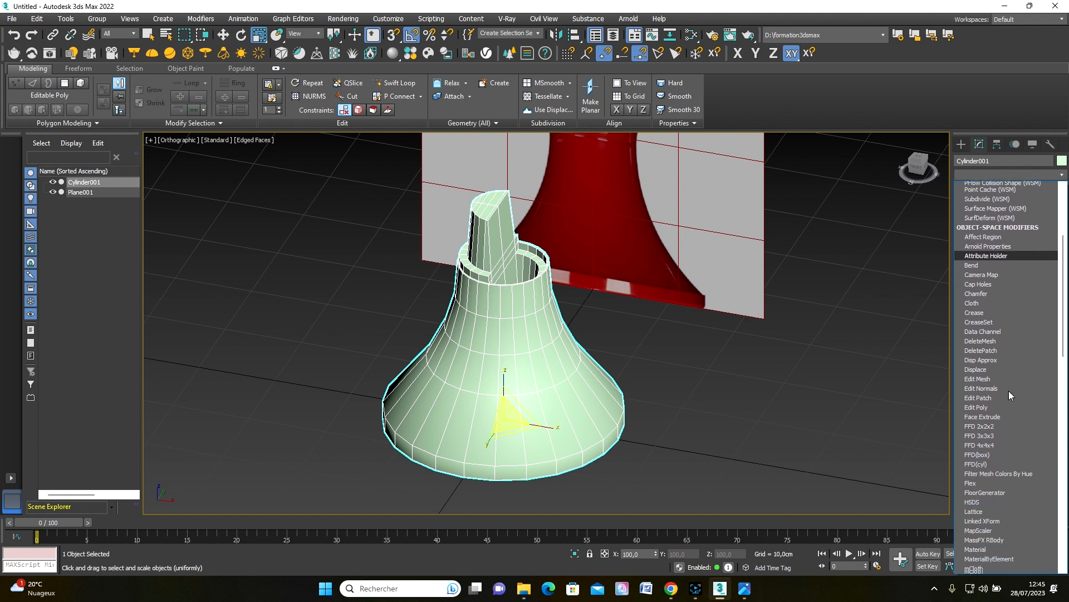
{"action": "scroll", "coordinate": [1008, 390], "scroll_direction": "down", "scroll_amount": 9}
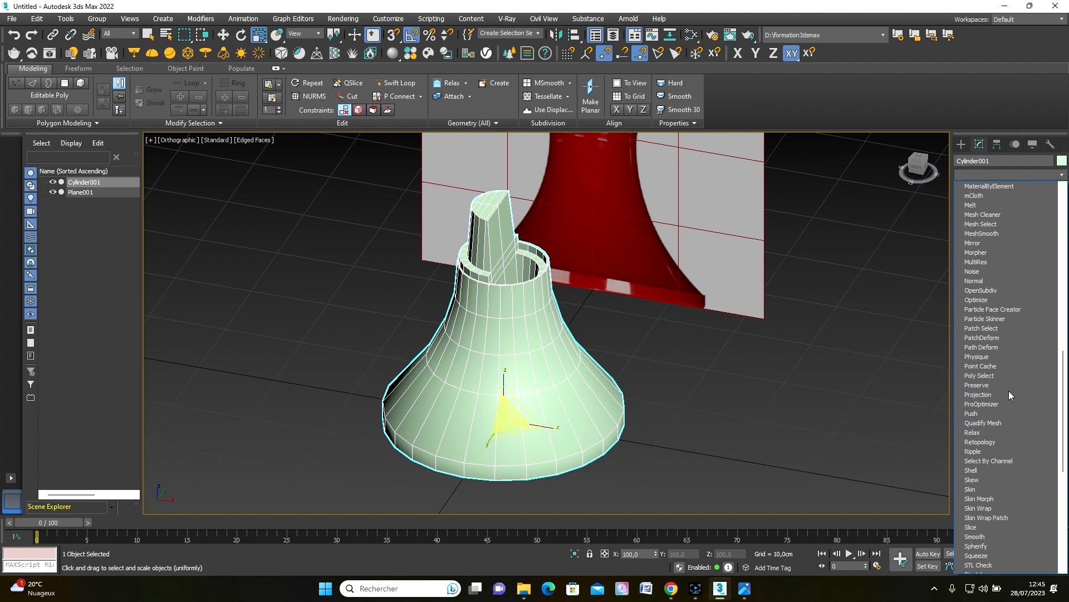
{"action": "left_click", "coordinate": [988, 470]}
Step: Delete the large bottom cap polygon of the base at the Editable Poly level, and leave polygon level
{"action": "middle_click_drag", "start_coordinate": [407, 450], "coordinate": [572, 271], "text": "alt"}
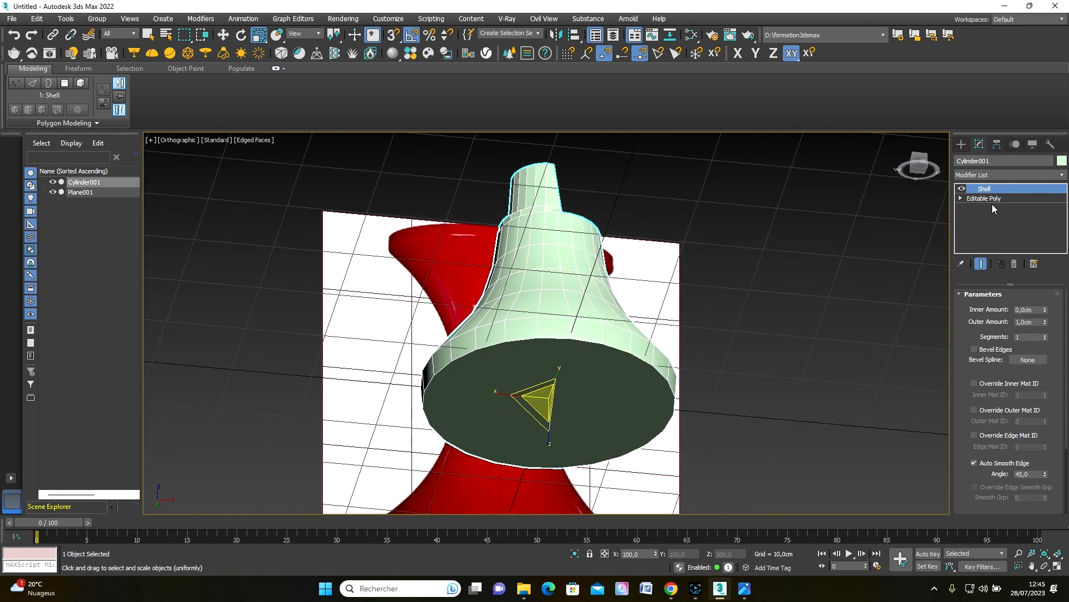
{"action": "left_click", "coordinate": [982, 198]}
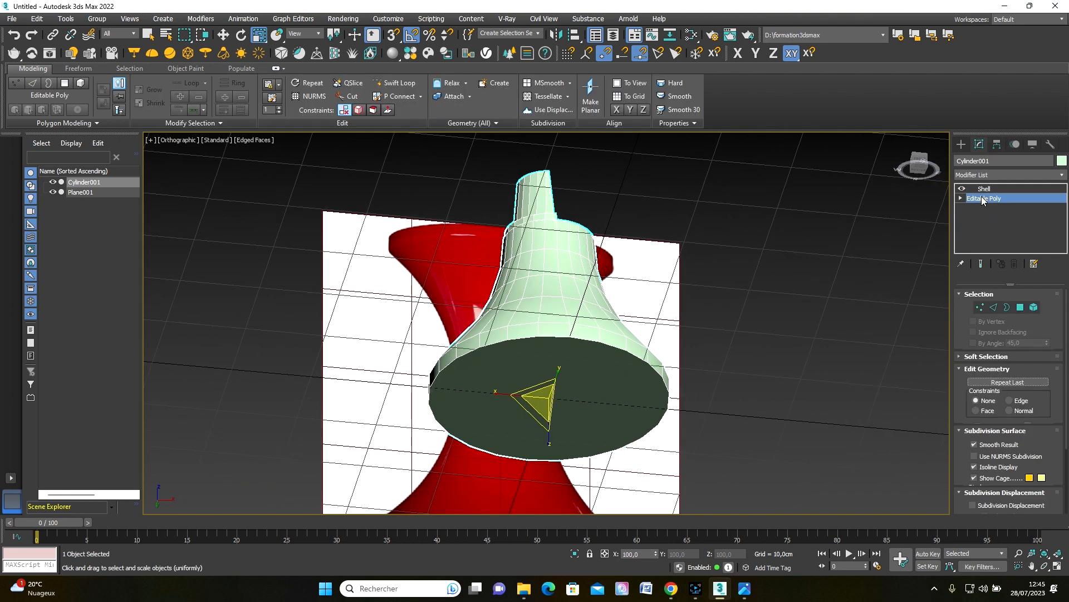
{"action": "left_click", "coordinate": [1021, 308]}
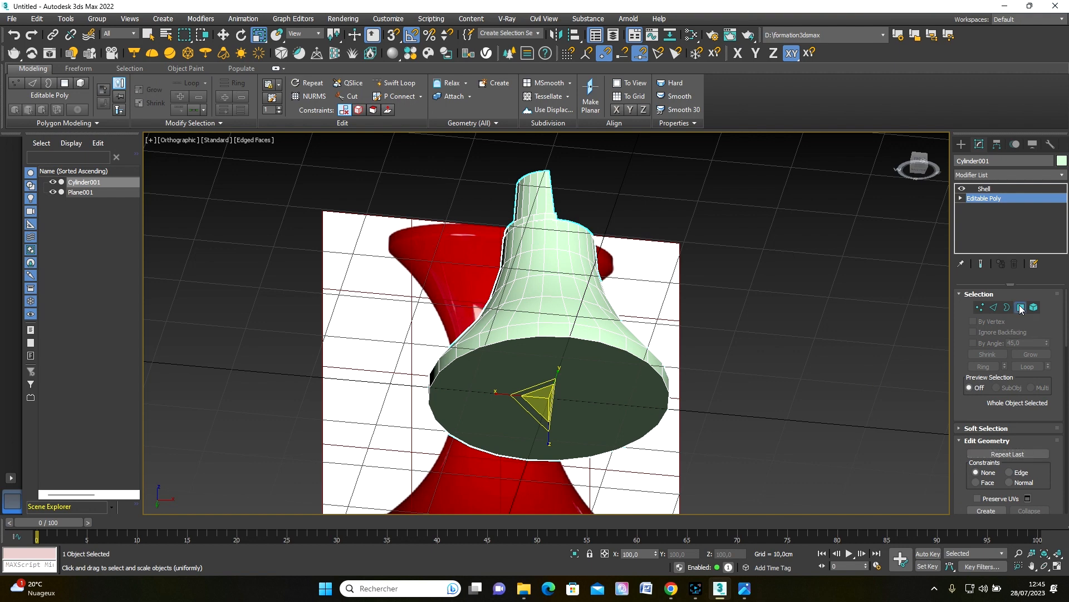
{"action": "left_click", "coordinate": [546, 378]}
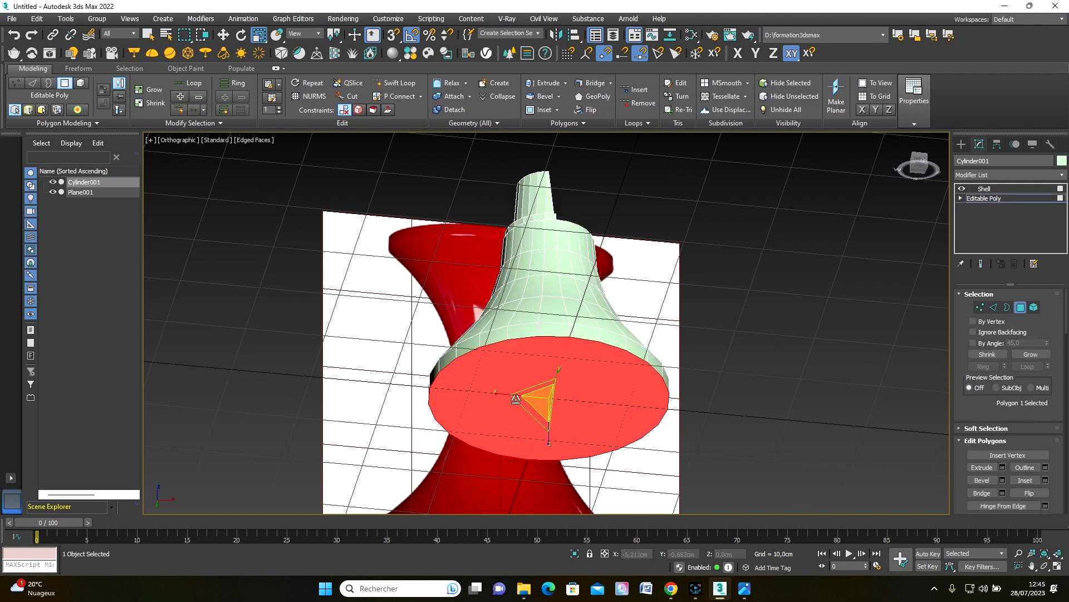
{"action": "key", "text": "Delete"}
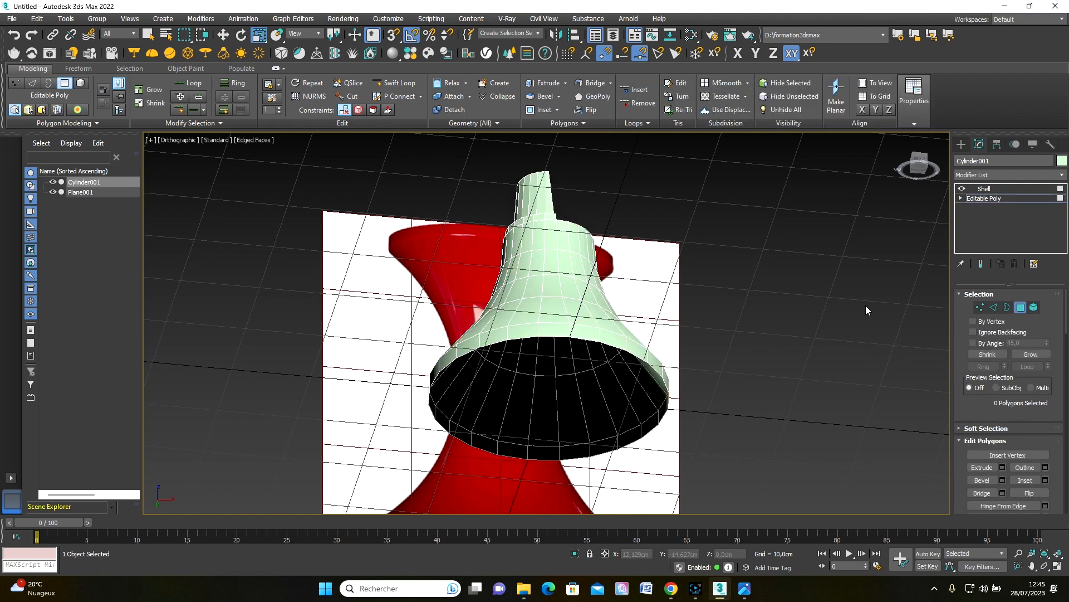
{"action": "left_click", "coordinate": [1021, 308]}
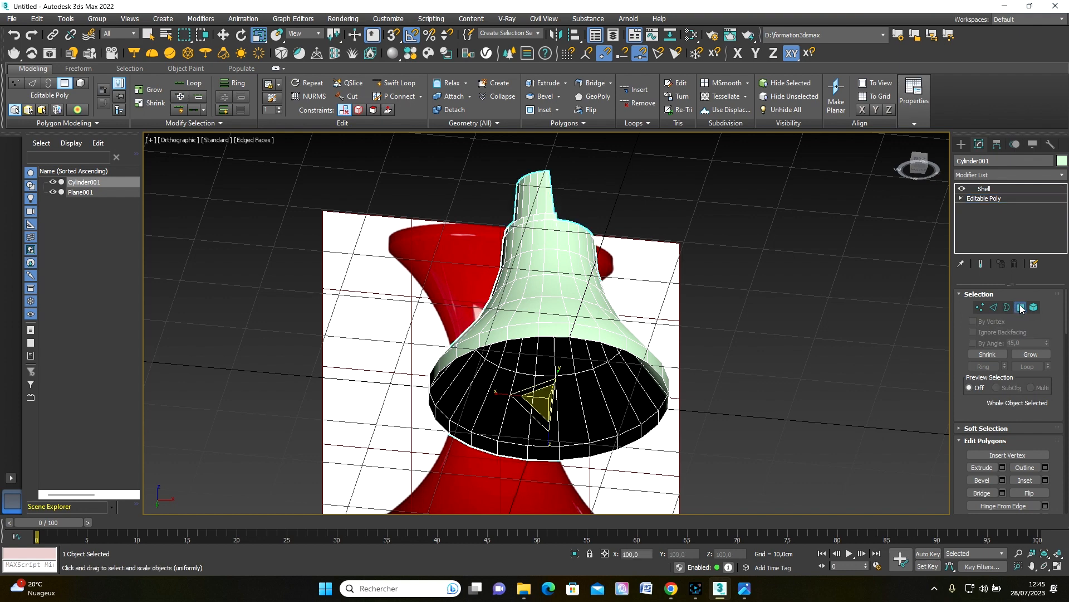
Step: Set the Shell modifier's outer amount to 0 cm and its inner amount to 0,2 cm
{"action": "left_click", "coordinate": [997, 192]}
{"action": "scroll", "coordinate": [488, 345], "scroll_direction": "up", "scroll_amount": 2}
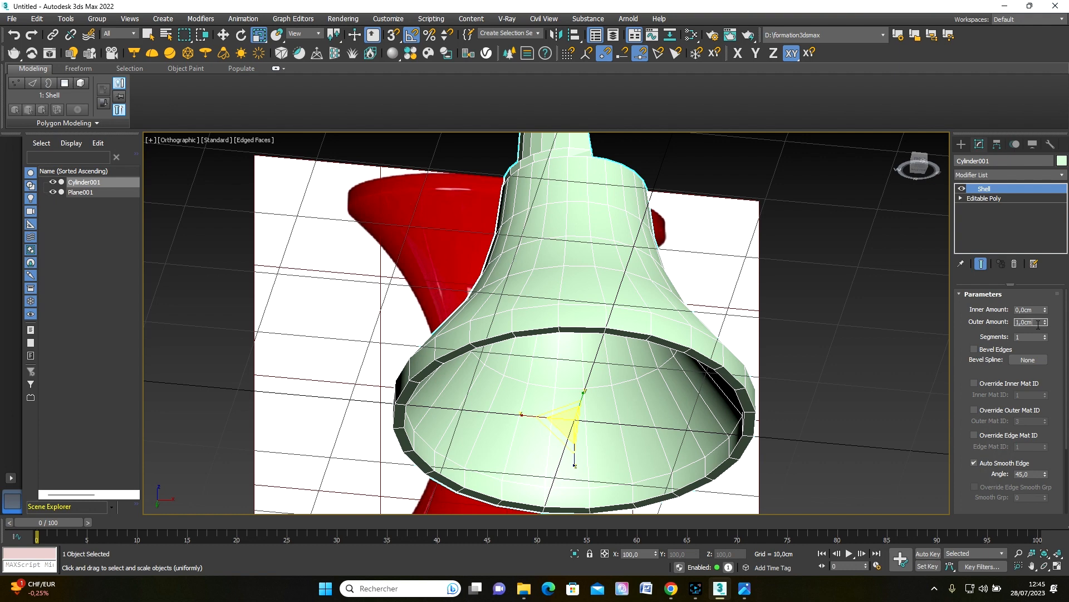
{"action": "type", "text": "0"}
{"action": "key", "text": "Return"}
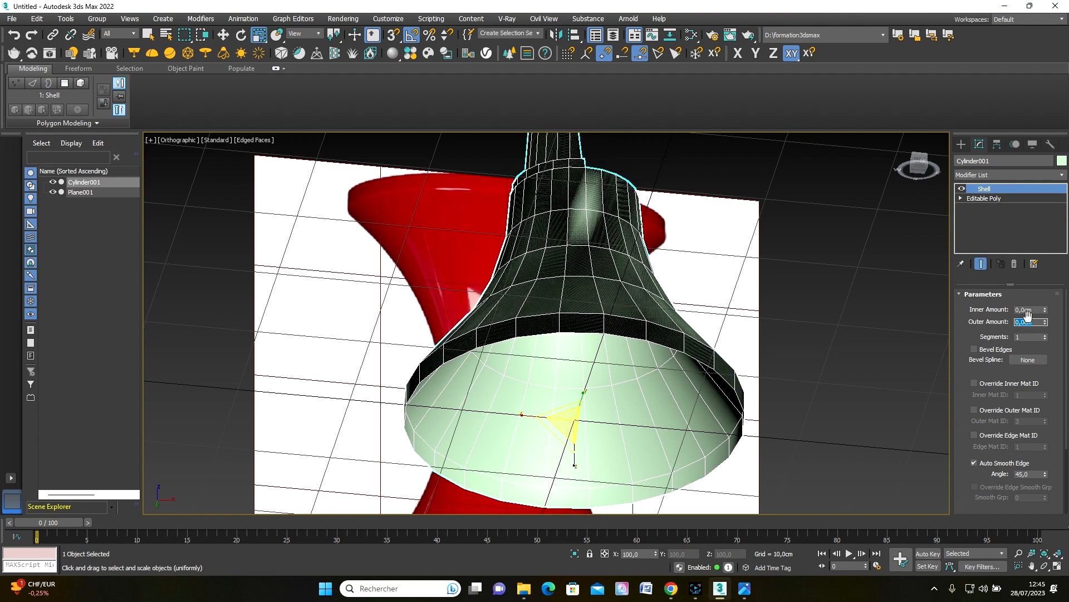
{"action": "left_click_drag", "start_coordinate": [1038, 311], "coordinate": [1001, 314]}
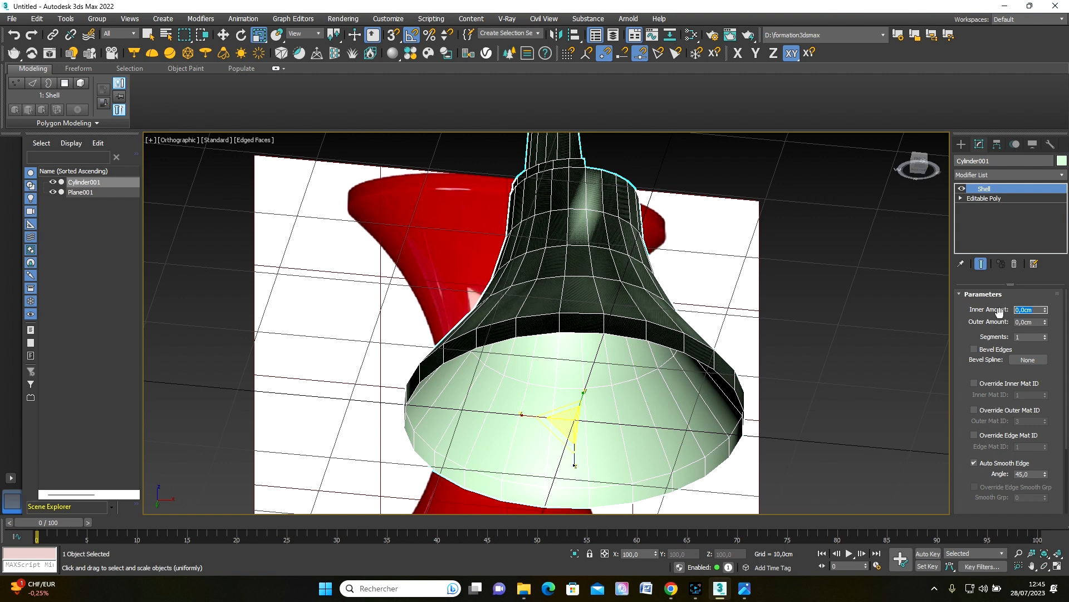
{"action": "type", "text": ",2"}
{"action": "key", "text": "Return"}
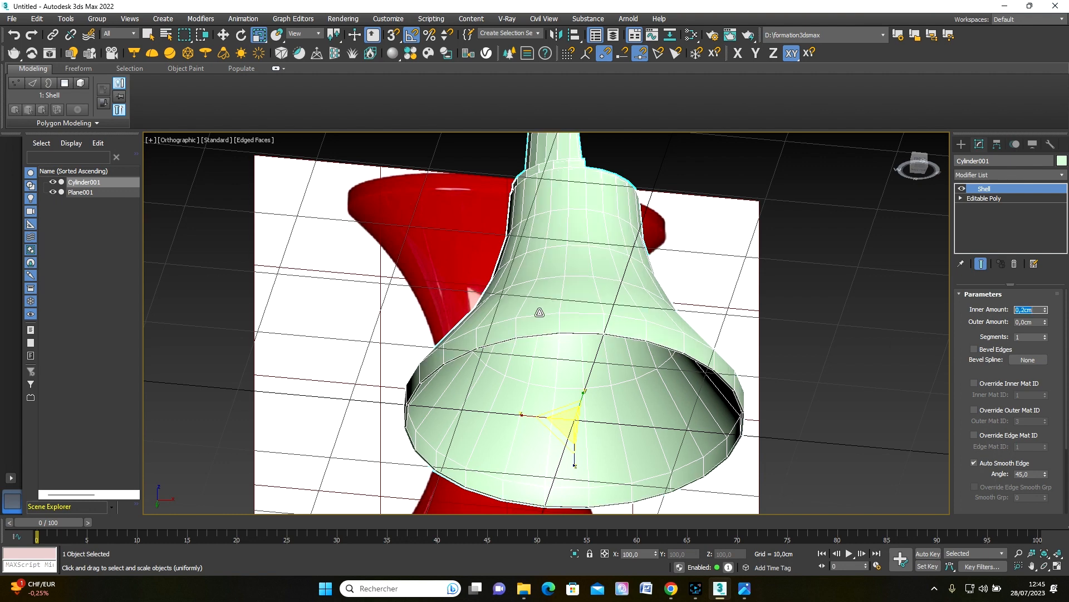
Step: Examine the shelled model around the half-round insert, the collar and the base
{"action": "middle_click_drag", "start_coordinate": [540, 310], "coordinate": [533, 353], "text": "alt"}
{"action": "middle_click_drag", "start_coordinate": [572, 256], "coordinate": [569, 333], "text": "alt"}
{"action": "scroll", "coordinate": [570, 333], "scroll_direction": "up", "scroll_amount": 4}
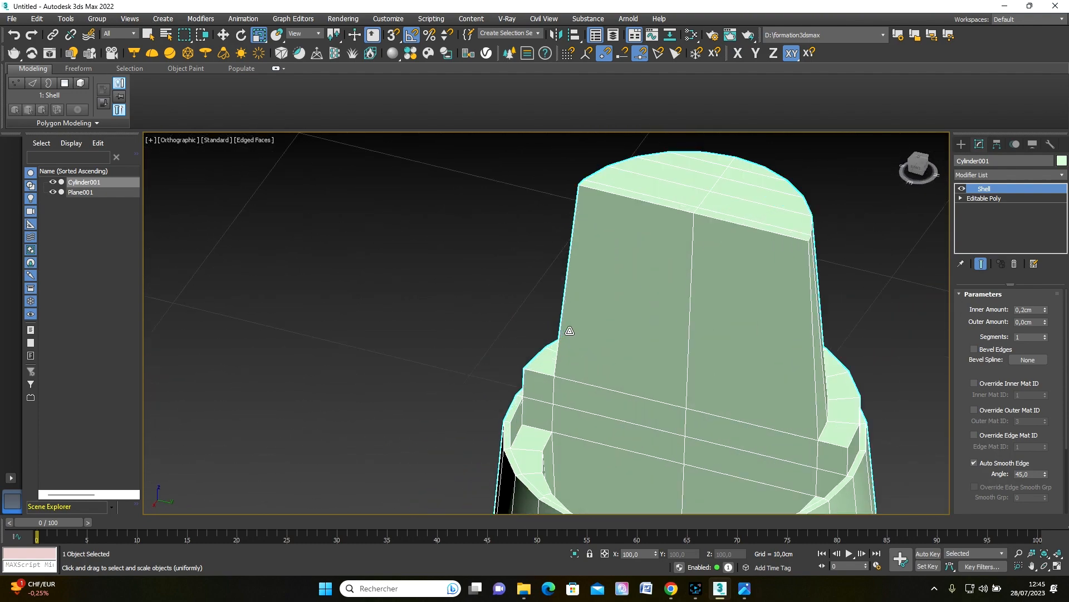
{"action": "scroll", "coordinate": [610, 348], "scroll_direction": "down", "scroll_amount": 3}
{"action": "middle_click_drag", "start_coordinate": [611, 407], "coordinate": [659, 362], "text": "alt"}
{"action": "scroll", "coordinate": [650, 248], "scroll_direction": "up", "scroll_amount": 4}
{"action": "scroll", "coordinate": [646, 245], "scroll_direction": "down", "scroll_amount": 4}
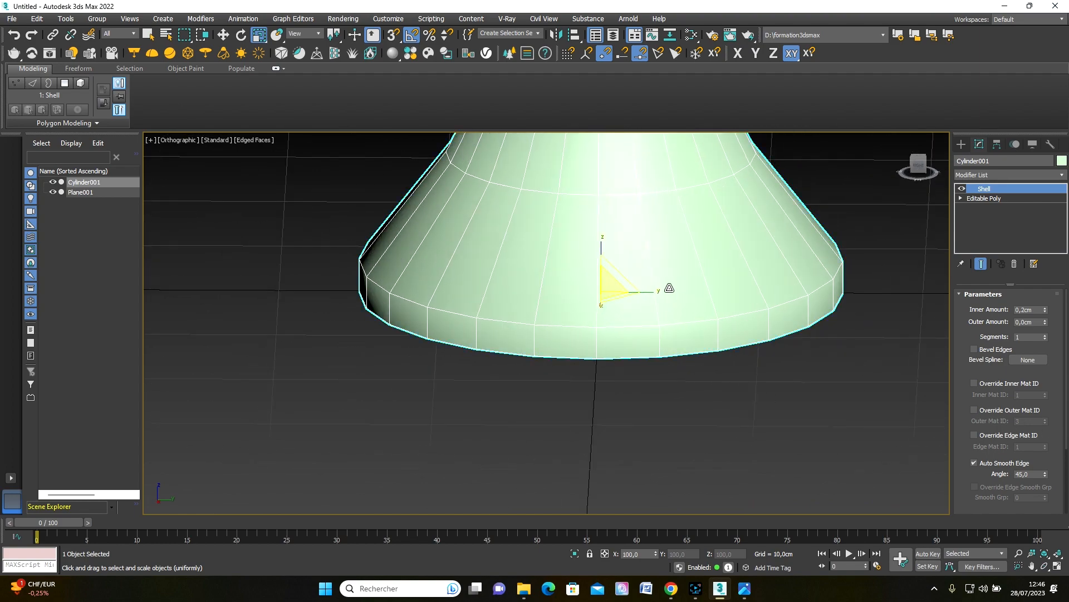
{"action": "scroll", "coordinate": [668, 287], "scroll_direction": "down", "scroll_amount": 6}
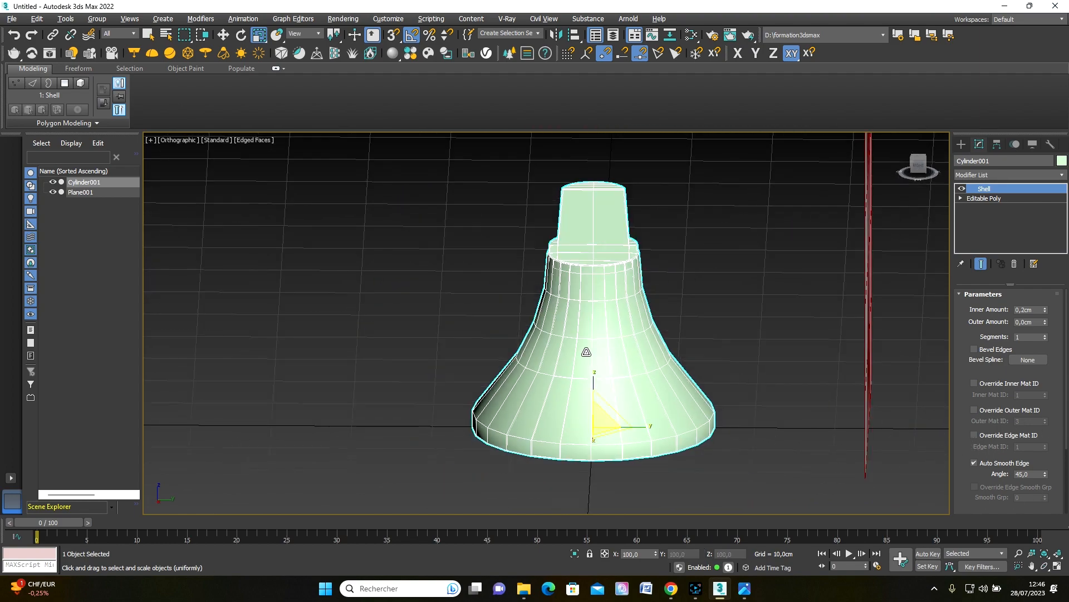
{"action": "middle_click_drag", "start_coordinate": [587, 352], "coordinate": [551, 396], "text": "alt"}
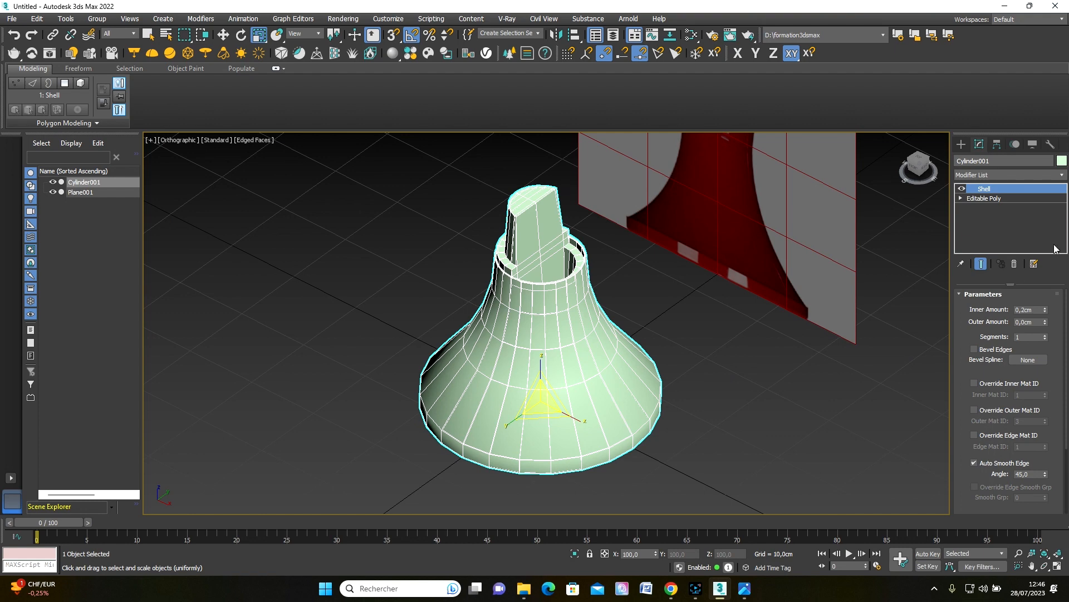
Step: Add a Chamfer modifier above the Shell and set its amount to 0,004 cm
{"action": "left_click", "coordinate": [1061, 175]}
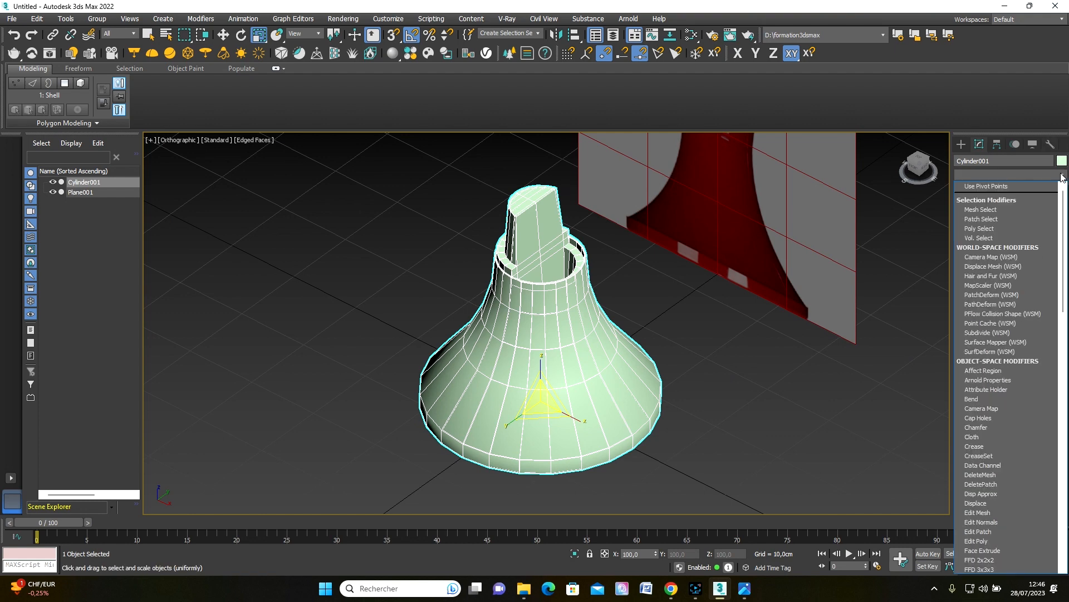
{"action": "left_click", "coordinate": [1005, 428]}
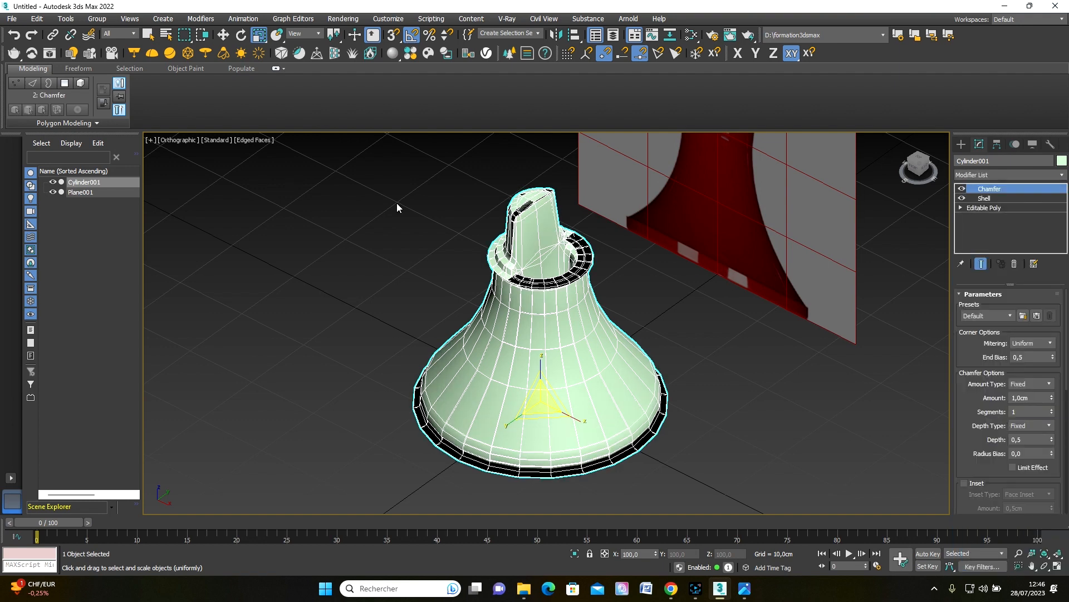
{"action": "scroll", "coordinate": [522, 289], "scroll_direction": "up", "scroll_amount": 2}
{"action": "scroll", "coordinate": [570, 263], "scroll_direction": "up", "scroll_amount": 4}
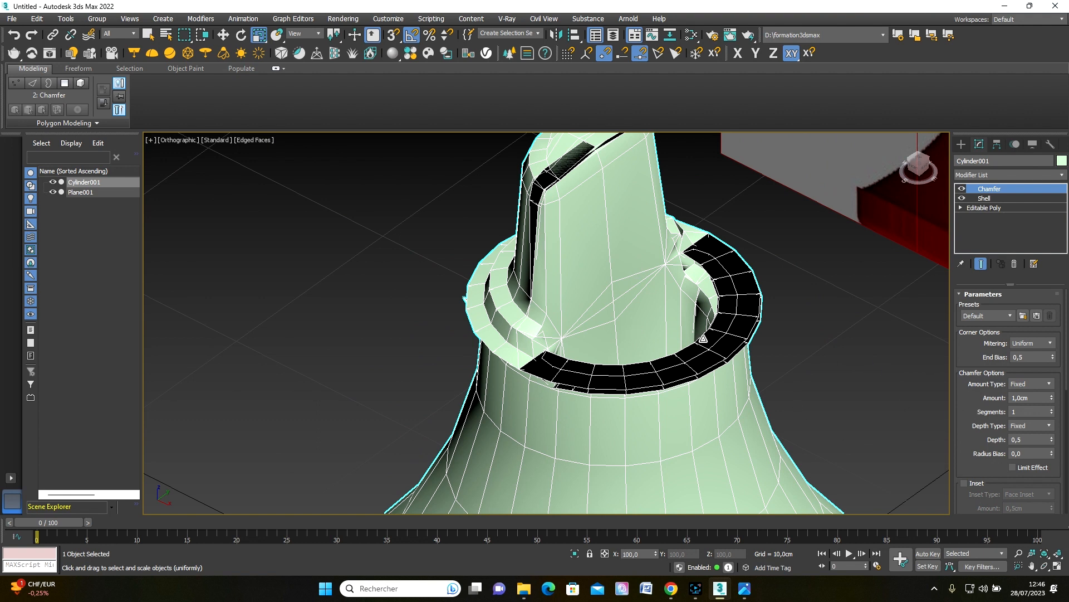
{"action": "left_click", "coordinate": [1032, 399]}
{"action": "key", "text": "Return"}
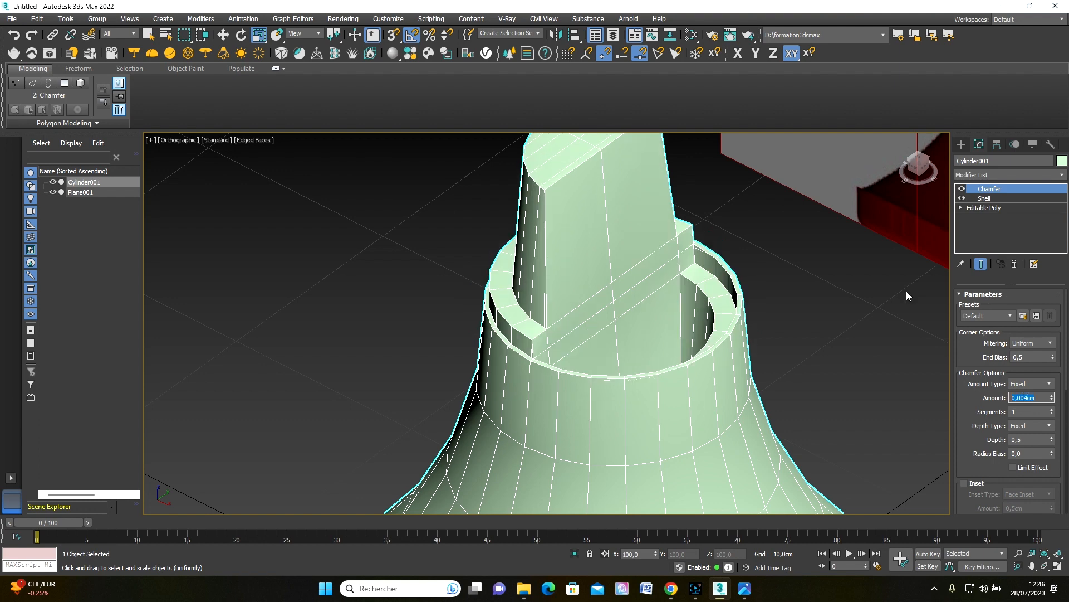
Step: Set the Chamfer modifier's amount to 0,04 cm while checking the collar edge up close
{"action": "scroll", "coordinate": [735, 353], "scroll_direction": "up", "scroll_amount": 5}
{"action": "scroll", "coordinate": [663, 255], "scroll_direction": "up", "scroll_amount": 3}
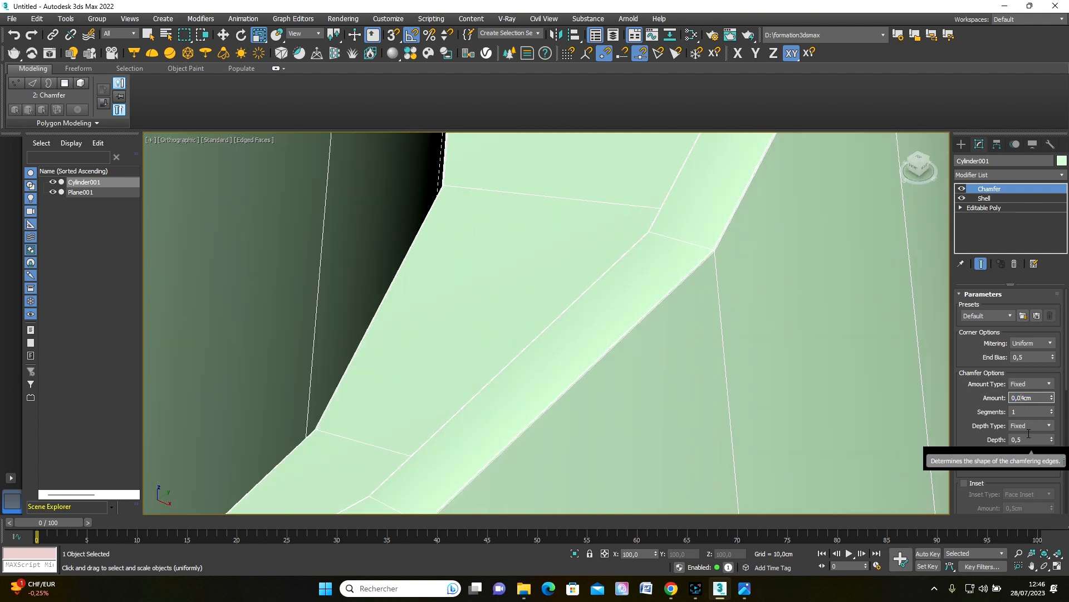
{"action": "key", "text": "Return"}
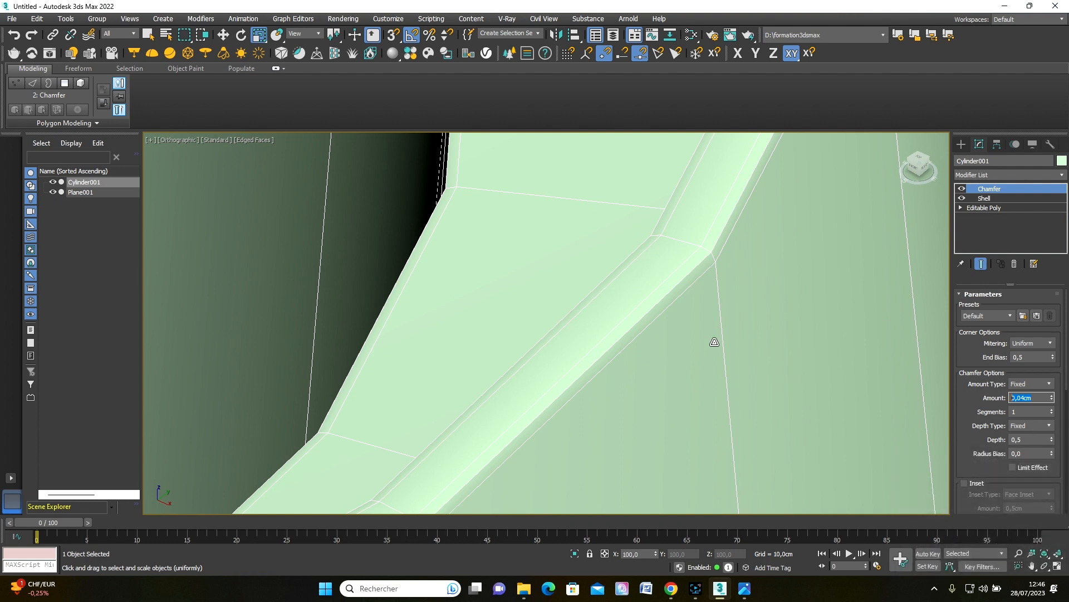
Step: Examine the chamfered edges on the collar, the base rim and the half-round insert
{"action": "scroll", "coordinate": [594, 298], "scroll_direction": "down", "scroll_amount": 4}
{"action": "middle_click_drag", "start_coordinate": [566, 355], "coordinate": [888, 268]}
{"action": "scroll", "coordinate": [456, 350], "scroll_direction": "down", "scroll_amount": 3}
{"action": "middle_click_drag", "start_coordinate": [354, 261], "coordinate": [382, 337]}
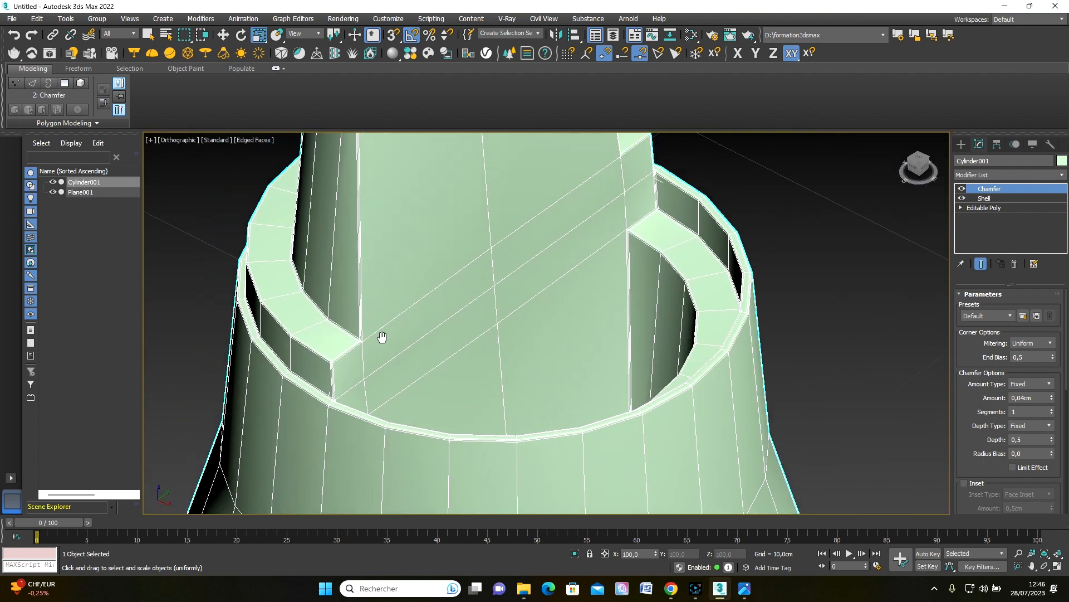
{"action": "scroll", "coordinate": [382, 337], "scroll_direction": "up", "scroll_amount": 4}
{"action": "scroll", "coordinate": [358, 346], "scroll_direction": "down", "scroll_amount": 4}
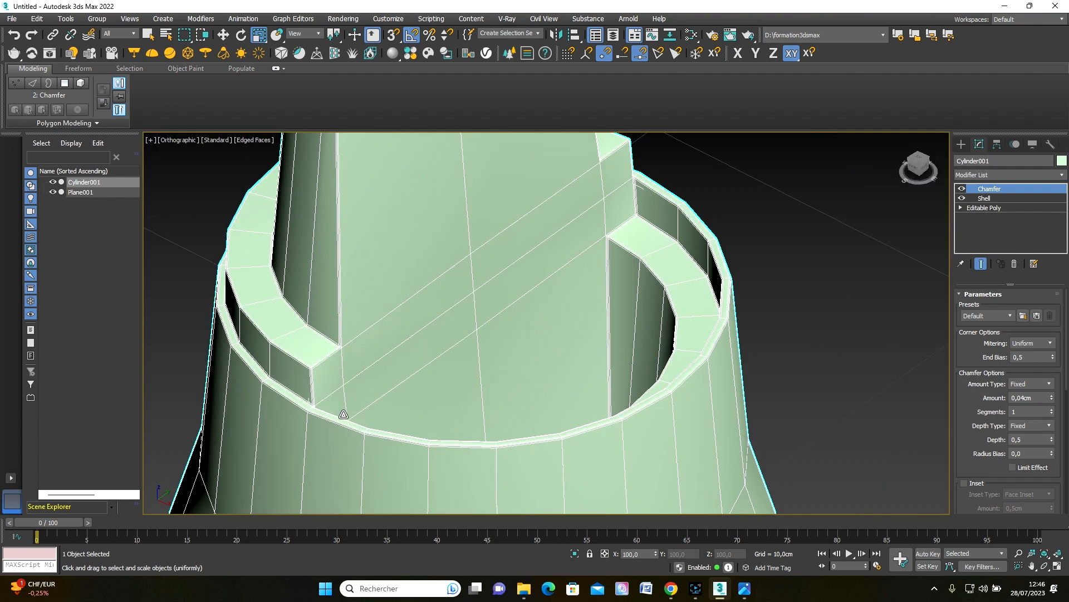
{"action": "scroll", "coordinate": [425, 262], "scroll_direction": "down", "scroll_amount": 6}
{"action": "middle_click_drag", "start_coordinate": [546, 343], "coordinate": [505, 277]}
{"action": "scroll", "coordinate": [532, 330], "scroll_direction": "up", "scroll_amount": 2}
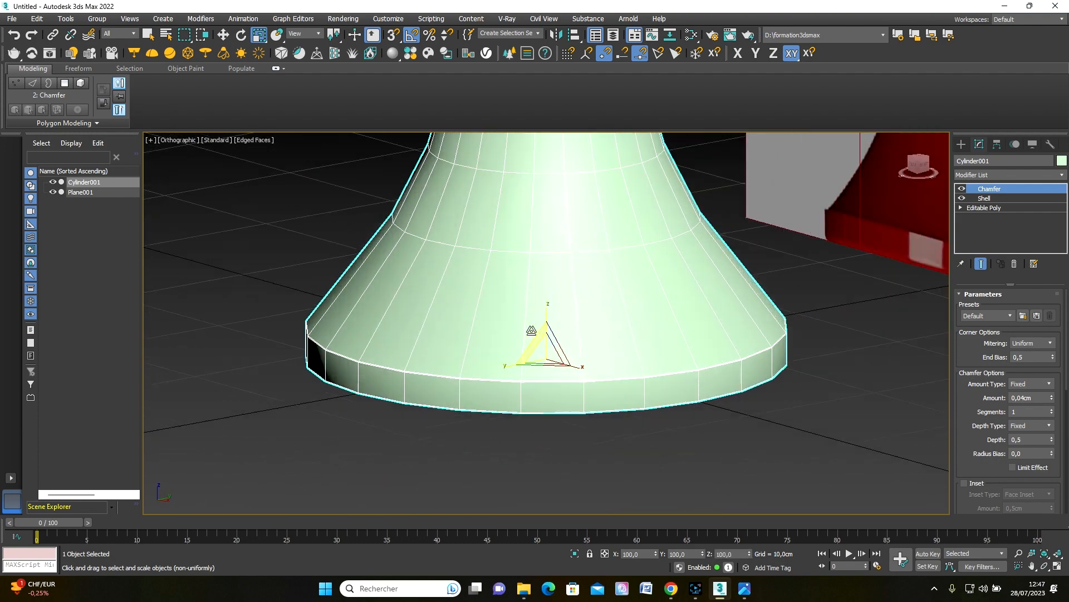
{"action": "scroll", "coordinate": [531, 330], "scroll_direction": "up", "scroll_amount": 3}
{"action": "scroll", "coordinate": [564, 444], "scroll_direction": "down", "scroll_amount": 2}
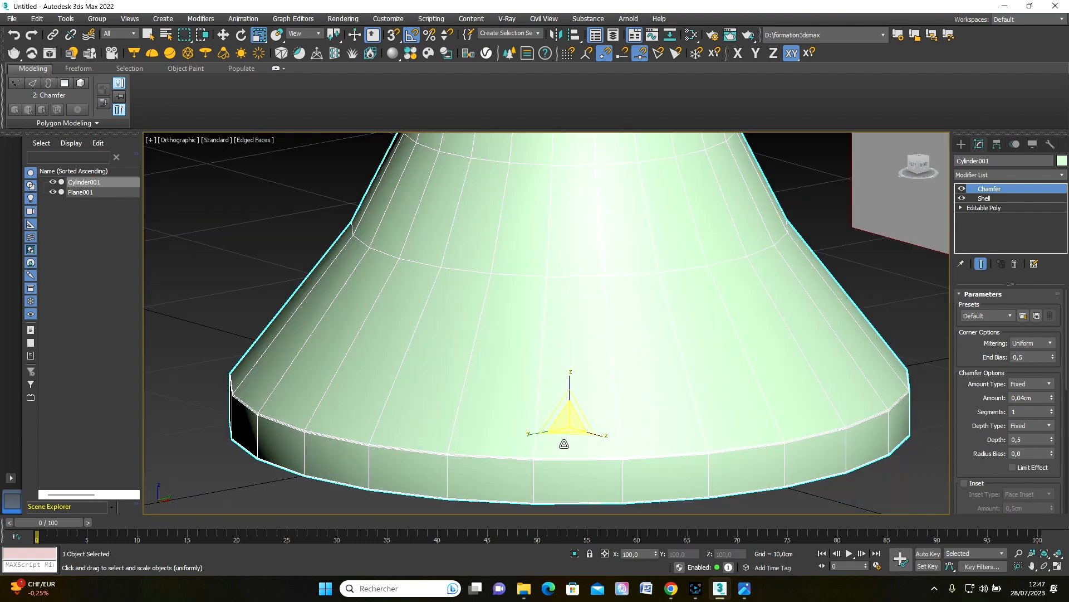
{"action": "middle_click_drag", "start_coordinate": [554, 410], "coordinate": [509, 422], "text": "alt"}
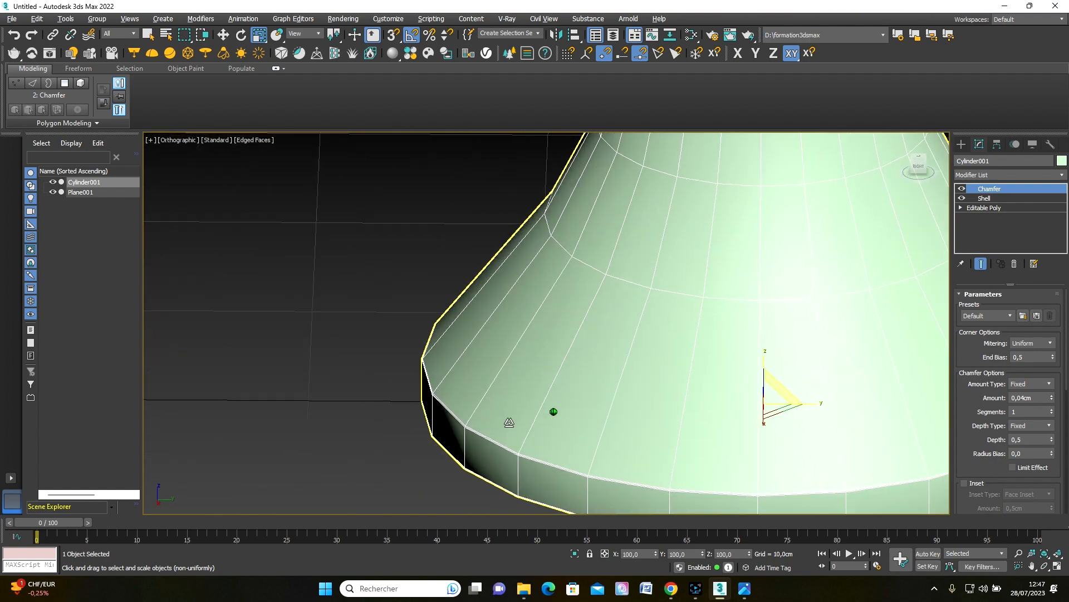
{"action": "middle_click_drag", "start_coordinate": [572, 287], "coordinate": [463, 409]}
{"action": "scroll", "coordinate": [489, 350], "scroll_direction": "down", "scroll_amount": 4}
{"action": "middle_click_drag", "start_coordinate": [505, 323], "coordinate": [488, 378]}
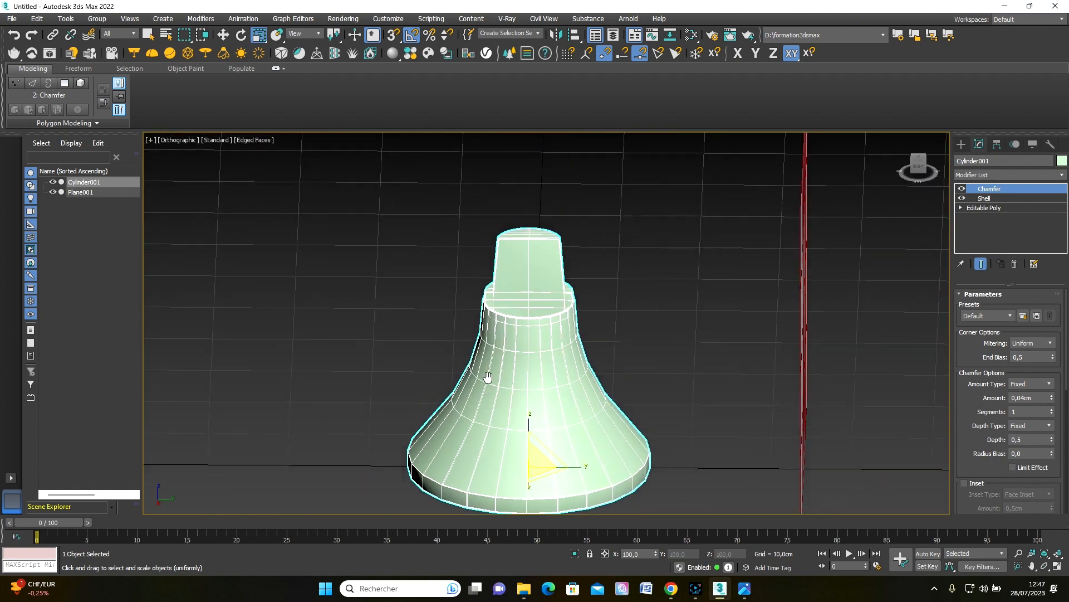
{"action": "middle_click_drag", "start_coordinate": [506, 278], "coordinate": [463, 234], "text": "alt"}
{"action": "scroll", "coordinate": [463, 234], "scroll_direction": "up", "scroll_amount": 4}
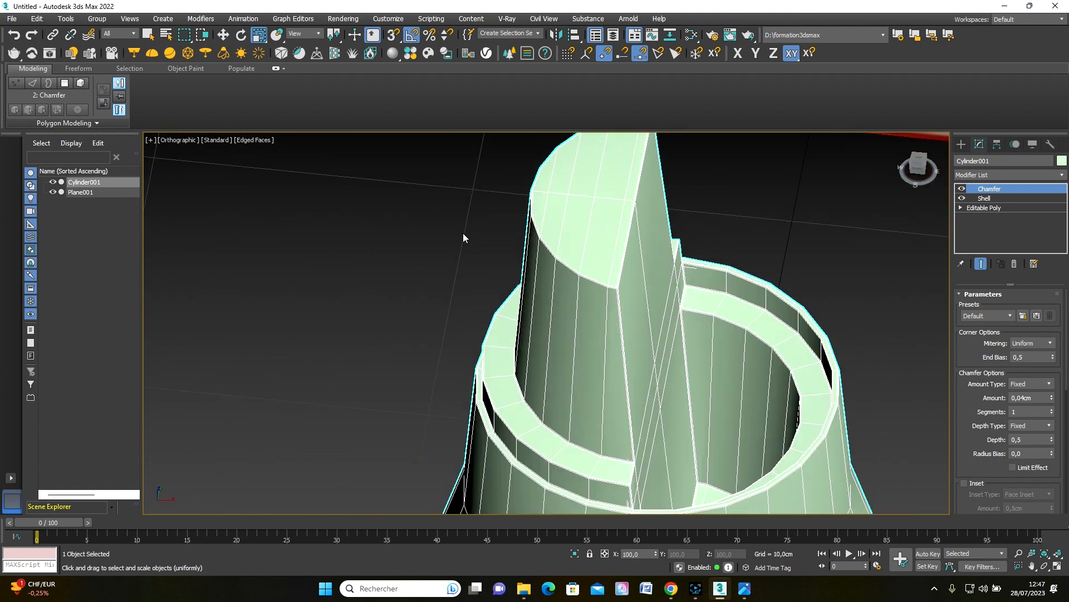
{"action": "middle_click_drag", "start_coordinate": [700, 360], "coordinate": [598, 268], "text": "alt"}
{"action": "scroll", "coordinate": [637, 342], "scroll_direction": "down", "scroll_amount": 5}
{"action": "scroll", "coordinate": [554, 310], "scroll_direction": "down", "scroll_amount": 3}
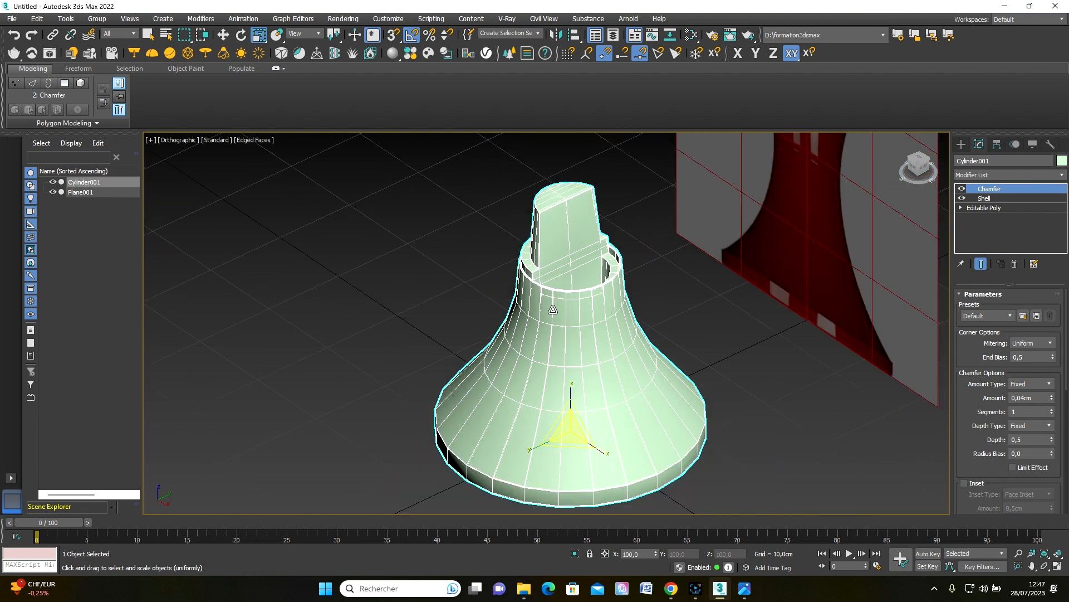
Step: Add a TurboSmooth modifier above the Chamfer and set its iterations to 2
{"action": "left_click", "coordinate": [1061, 175]}
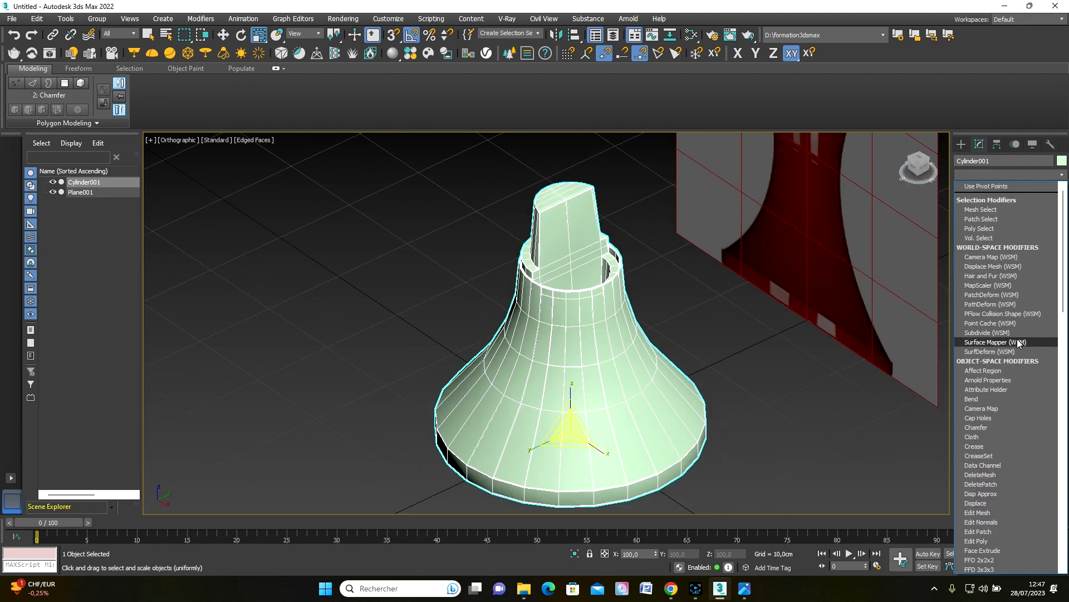
{"action": "key", "text": "t"}
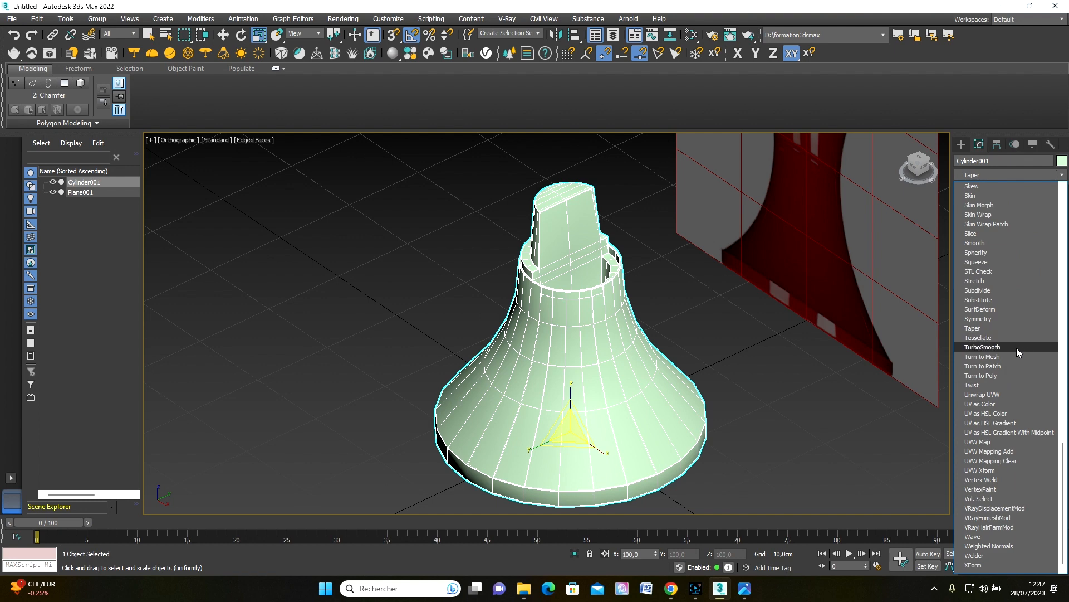
{"action": "left_click", "coordinate": [1012, 346]}
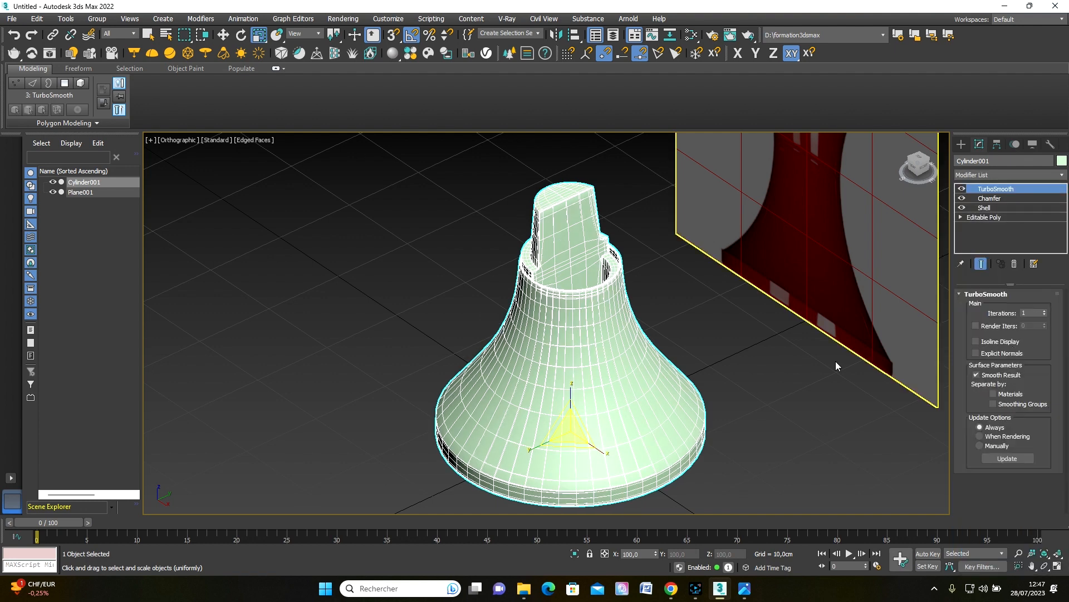
{"action": "left_click", "coordinate": [1045, 312]}
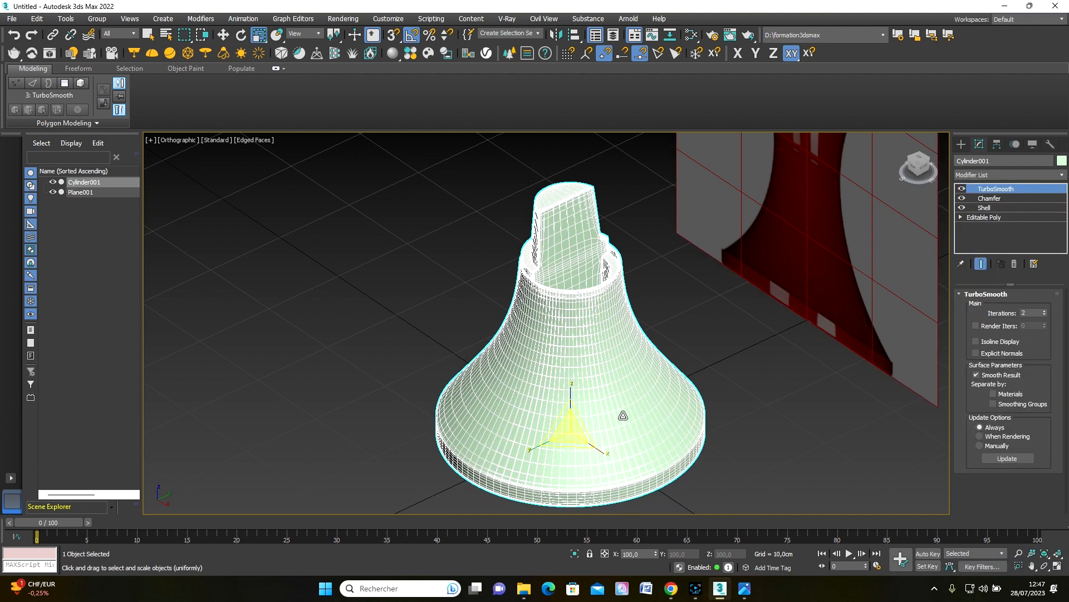
Step: Examine the smoothed mesh up close around the collar rim, the ledge corners and the flat face of the half-round insert
{"action": "middle_click_drag", "start_coordinate": [588, 444], "coordinate": [563, 444], "text": "alt"}
{"action": "scroll", "coordinate": [614, 329], "scroll_direction": "up", "scroll_amount": 5}
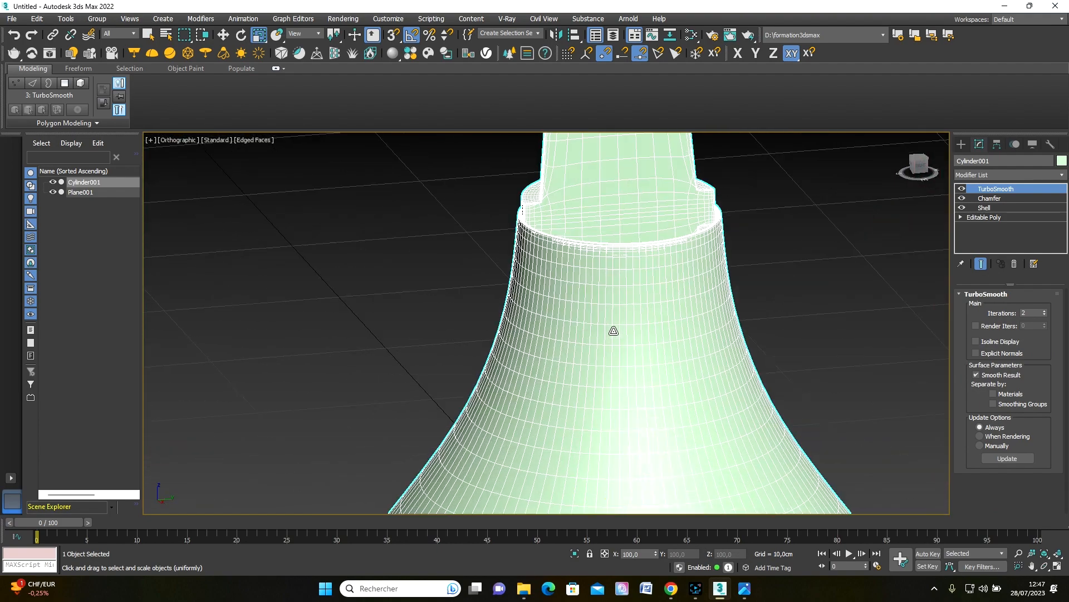
{"action": "scroll", "coordinate": [616, 365], "scroll_direction": "down", "scroll_amount": 2}
{"action": "scroll", "coordinate": [618, 367], "scroll_direction": "up", "scroll_amount": 1}
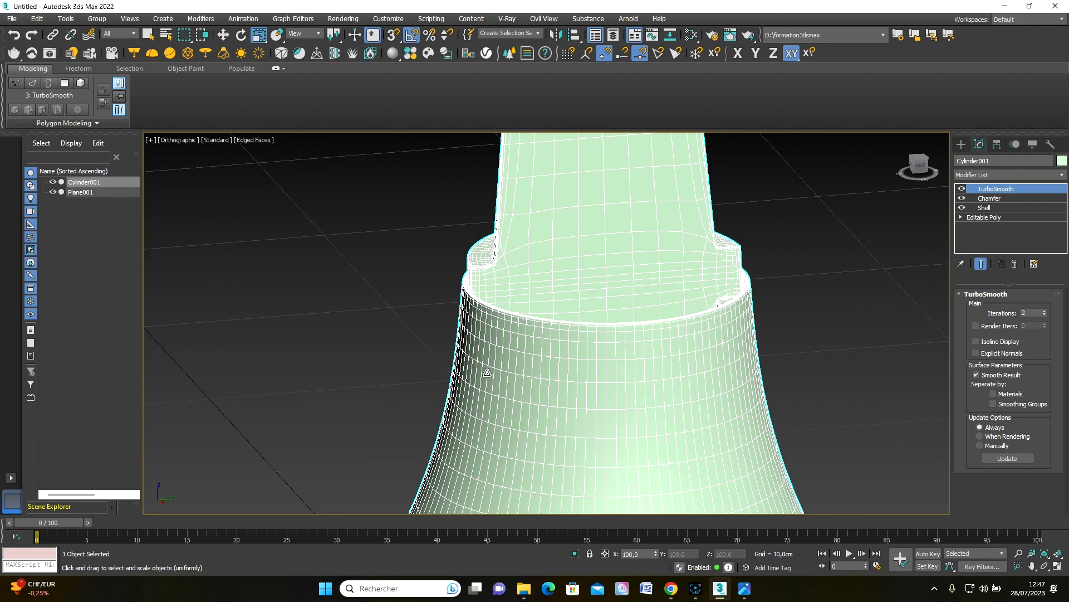
{"action": "middle_click_drag", "start_coordinate": [461, 379], "coordinate": [489, 372], "text": "alt"}
{"action": "scroll", "coordinate": [474, 254], "scroll_direction": "up", "scroll_amount": 6}
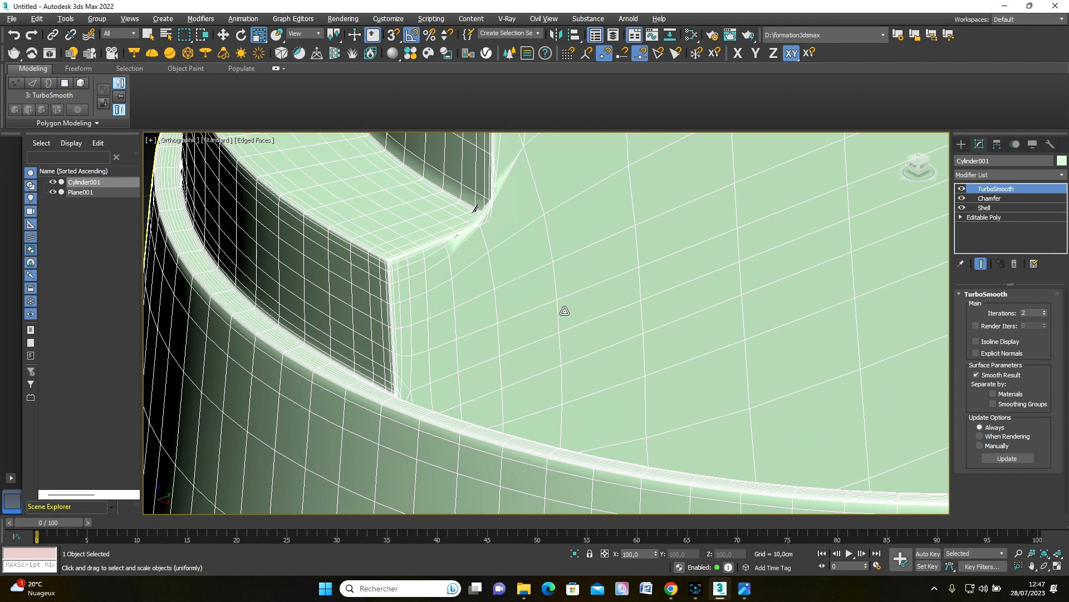
{"action": "middle_click_drag", "start_coordinate": [565, 311], "coordinate": [528, 333], "text": "alt"}
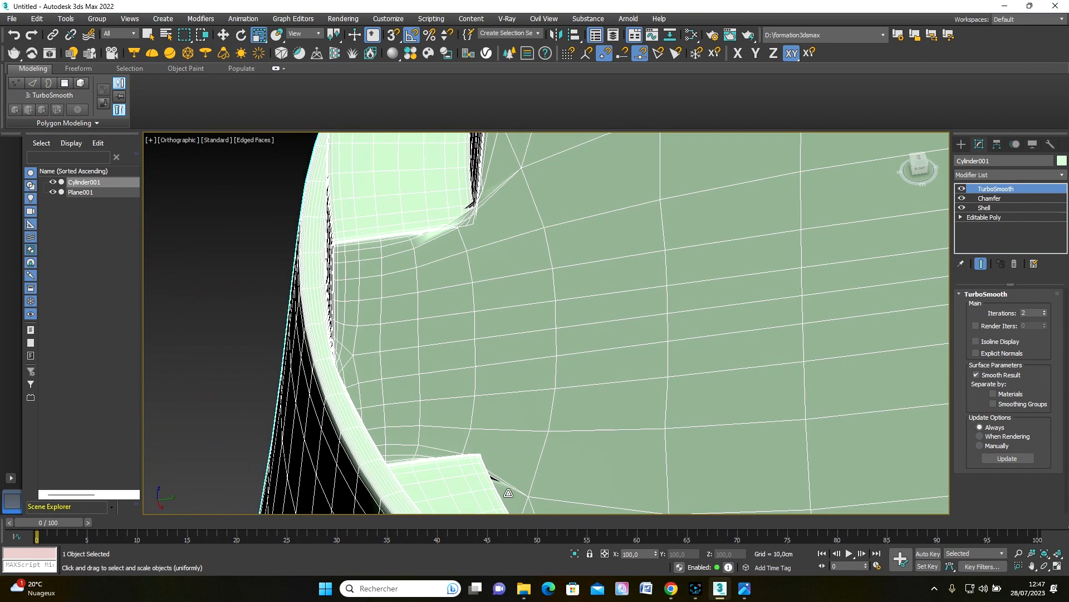
{"action": "scroll", "coordinate": [582, 440], "scroll_direction": "down", "scroll_amount": 2}
{"action": "mouse_move", "coordinate": [629, 407]}
{"action": "middle_mouse_down", "text": "alt"}
{"action": "mouse_move", "coordinate": [599, 407]}
{"action": "mouse_move", "coordinate": [649, 411]}
{"action": "middle_mouse_up", "text": "alt"}
{"action": "middle_click_drag", "start_coordinate": [756, 333], "coordinate": [432, 405]}
{"action": "scroll", "coordinate": [431, 405], "scroll_direction": "down", "scroll_amount": 5}
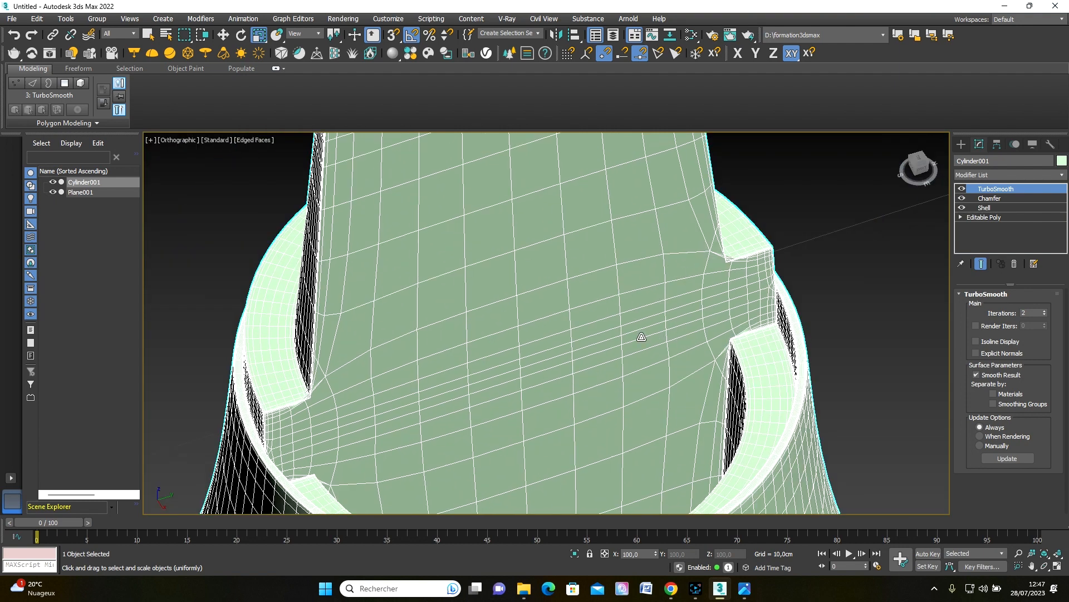
{"action": "middle_click_drag", "start_coordinate": [641, 337], "coordinate": [670, 296]}
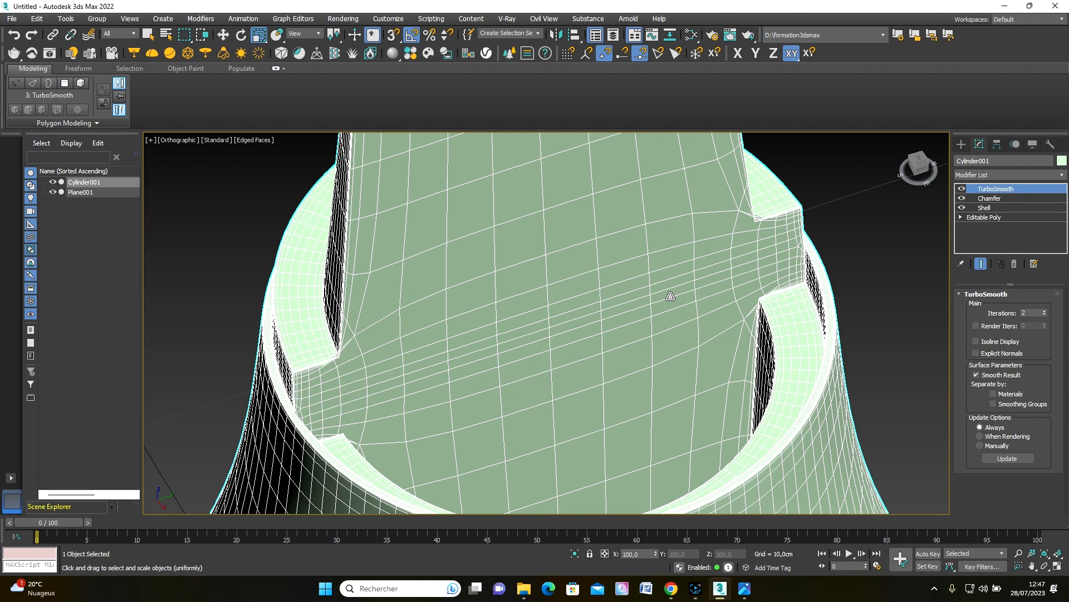
Step: On the base Editable Poly, add SwiftLoop edge loops above and below the insert's crossing band and on both sides of its vertical corner edge
{"action": "left_click", "coordinate": [979, 218]}
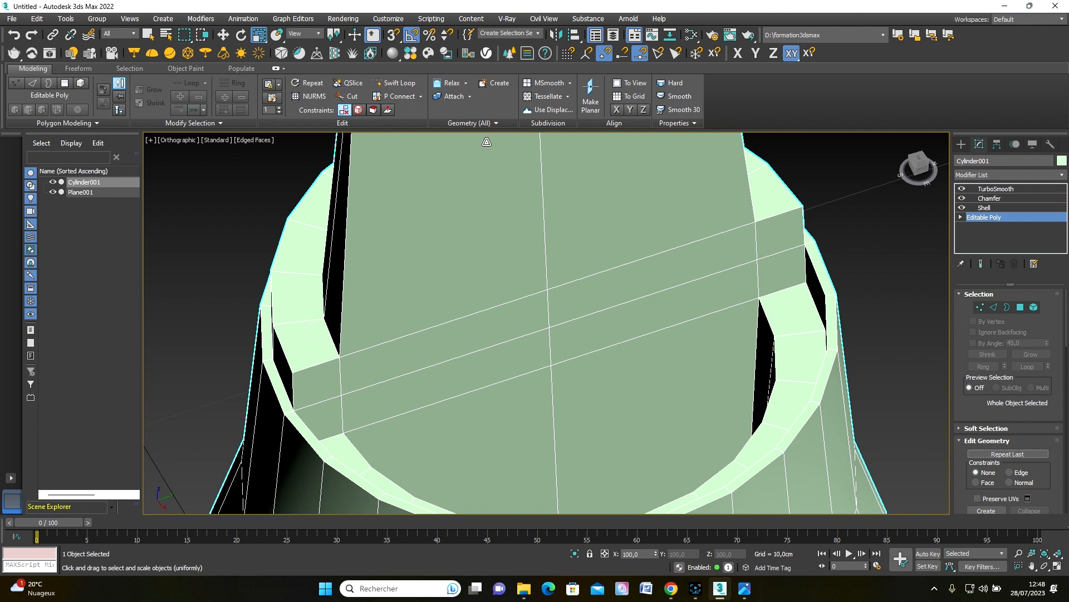
{"action": "left_click", "coordinate": [394, 84]}
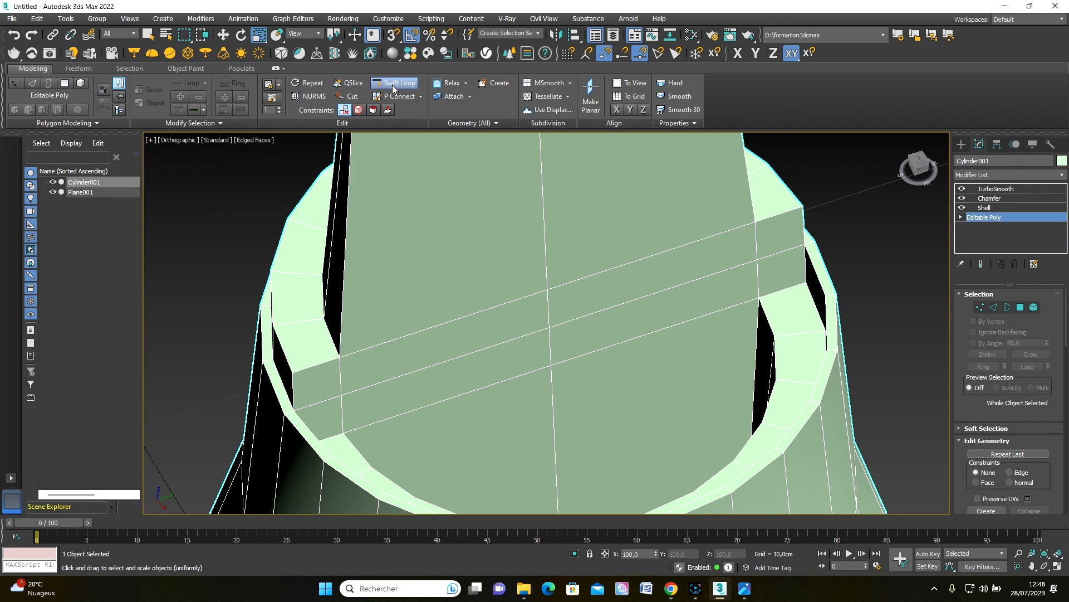
{"action": "left_click", "coordinate": [393, 84]}
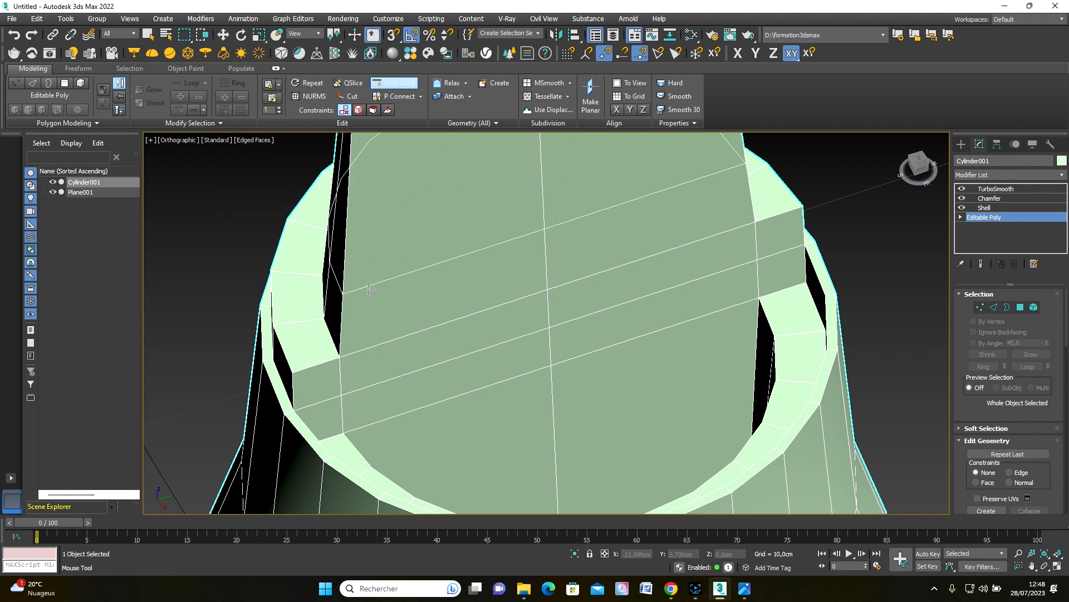
{"action": "left_click", "coordinate": [343, 342]}
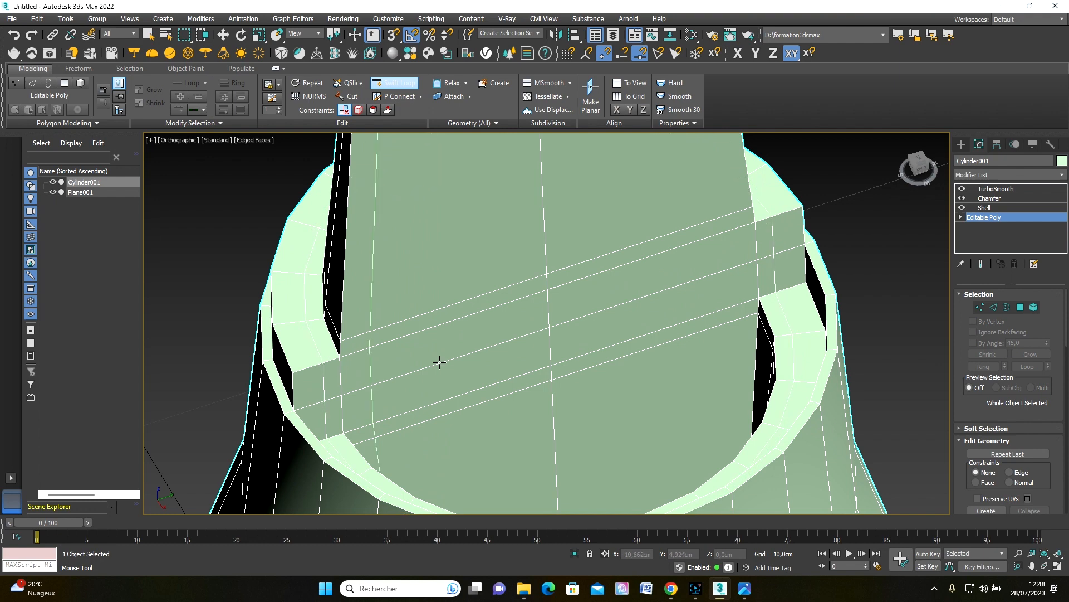
{"action": "scroll", "coordinate": [558, 291], "scroll_direction": "down", "scroll_amount": 5}
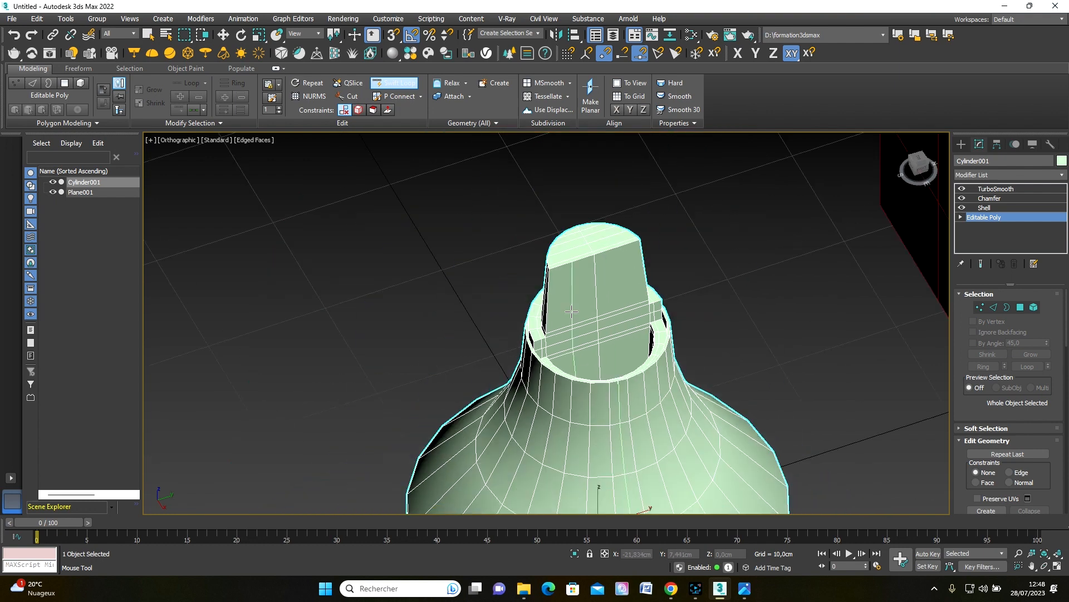
{"action": "middle_click_drag", "start_coordinate": [558, 291], "coordinate": [609, 357], "text": "alt"}
Step: Return to the TurboSmooth level and examine how the added loops affect the insert's corners, the collar and the whole part
{"action": "left_click", "coordinate": [1014, 188]}
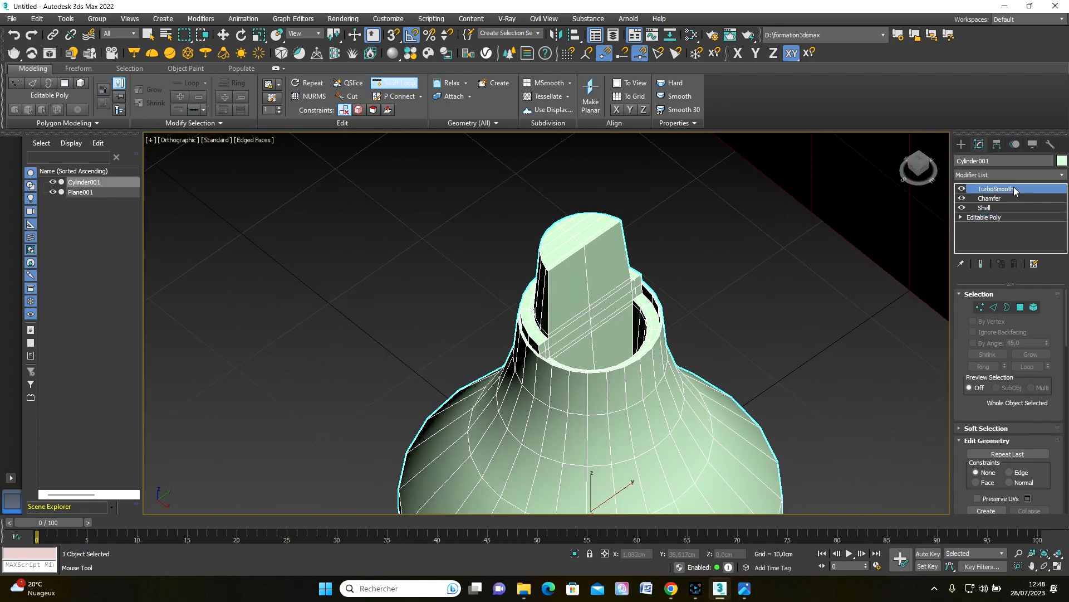
{"action": "key", "text": "w"}
{"action": "scroll", "coordinate": [607, 323], "scroll_direction": "up", "scroll_amount": 5}
{"action": "middle_click_drag", "start_coordinate": [526, 357], "coordinate": [467, 306], "text": "alt"}
{"action": "scroll", "coordinate": [270, 277], "scroll_direction": "up", "scroll_amount": 3}
{"action": "scroll", "coordinate": [269, 277], "scroll_direction": "up", "scroll_amount": 2}
{"action": "middle_click_drag", "start_coordinate": [560, 316], "coordinate": [415, 481], "text": "alt"}
{"action": "middle_click_drag", "start_coordinate": [603, 231], "coordinate": [562, 276]}
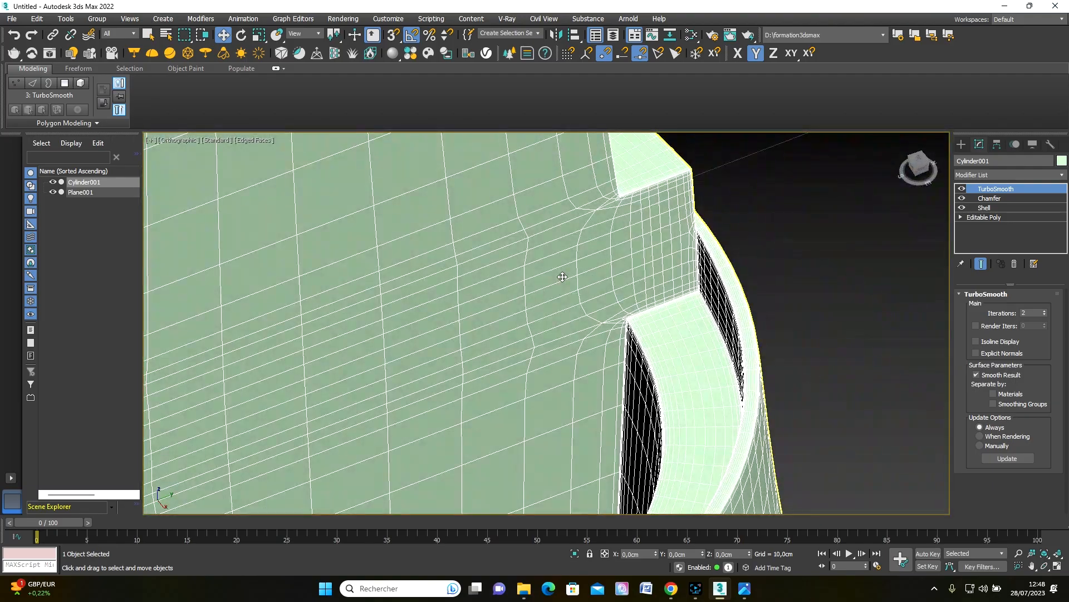
{"action": "scroll", "coordinate": [562, 277], "scroll_direction": "down", "scroll_amount": 8}
{"action": "middle_click_drag", "start_coordinate": [475, 309], "coordinate": [504, 366]}
{"action": "scroll", "coordinate": [485, 219], "scroll_direction": "down", "scroll_amount": 3}
{"action": "middle_click_drag", "start_coordinate": [573, 351], "coordinate": [596, 342], "text": "alt"}
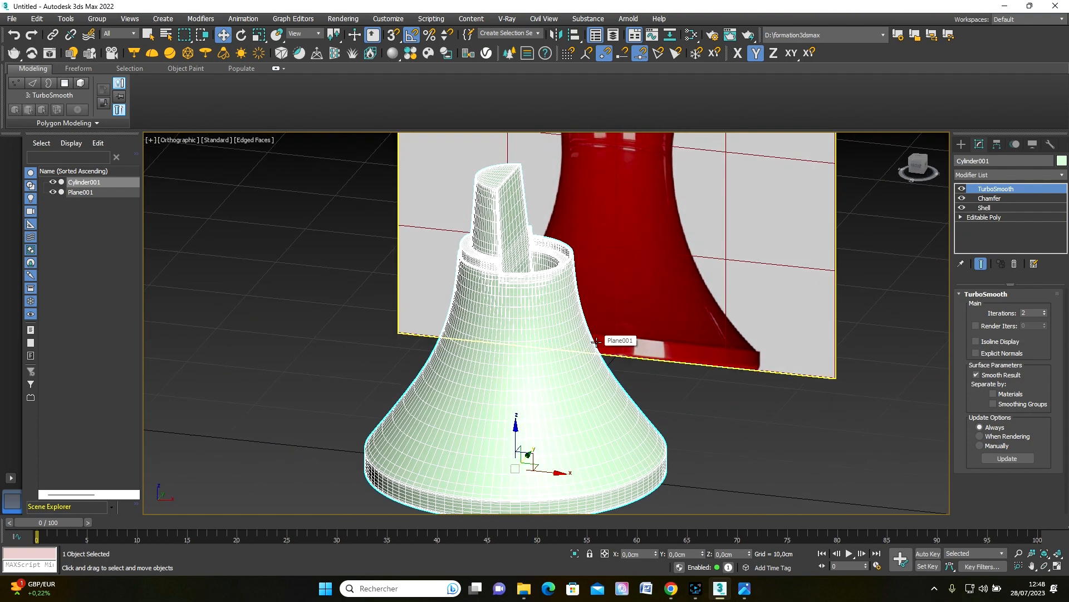
Step: In the front view, clone the smoothed part as an instance about 33,5 cm straight up
{"action": "key", "text": "f"}
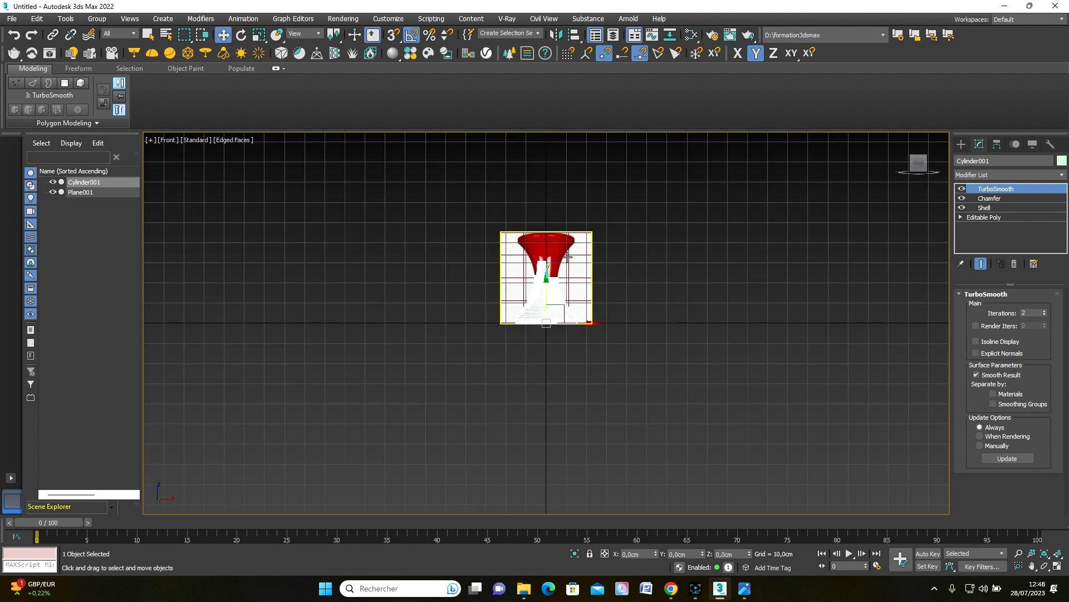
{"action": "scroll", "coordinate": [549, 271], "scroll_direction": "up", "scroll_amount": 6}
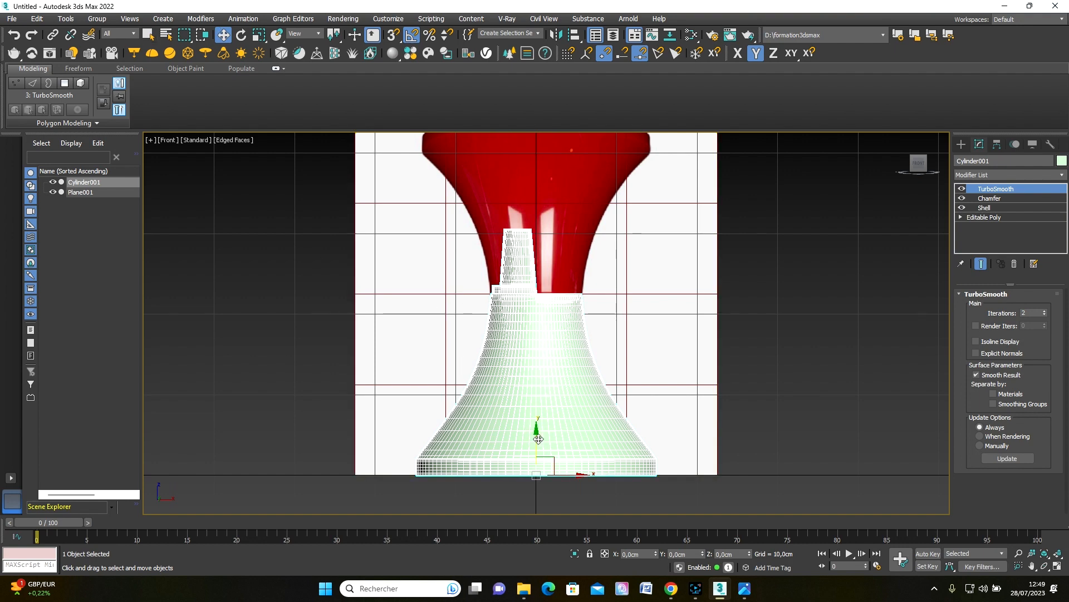
{"action": "left_click_drag", "start_coordinate": [534, 444], "coordinate": [552, 174]}
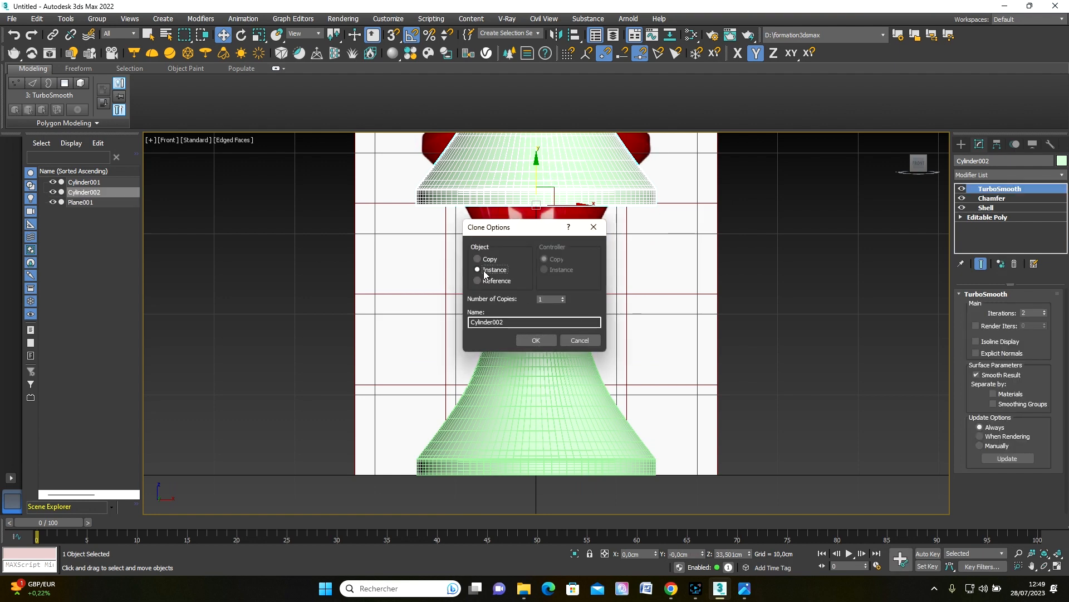
{"action": "left_click", "coordinate": [532, 340]}
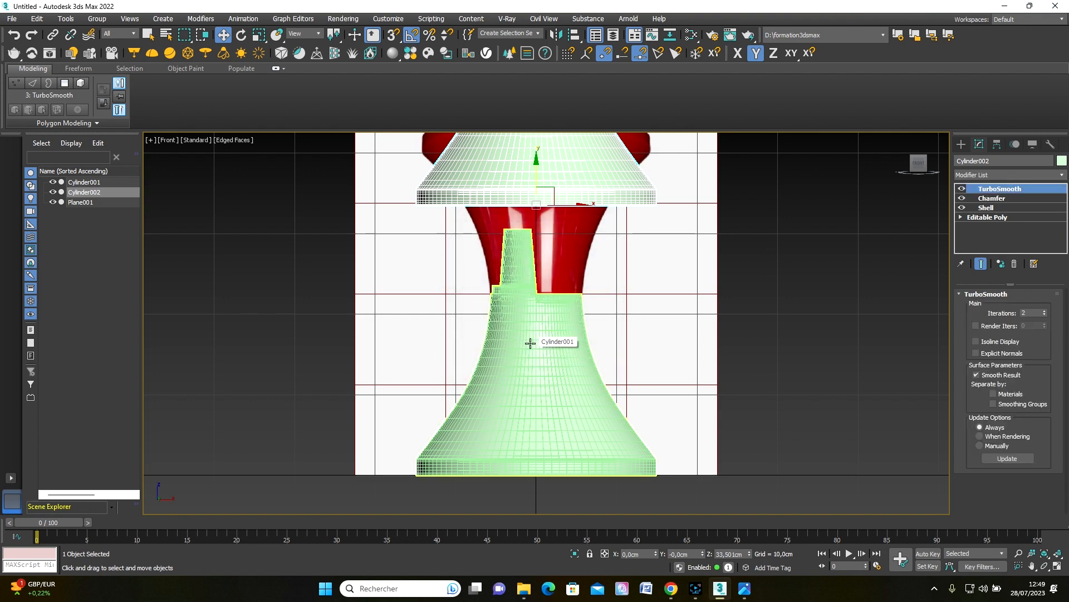
Step: Rotate the upper instance 180° in the front view so it is upside down
{"action": "scroll", "coordinate": [489, 263], "scroll_direction": "down", "scroll_amount": 5}
{"action": "middle_click_drag", "start_coordinate": [489, 263], "coordinate": [489, 344]}
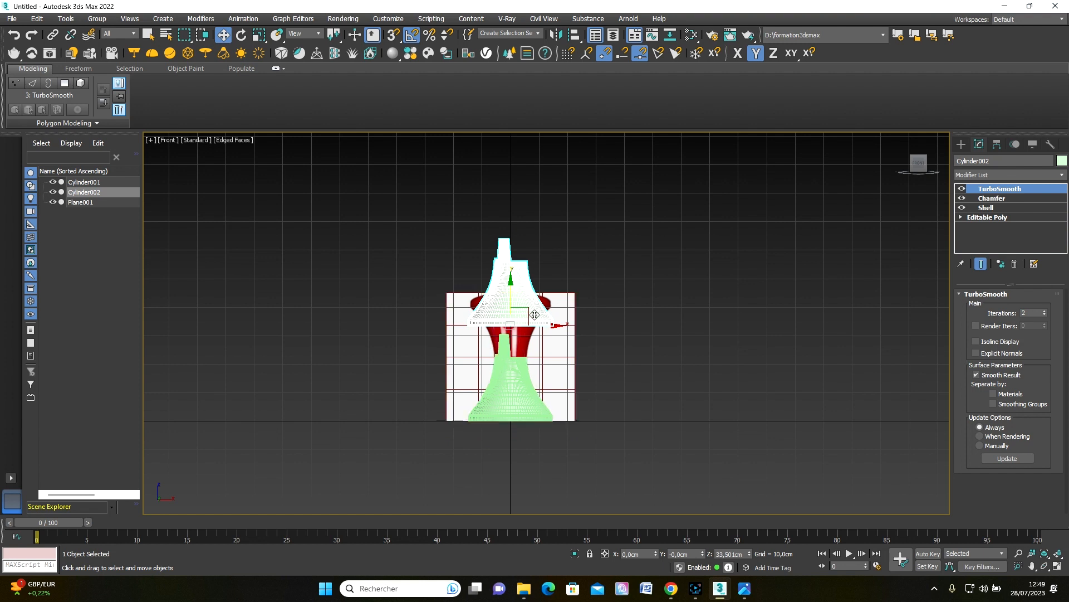
{"action": "scroll", "coordinate": [535, 315], "scroll_direction": "up", "scroll_amount": 4}
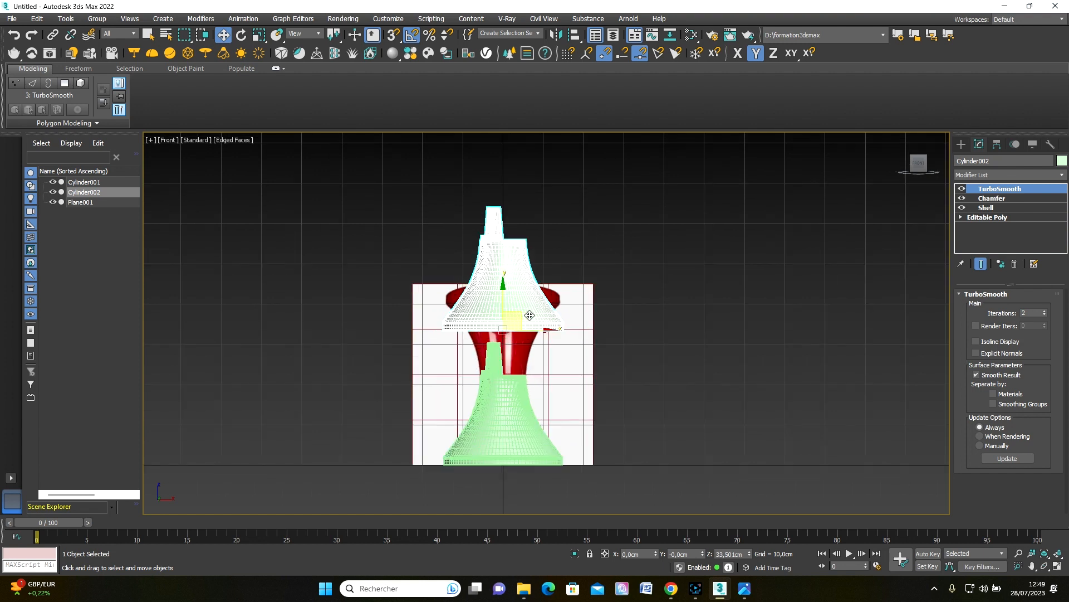
{"action": "left_click", "coordinate": [241, 35]}
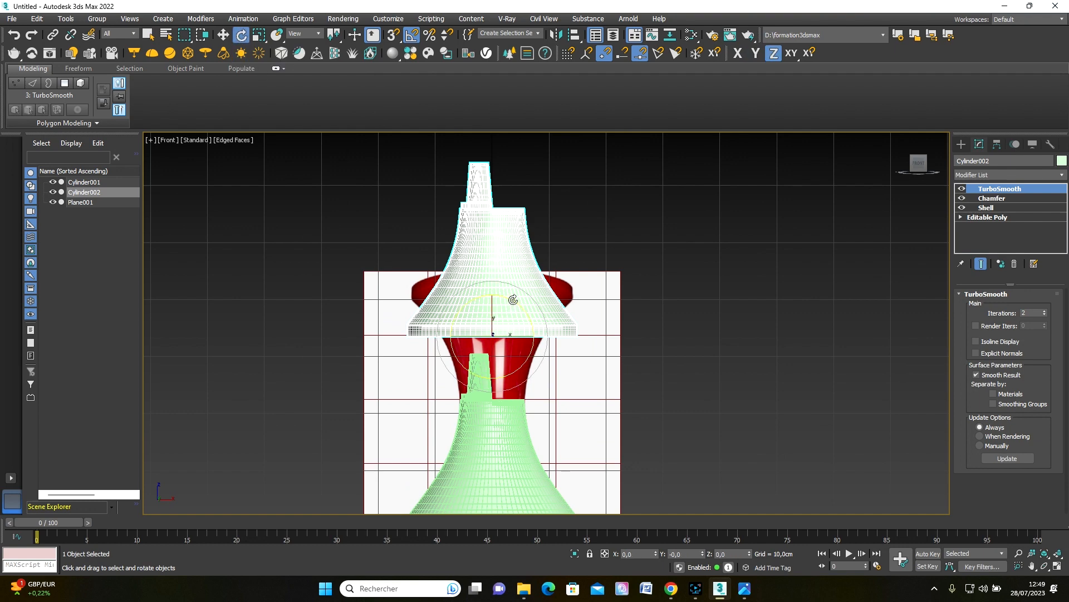
{"action": "left_click_drag", "start_coordinate": [513, 299], "coordinate": [550, 465]}
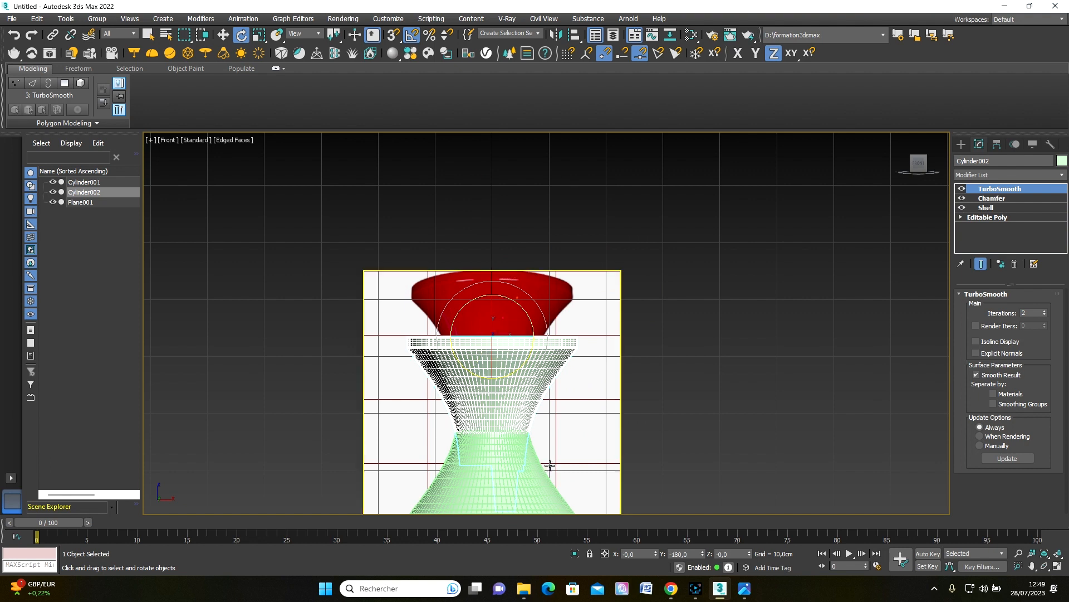
Step: Raise the inverted instance vertically to a Z position of about 50,2 cm, with its collar above the lower part's collar
{"action": "left_click", "coordinate": [223, 34]}
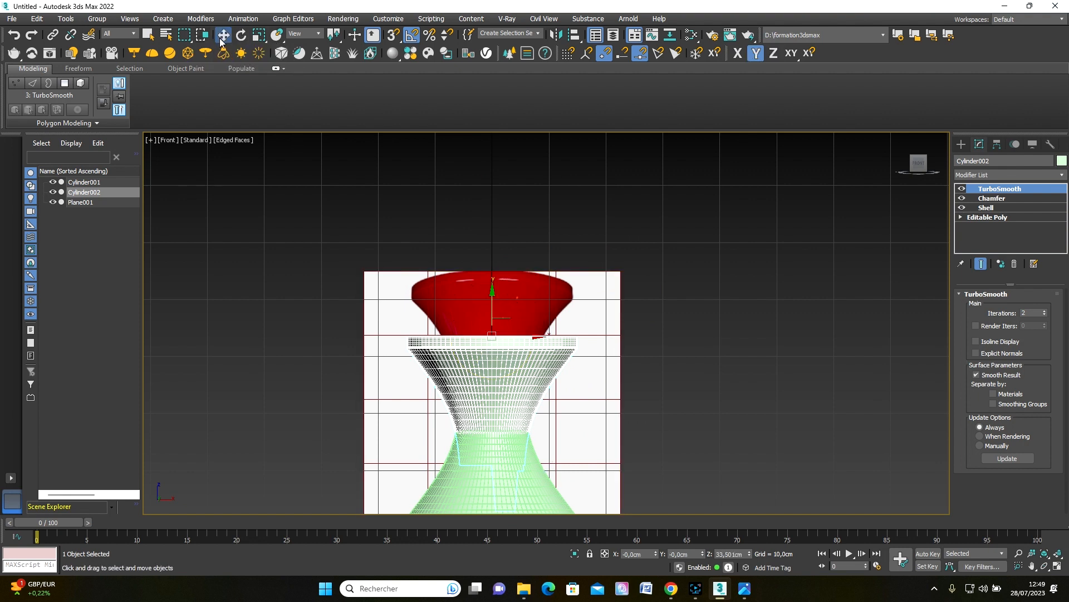
{"action": "left_click_drag", "start_coordinate": [488, 296], "coordinate": [484, 206]}
{"action": "scroll", "coordinate": [495, 379], "scroll_direction": "up", "scroll_amount": 5}
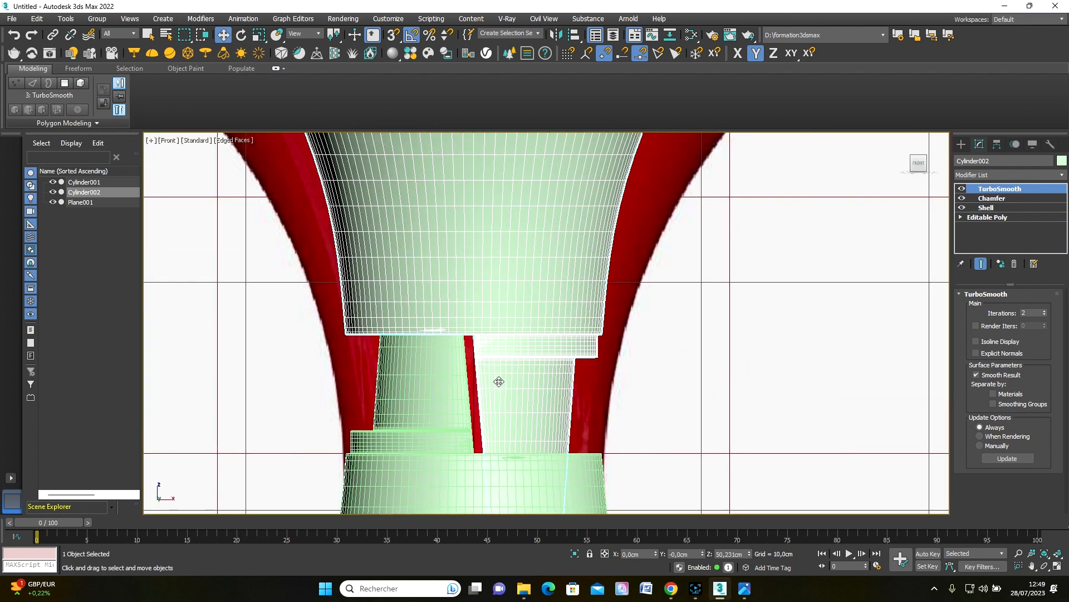
Step: Turn off the display of the TurboSmooth, Chamfer and Shell modifiers on the instanced parts and frame the gap between the two collars
{"action": "middle_click_drag", "start_coordinate": [442, 382], "coordinate": [498, 316], "text": "alt"}
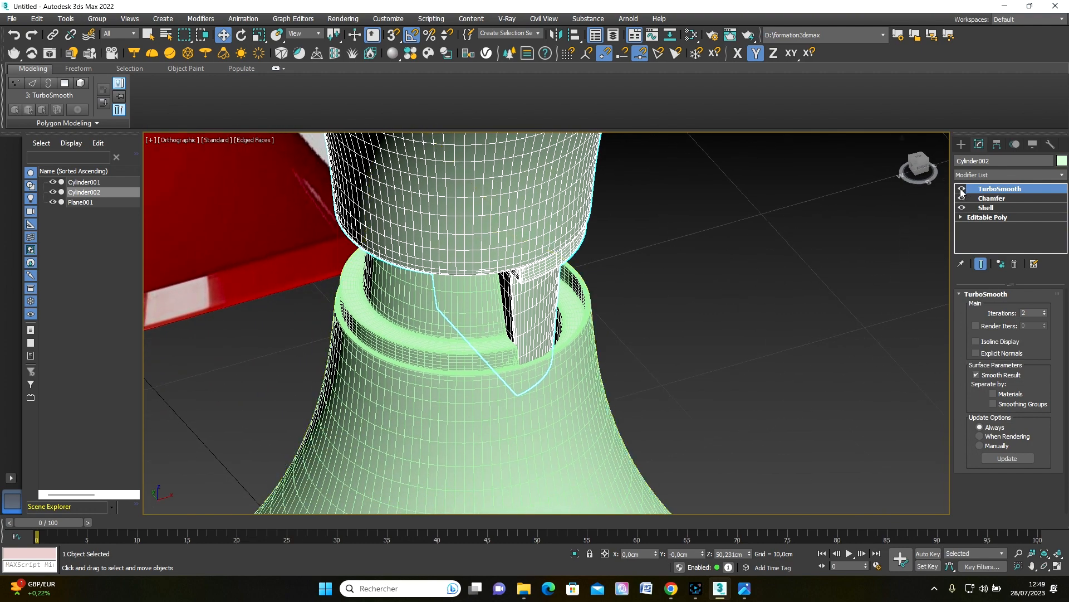
{"action": "left_click", "coordinate": [962, 190]}
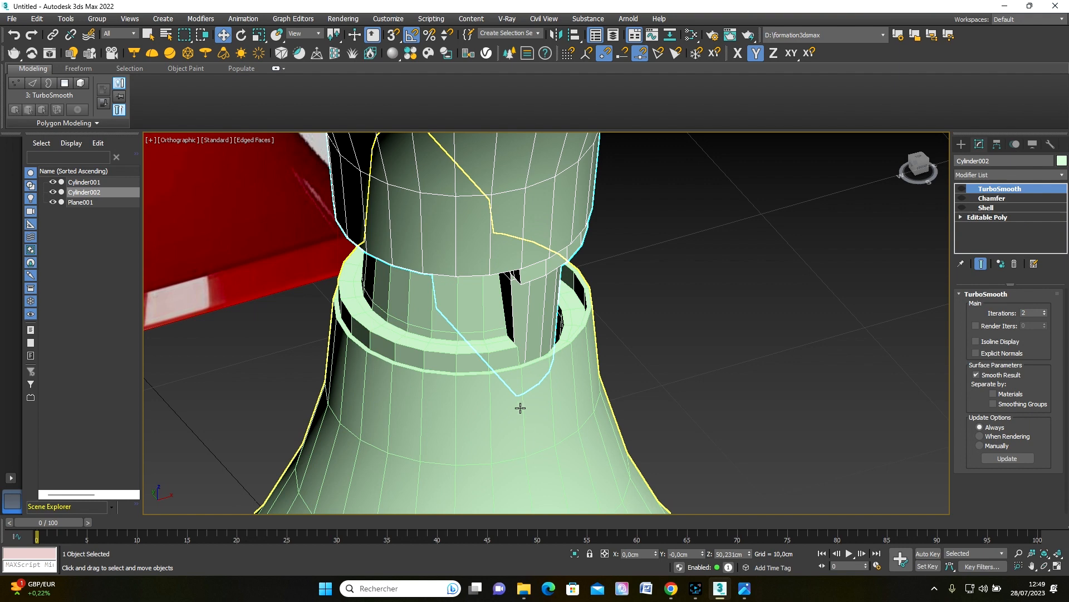
{"action": "scroll", "coordinate": [521, 408], "scroll_direction": "up", "scroll_amount": 5}
{"action": "scroll", "coordinate": [499, 202], "scroll_direction": "down", "scroll_amount": 2}
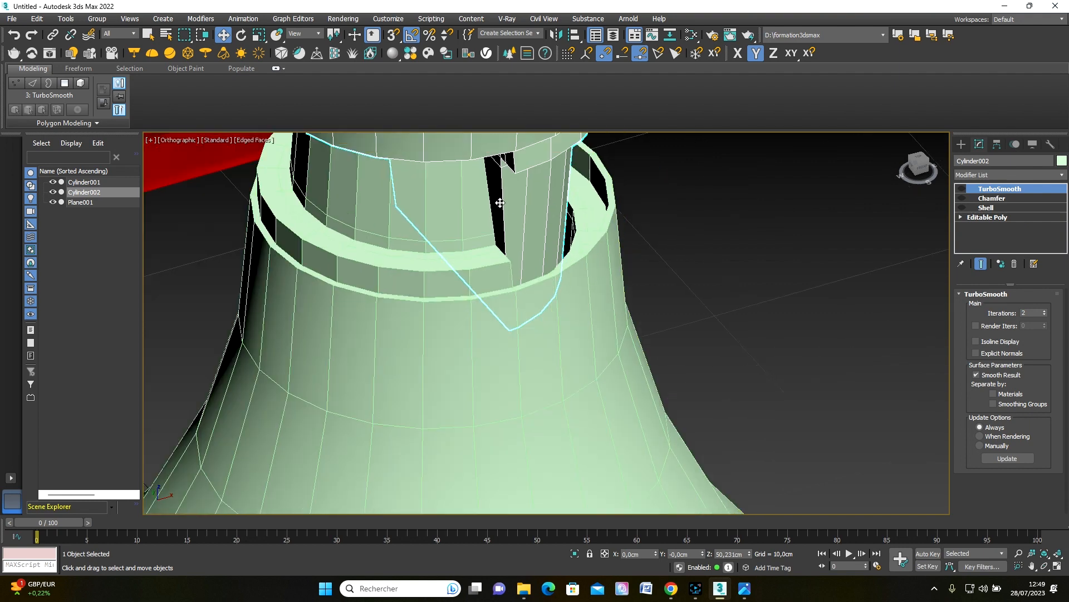
{"action": "middle_click_drag", "start_coordinate": [500, 202], "coordinate": [502, 244]}
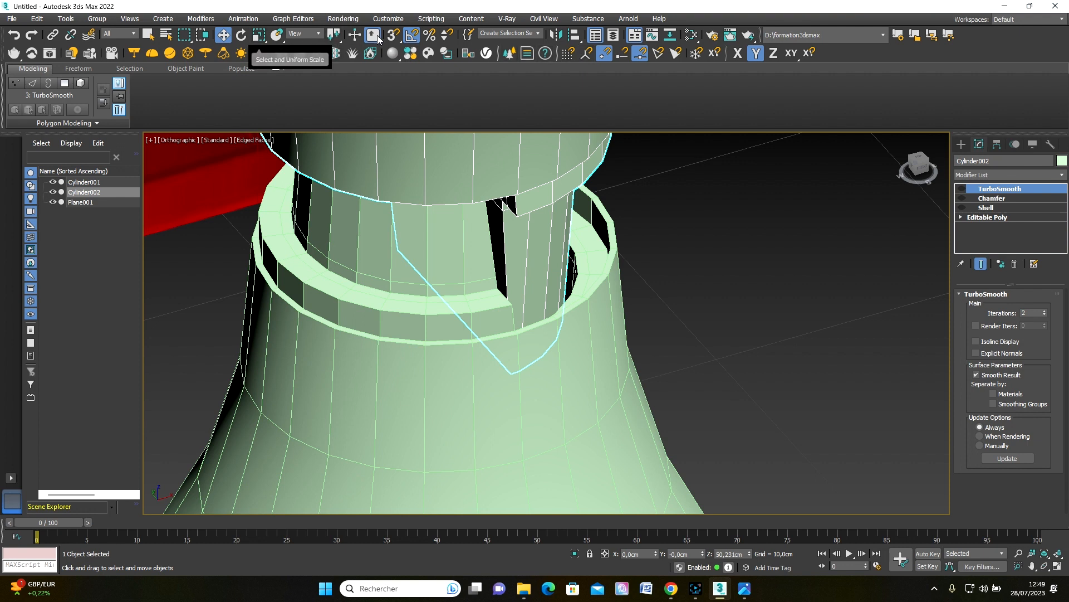
Step: Enable 3D vertex snapping and move the upper part down so a vertex of its collar meets the matching vertex on the lower collar
{"action": "left_click", "coordinate": [391, 34]}
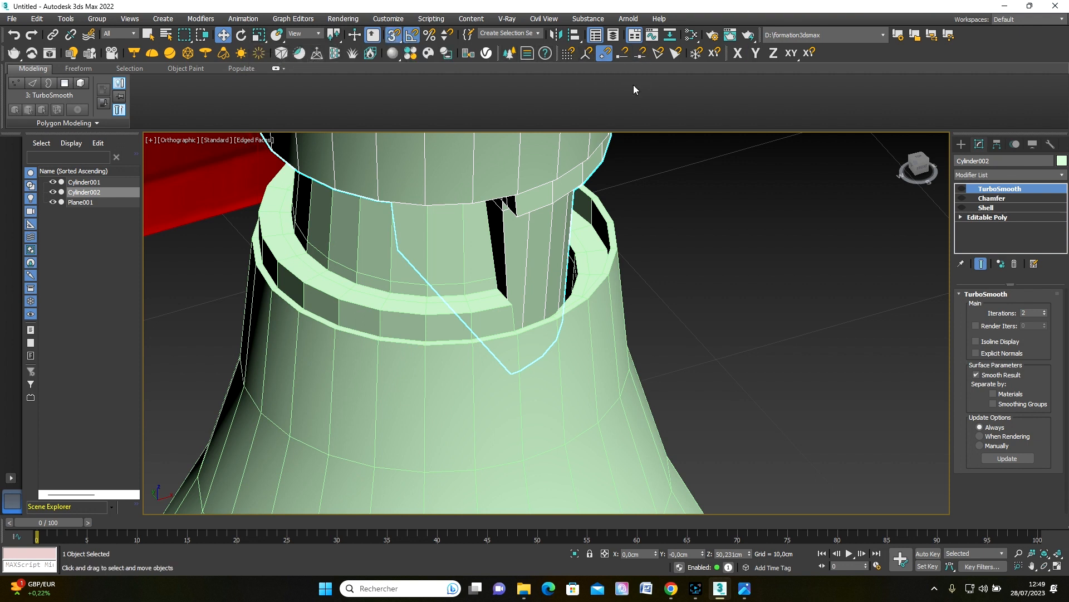
{"action": "left_click", "coordinate": [223, 35]}
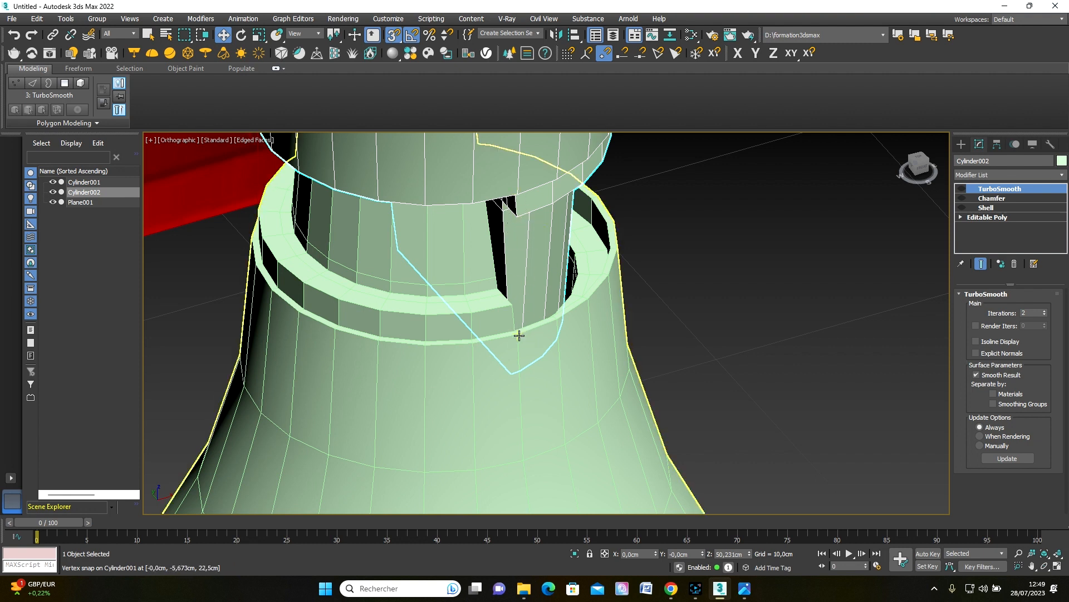
{"action": "left_click_drag", "start_coordinate": [519, 193], "coordinate": [521, 340]}
{"action": "scroll", "coordinate": [518, 339], "scroll_direction": "down", "scroll_amount": 4}
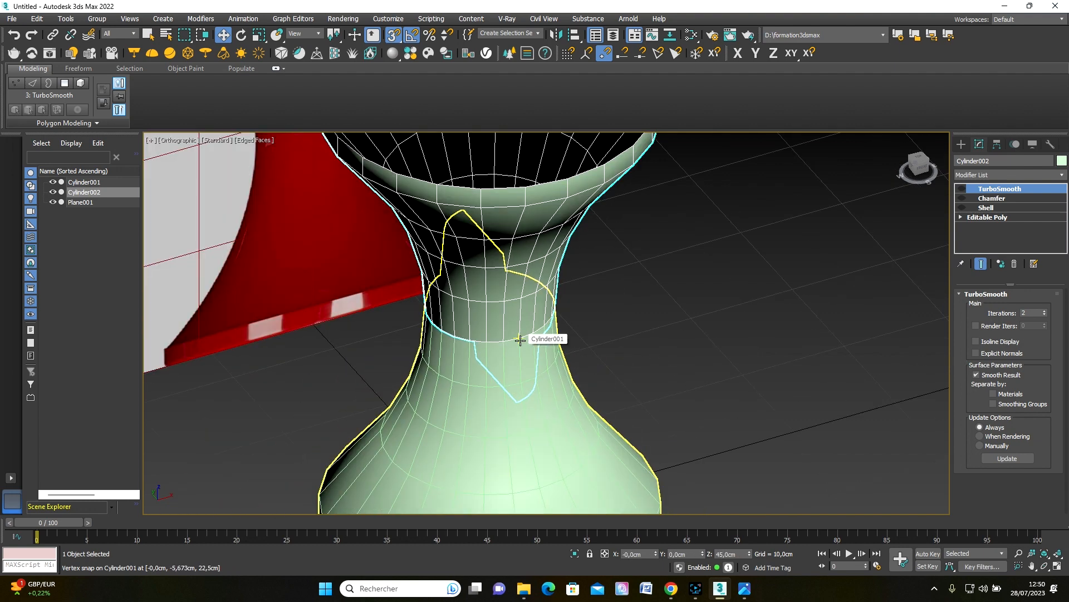
Step: Select the polygon loop around the upper part's top rim and detach it as a clone named couverde
{"action": "middle_click_drag", "start_coordinate": [501, 390], "coordinate": [534, 386], "text": "alt"}
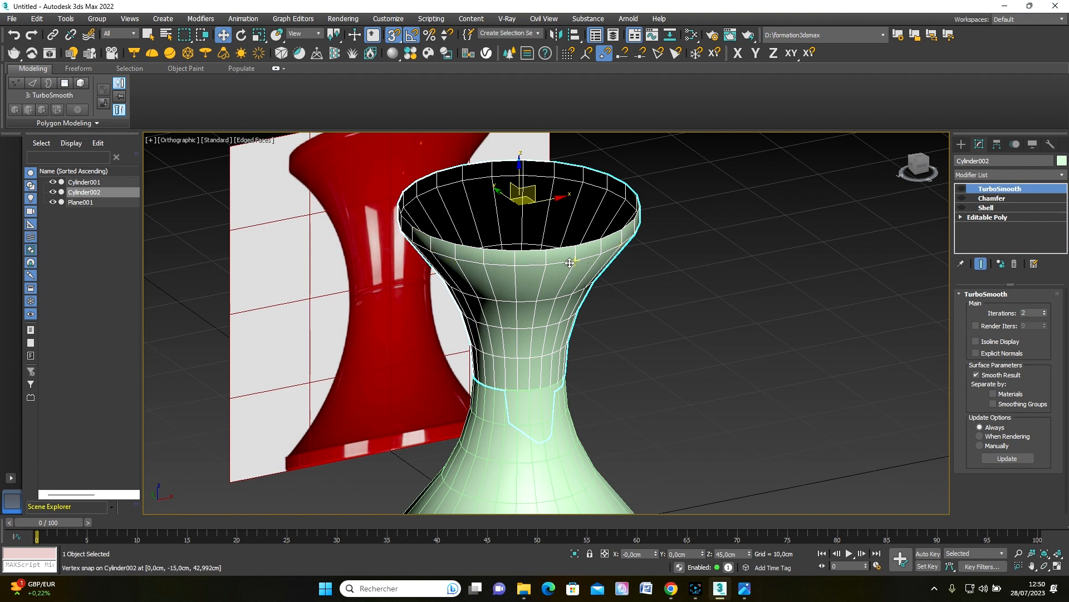
{"action": "left_click", "coordinate": [1001, 218]}
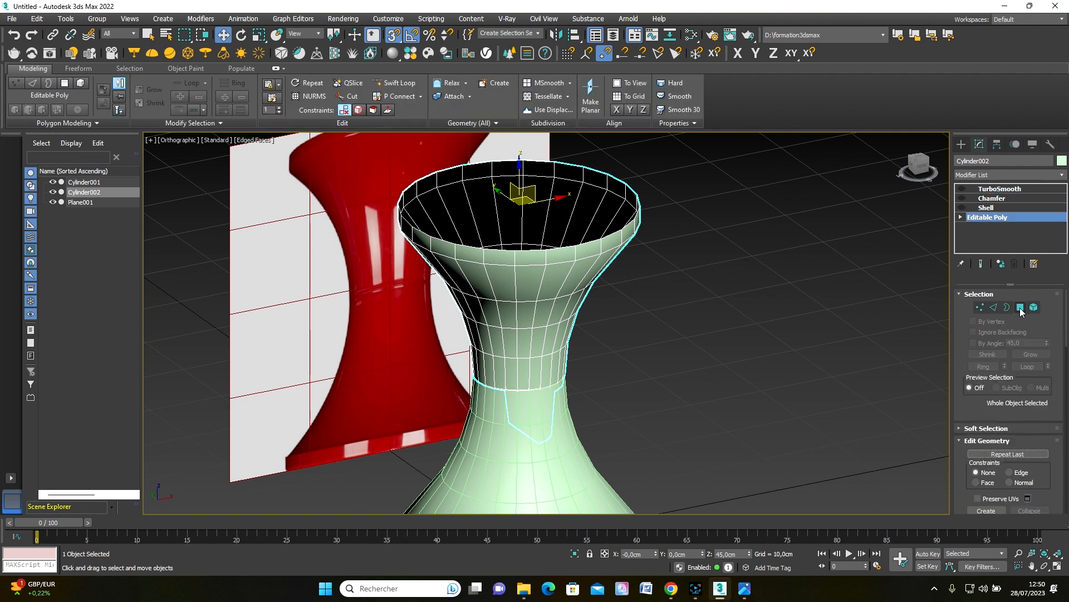
{"action": "left_click", "coordinate": [1021, 307]}
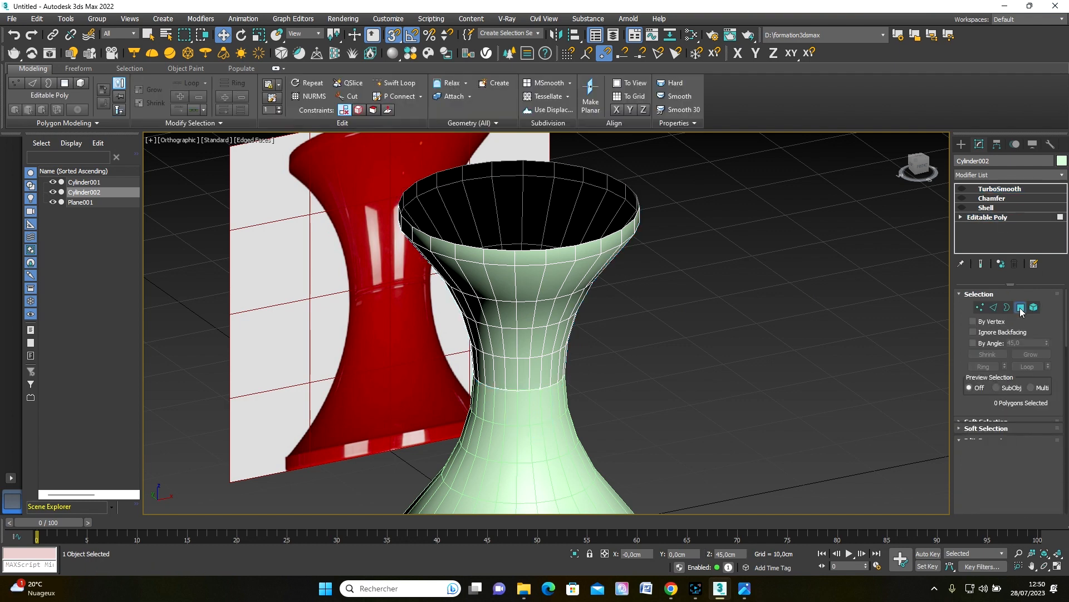
{"action": "left_click", "coordinate": [530, 258]}
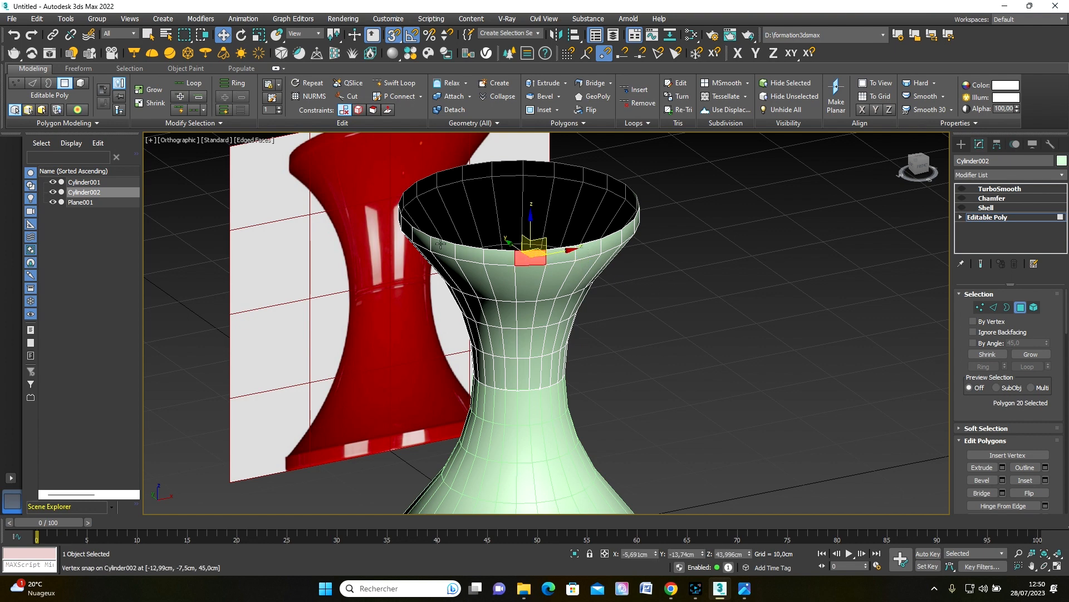
{"action": "left_click", "coordinate": [559, 260], "text": "shift"}
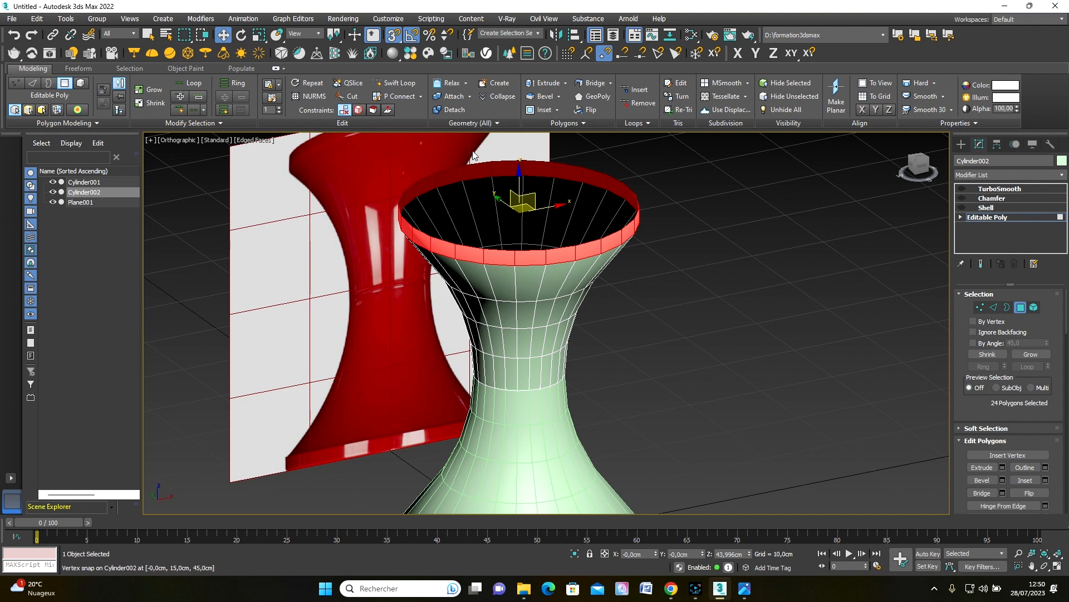
{"action": "left_click", "coordinate": [460, 110]}
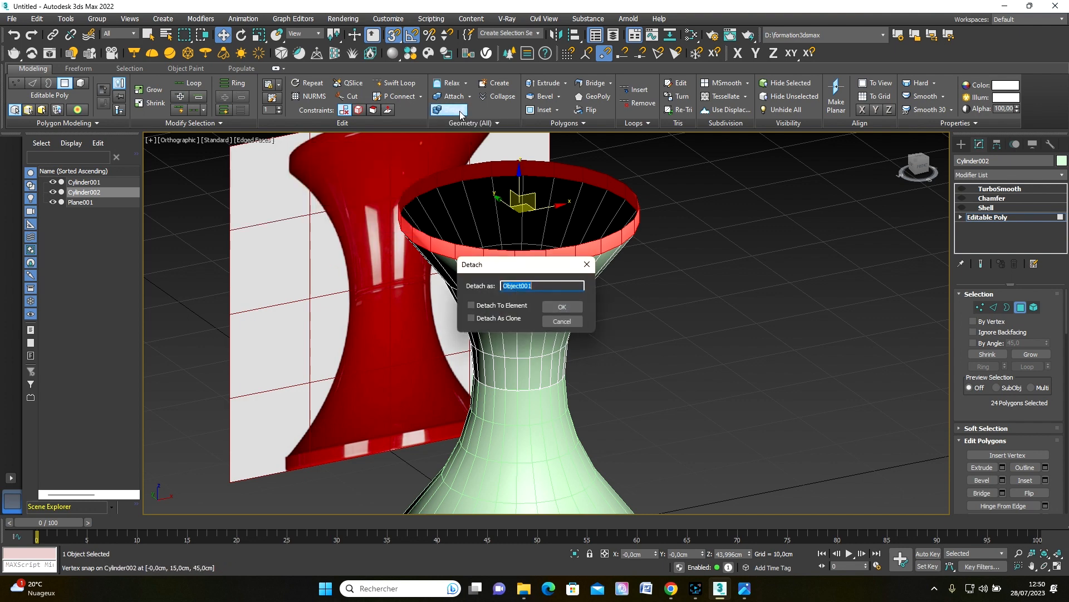
{"action": "left_click", "coordinate": [473, 316]}
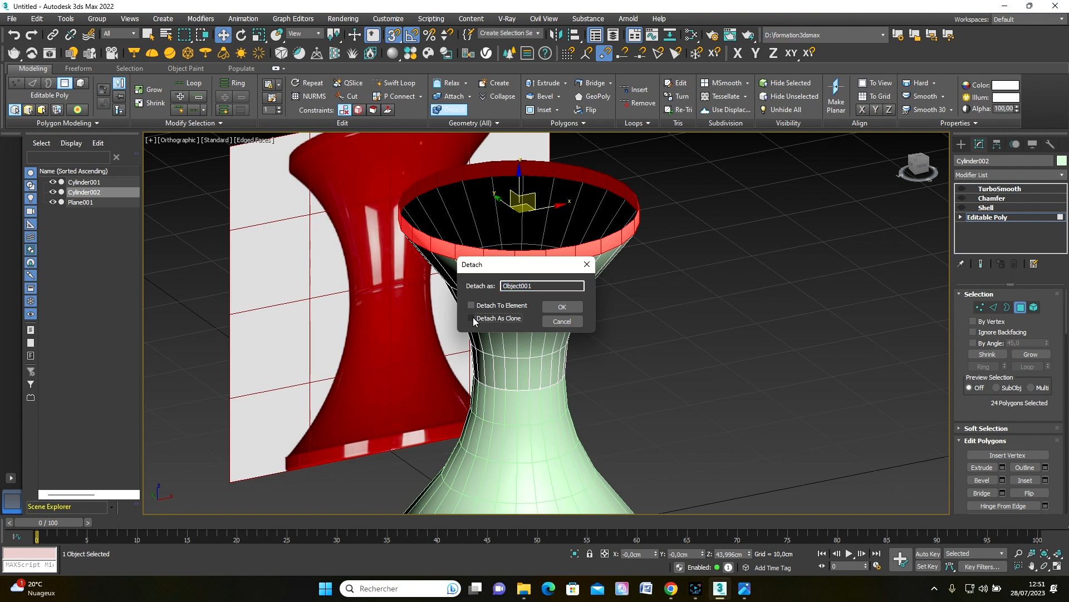
{"action": "left_click_drag", "start_coordinate": [535, 286], "coordinate": [495, 289]}
{"action": "type", "text": "couverde"}
{"action": "key", "text": "Return"}
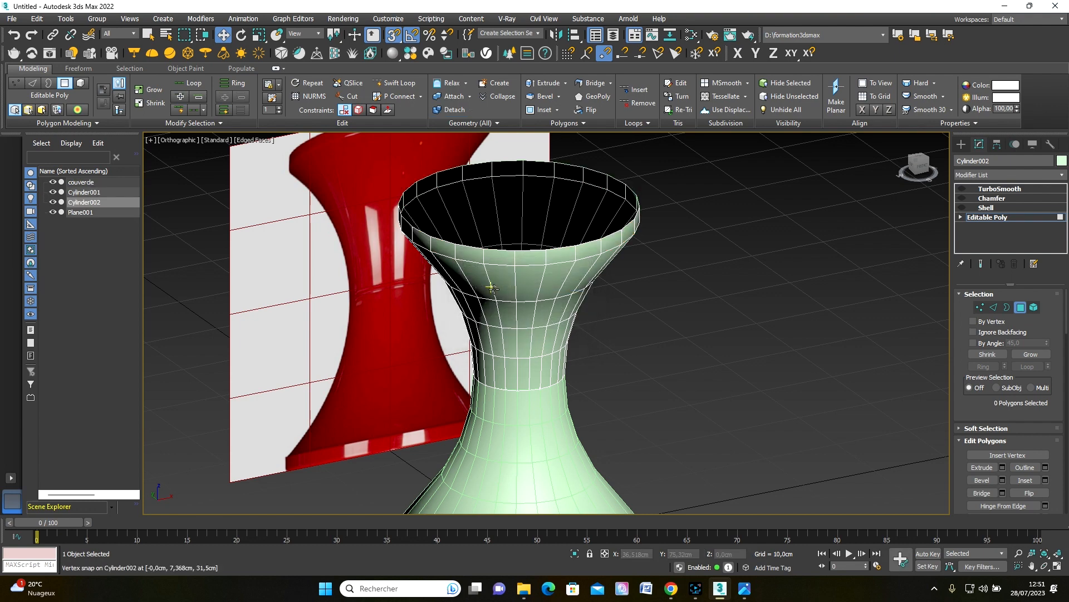
Step: Leave polygon editing on the upper part and turn its TurboSmooth, Chamfer and Shell modifiers back on
{"action": "left_click", "coordinate": [1023, 309]}
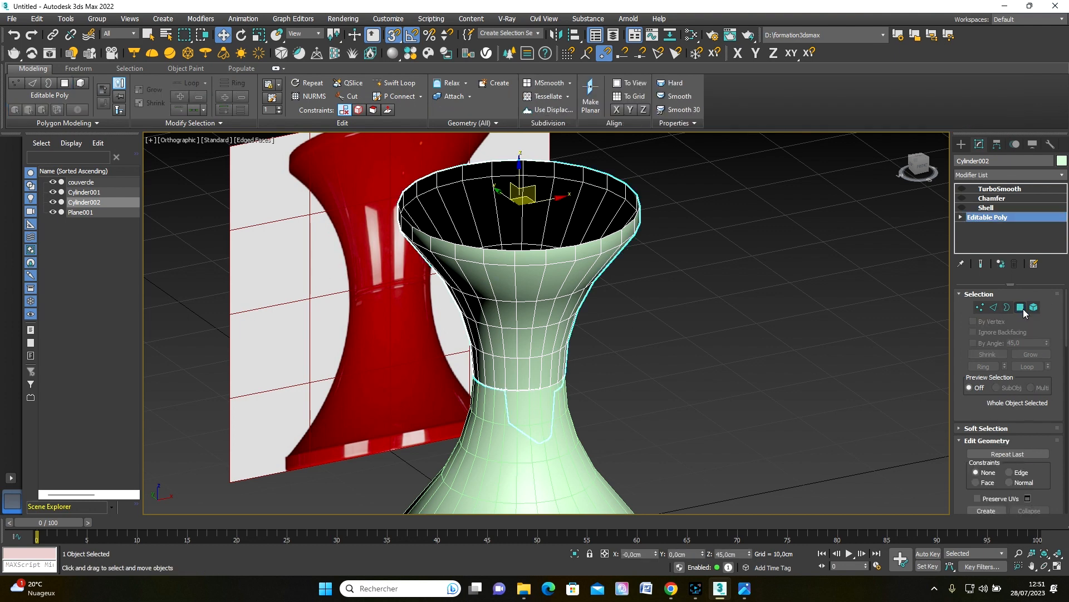
{"action": "left_click", "coordinate": [990, 192]}
{"action": "scroll", "coordinate": [543, 421], "scroll_direction": "down", "scroll_amount": 2}
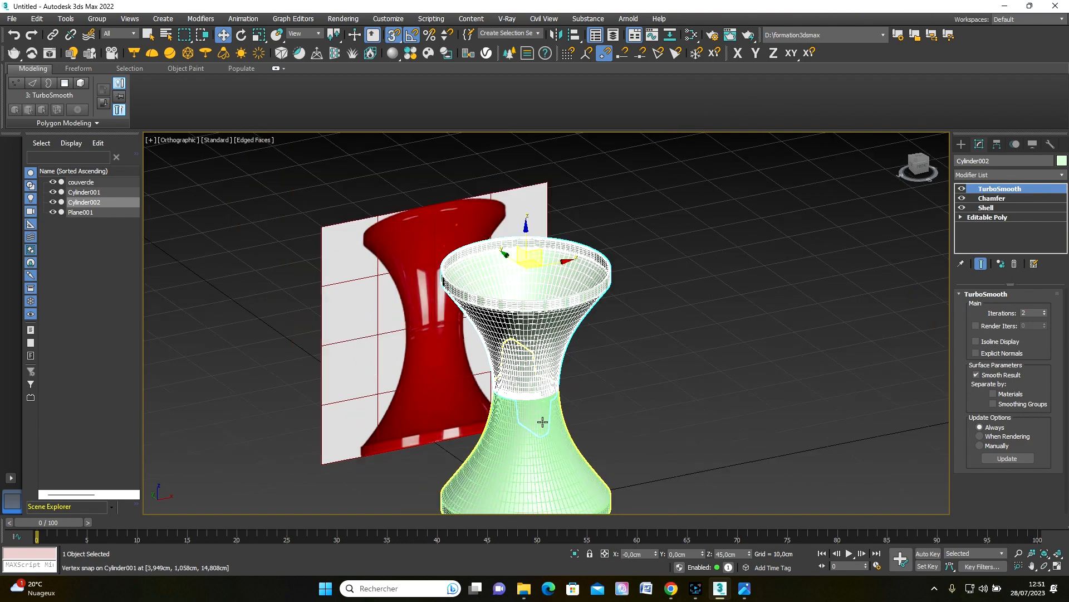
Step: Select the detached couverde ring at the top of the model and isolate it
{"action": "scroll", "coordinate": [543, 422], "scroll_direction": "up", "scroll_amount": 3}
{"action": "middle_click_drag", "start_coordinate": [547, 282], "coordinate": [561, 352]}
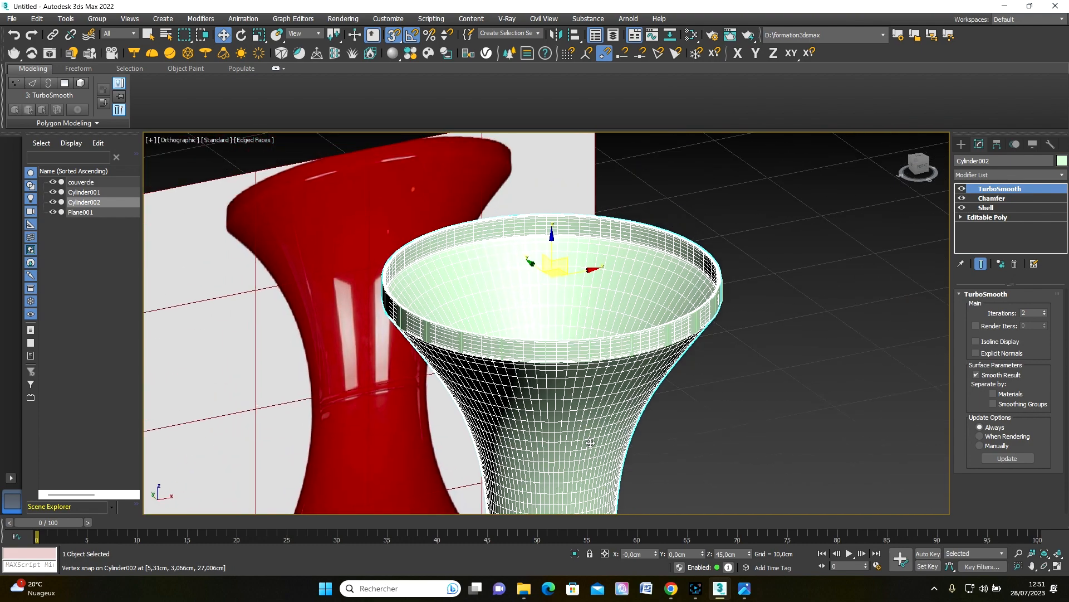
{"action": "left_click", "coordinate": [560, 352]}
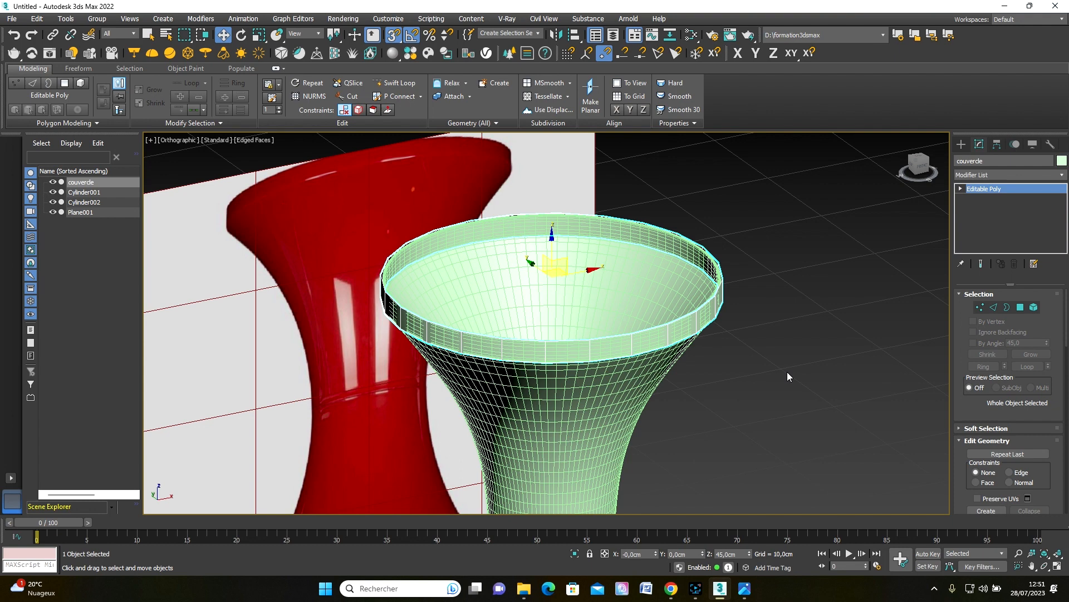
{"action": "key", "text": "alt+q"}
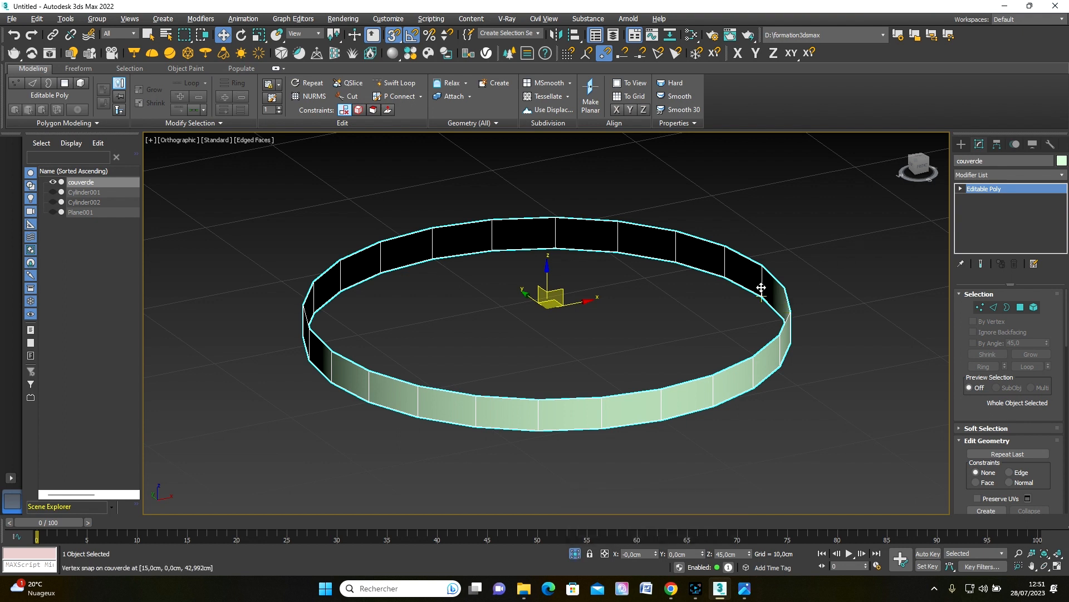
Step: Select the ring's upper border and close it with Cap Poly
{"action": "left_click", "coordinate": [1008, 307]}
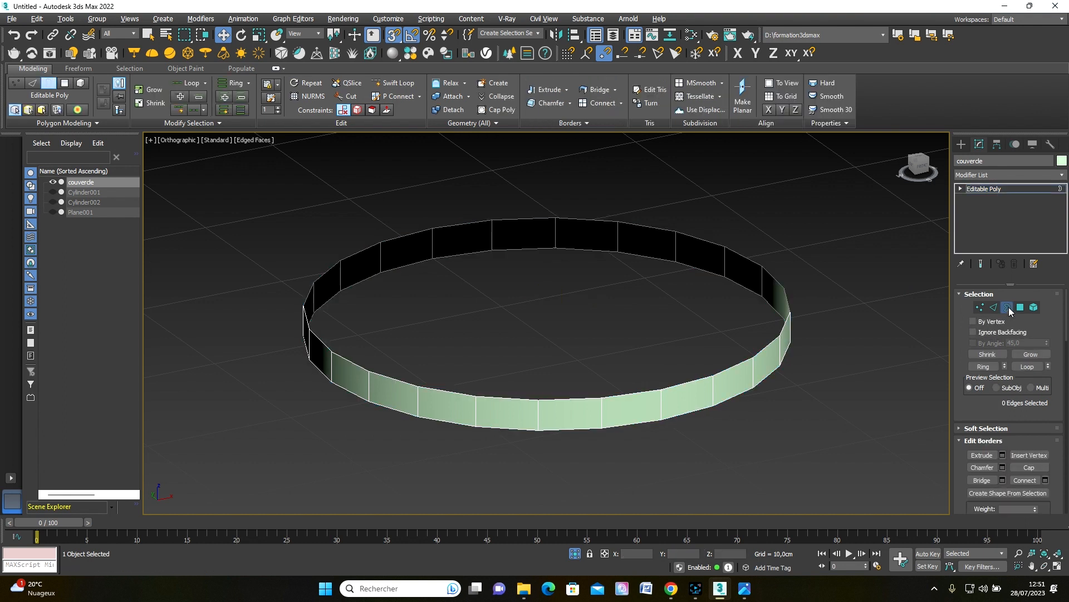
{"action": "left_click", "coordinate": [678, 386]}
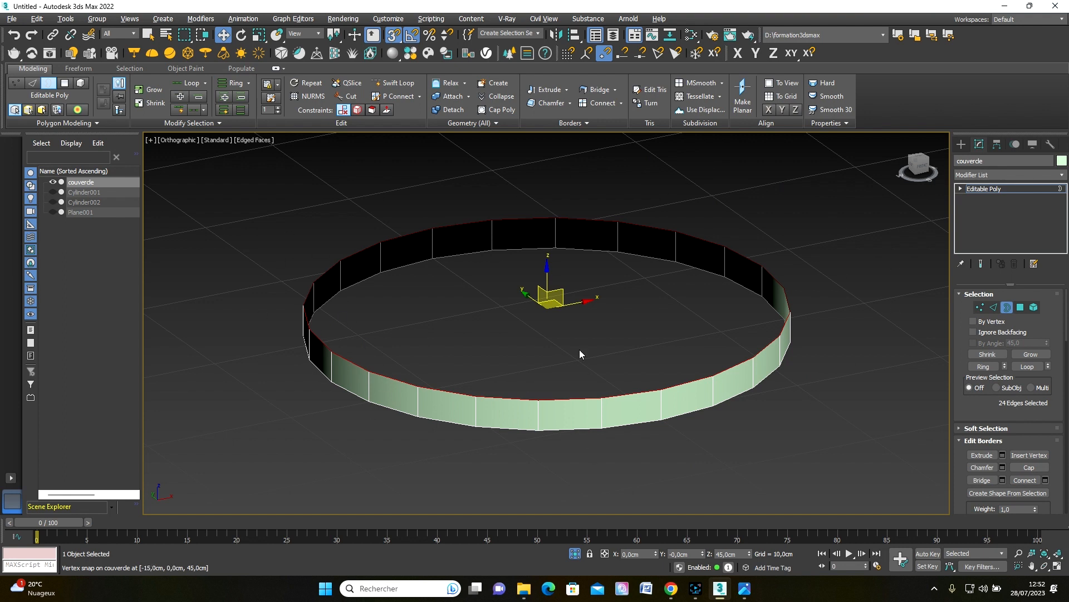
{"action": "left_click", "coordinate": [489, 110]}
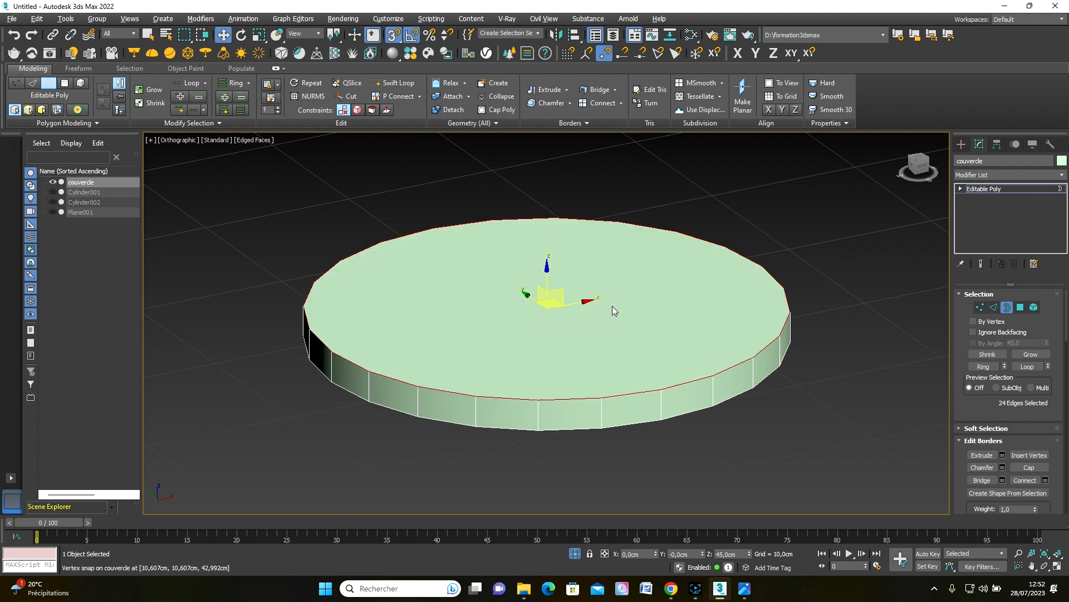
Step: In a shaded top view, connect the cap's two opposite vertices on the X axis with an edge through the center
{"action": "middle_click_drag", "start_coordinate": [522, 288], "coordinate": [487, 347]}
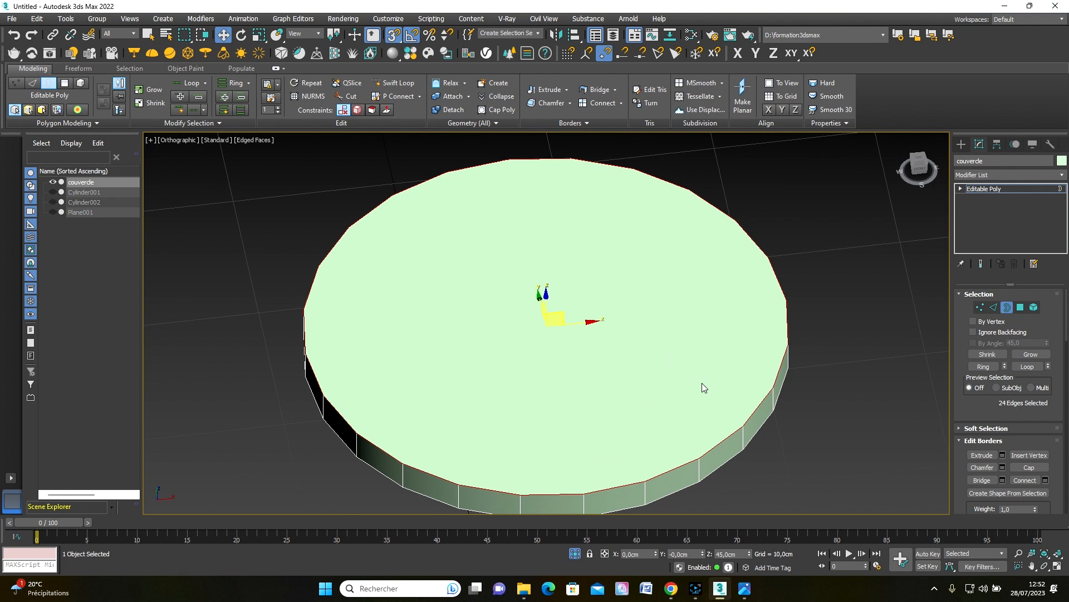
{"action": "middle_click_drag", "start_coordinate": [701, 382], "coordinate": [586, 290], "text": "alt"}
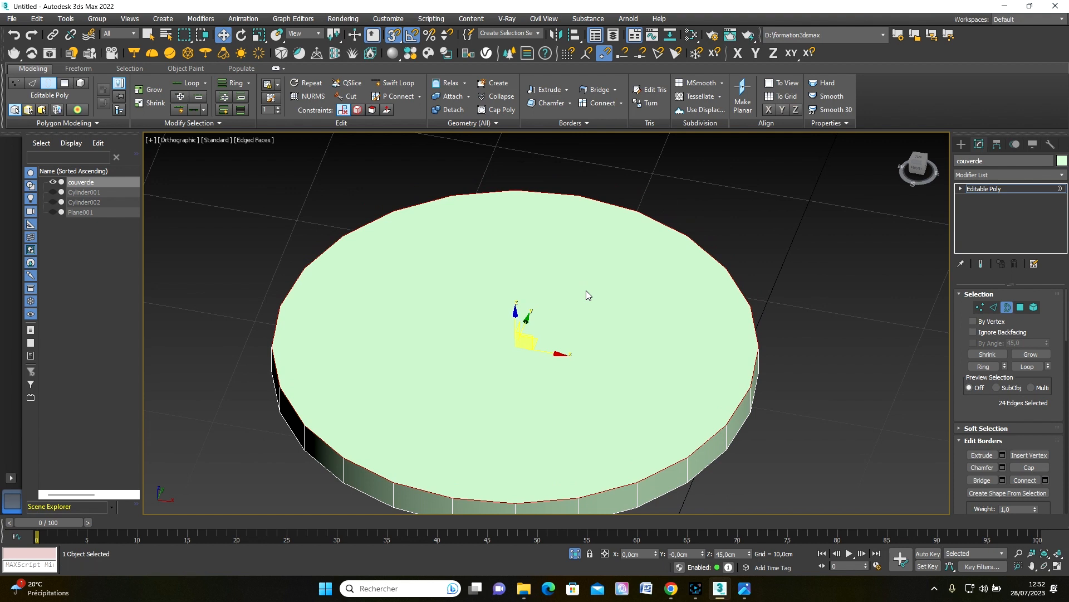
{"action": "key", "text": "t"}
{"action": "mouse_move", "coordinate": [586, 290]}
{"action": "middle_mouse_down"}
{"action": "mouse_move", "coordinate": [650, 249]}
{"action": "mouse_move", "coordinate": [598, 285]}
{"action": "middle_mouse_up"}
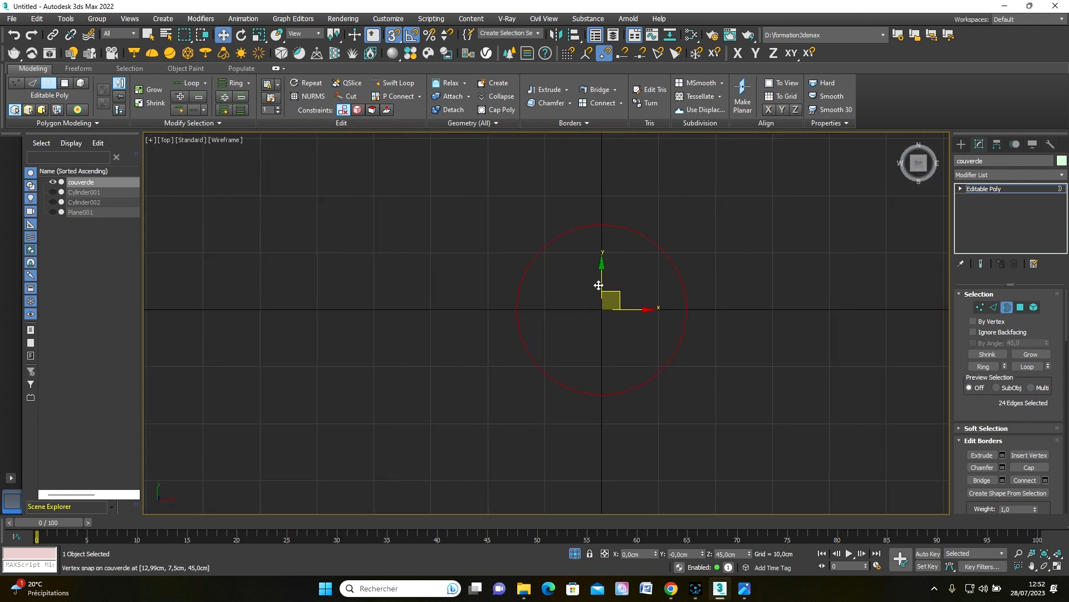
{"action": "key", "text": "F3"}
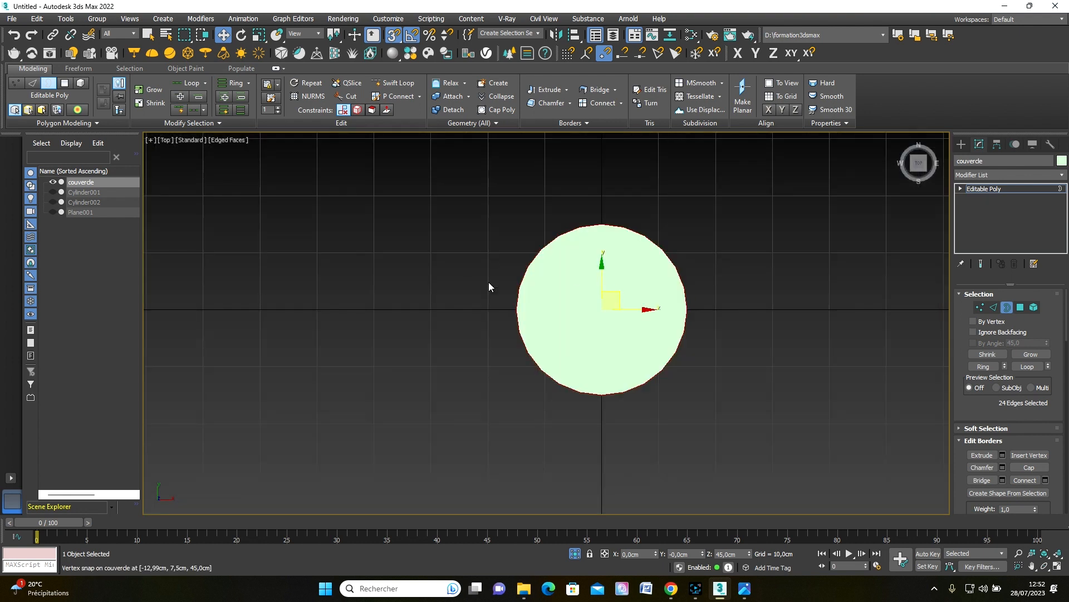
{"action": "scroll", "coordinate": [521, 289], "scroll_direction": "up", "scroll_amount": 3}
{"action": "middle_click_drag", "start_coordinate": [611, 289], "coordinate": [585, 319]}
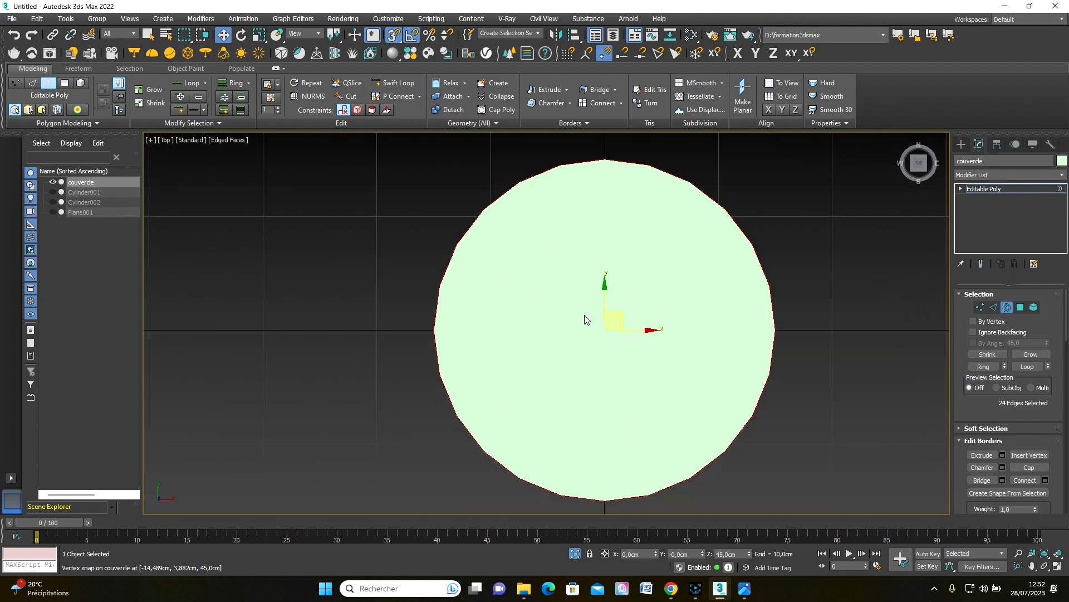
{"action": "left_click", "coordinate": [980, 307]}
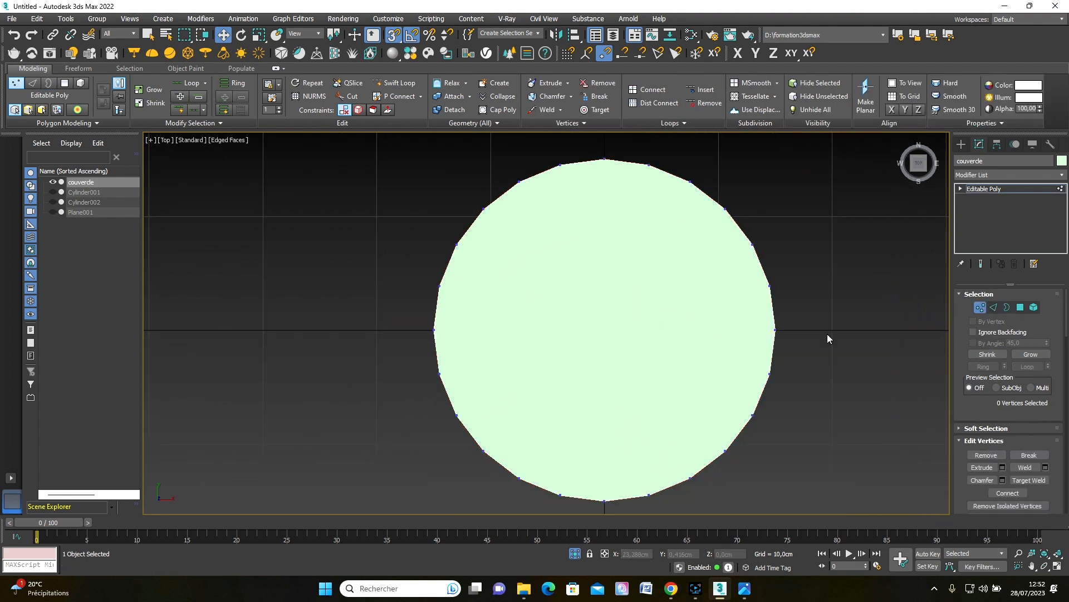
{"action": "left_click", "coordinate": [435, 330]}
{"action": "left_click", "coordinate": [776, 331], "text": "ctrl"}
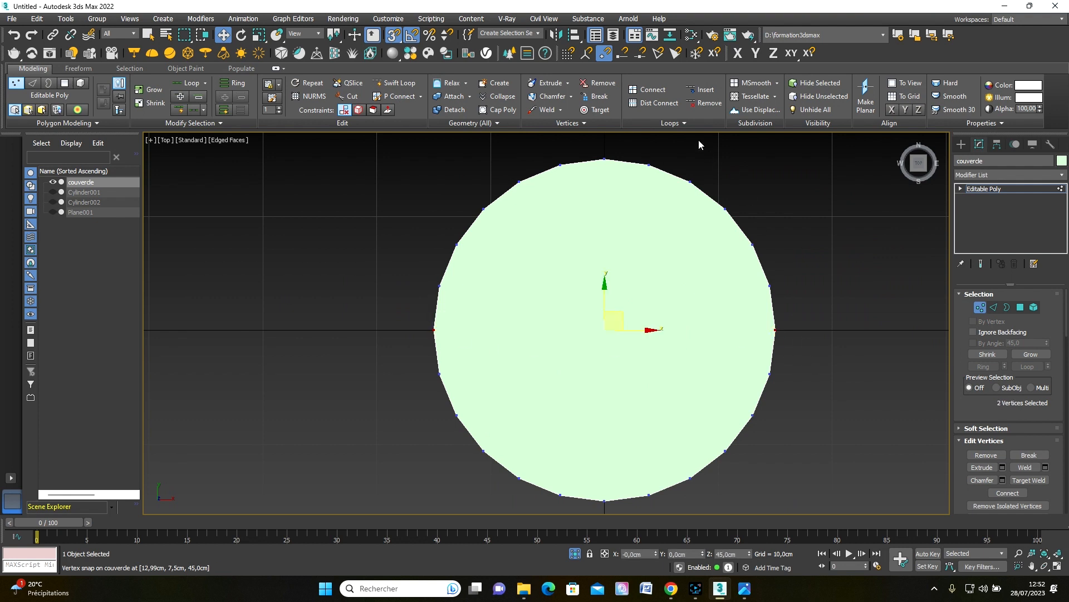
{"action": "left_click", "coordinate": [640, 90]}
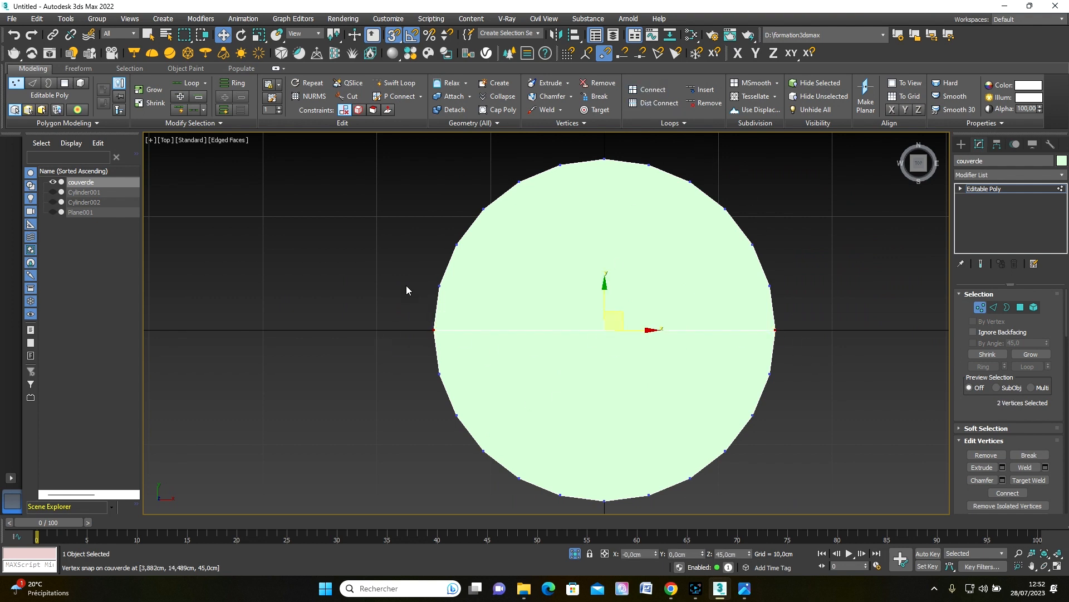
Step: Connect the opposite vertex pairs directly above and below the center edge with two parallel horizontal edges
{"action": "left_click", "coordinate": [439, 286]}
{"action": "left_click", "coordinate": [769, 286], "text": "ctrl"}
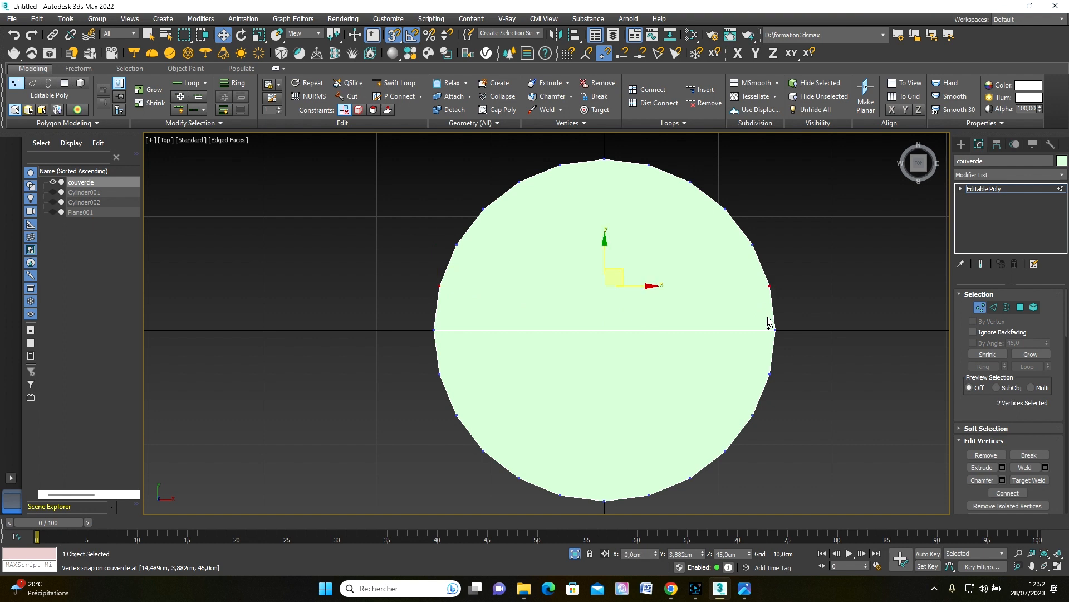
{"action": "left_click", "coordinate": [769, 373], "text": "ctrl"}
{"action": "left_click", "coordinate": [440, 373], "text": "ctrl"}
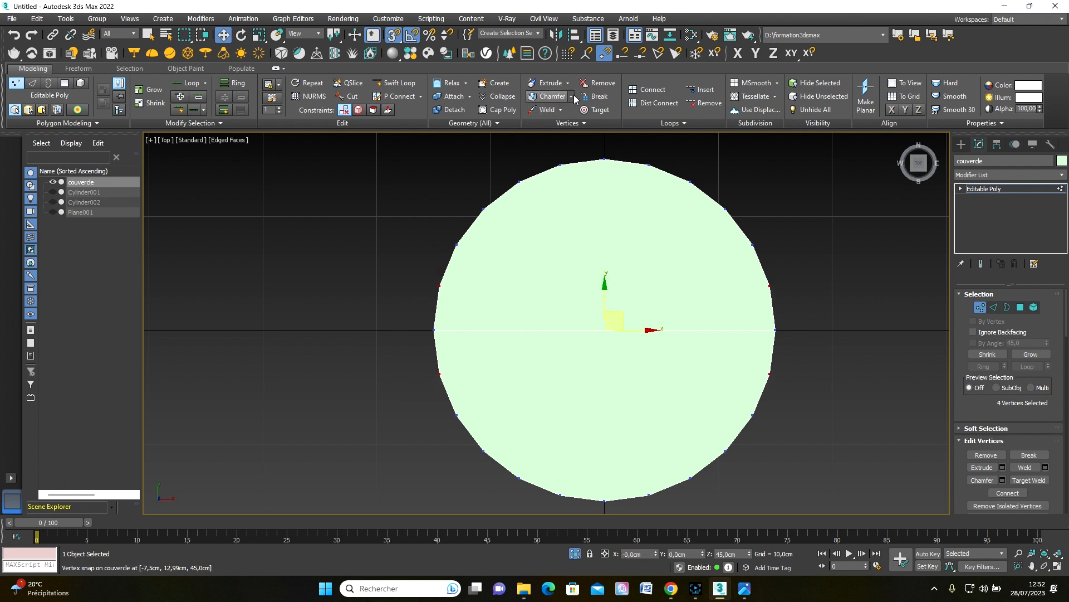
{"action": "left_click", "coordinate": [640, 89]}
Step: Connect the next pairs of opposite vertices outward, adding two outer horizontal edges across the cap
{"action": "left_click", "coordinate": [458, 244]}
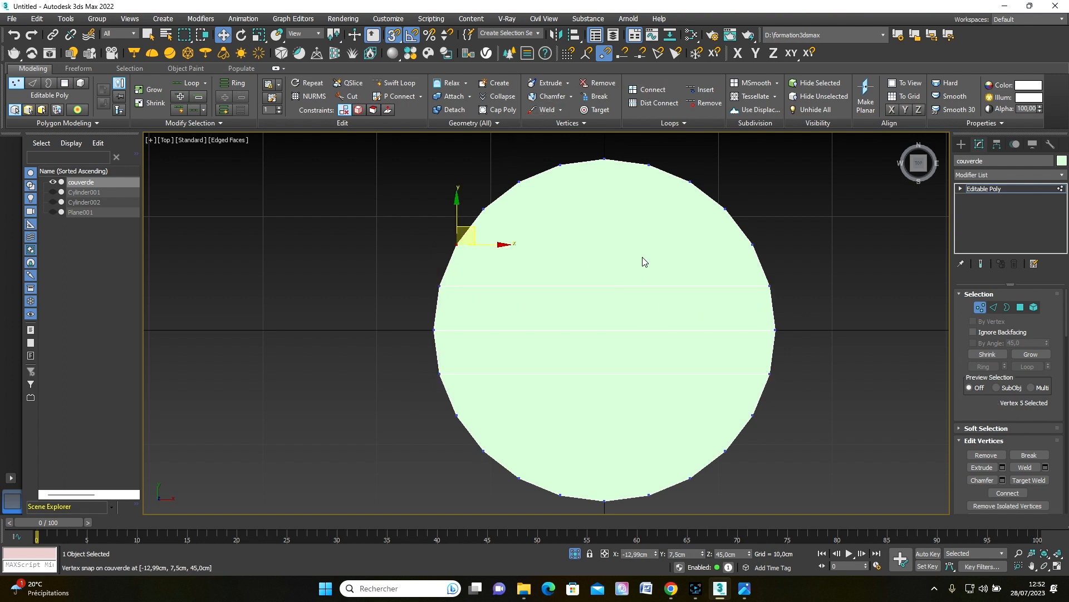
{"action": "left_click", "coordinate": [752, 244], "text": "ctrl"}
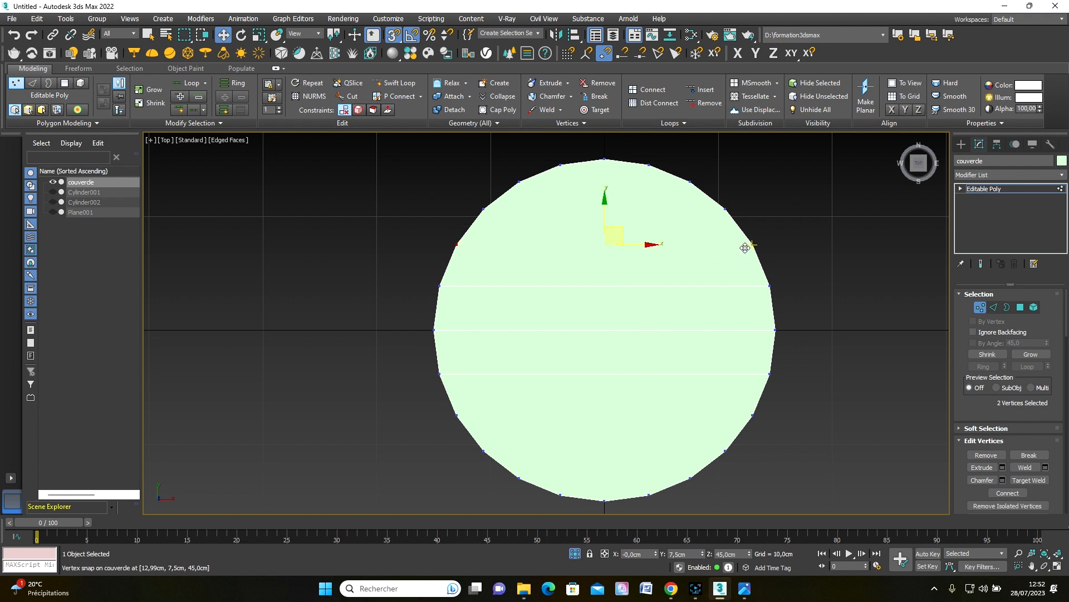
{"action": "left_click", "coordinate": [753, 415], "text": "ctrl"}
{"action": "left_click", "coordinate": [457, 415], "text": "ctrl"}
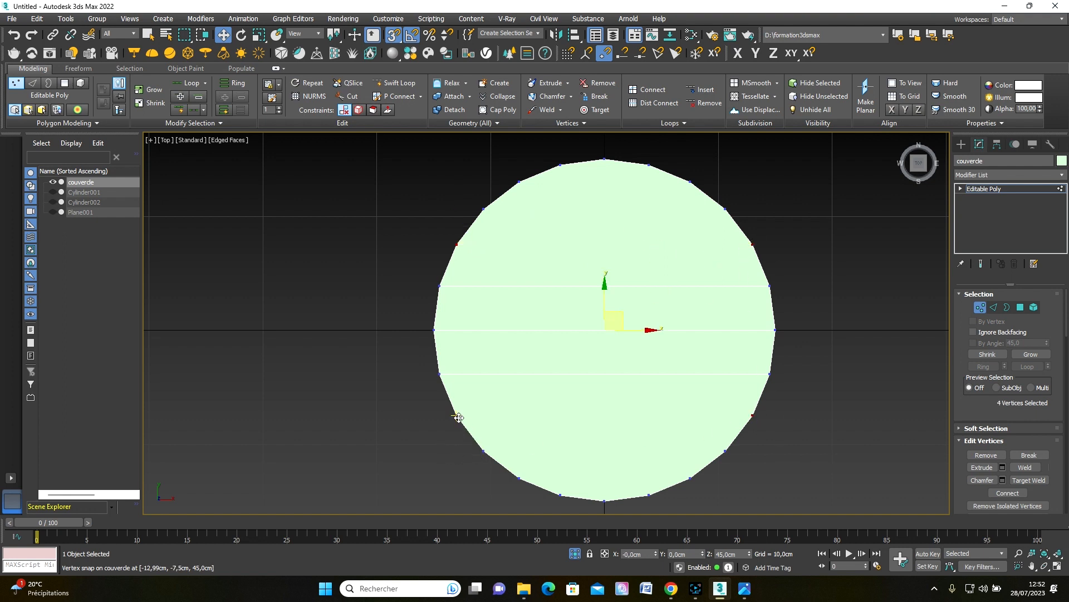
{"action": "left_click", "coordinate": [647, 90]}
Step: Cut a vertical edge through the cap's center and another through the neighboring vertices on its right
{"action": "left_click", "coordinate": [349, 96]}
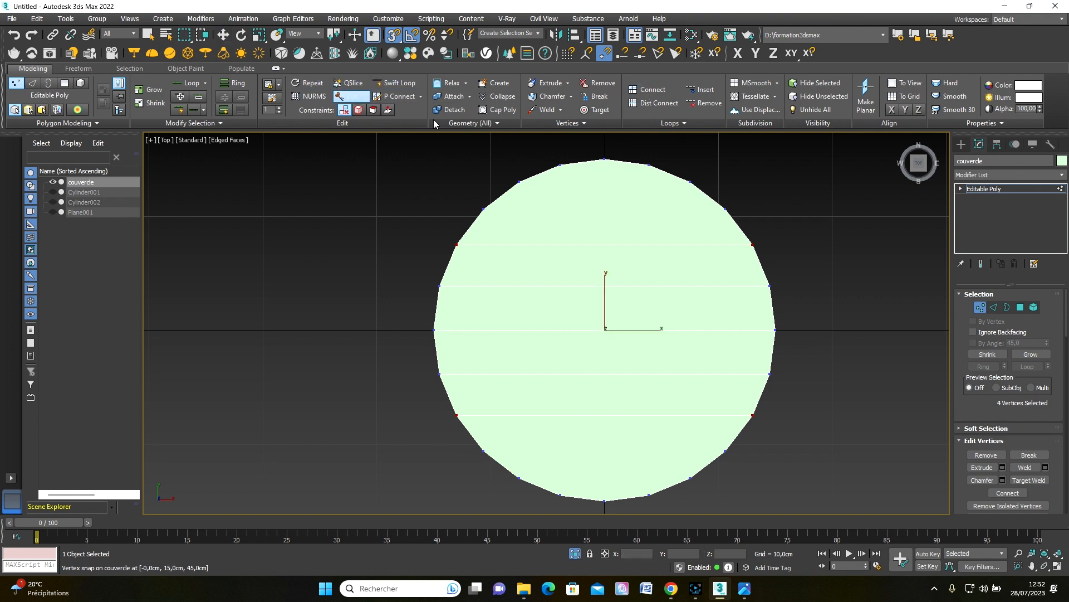
{"action": "left_click", "coordinate": [604, 159]}
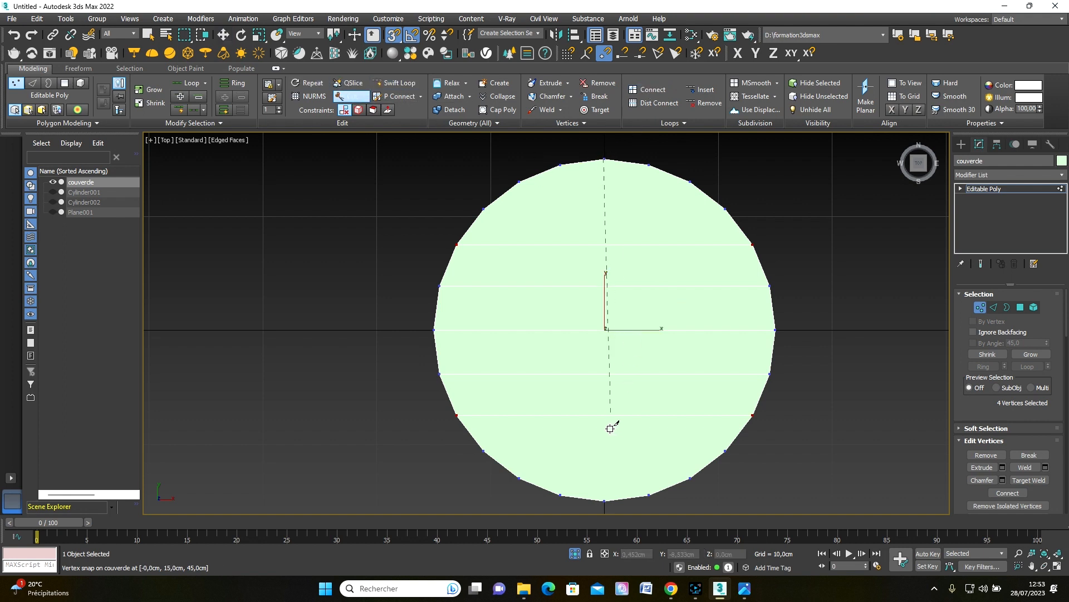
{"action": "left_click", "coordinate": [604, 500]}
{"action": "right_click", "coordinate": [733, 484]}
{"action": "left_click", "coordinate": [649, 495]}
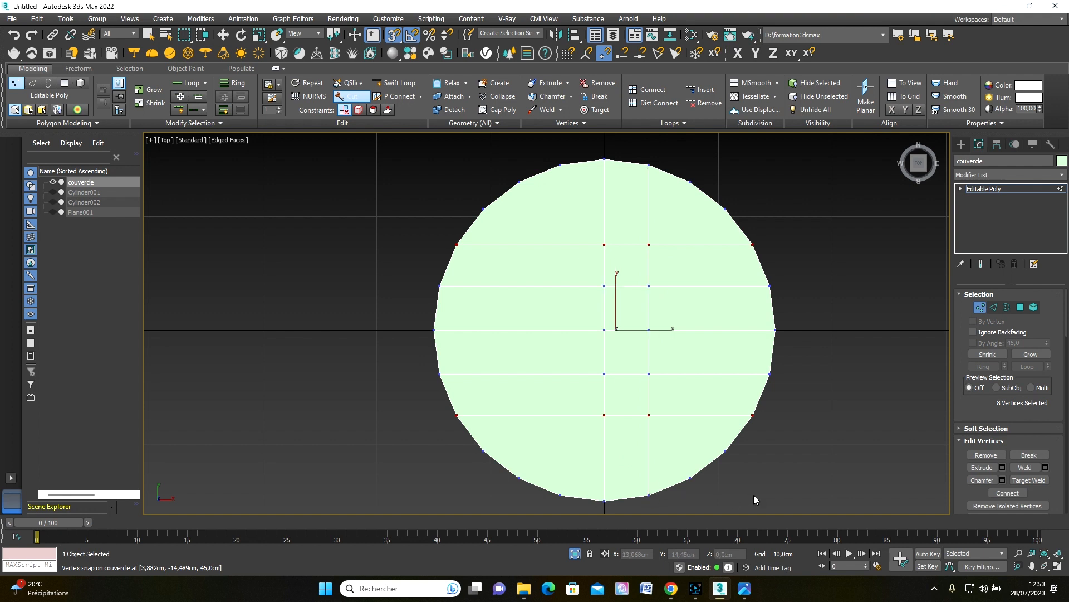
{"action": "left_click", "coordinate": [690, 183]}
{"action": "left_click", "coordinate": [691, 182]}
Step: Cut two vertical edges across the cap between the next two opposite vertex pairs left of center
{"action": "left_click", "coordinate": [560, 165]}
{"action": "left_click", "coordinate": [560, 495]}
{"action": "left_click", "coordinate": [518, 478]}
{"action": "left_click", "coordinate": [520, 181]}
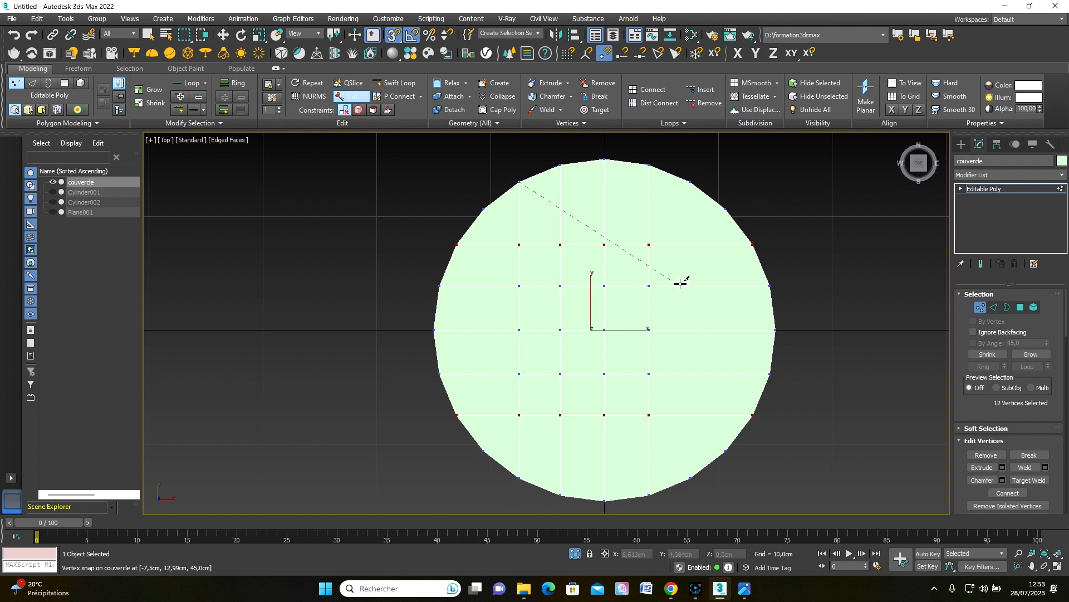
Step: Cut the second vertical edge right of center across the cap, completing five evenly placed vertical cuts
{"action": "left_click", "coordinate": [690, 180]}
{"action": "mouse_move", "coordinate": [709, 444]}
{"action": "middle_mouse_down", "text": "alt"}
{"action": "mouse_move", "coordinate": [733, 389]}
{"action": "mouse_move", "coordinate": [717, 456]}
{"action": "middle_mouse_up", "text": "alt"}
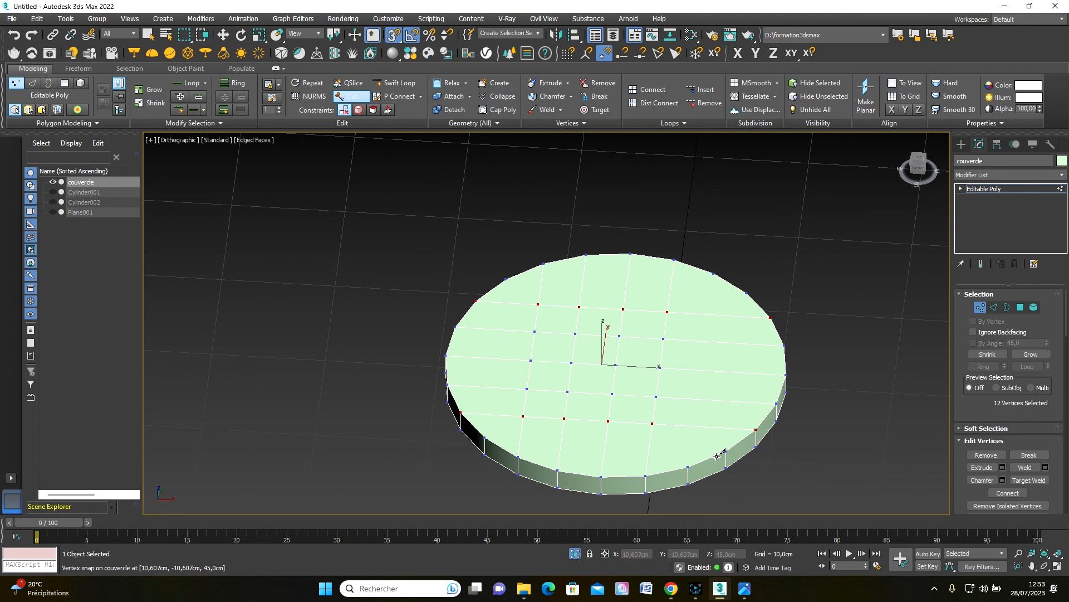
{"action": "left_click", "coordinate": [689, 466]}
{"action": "left_click", "coordinate": [714, 274]}
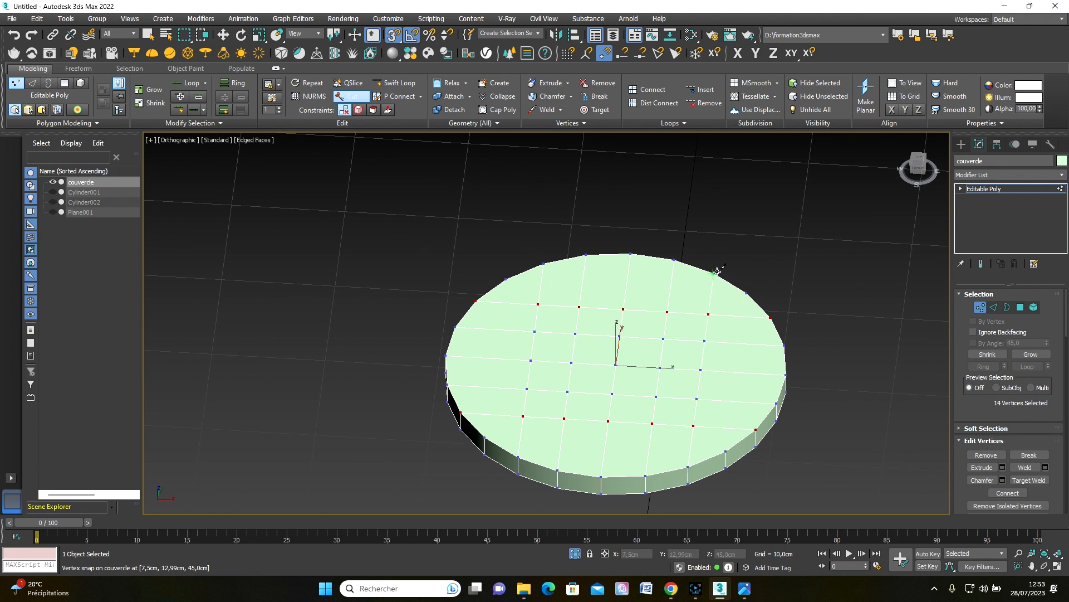
Step: Finish cutting and select the four polygons around the center of the couverde cap in the Top view
{"action": "right_click", "coordinate": [821, 311]}
{"action": "middle_click_drag", "start_coordinate": [755, 374], "coordinate": [740, 322]}
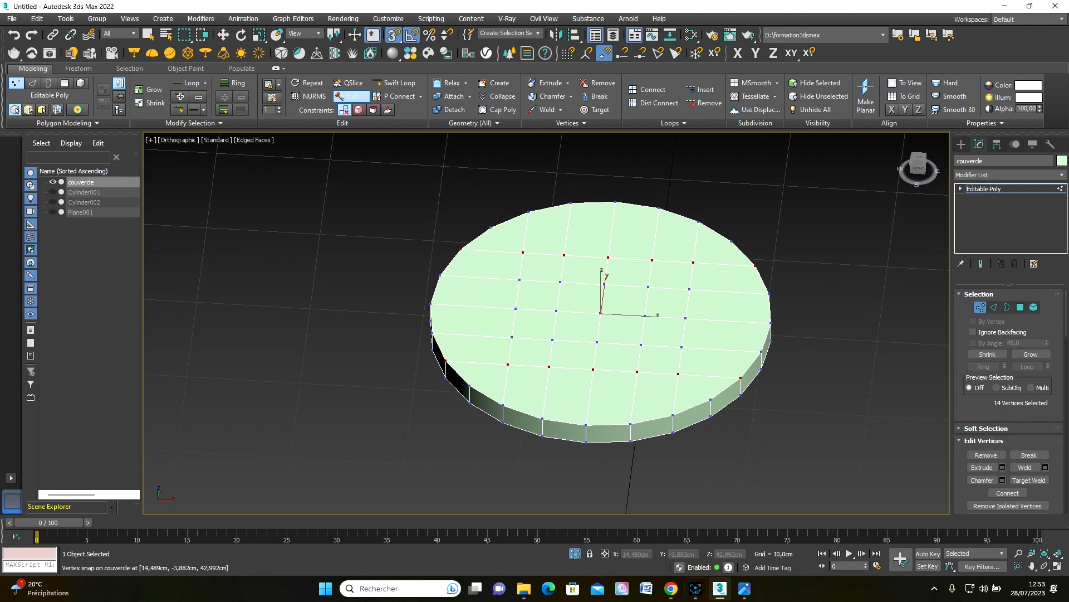
{"action": "key", "text": "t"}
{"action": "scroll", "coordinate": [484, 340], "scroll_direction": "up", "scroll_amount": 8}
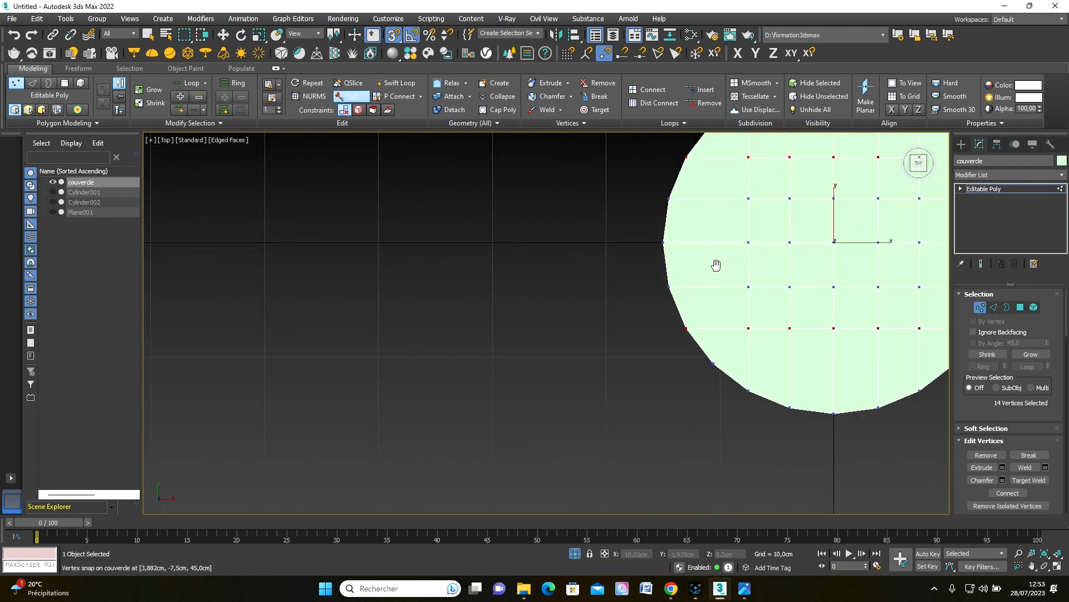
{"action": "middle_click_drag", "start_coordinate": [716, 265], "coordinate": [463, 349]}
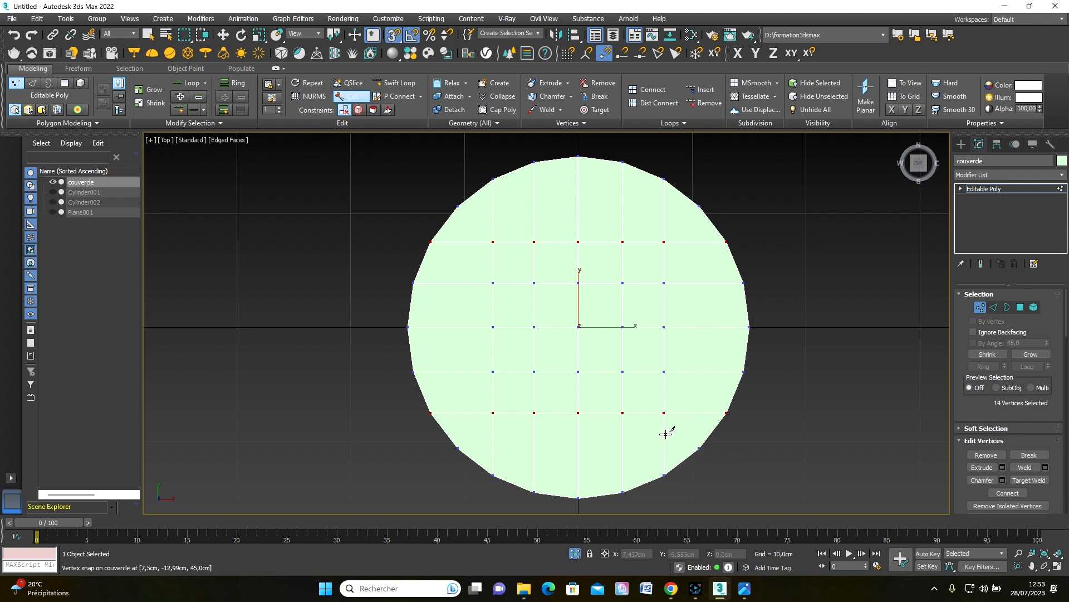
{"action": "left_click", "coordinate": [1024, 305]}
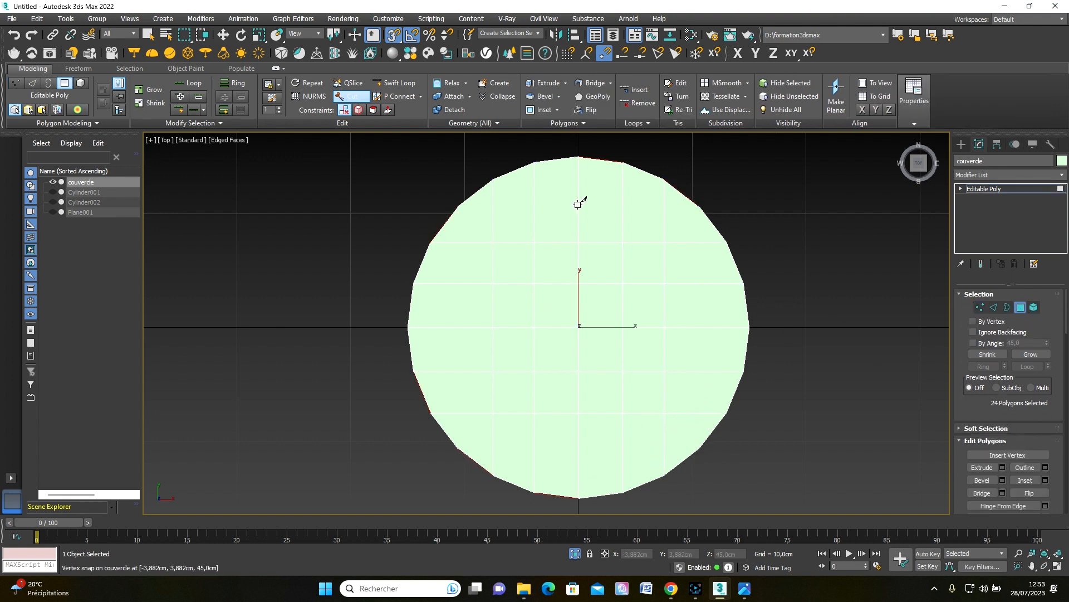
{"action": "key", "text": "w"}
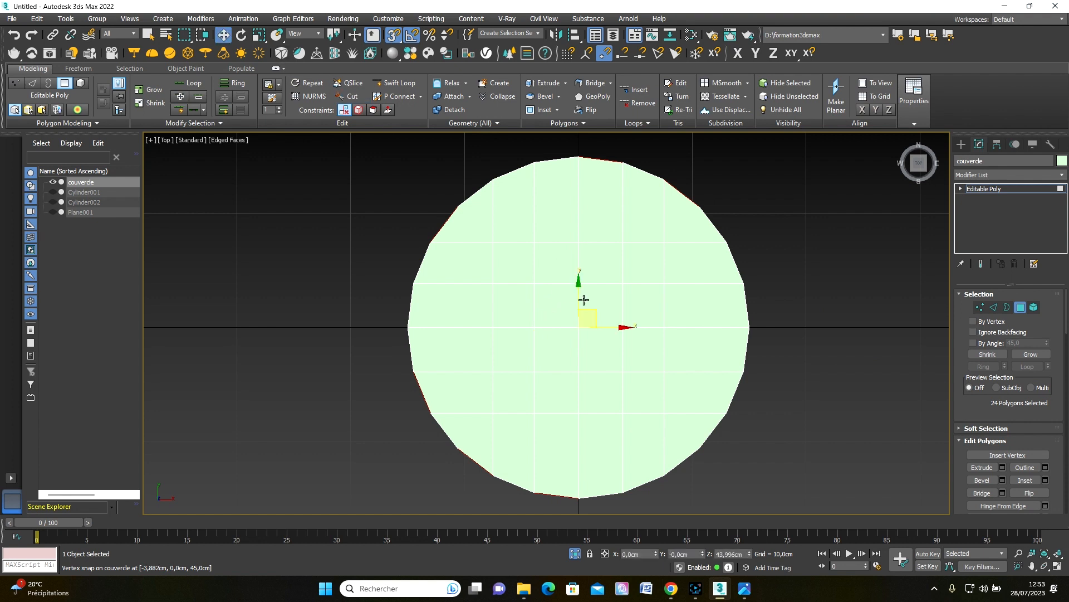
{"action": "left_click", "coordinate": [556, 306]}
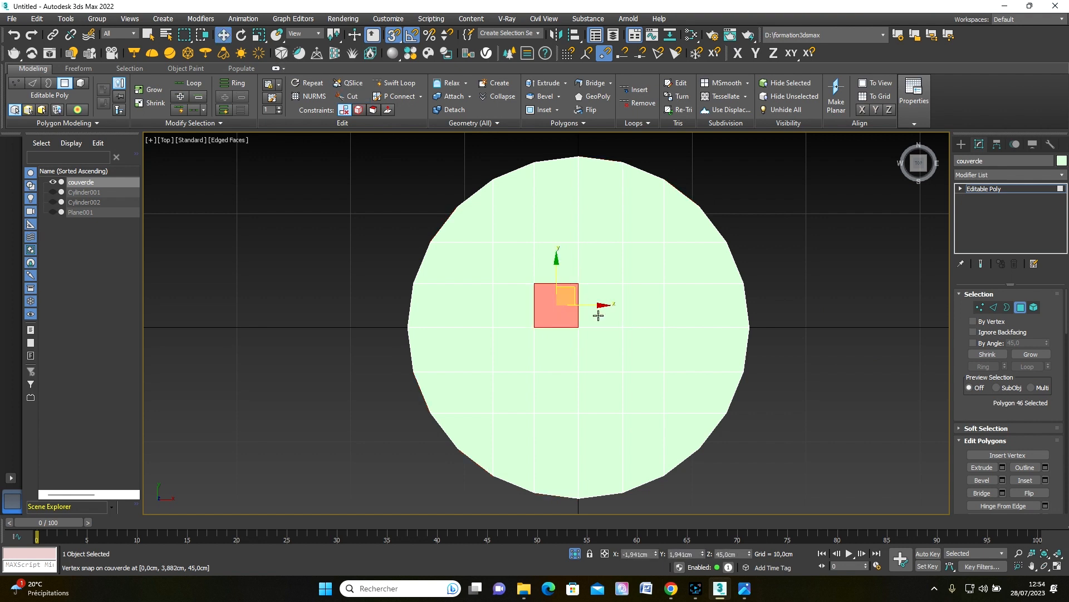
{"action": "left_click", "coordinate": [598, 315], "text": "ctrl"}
{"action": "left_click", "coordinate": [602, 349], "text": "ctrl"}
{"action": "left_click", "coordinate": [569, 352], "text": "ctrl"}
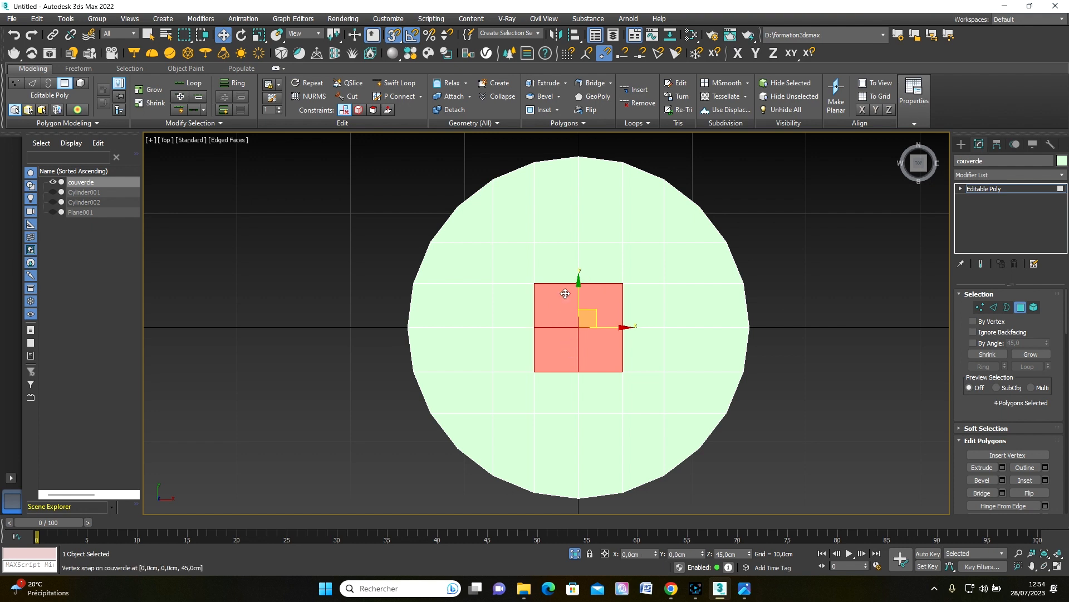
Step: Grow the polygon selection to the central four-by-four block and relax it five times
{"action": "left_click", "coordinate": [141, 91]}
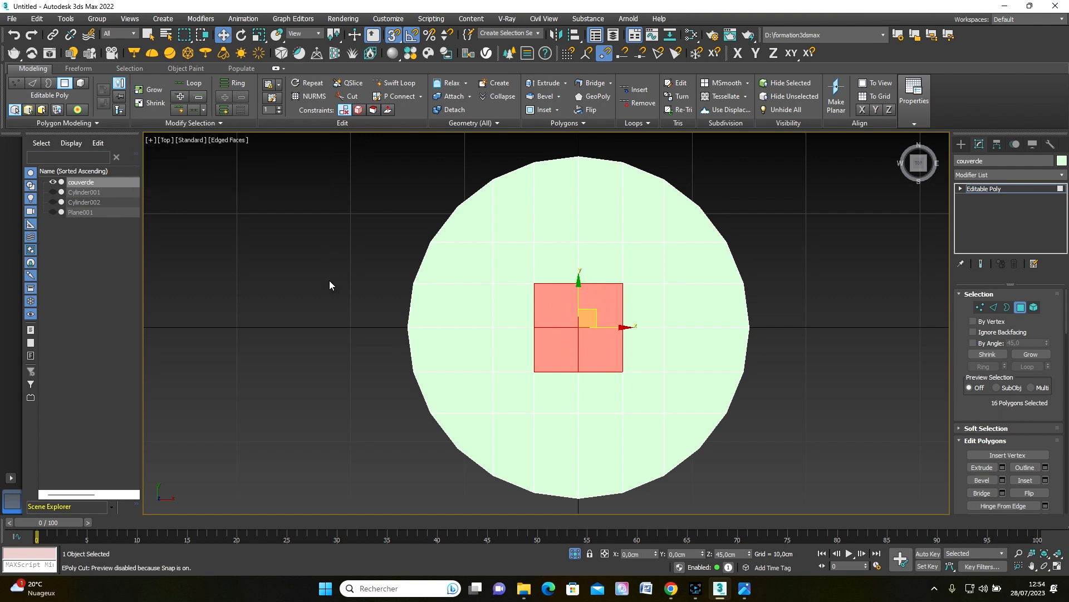
{"action": "scroll", "coordinate": [329, 285], "scroll_direction": "down", "scroll_amount": 2}
{"action": "scroll", "coordinate": [330, 285], "scroll_direction": "up", "scroll_amount": 2}
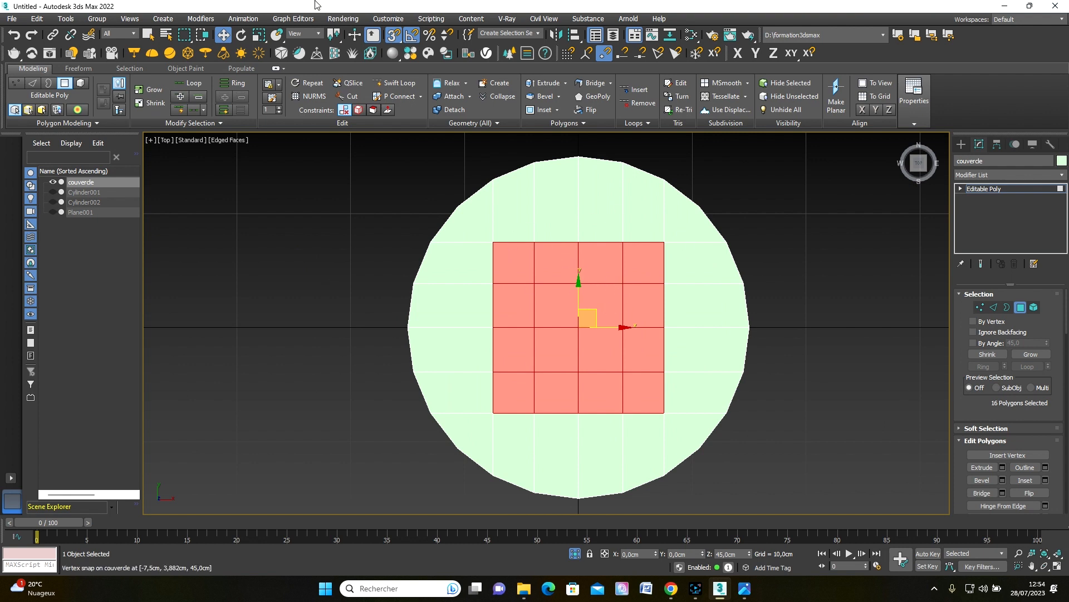
{"action": "left_click", "coordinate": [449, 83]}
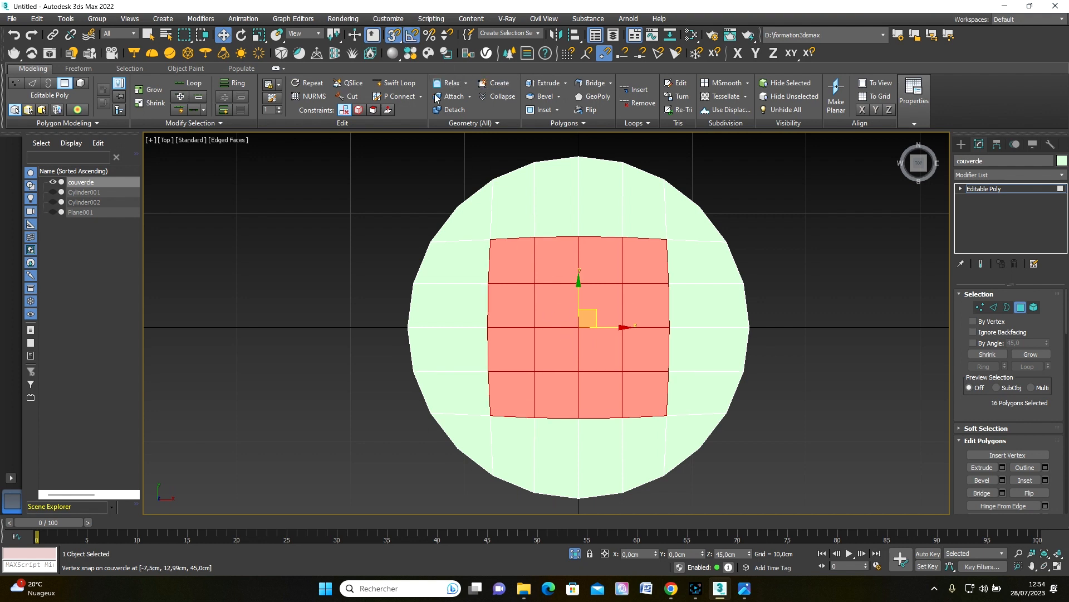
{"action": "left_click", "coordinate": [449, 85]}
{"action": "left_click", "coordinate": [449, 86]}
{"action": "left_click", "coordinate": [449, 86]}
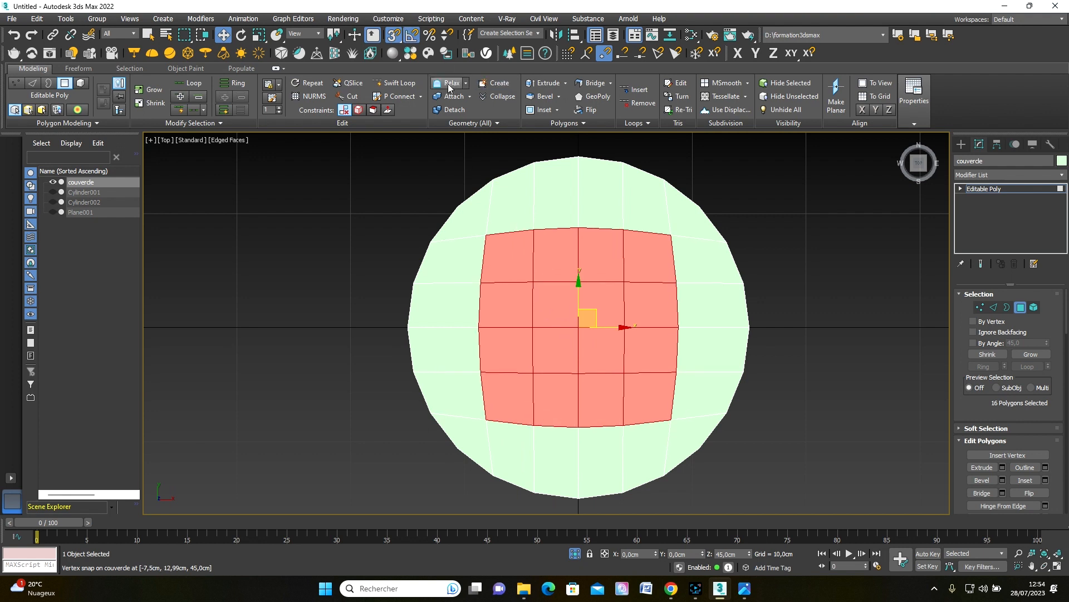
{"action": "left_click", "coordinate": [449, 86]}
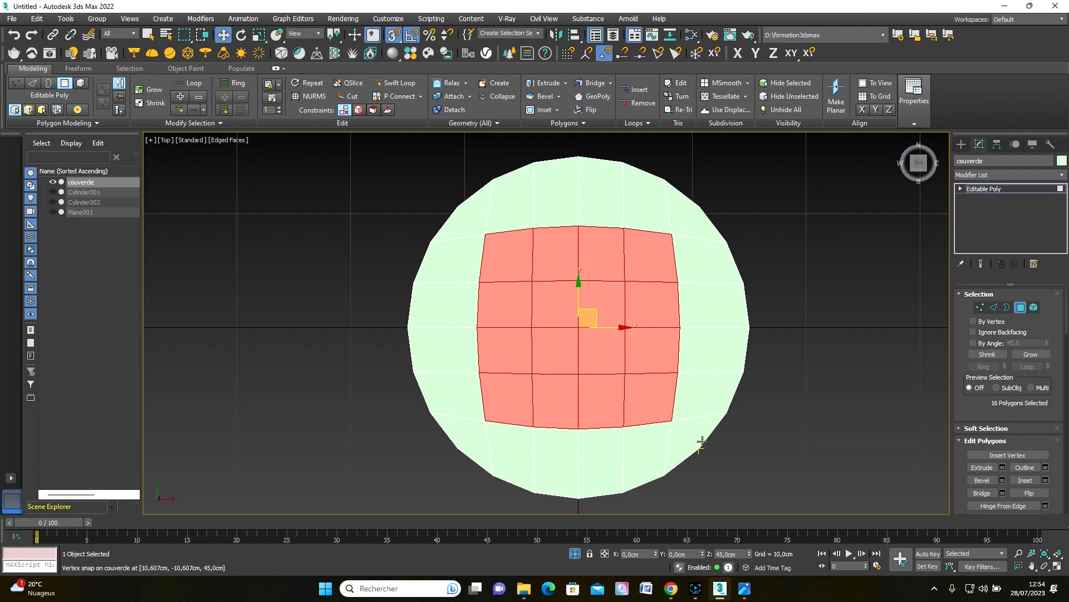
Step: Select the cap's center vertex with soft selection enabled and turn off 3D snapping
{"action": "middle_click_drag", "start_coordinate": [758, 464], "coordinate": [804, 393], "text": "alt"}
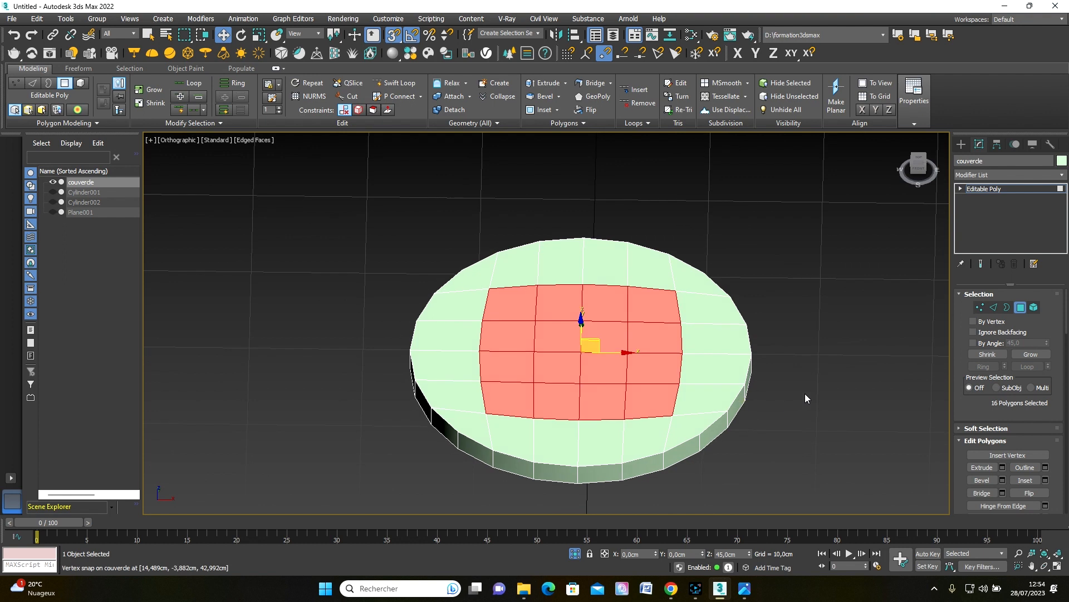
{"action": "left_click", "coordinate": [981, 308]}
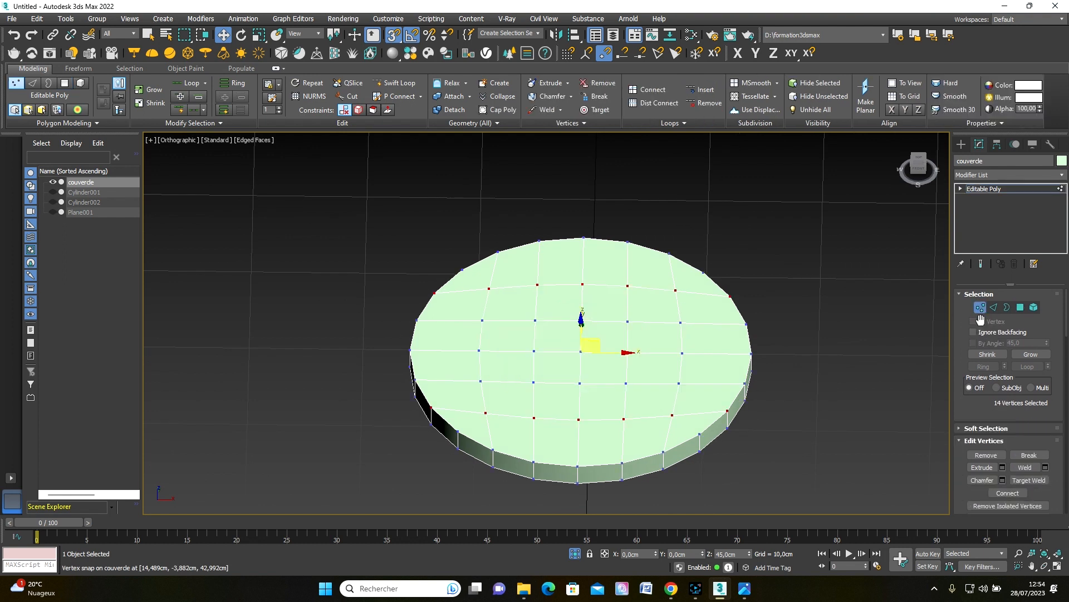
{"action": "left_click", "coordinate": [584, 353]}
{"action": "left_click", "coordinate": [961, 428]}
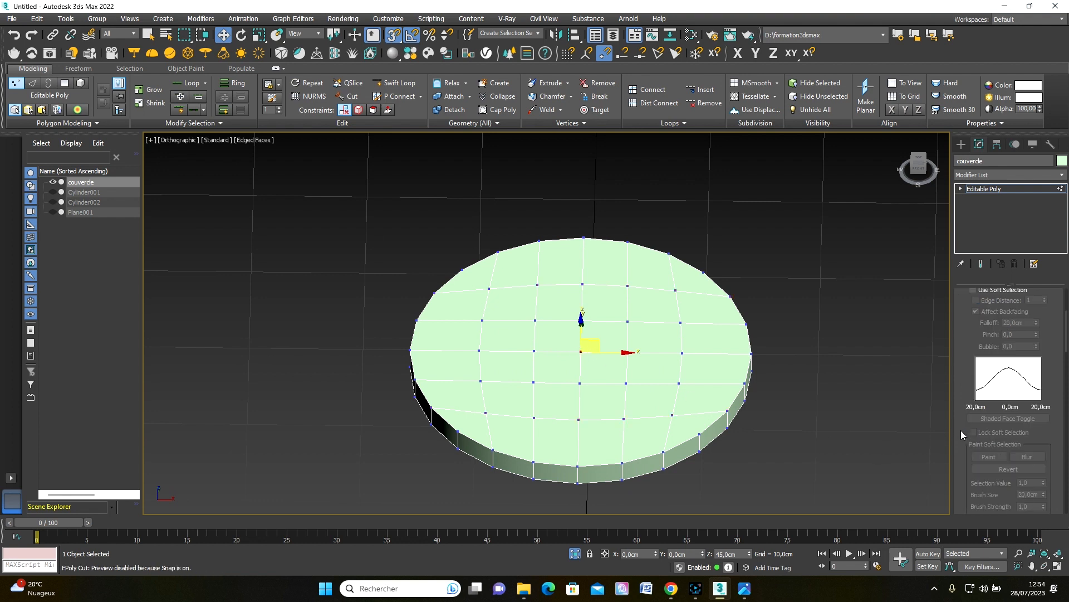
{"action": "left_click_drag", "start_coordinate": [965, 330], "coordinate": [967, 356]}
{"action": "left_click", "coordinate": [974, 317]}
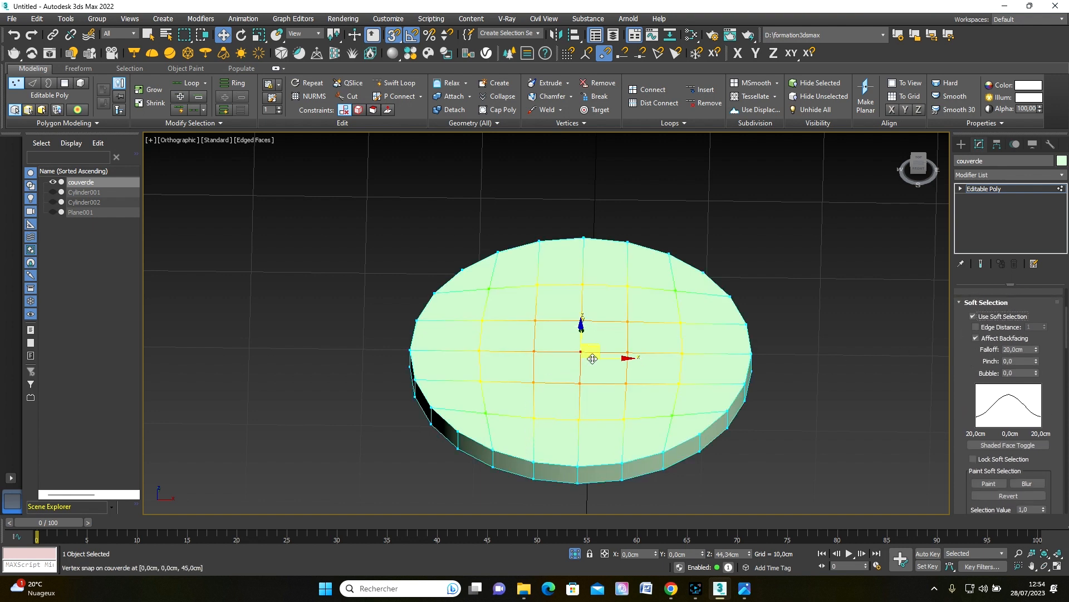
{"action": "middle_click_drag", "start_coordinate": [588, 357], "coordinate": [579, 378], "text": "alt"}
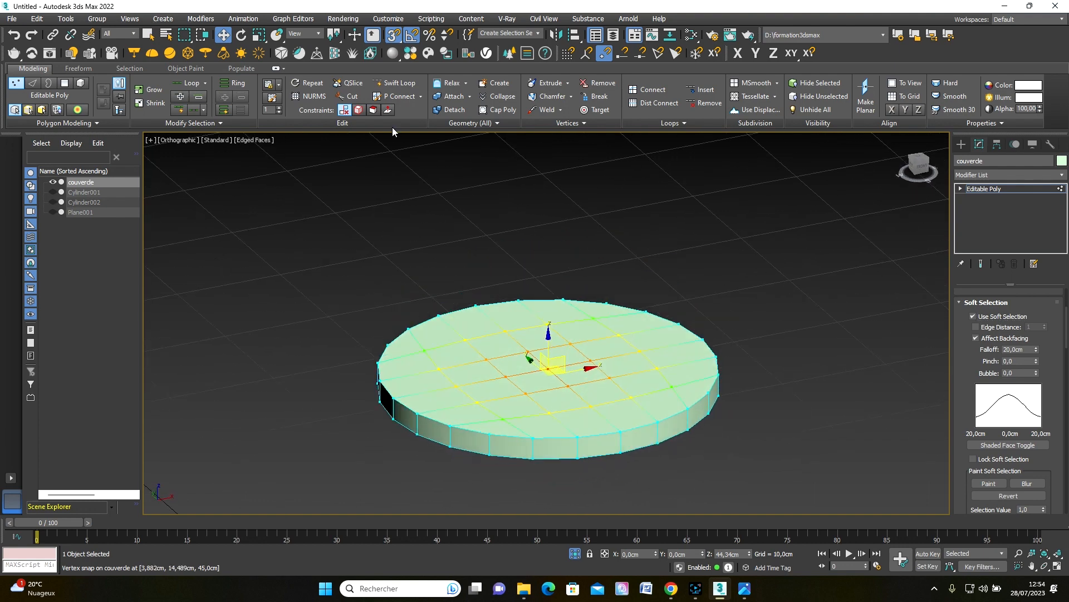
{"action": "left_click", "coordinate": [393, 37]}
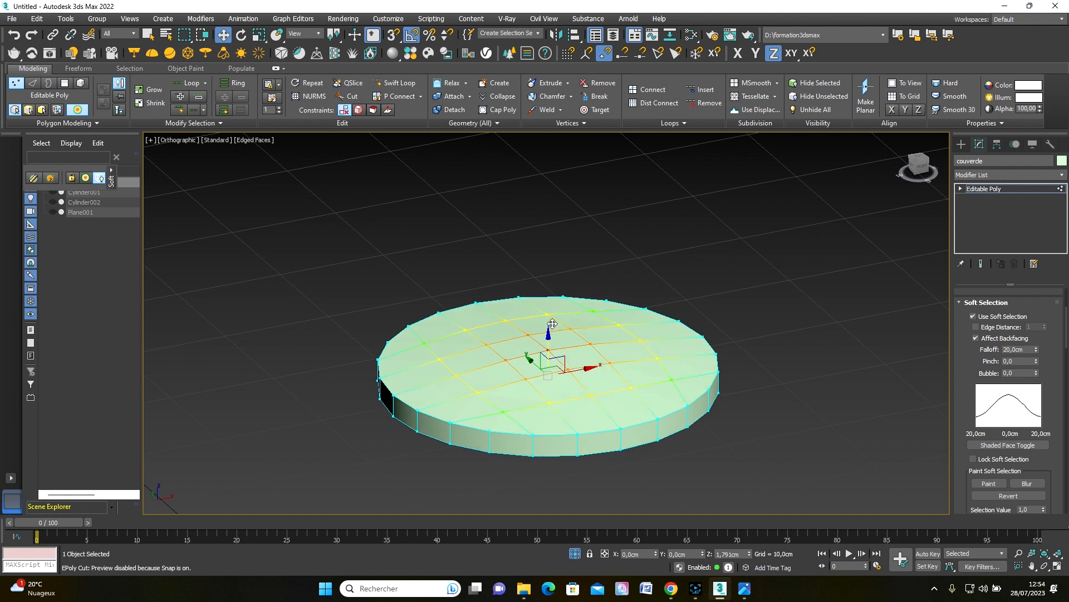
Step: Try raising the cap's center vertex into a dome with the 20 cm soft selection falloff
{"action": "left_click_drag", "start_coordinate": [551, 319], "coordinate": [562, 258]}
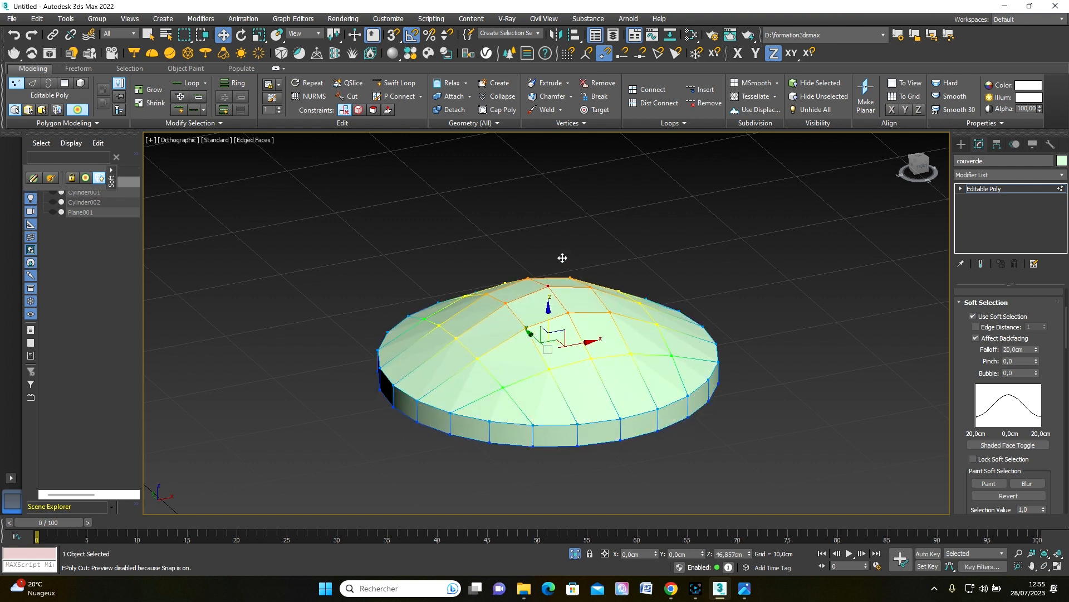
{"action": "key", "text": "ctrl+z"}
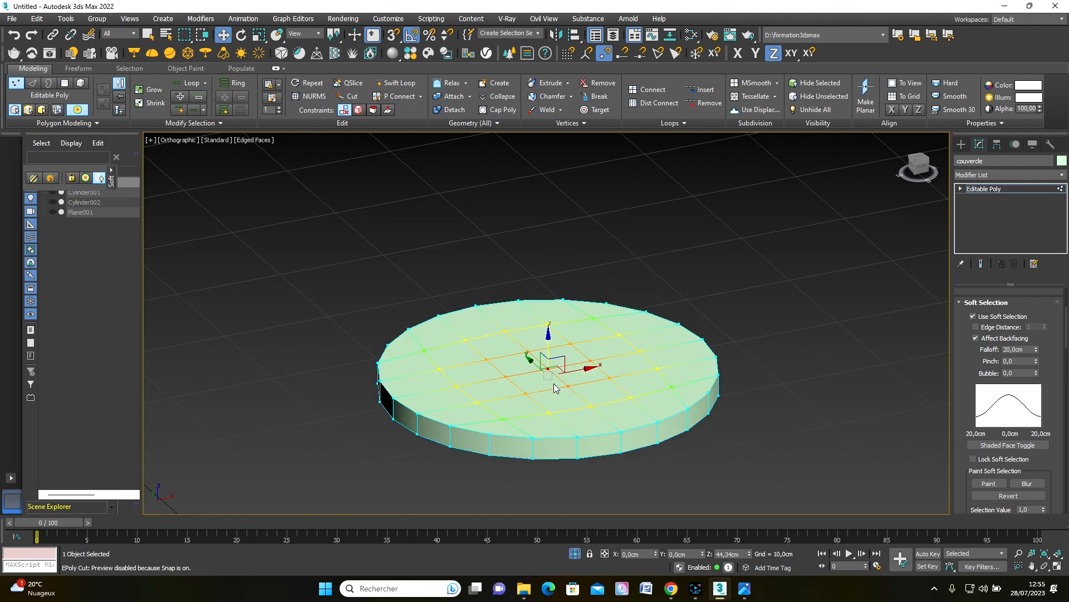
{"action": "left_click_drag", "start_coordinate": [542, 342], "coordinate": [561, 268]}
{"action": "right_click", "coordinate": [561, 268]}
Step: Set the soft selection falloff to 14.6 cm and bubble to 0.59, and raise the cap's center vertex to about Z 45.7 cm
{"action": "left_click_drag", "start_coordinate": [1037, 355], "coordinate": [1046, 366]}
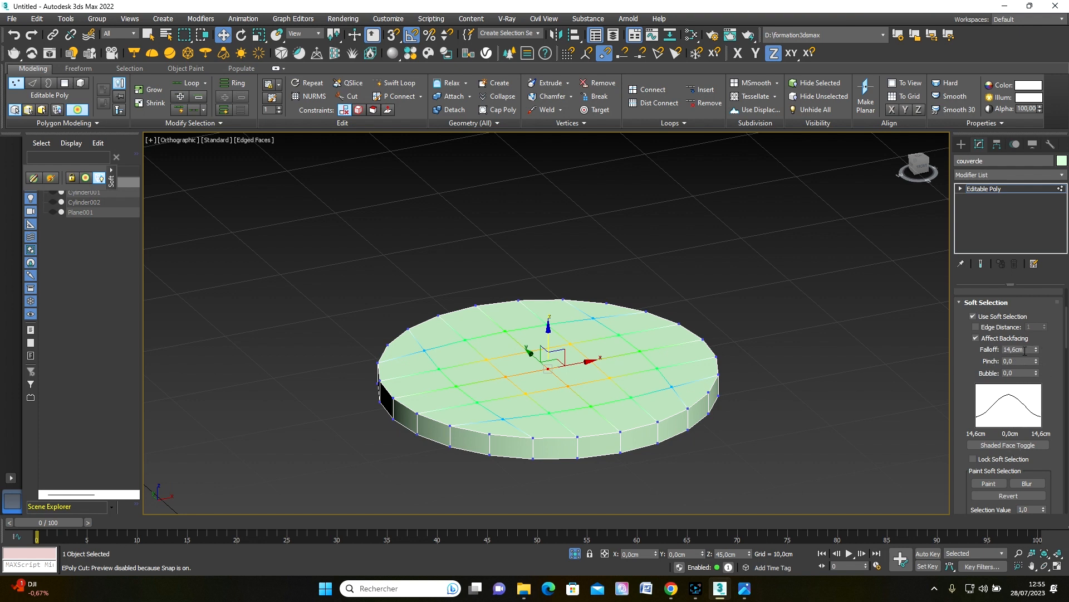
{"action": "left_click_drag", "start_coordinate": [1037, 375], "coordinate": [1049, 342]}
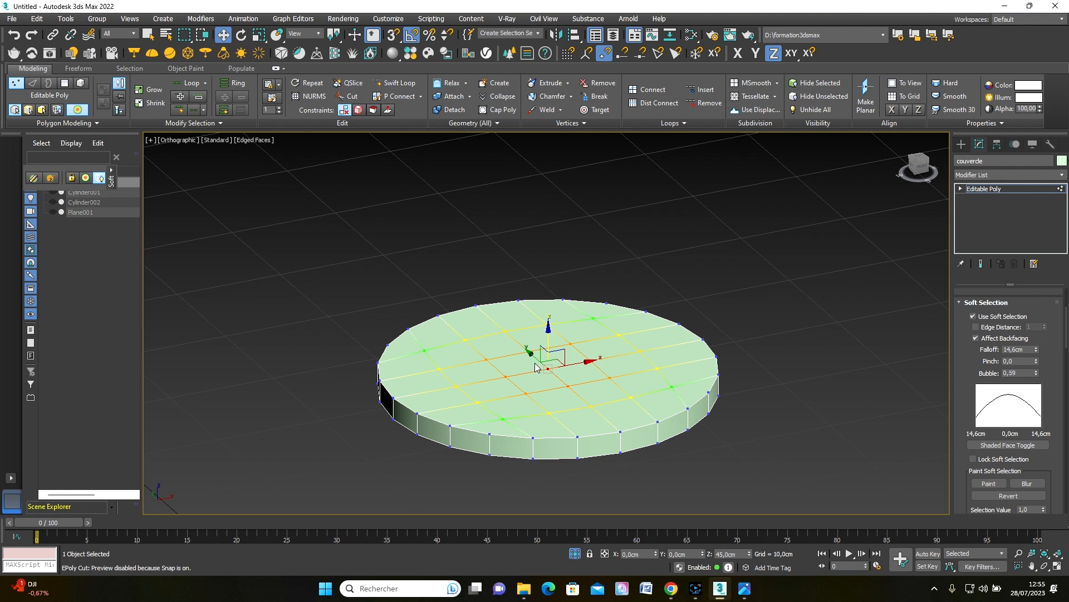
{"action": "key", "text": "l"}
{"action": "scroll", "coordinate": [576, 215], "scroll_direction": "up", "scroll_amount": 10}
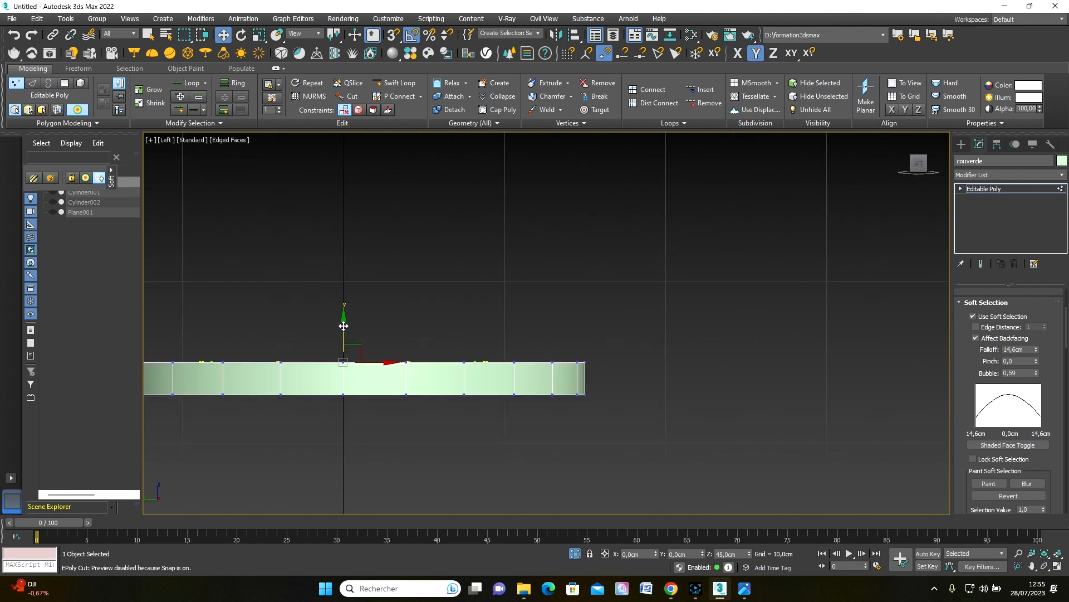
{"action": "left_click_drag", "start_coordinate": [344, 328], "coordinate": [341, 308]}
{"action": "middle_click_drag", "start_coordinate": [387, 299], "coordinate": [567, 280]}
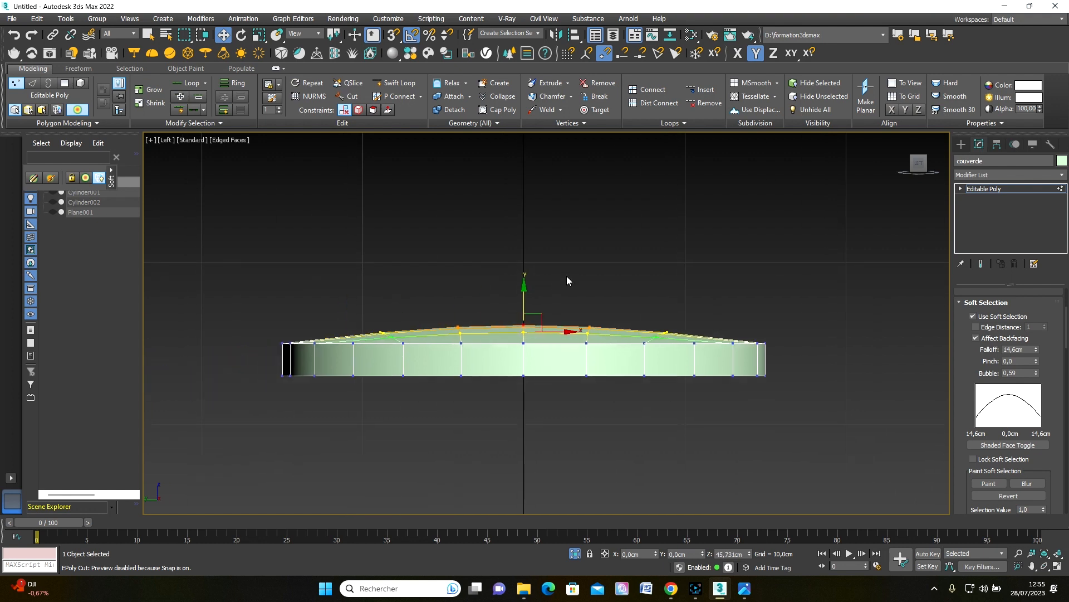
{"action": "left_click", "coordinate": [980, 189]}
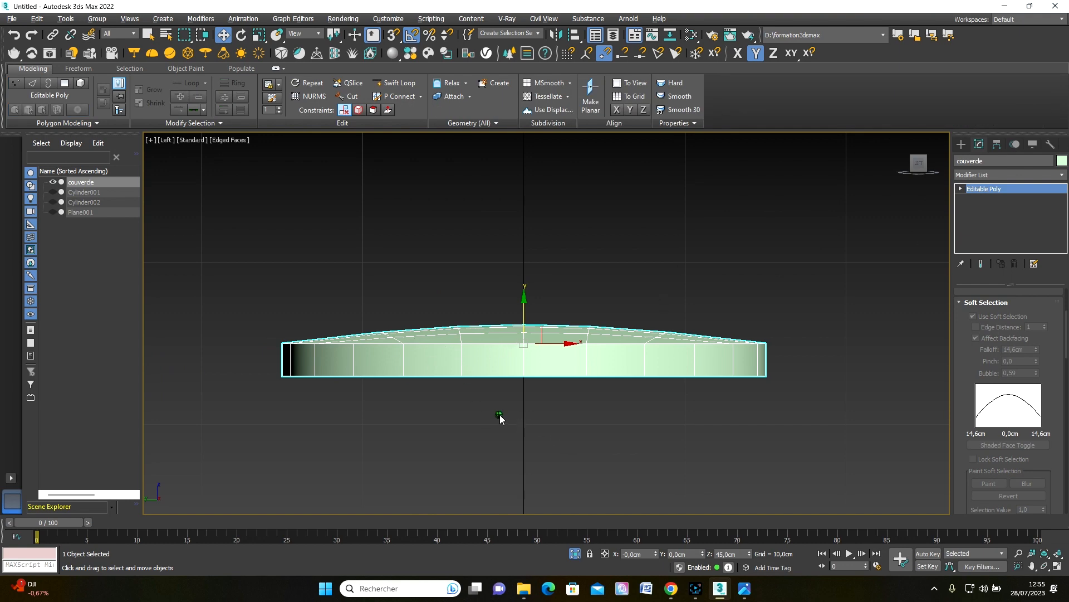
Step: Unhide Cylinder001 and Cylinder002 and inspect how the lid sits on the upper body
{"action": "middle_click_drag", "start_coordinate": [502, 418], "coordinate": [578, 338], "text": "alt"}
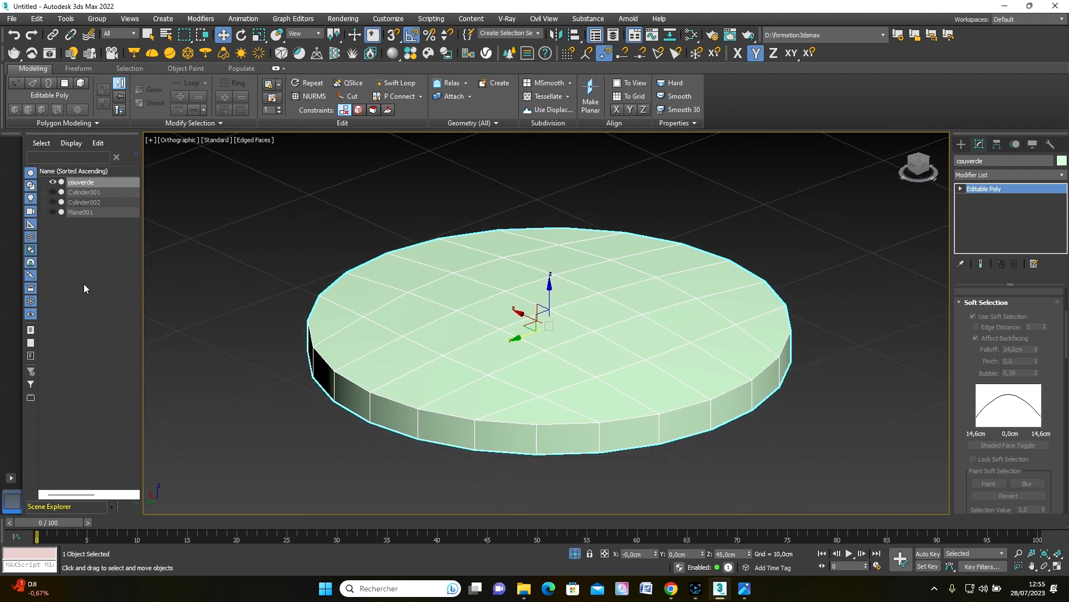
{"action": "left_click", "coordinate": [53, 191]}
{"action": "left_click", "coordinate": [53, 202]}
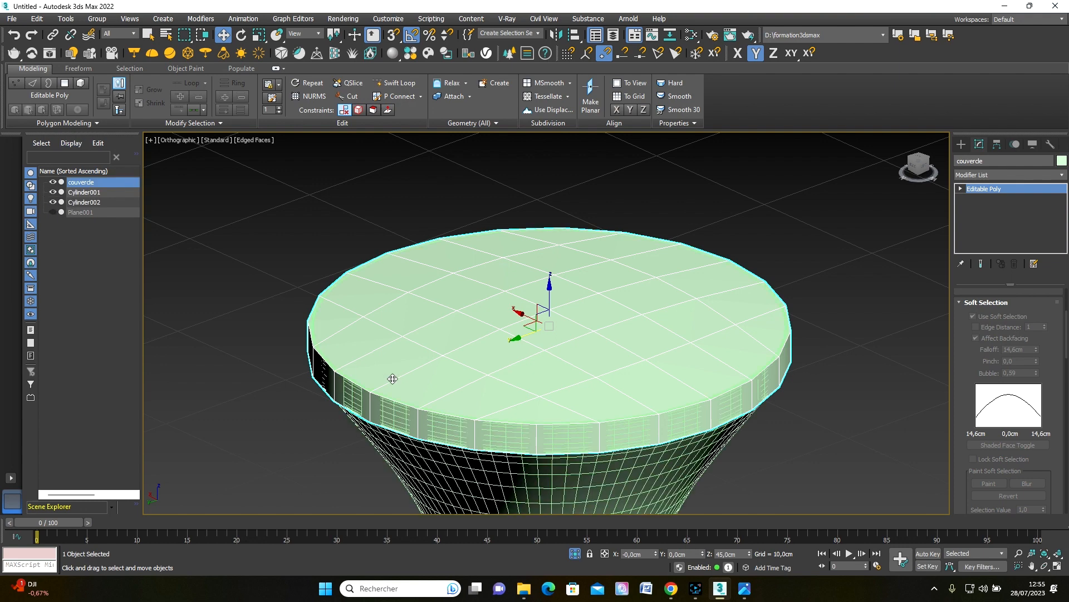
{"action": "middle_click_drag", "start_coordinate": [611, 385], "coordinate": [593, 338]}
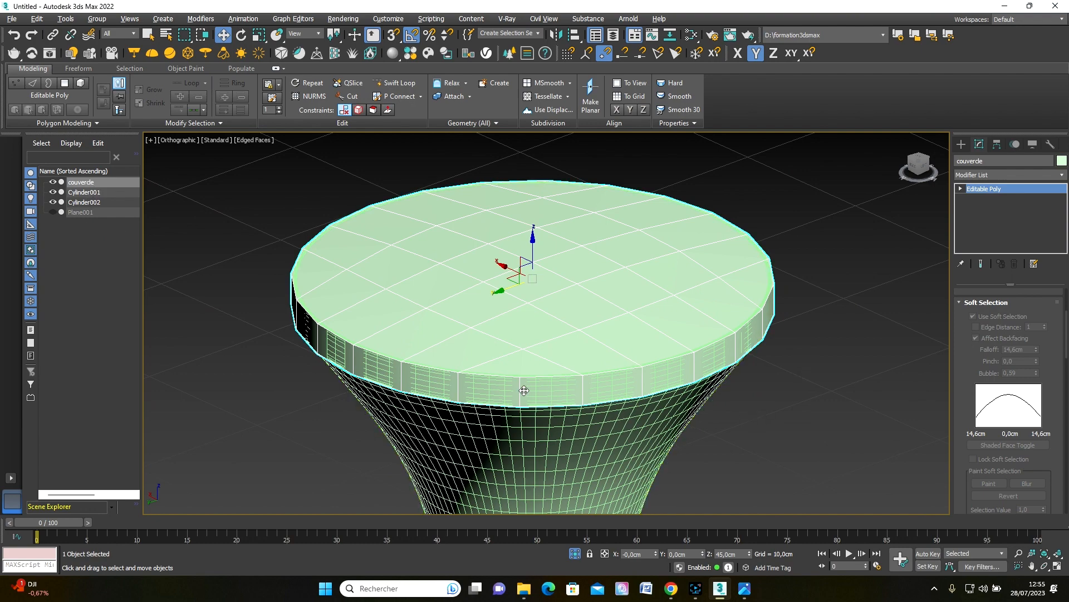
{"action": "middle_click_drag", "start_coordinate": [523, 388], "coordinate": [573, 350], "text": "alt"}
{"action": "scroll", "coordinate": [577, 355], "scroll_direction": "up", "scroll_amount": 5}
{"action": "scroll", "coordinate": [573, 353], "scroll_direction": "down", "scroll_amount": 2}
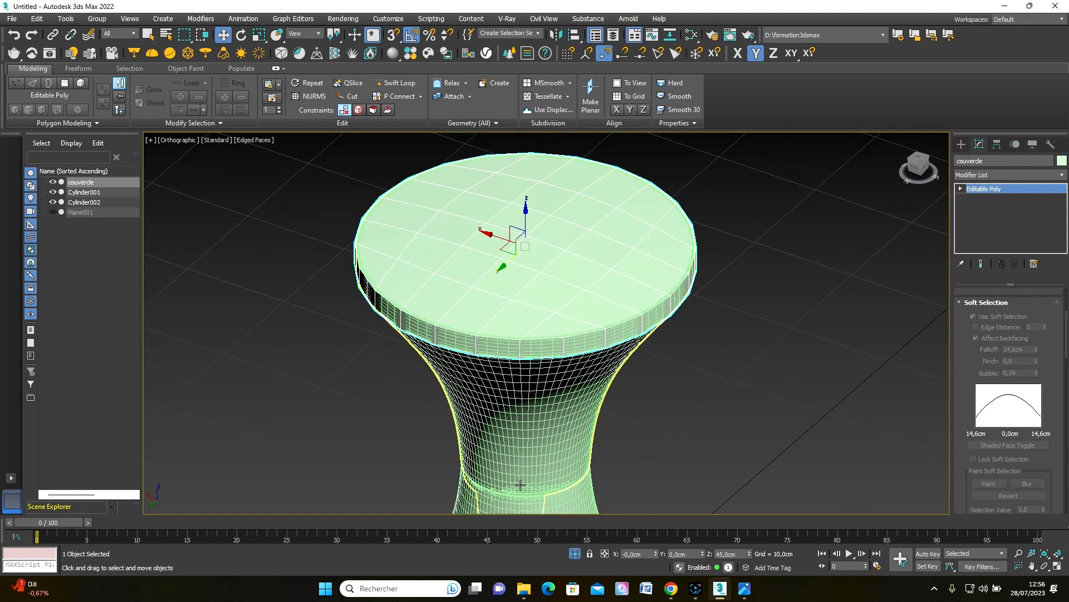
{"action": "middle_click_drag", "start_coordinate": [554, 435], "coordinate": [550, 377]}
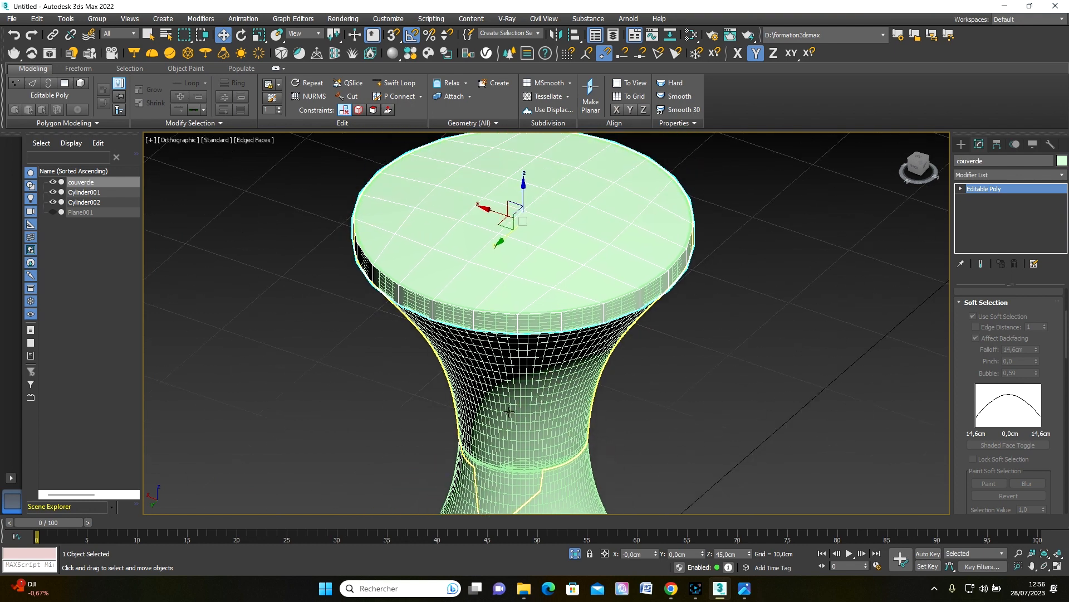
Step: Copy the Shell modifier with its 0.2 cm inner amount from Cylinder002 onto the couverde lid
{"action": "left_click", "coordinate": [545, 396]}
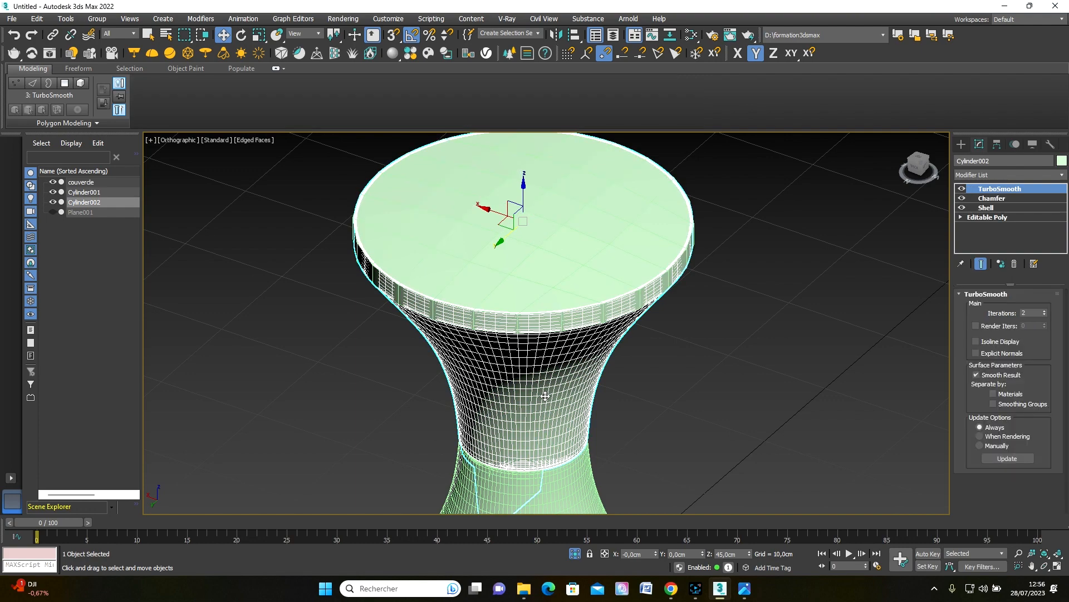
{"action": "middle_click_drag", "start_coordinate": [548, 396], "coordinate": [560, 342], "text": "alt"}
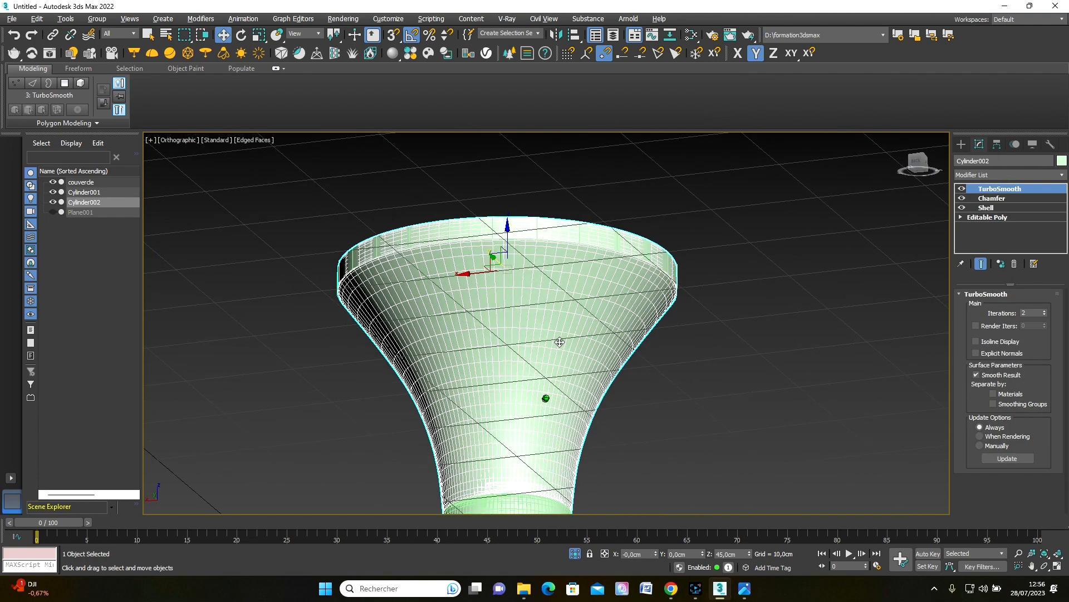
{"action": "scroll", "coordinate": [546, 326], "scroll_direction": "up", "scroll_amount": 4}
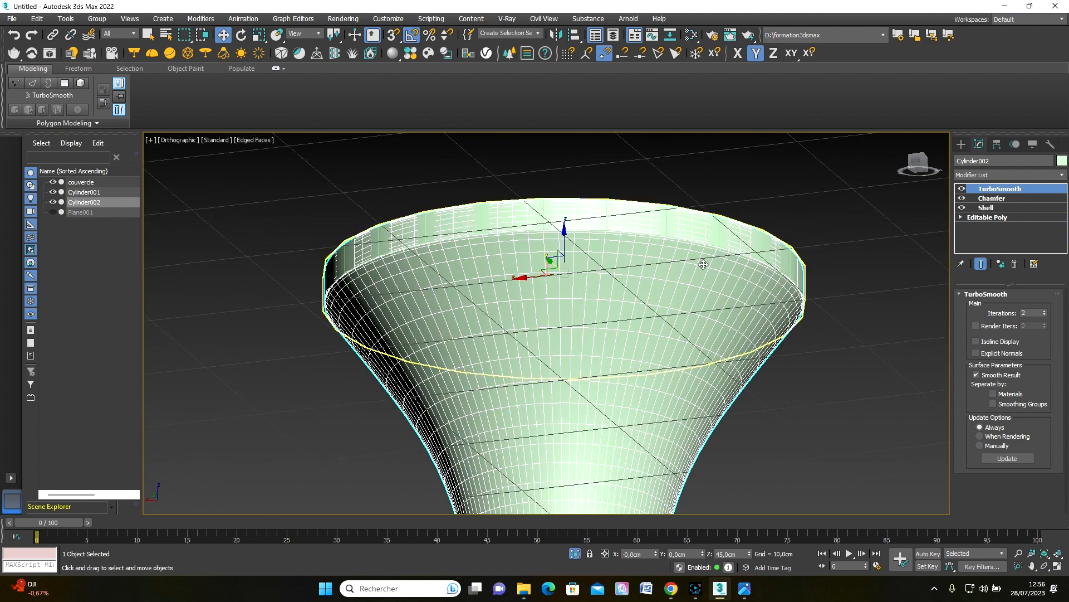
{"action": "middle_click_drag", "start_coordinate": [596, 306], "coordinate": [602, 339], "text": "alt"}
{"action": "left_click", "coordinate": [981, 207]}
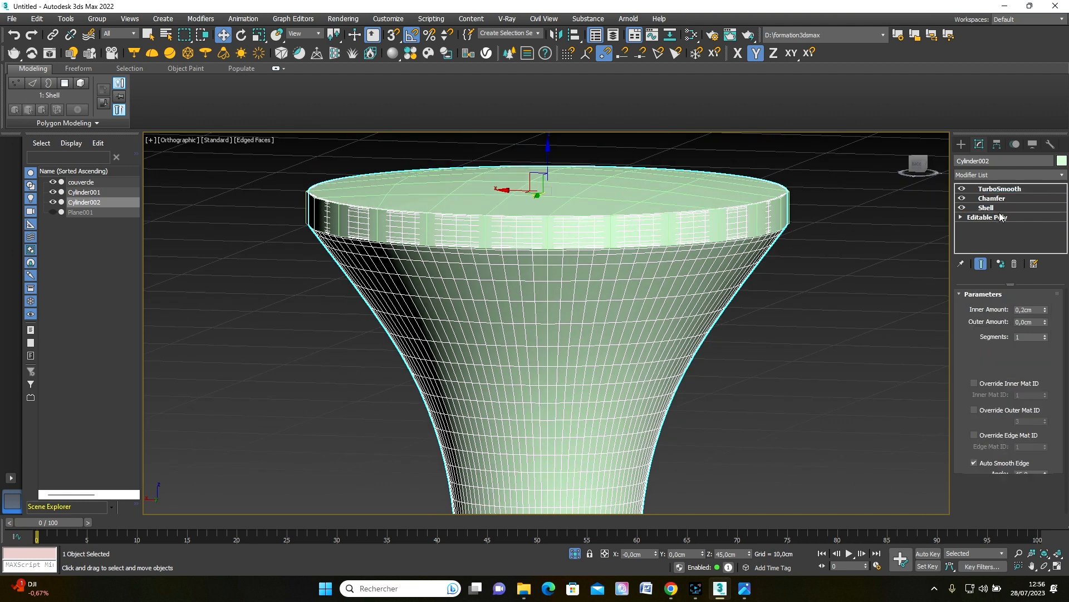
{"action": "left_click_drag", "start_coordinate": [974, 211], "coordinate": [646, 192]}
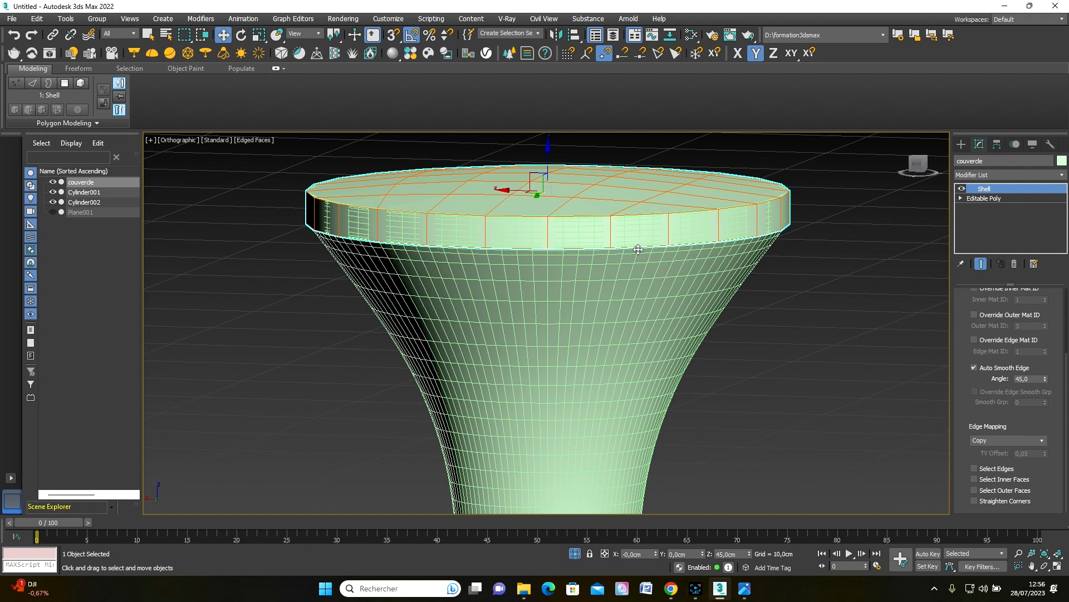
Step: Set the couverde lid's Shell inner amount to 0 cm and its outer amount to 0.2 cm
{"action": "middle_click_drag", "start_coordinate": [624, 283], "coordinate": [641, 238], "text": "alt"}
{"action": "scroll", "coordinate": [643, 229], "scroll_direction": "up", "scroll_amount": 5}
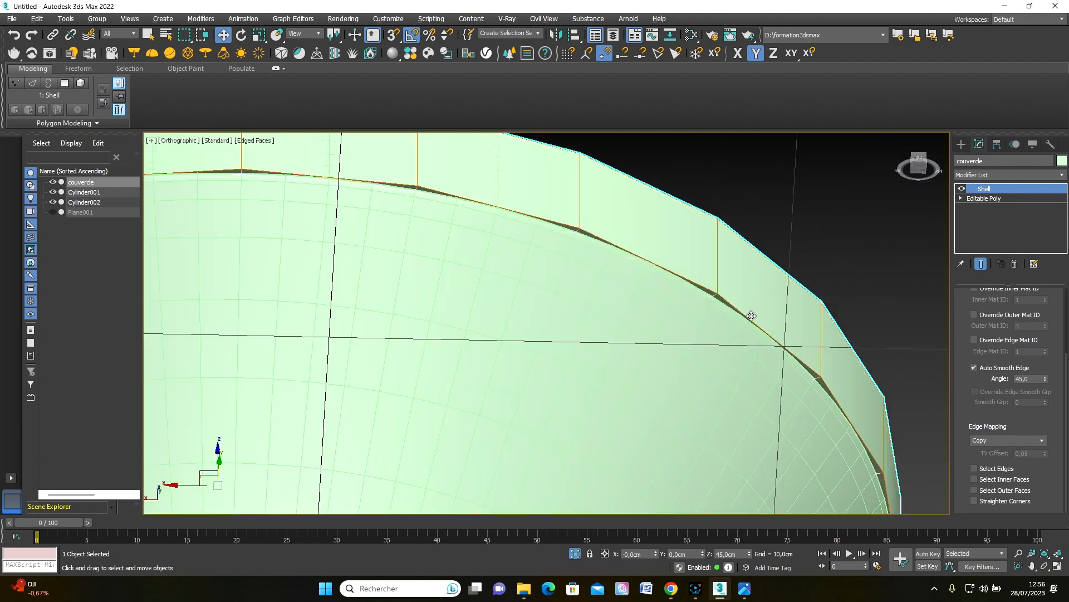
{"action": "scroll", "coordinate": [699, 282], "scroll_direction": "down", "scroll_amount": 5}
{"action": "scroll", "coordinate": [694, 317], "scroll_direction": "up", "scroll_amount": 2}
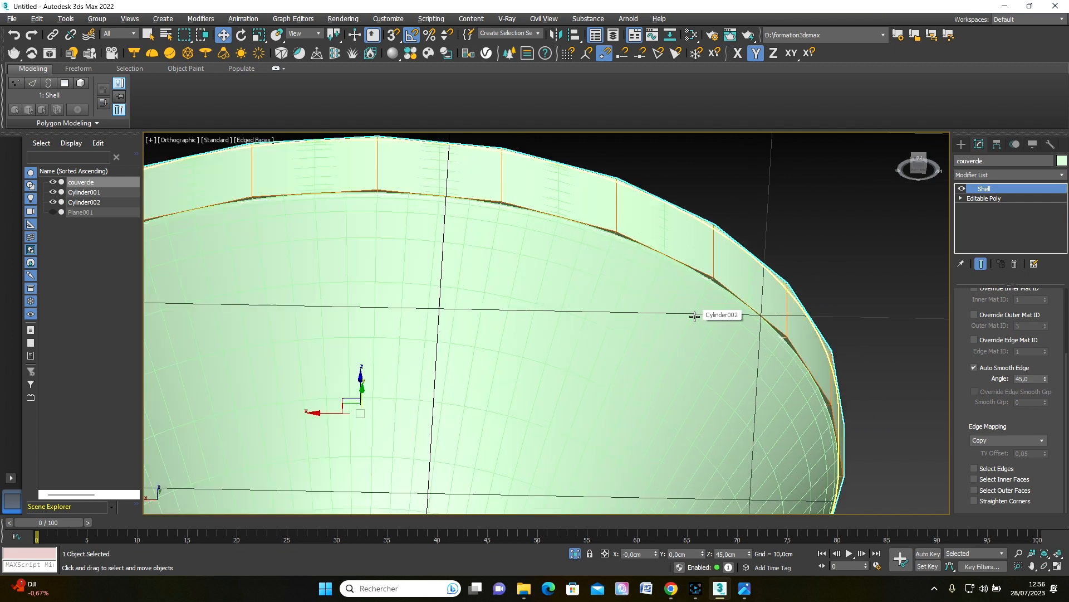
{"action": "left_click_drag", "start_coordinate": [961, 303], "coordinate": [957, 326]}
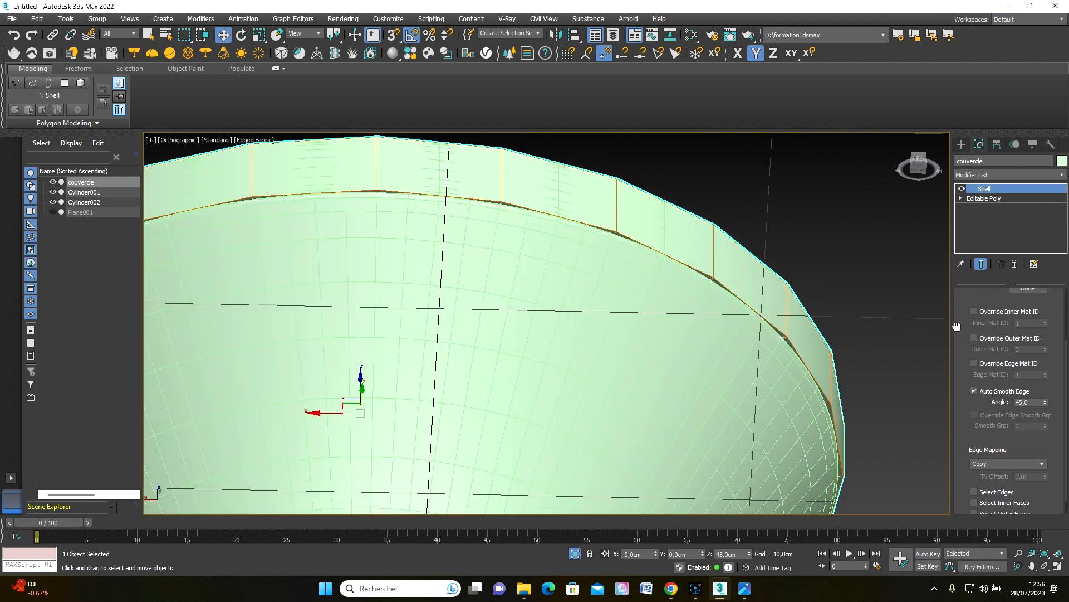
{"action": "scroll", "coordinate": [957, 327], "scroll_direction": "up", "scroll_amount": 3}
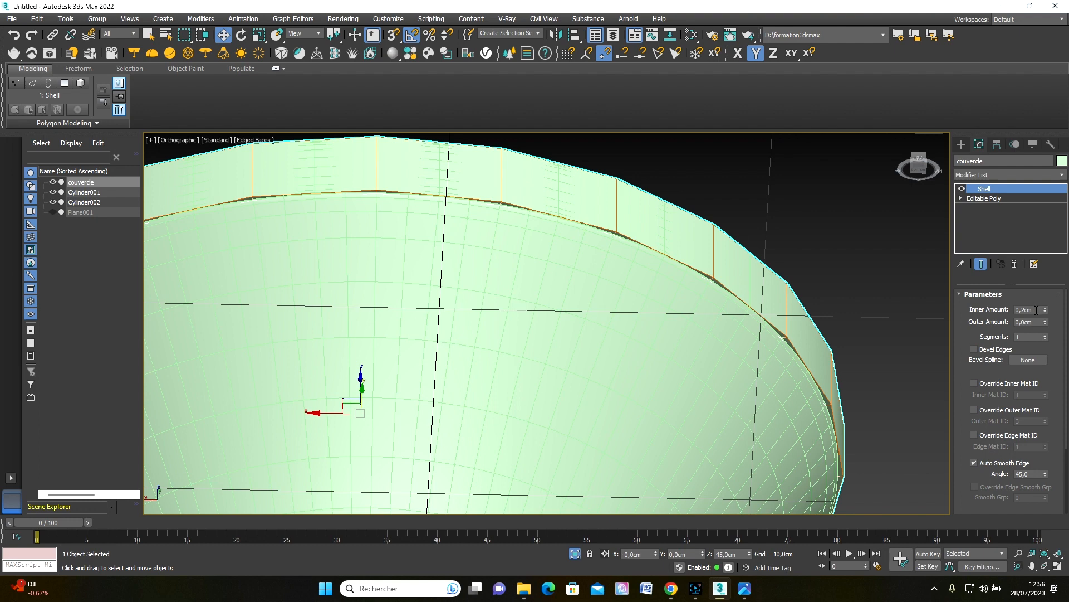
{"action": "double_click", "coordinate": [1037, 310]}
{"action": "type", "text": "0"}
{"action": "left_click", "coordinate": [1024, 322]}
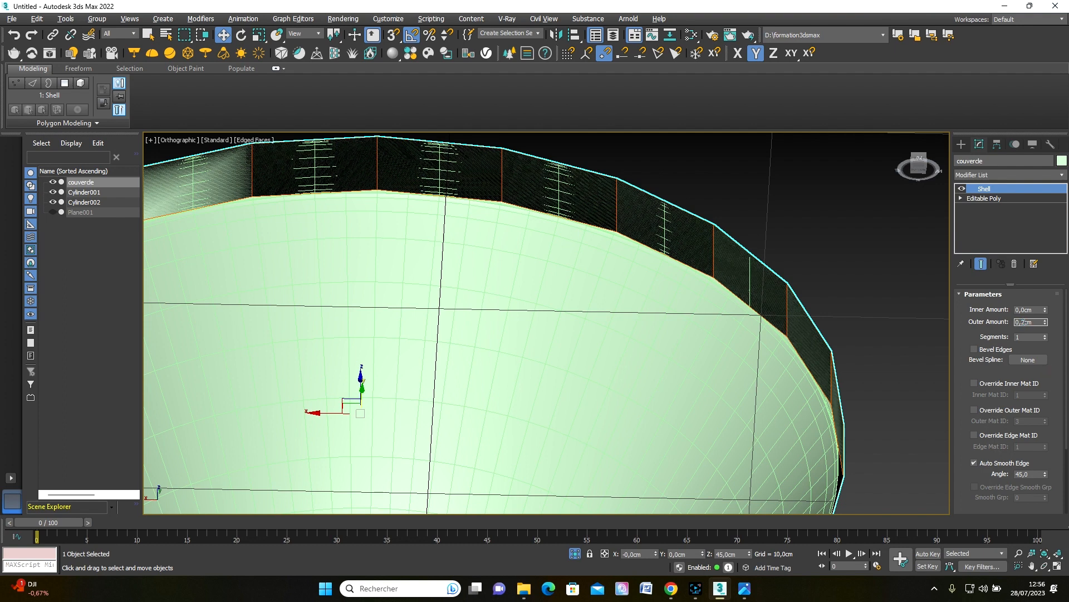
{"action": "key", "text": "Return"}
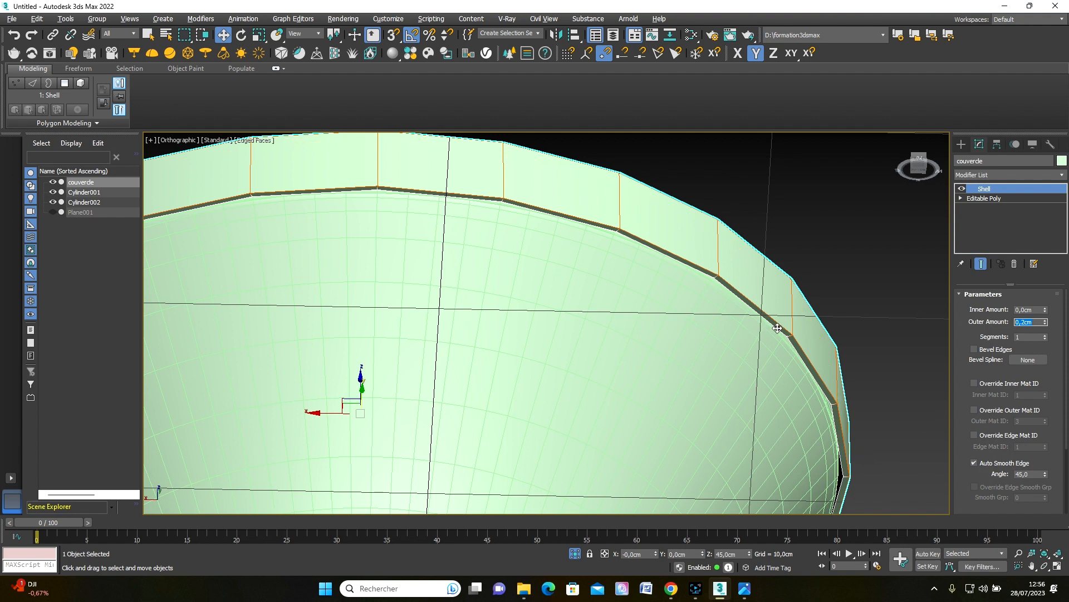
Step: Copy the Chamfer and TurboSmooth modifiers from Cylinder002 onto the couverde lid
{"action": "left_click", "coordinate": [724, 392]}
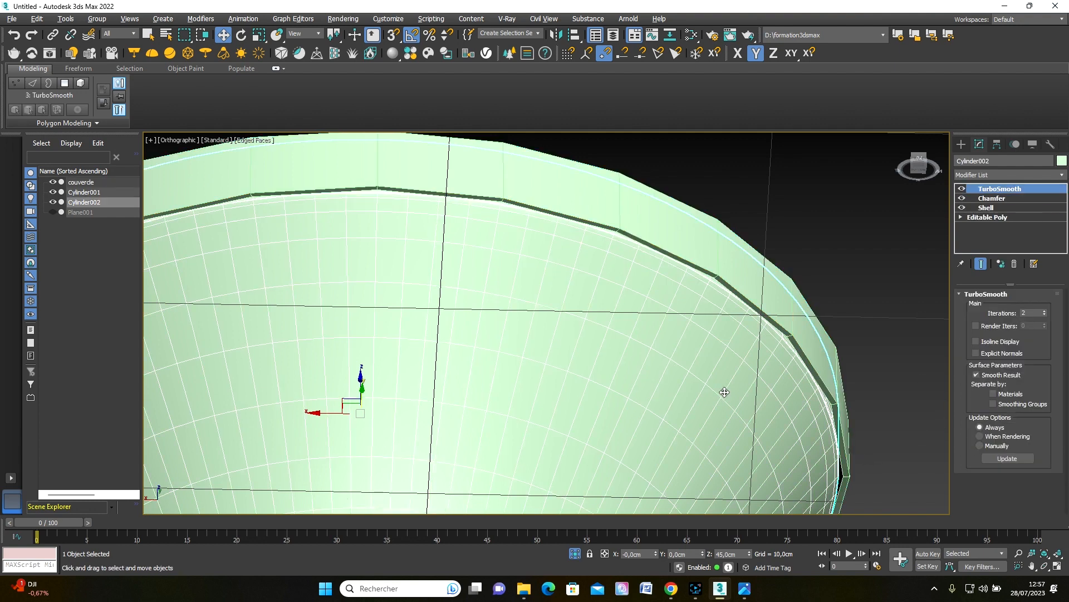
{"action": "left_click", "coordinate": [772, 290]}
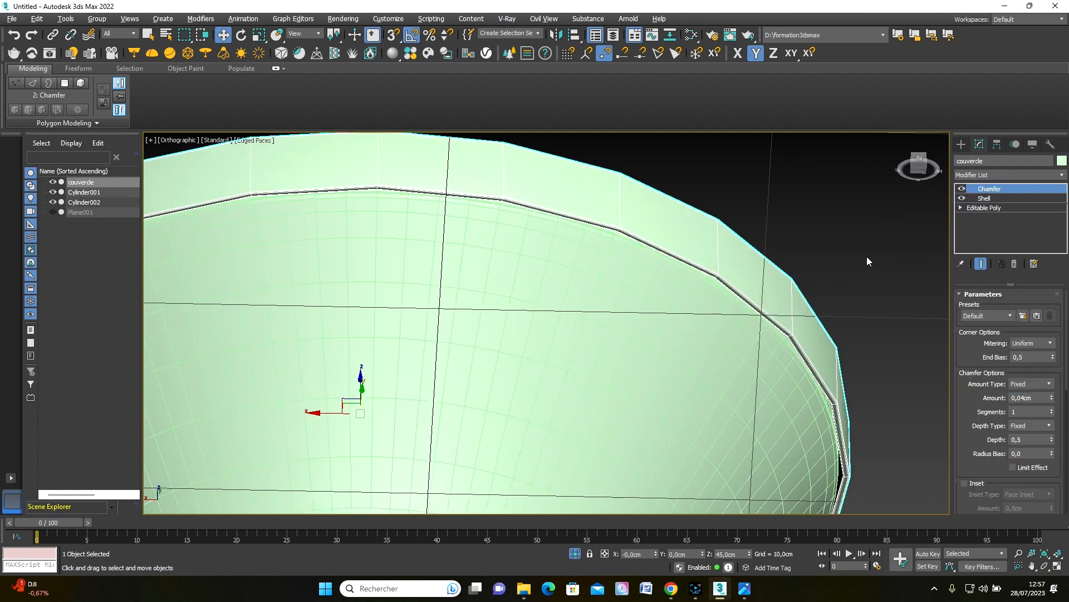
{"action": "left_click", "coordinate": [744, 406]}
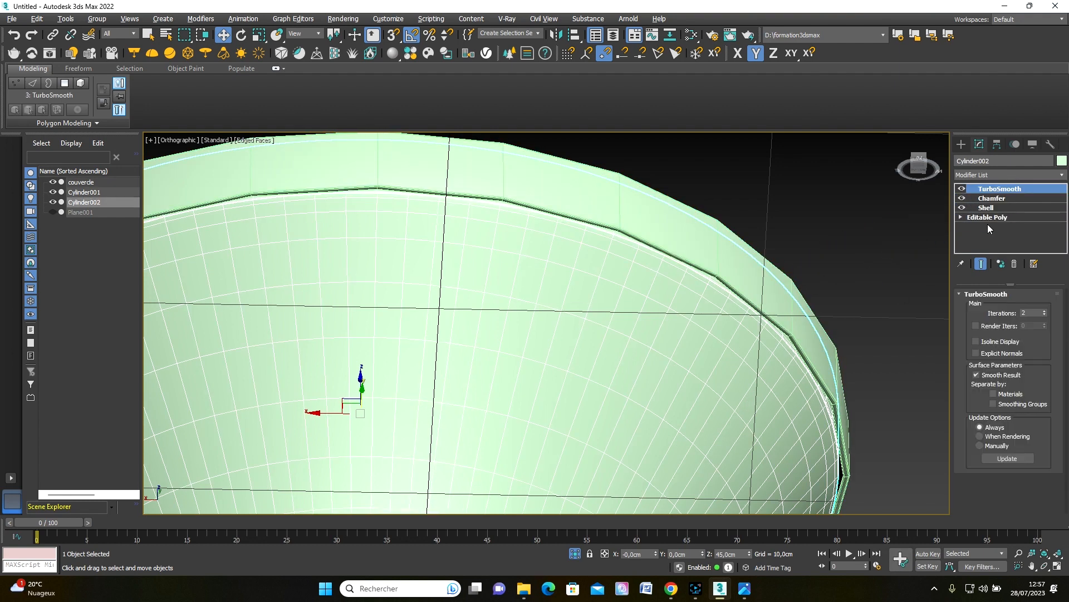
{"action": "left_click_drag", "start_coordinate": [1000, 190], "coordinate": [744, 271]}
Step: Turn off the edged faces display to show the whole model, including the smoothed lid, in plain shading
{"action": "scroll", "coordinate": [675, 276], "scroll_direction": "down", "scroll_amount": 3}
{"action": "scroll", "coordinate": [675, 277], "scroll_direction": "down", "scroll_amount": 3}
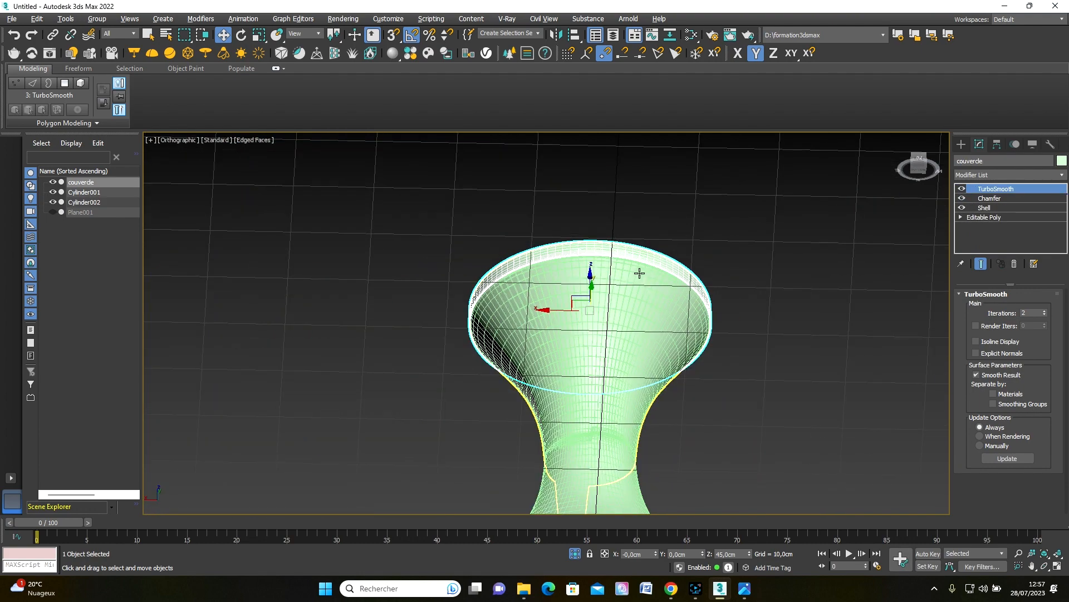
{"action": "middle_click_drag", "start_coordinate": [639, 272], "coordinate": [651, 348], "text": "alt"}
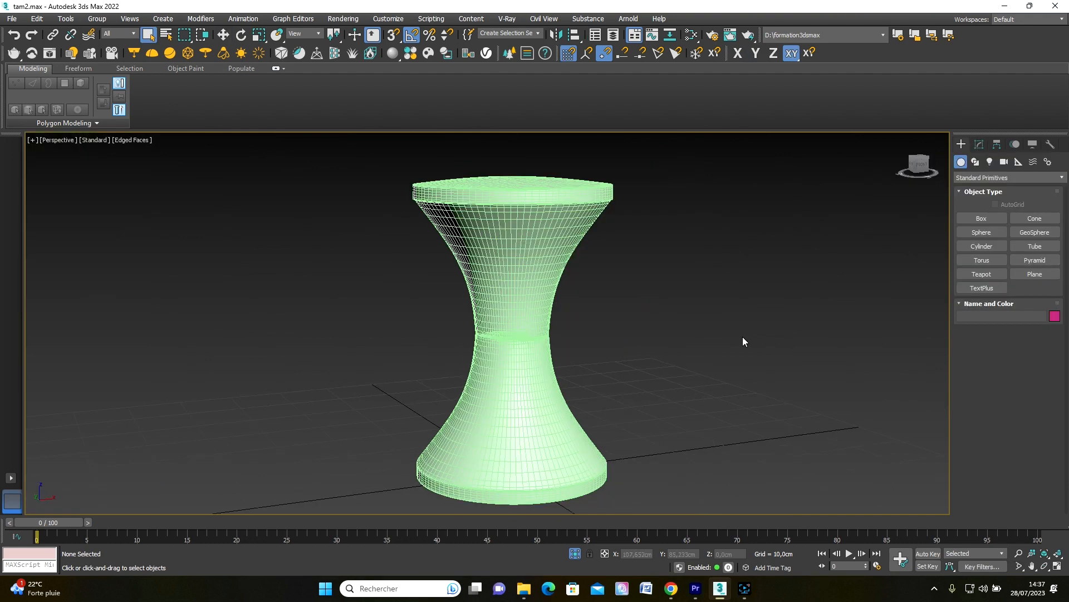
{"action": "key", "text": "F4"}
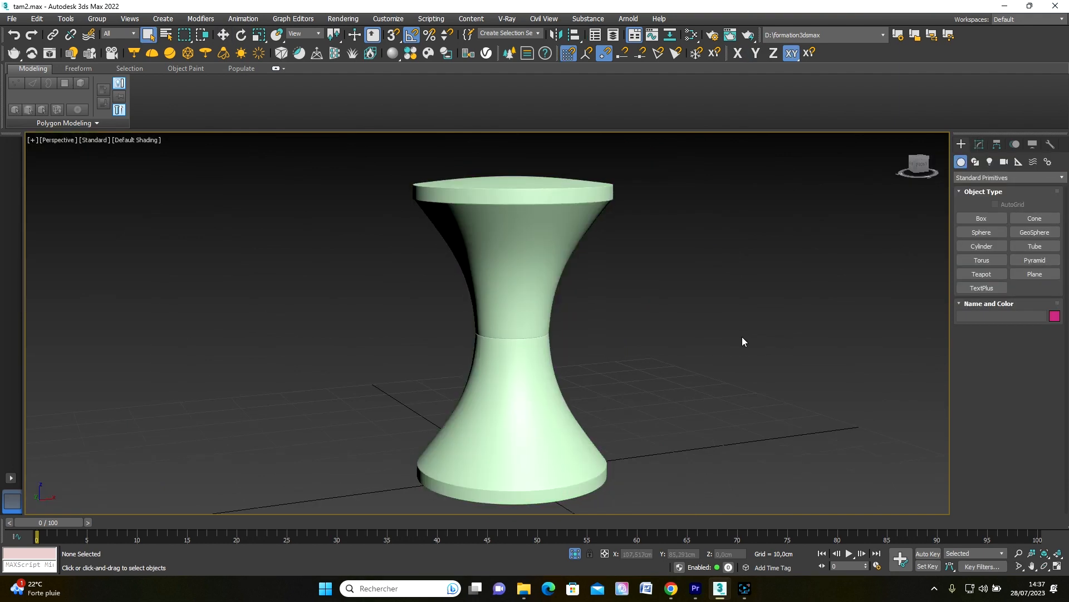